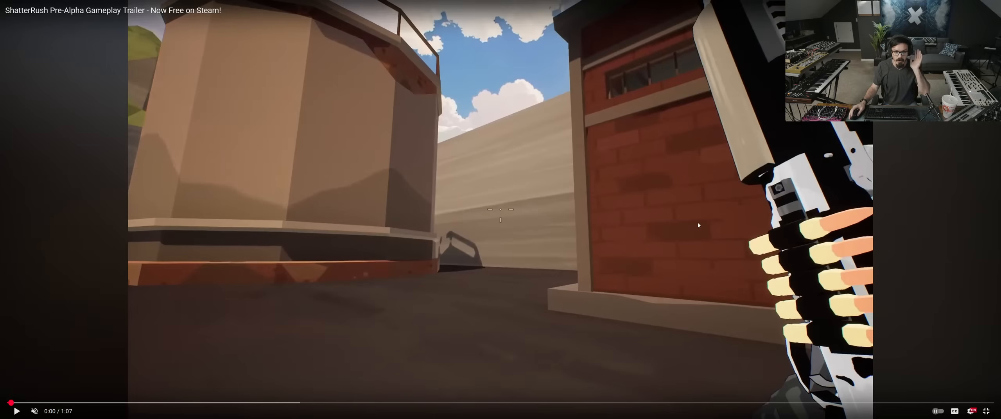
Step: Play the ShatterRush gameplay trailer through to its store availability card, pause it and leave full screen
key(space)
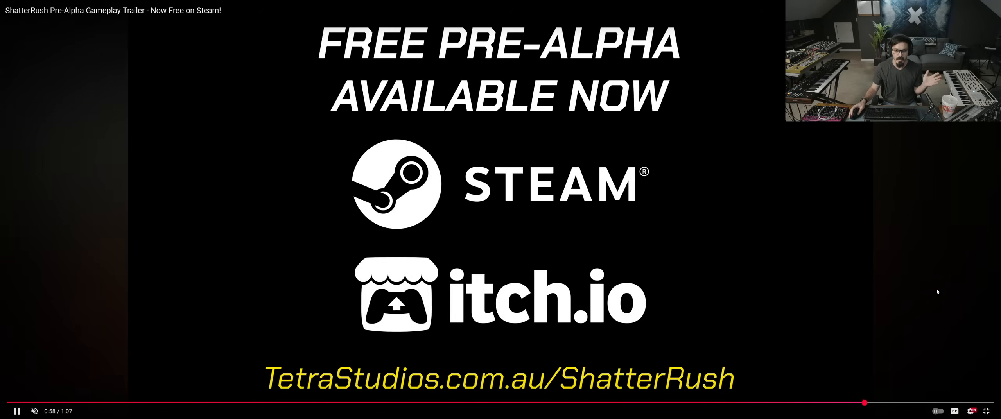
click(937, 288)
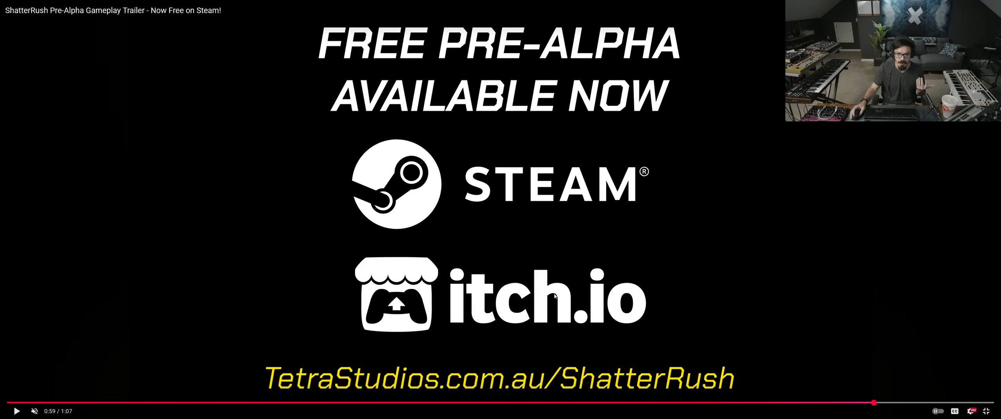
key(Escape)
Step: Show the ShatterRush page on the TetraStudios site, minimize the OBS window and look over the download section
click(749, 6)
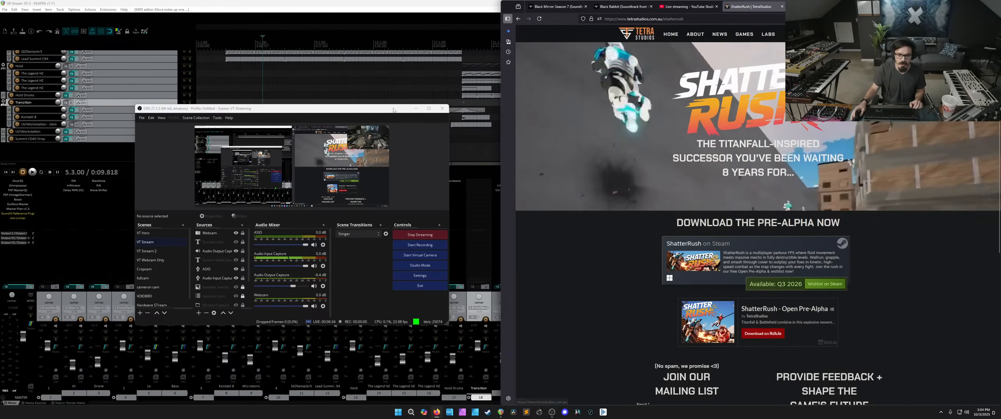
click(416, 108)
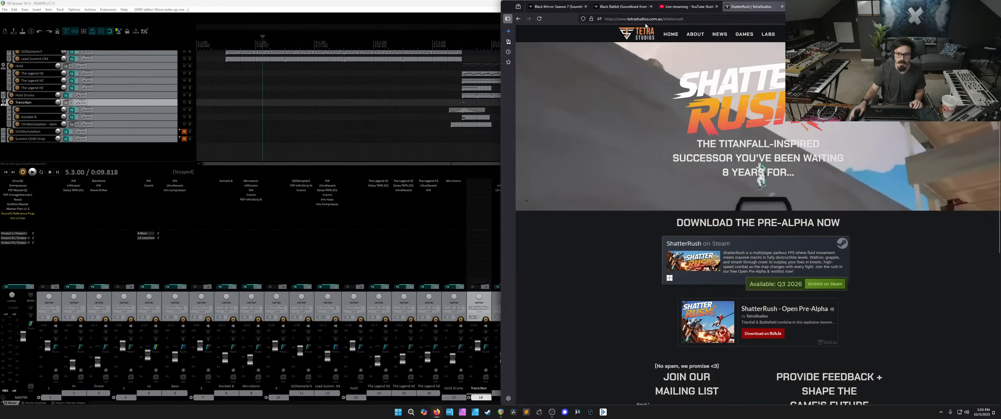
scroll(646, 26, down, 4)
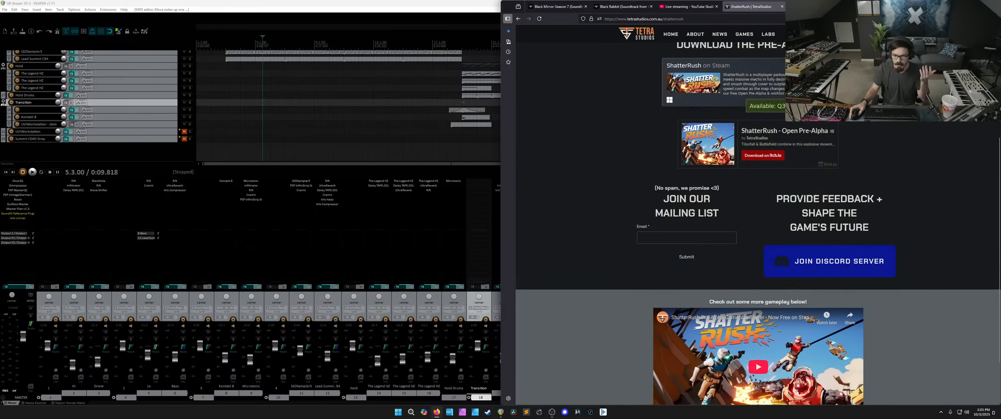
scroll(813, 205, up, 4)
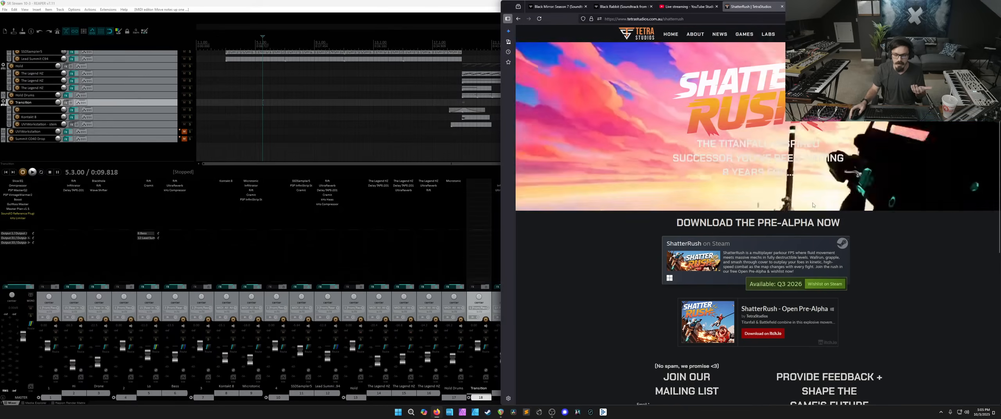
Step: Switch to the REAPER project and examine how the tracks and clips are laid out along the timeline
click(461, 4)
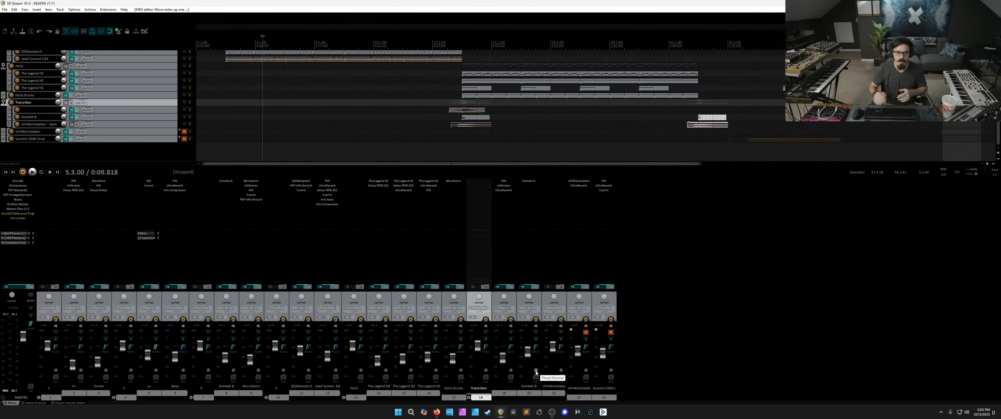
scroll(153, 80, up, 5)
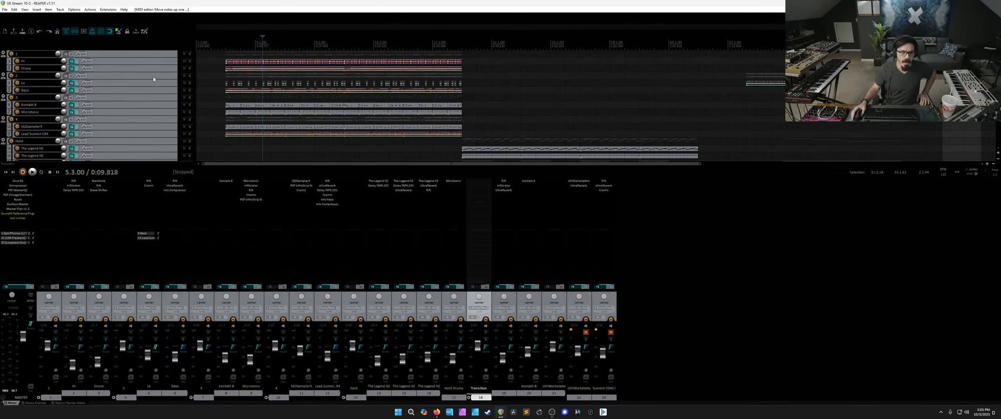
scroll(235, 109, down, 5)
scroll(234, 109, up, 3)
scroll(101, 102, down, 3)
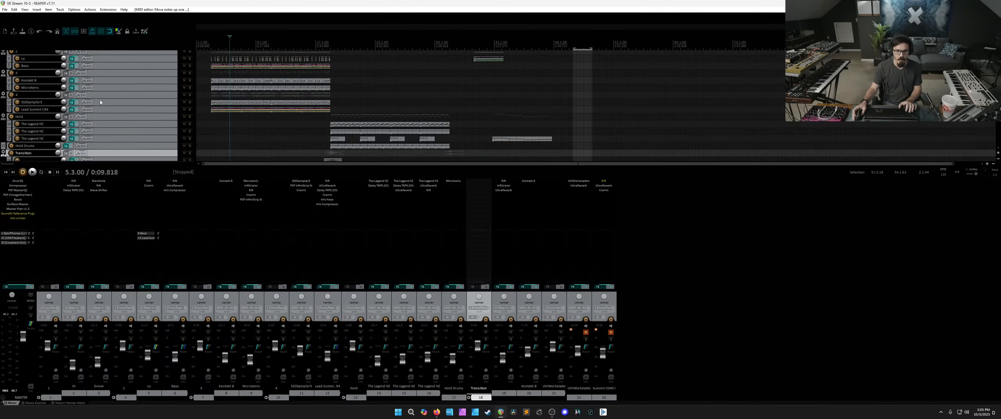
scroll(107, 101, up, 2)
scroll(258, 106, up, 5)
scroll(266, 107, down, 6)
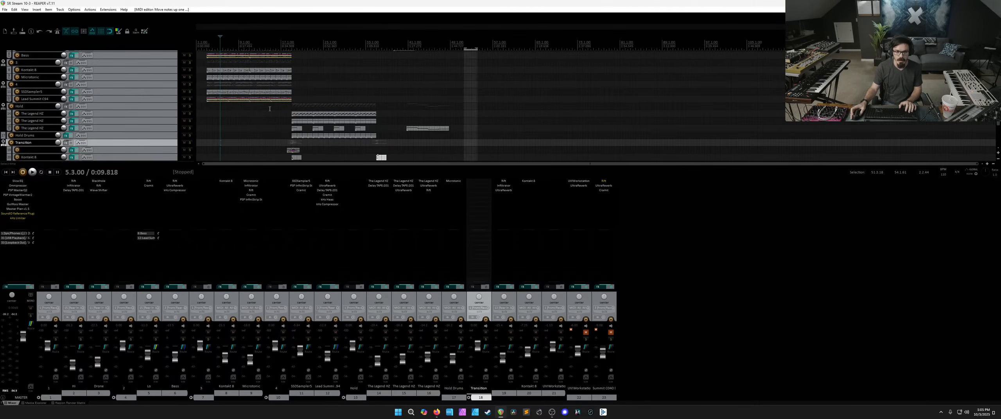
scroll(164, 104, up, 2)
scroll(251, 106, up, 3)
scroll(251, 106, down, 3)
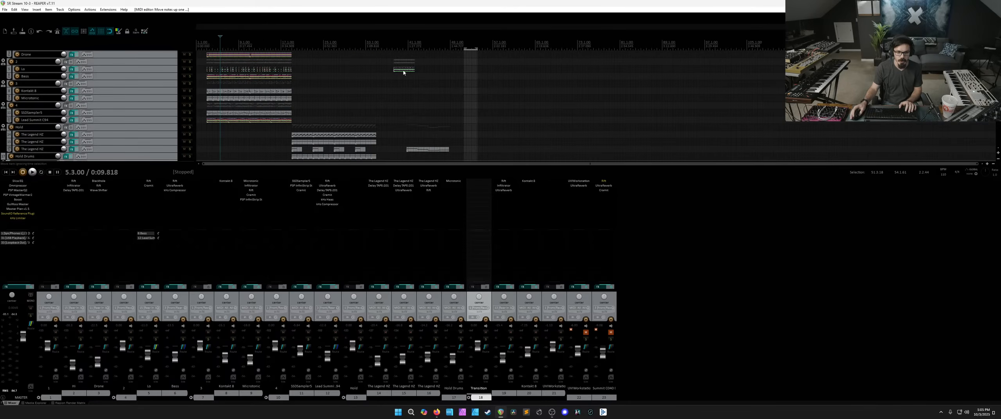
Step: Move the loose clips on the Lo and Bass tracks and on the third The Legend HZ track further along the timeline
drag(409, 71, 440, 73)
drag(418, 150, 447, 149)
Step: Select group track 1, place the edit cursor at 3.1.00 and play the main layered section
click(209, 42)
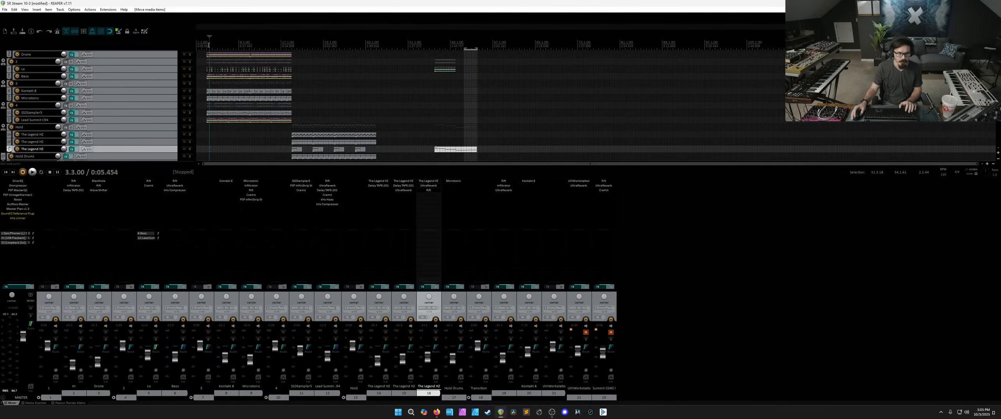
click(169, 62)
scroll(168, 63, up, 1)
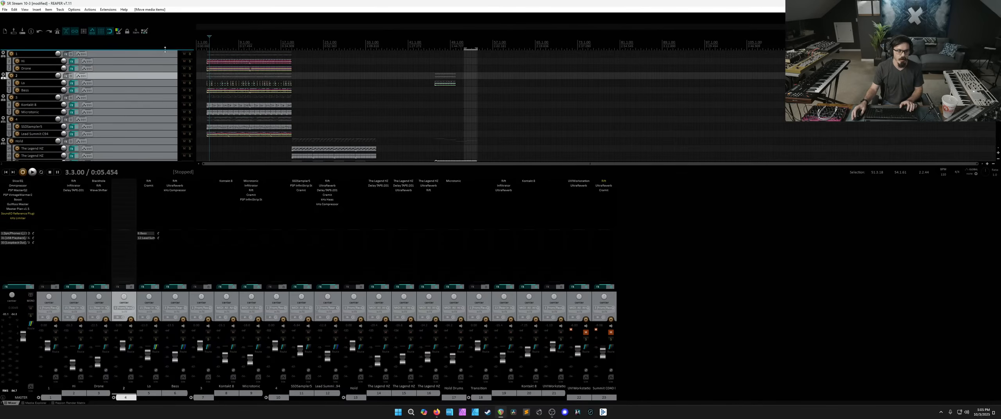
click(167, 57)
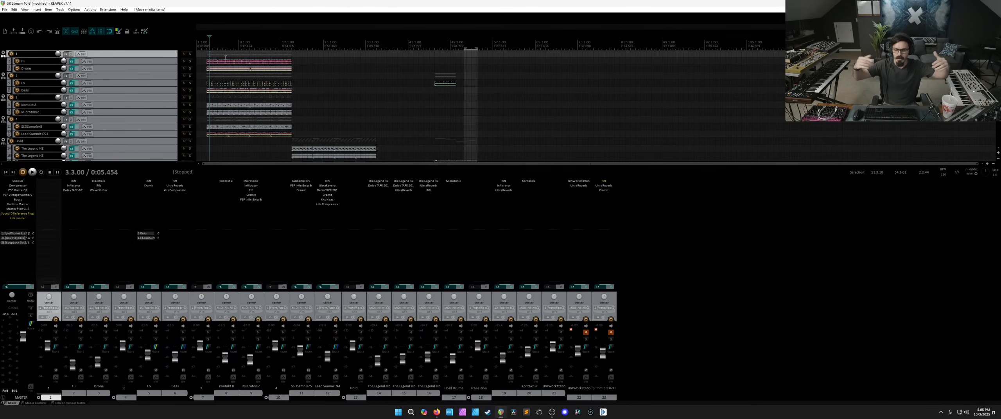
click(207, 44)
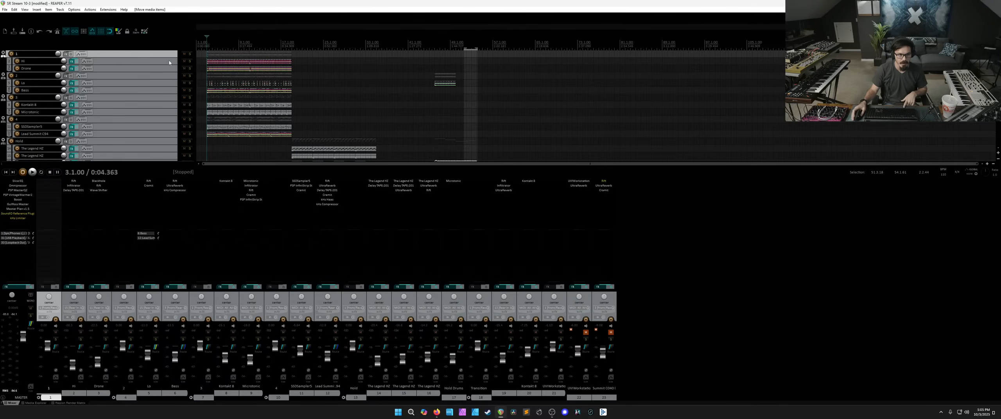
scroll(215, 66, up, 2)
key(space)
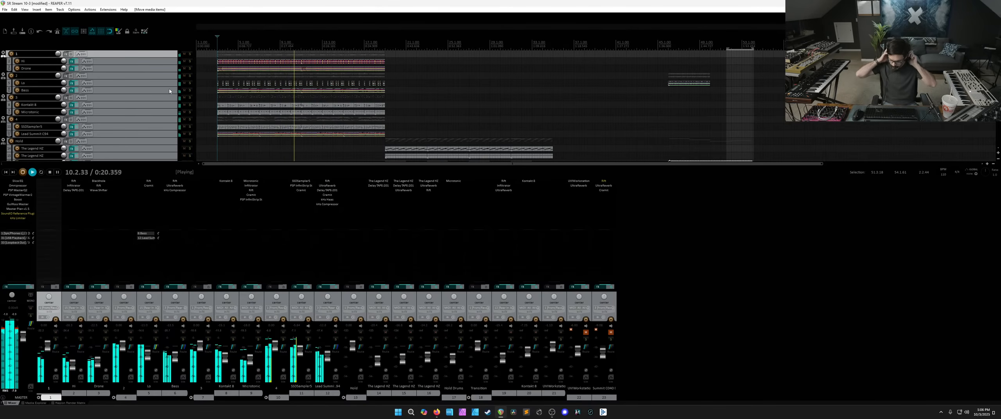
key(space)
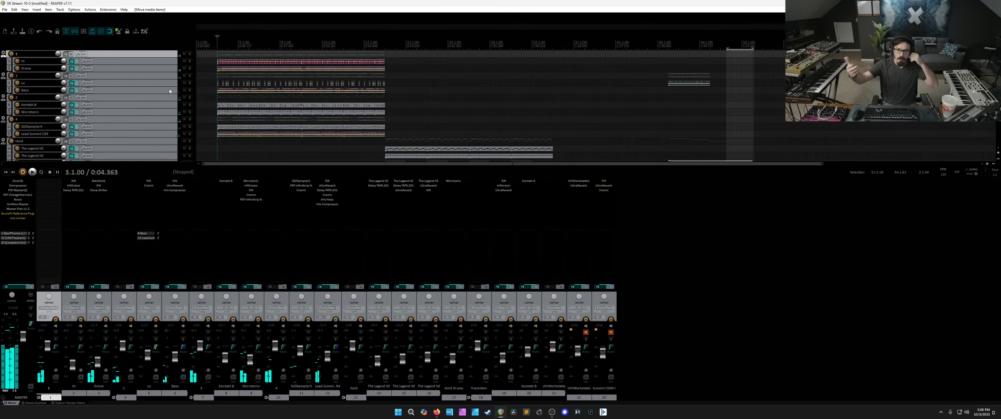
Step: Play the transition into the Hold section from 18.2.00 and slightly adjust the first The Legend HZ track's volume
scroll(169, 86, down, 3)
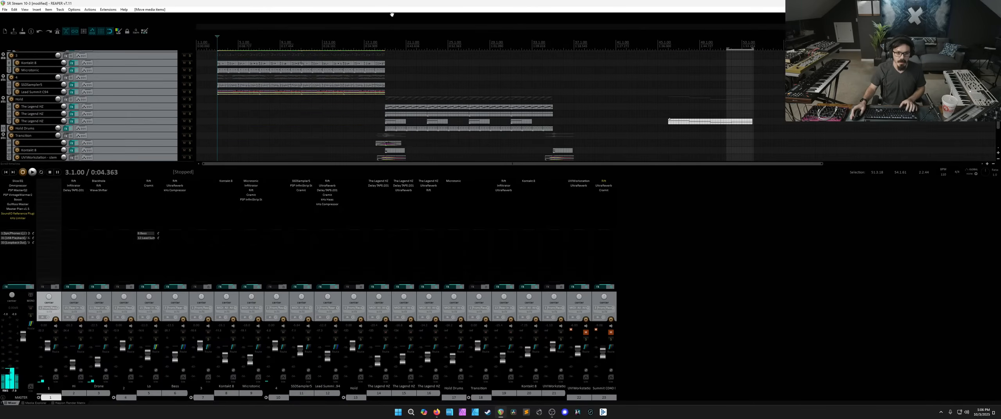
click(384, 46)
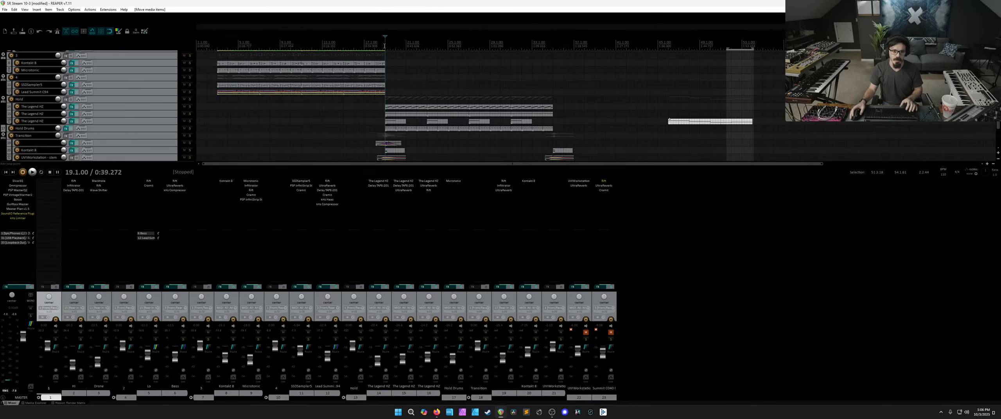
click(376, 45)
key(space)
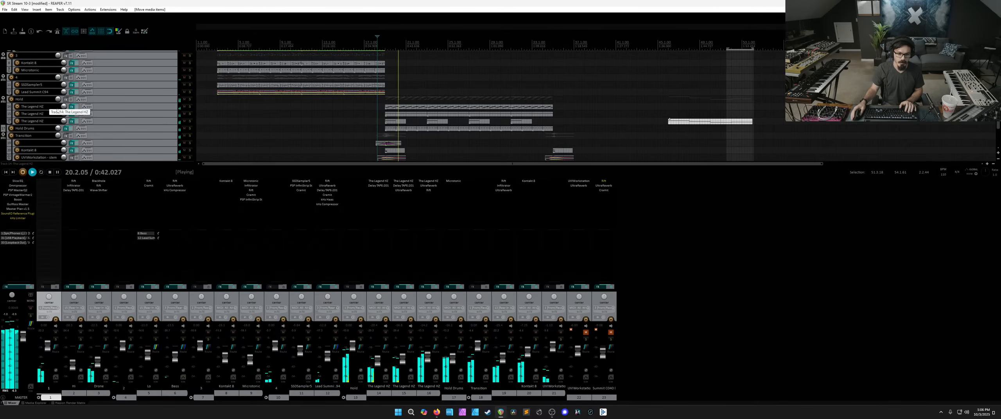
drag(375, 361, 376, 360)
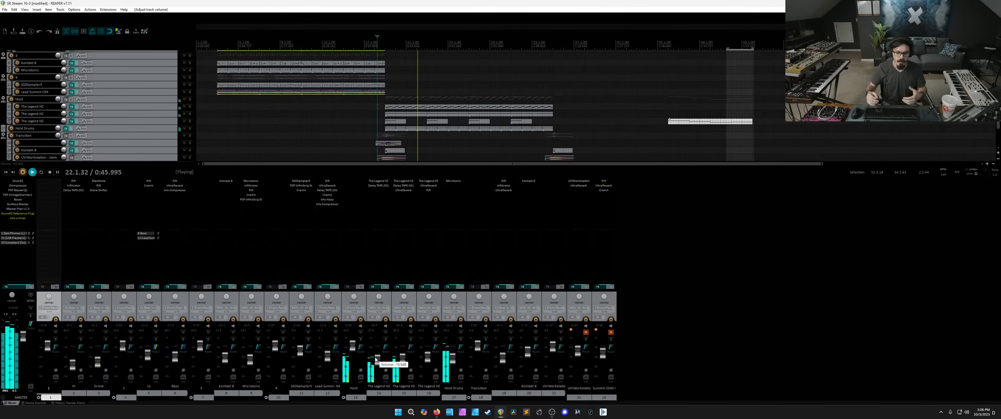
key(space)
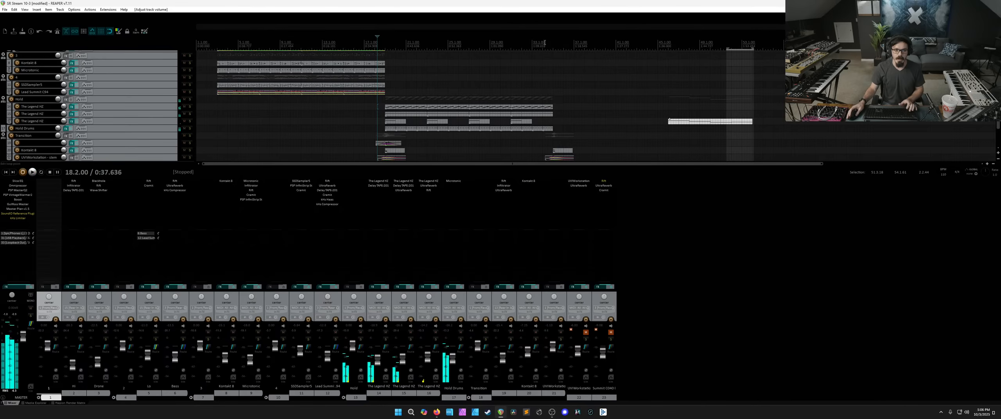
Step: Play the ending transition of the Hold section from 34.2.00
click(545, 76)
key(space)
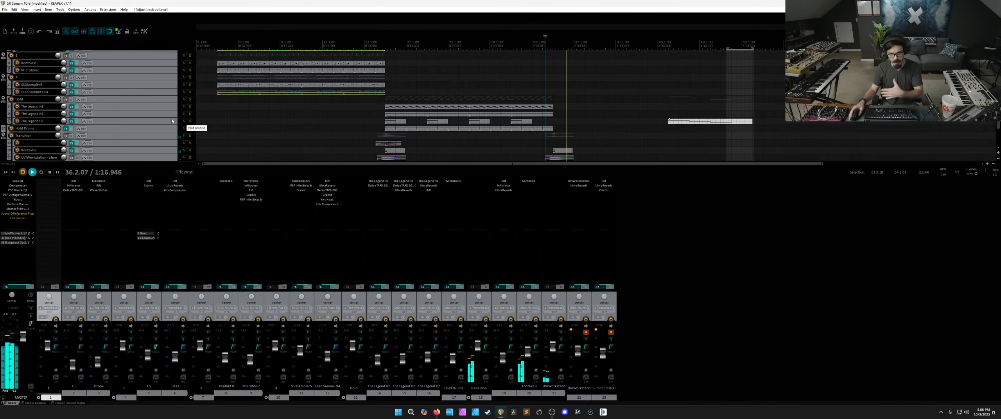
scroll(148, 117, down, 2)
key(space)
Step: Return the edit cursor to 3.1.00 and review the numbered intensity groups, Hold and Transition tracks
scroll(145, 116, up, 5)
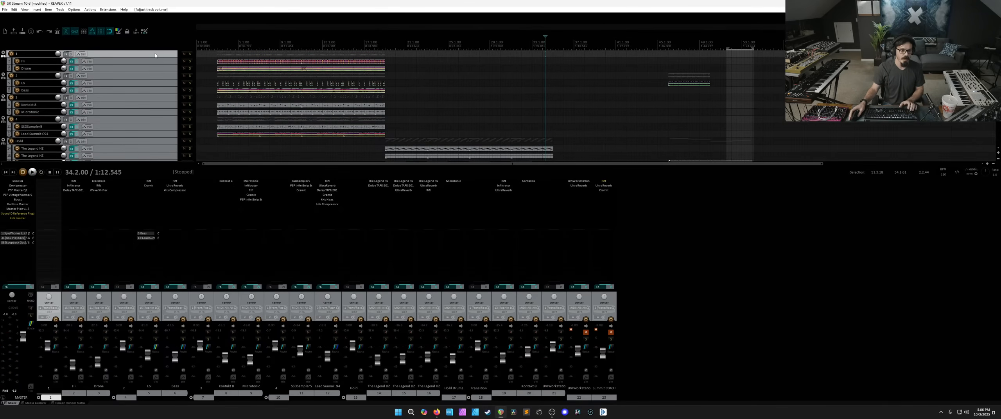
click(217, 45)
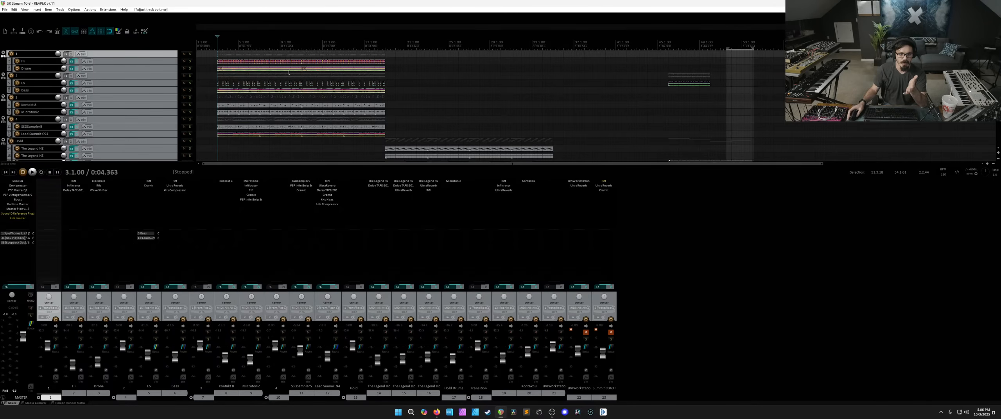
scroll(289, 72, down, 8)
scroll(231, 91, up, 8)
scroll(68, 103, down, 3)
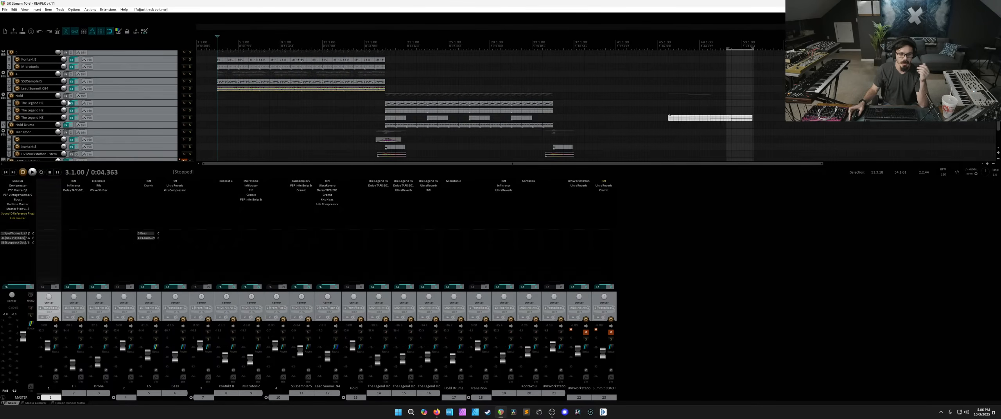
scroll(70, 102, up, 3)
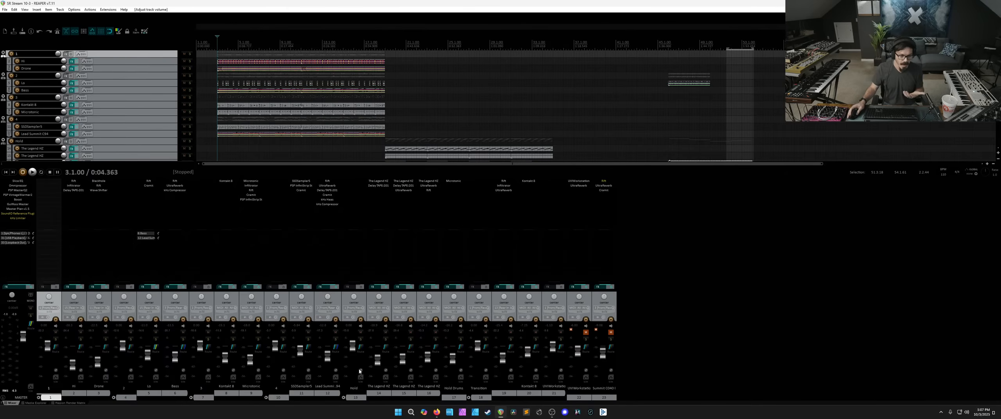
Step: Pull the volume fully down on the Hold, Hold Drums and Transition tracks and on group tracks 4, 3 and 2
drag(355, 366, 355, 388)
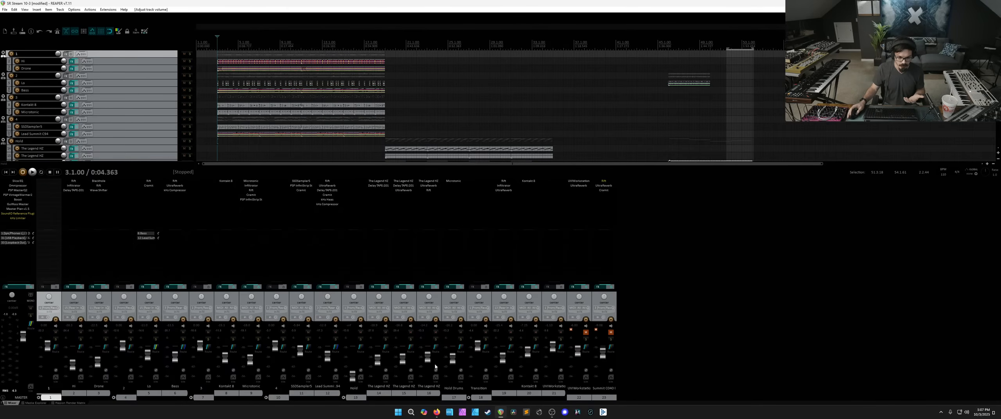
drag(479, 344, 479, 390)
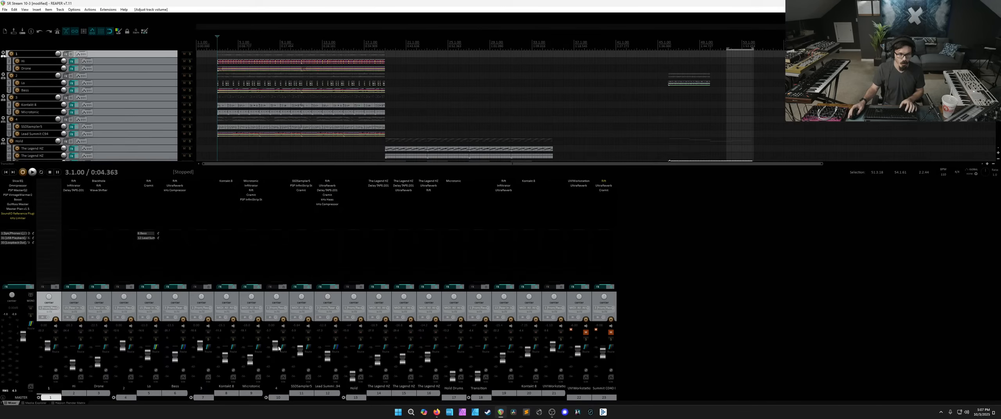
click(202, 357)
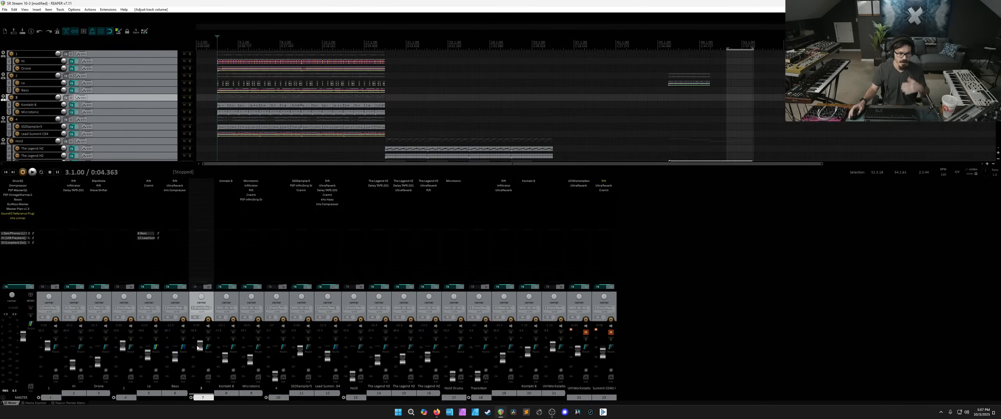
drag(198, 348, 199, 390)
drag(122, 348, 123, 389)
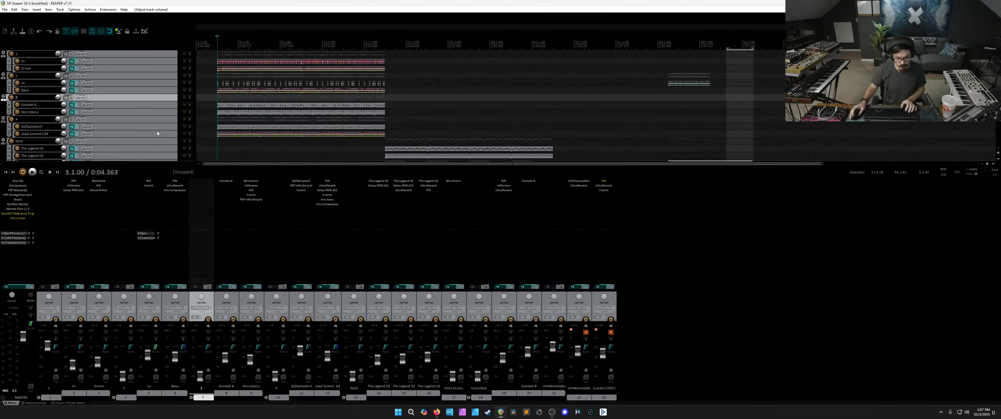
Step: Play from 3.1.00, bring group track 2's volume back up to 0 dB and restore the normal track heights
key(space)
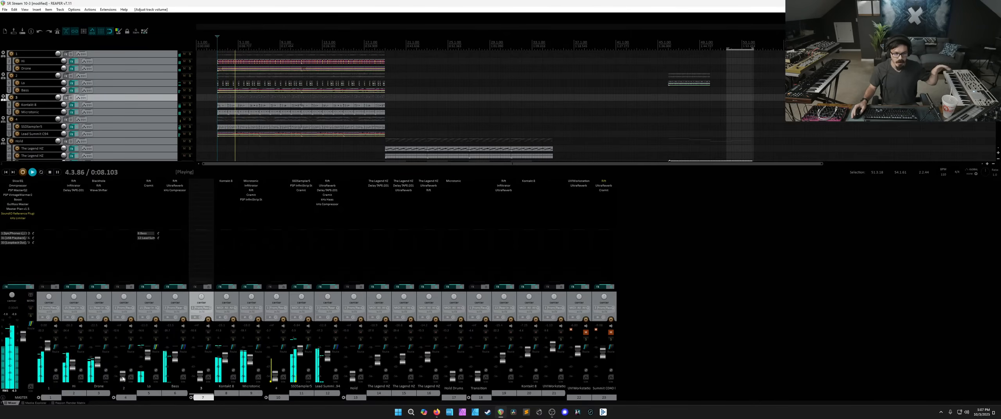
drag(123, 379, 121, 352)
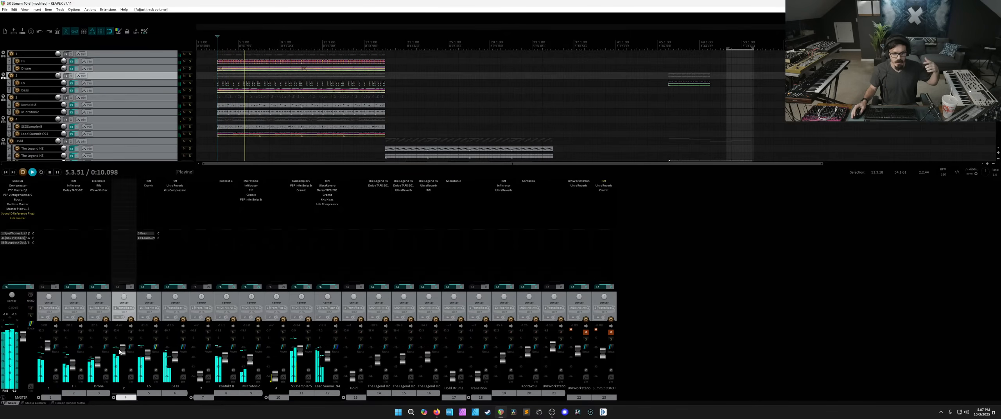
double_click(120, 351)
double_click(122, 350)
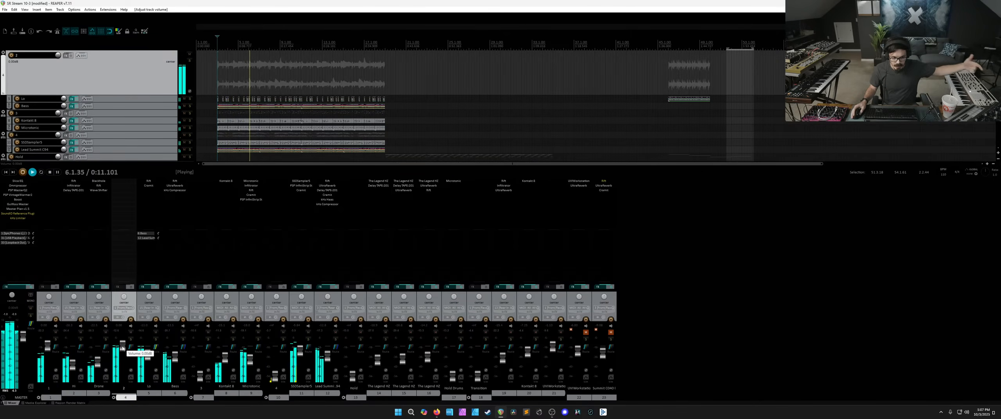
double_click(120, 85)
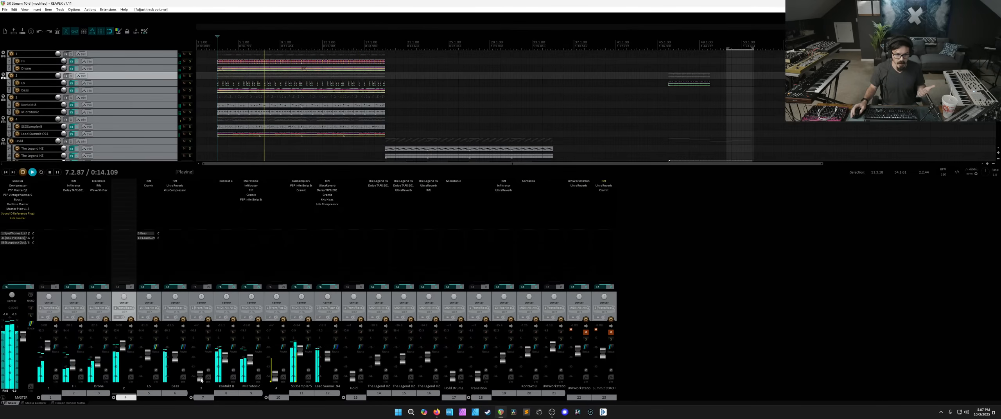
Step: Bring group tracks 3 and 4 back up to 0 dB during playback and fine-tune the level of group 4's SSDSampler5 track
double_click(201, 372)
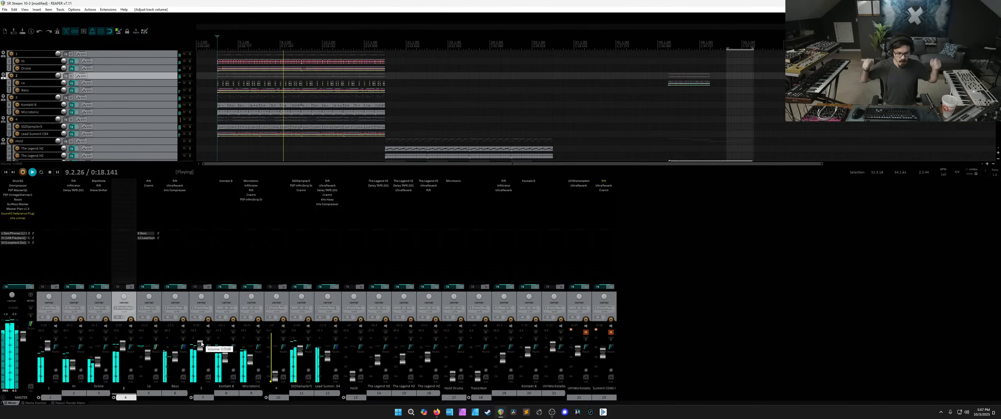
double_click(274, 374)
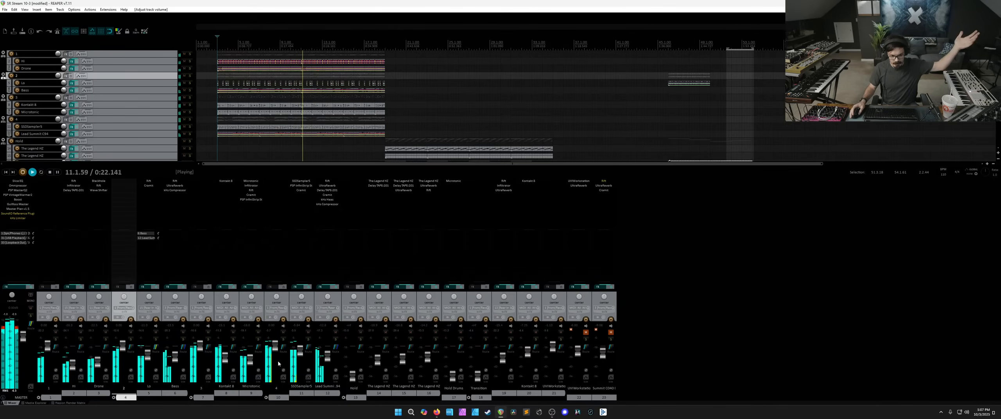
drag(299, 354, 300, 350)
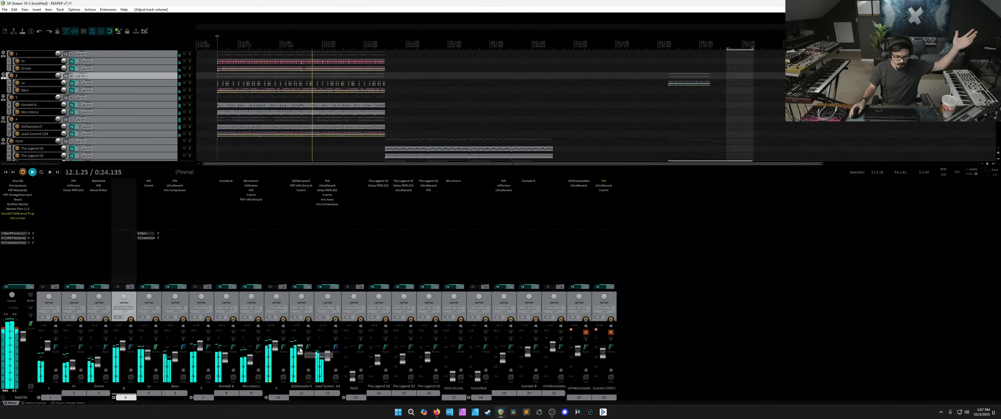
scroll(300, 350, down, 2)
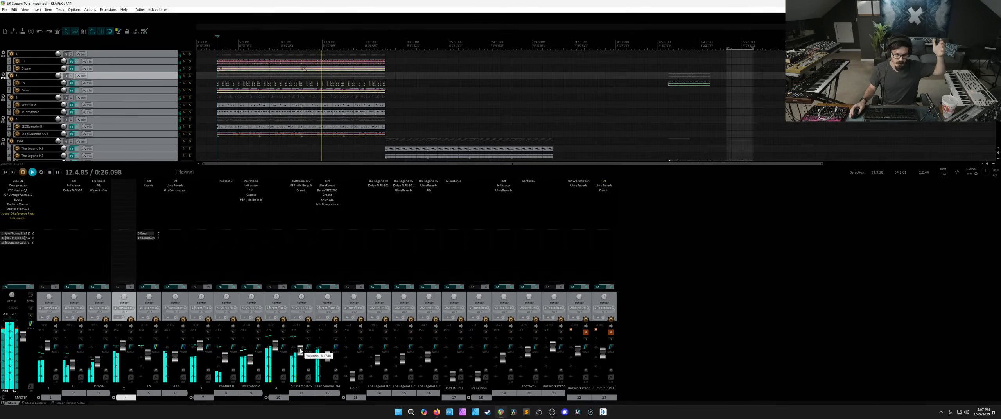
click(329, 354)
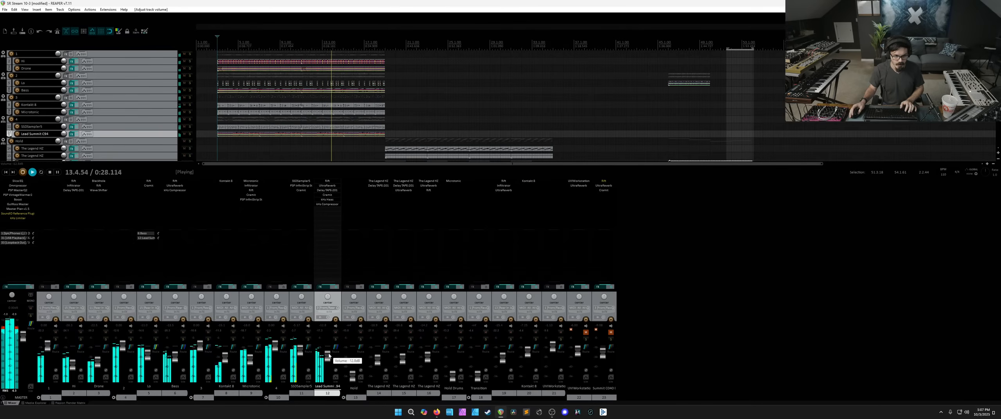
key(space)
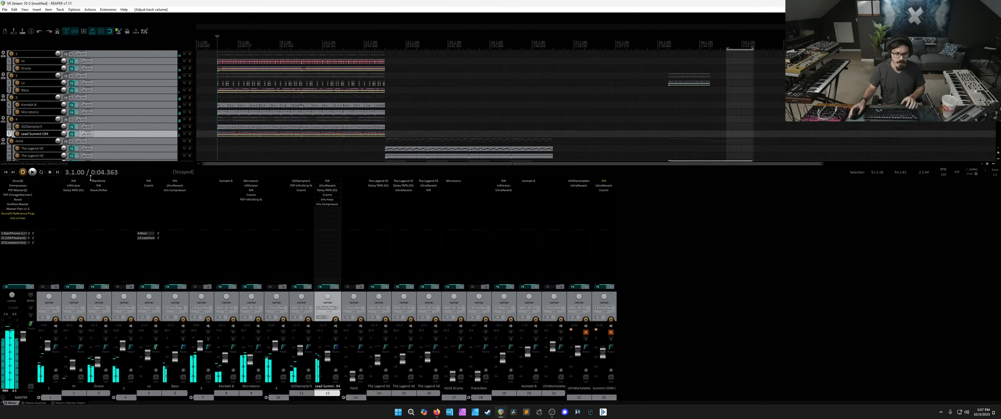
Step: Restore the volume of the Hold and Hold Drums tracks and solo only Hold with the edit cursor at 19.1.00
scroll(157, 107, down, 4)
click(157, 107)
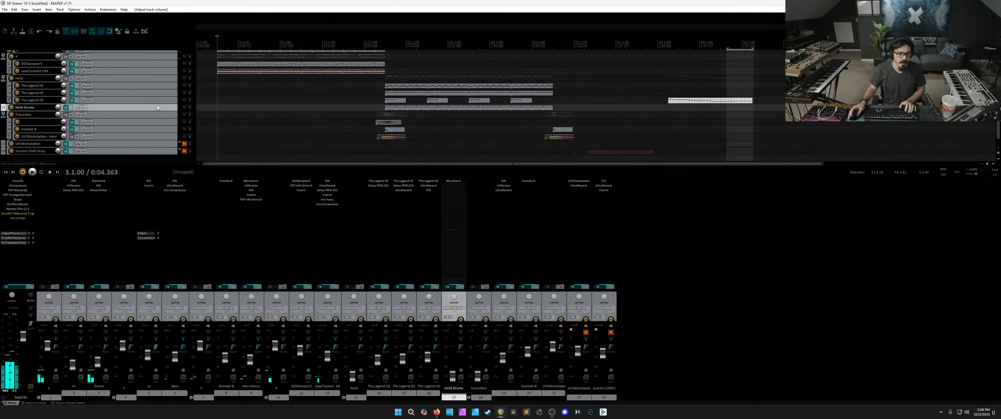
double_click(353, 375)
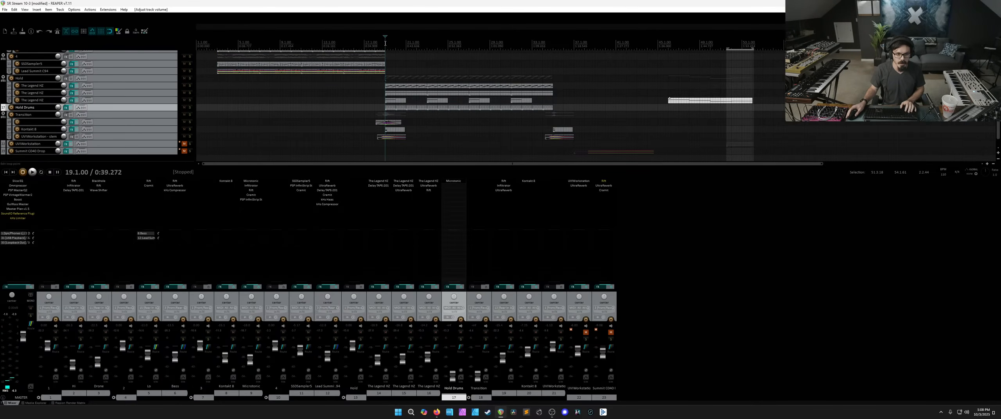
click(361, 339)
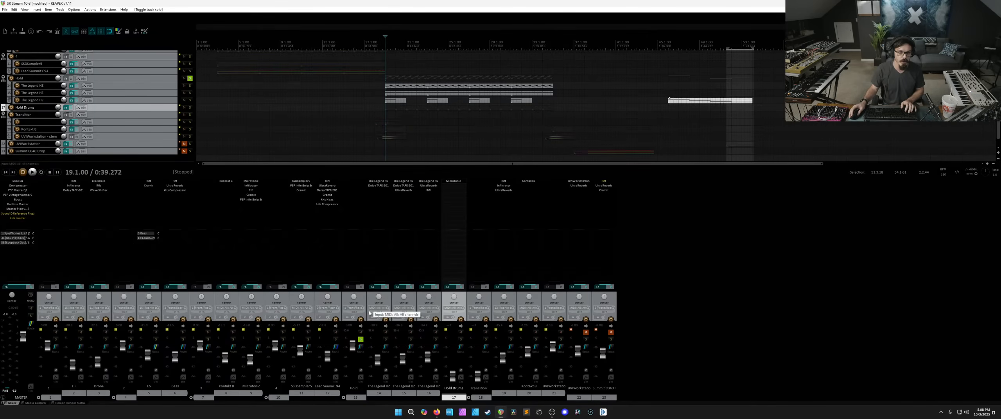
click(462, 340)
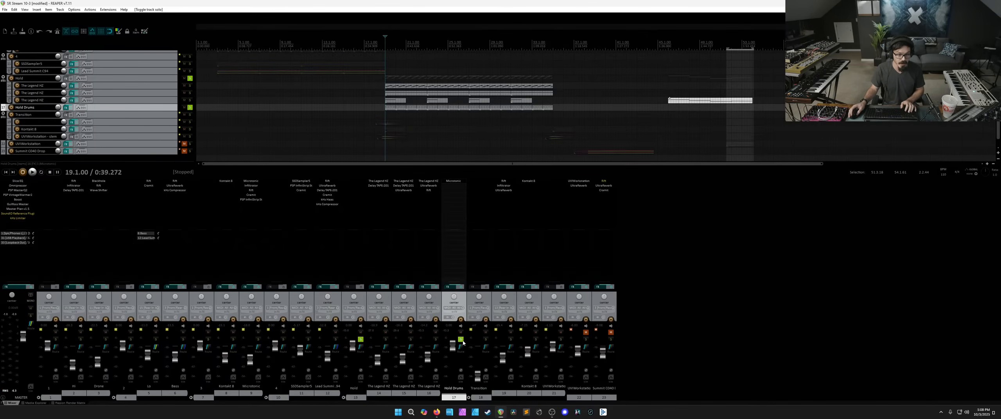
click(461, 339)
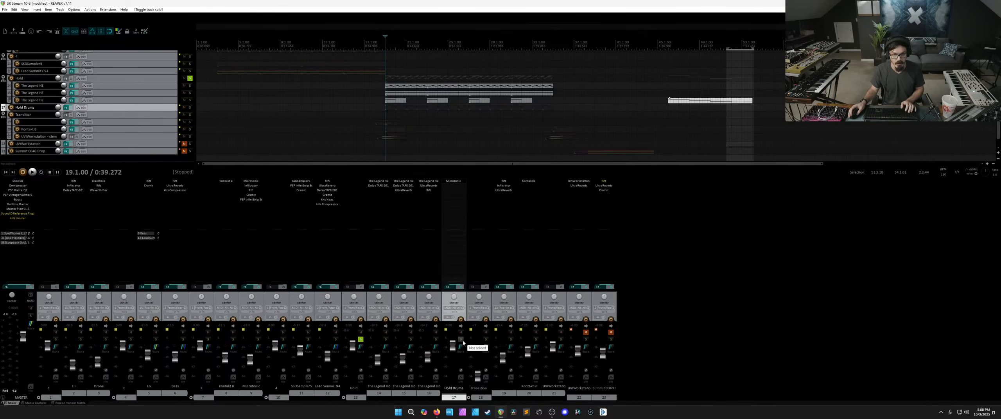
Step: Play the soloed Hold section from 19.1.00, add Hold Drums to the solo and lower the drums' volume
key(space)
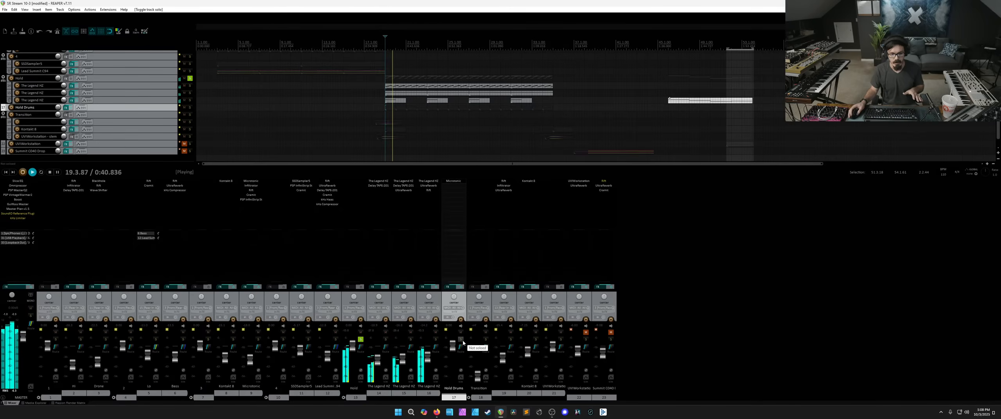
click(461, 340)
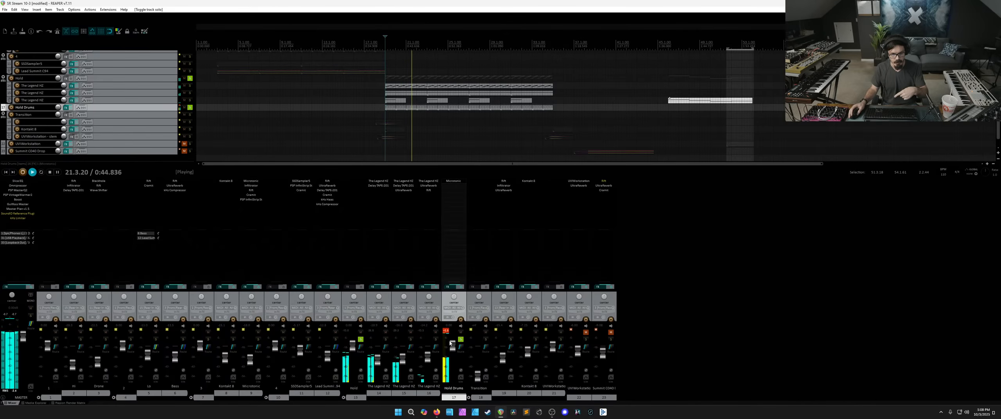
drag(453, 348, 452, 355)
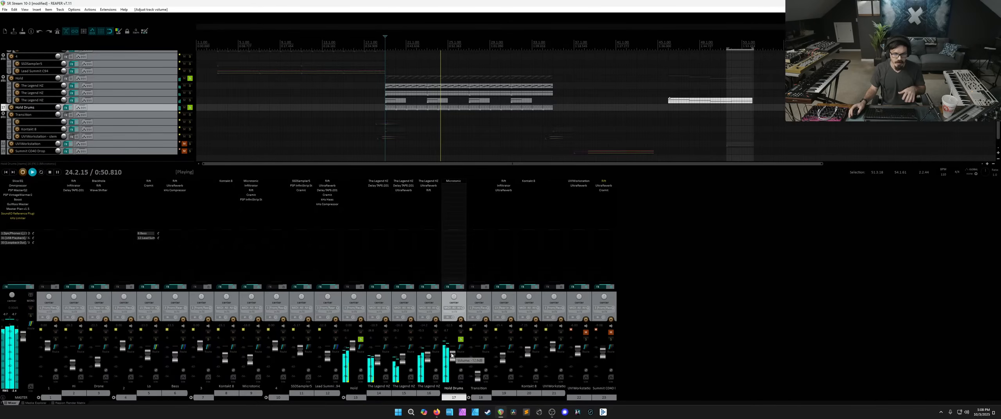
mouse_move(452, 354)
mouse_down()
mouse_move(454, 370)
mouse_move(453, 356)
mouse_up()
double_click(453, 370)
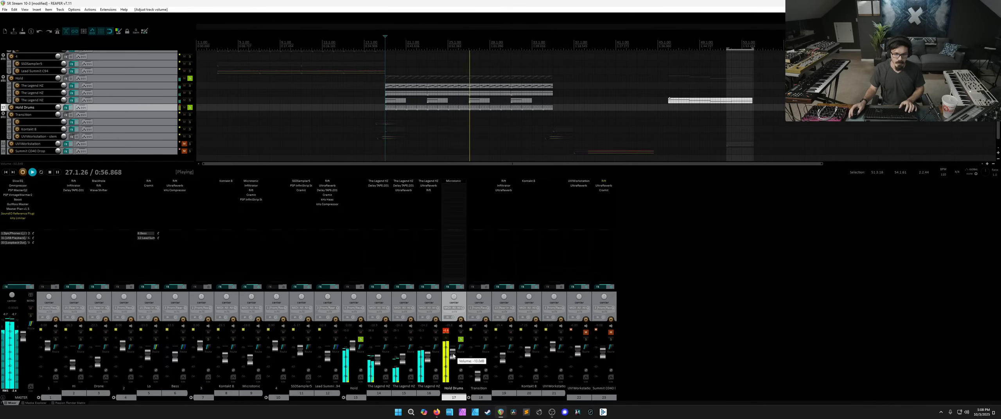
Step: Reset the Hold Drums clip indicator and clear the solos on Hold Drums and Hold with playback stopped
click(448, 332)
click(461, 339)
key(space)
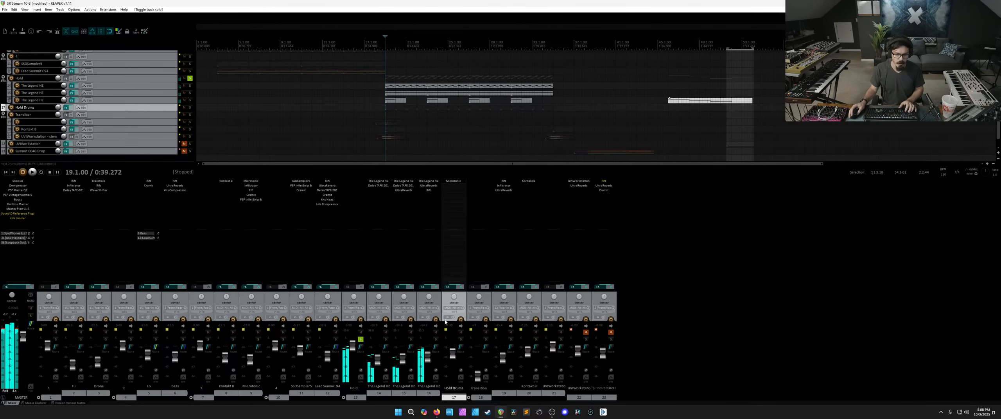
click(360, 340)
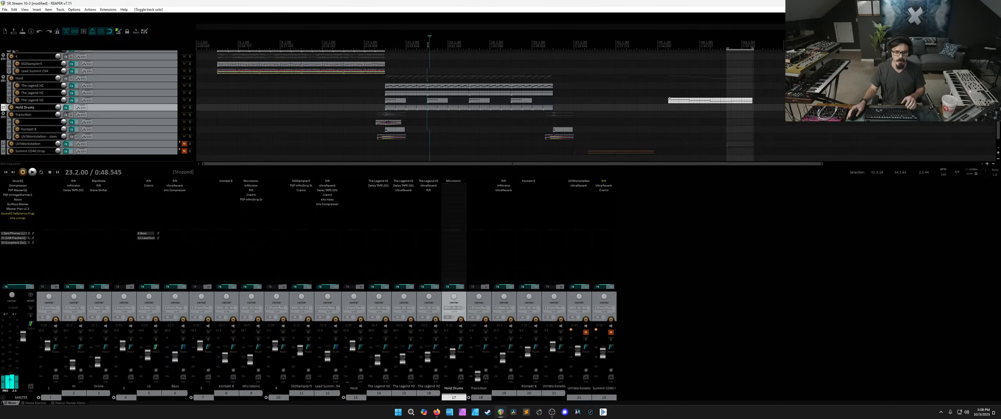
Step: Play the full mix from 23.1.00 and lower the Hold Drums volume slightly further
key(space)
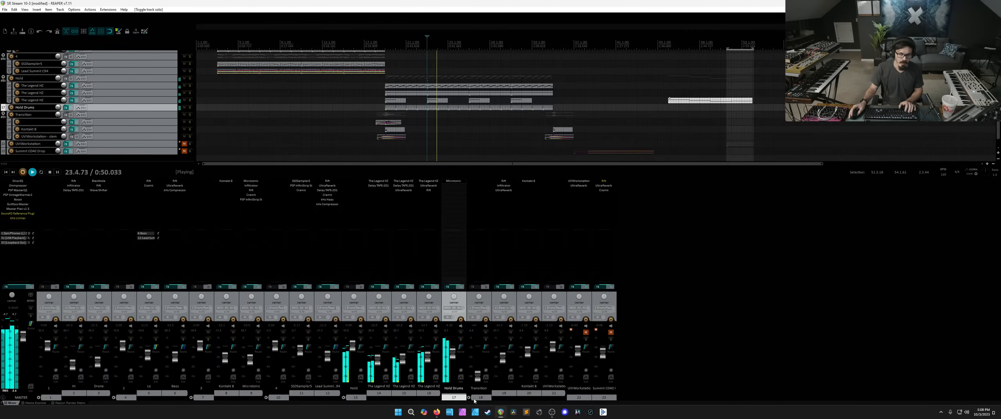
scroll(453, 359, down, 2)
scroll(453, 359, down, 2)
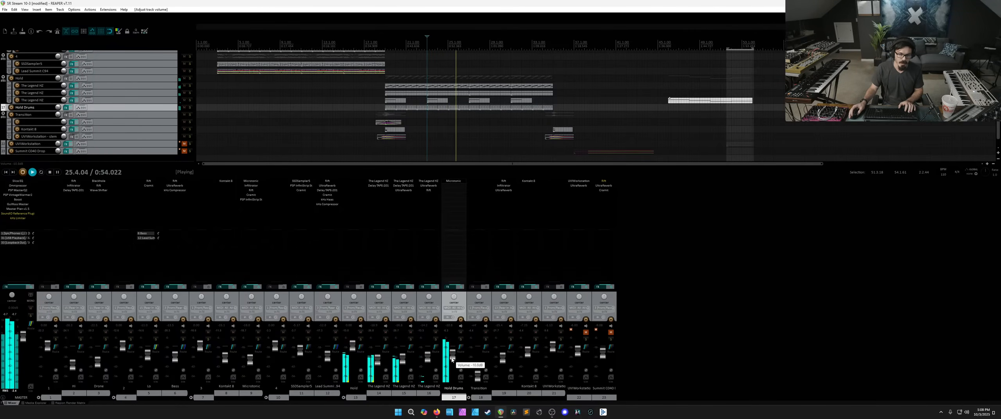
key(space)
Step: Restore the Transition track's volume, solo it and play the opening transition leading into the Hold section
click(478, 397)
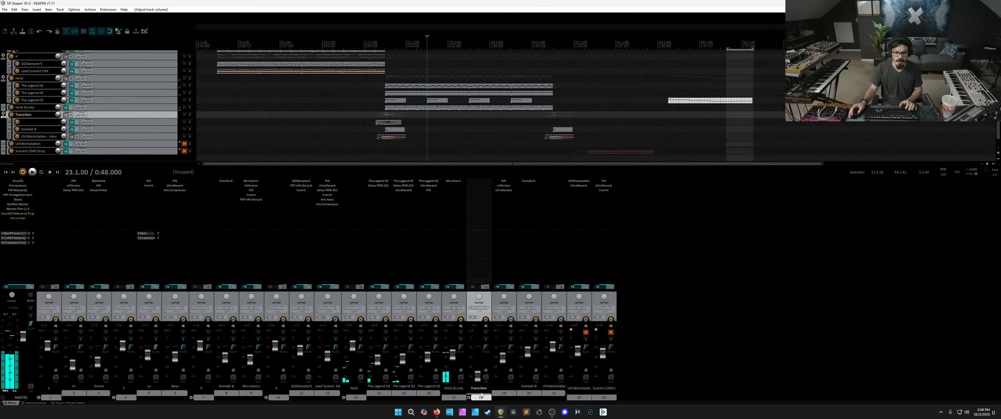
click(190, 114)
click(373, 41)
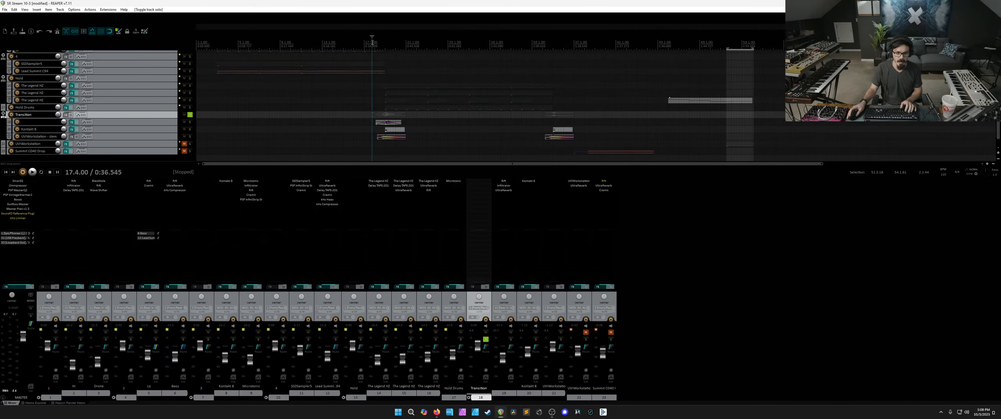
key(space)
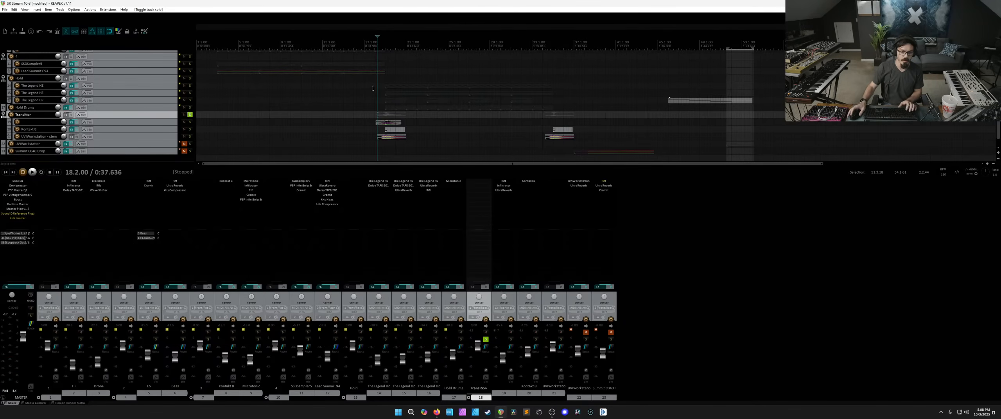
Step: Play the soloed ending transition from 34.2.00 and clear the Transition track's solo
click(546, 45)
scroll(563, 58, up, 3)
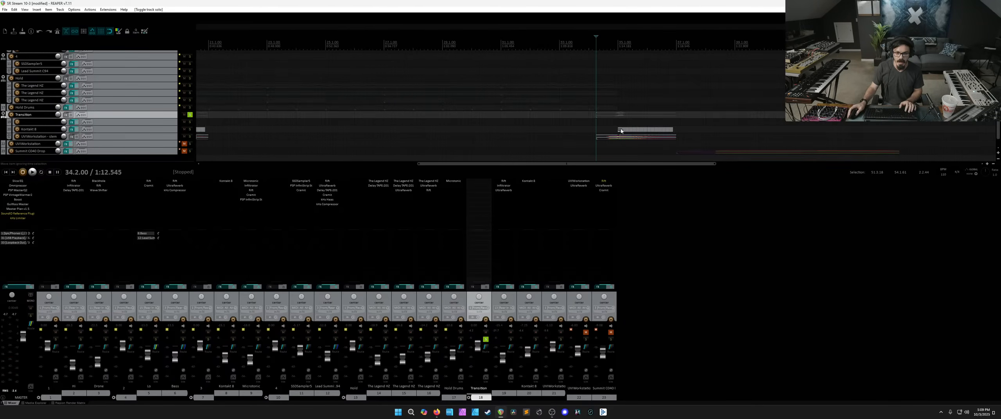
key(space)
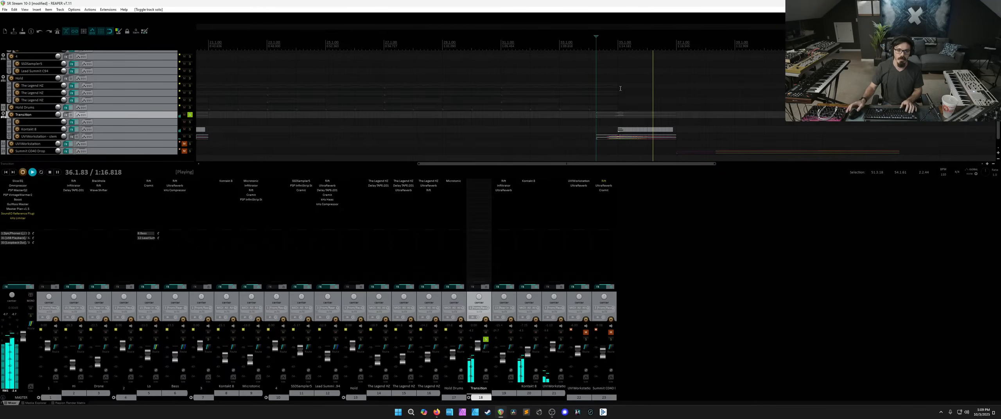
key(space)
scroll(601, 92, down, 5)
scroll(470, 101, up, 3)
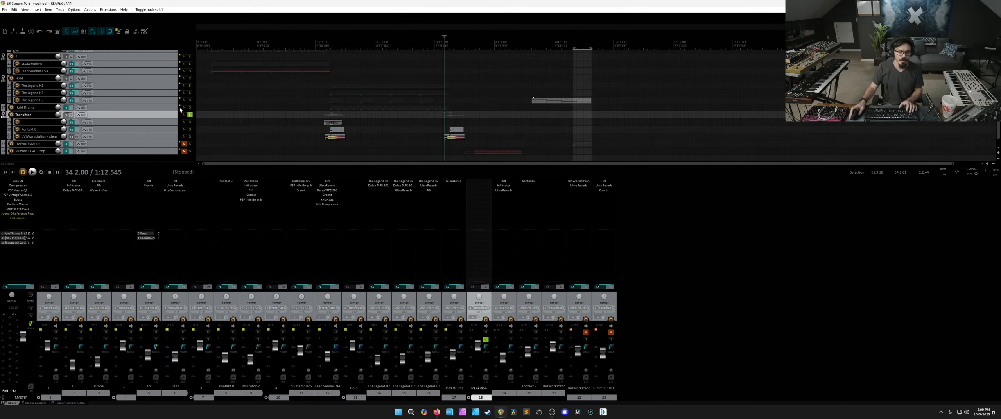
click(167, 95)
click(190, 115)
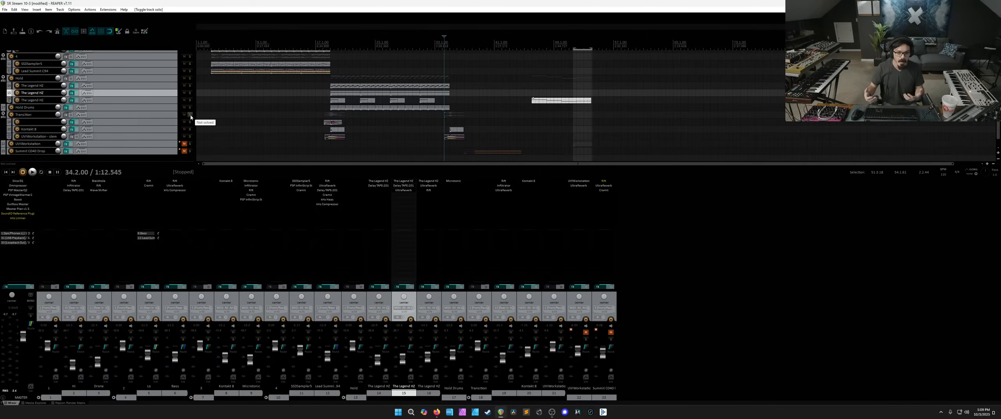
Step: Copy Hold's third The Legend HZ track into the Transition folder, keeping one short clip aligned with the ending Kontakt 8 clip
click(164, 101)
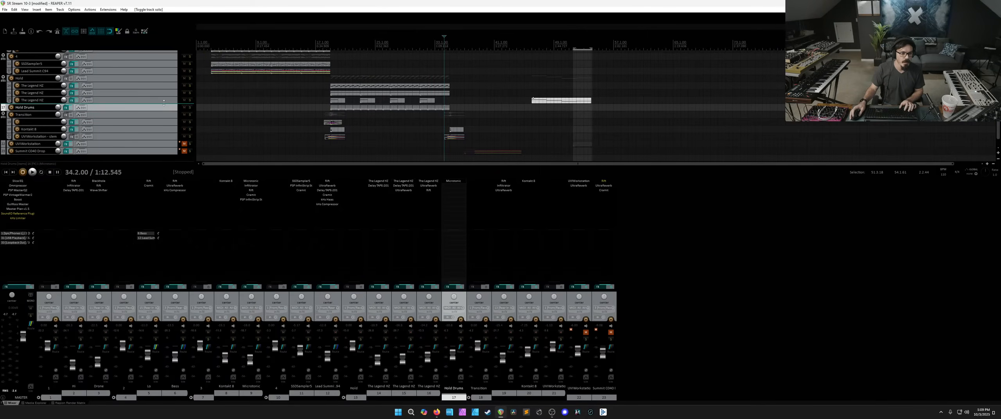
key(ctrl+v)
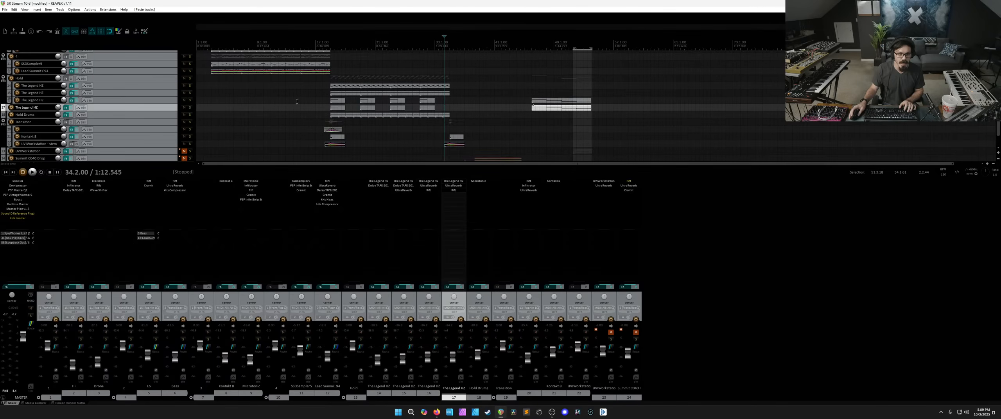
drag(147, 133, 149, 133)
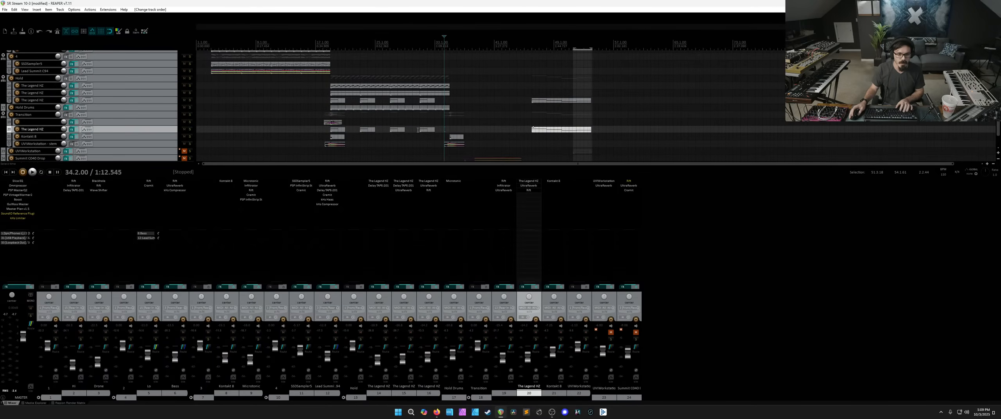
key(Delete)
drag(383, 134, 455, 130)
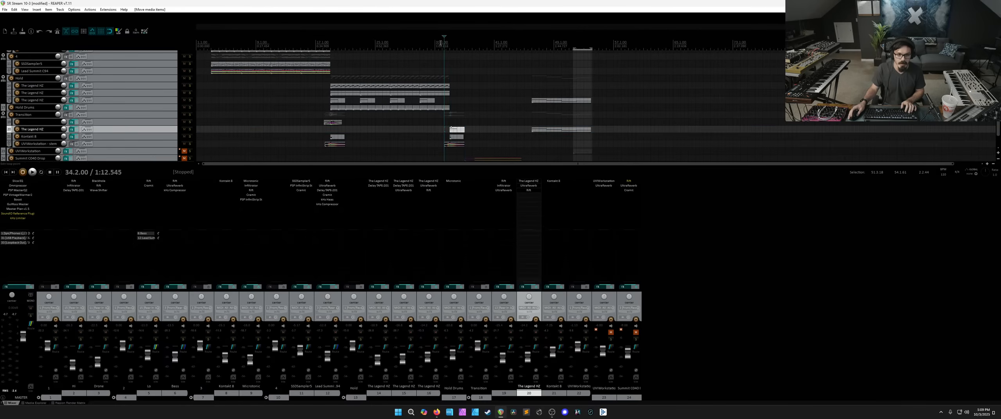
Step: Solo the Transition folder and play the ending with the added The Legend HZ part from 34.1.00
click(190, 115)
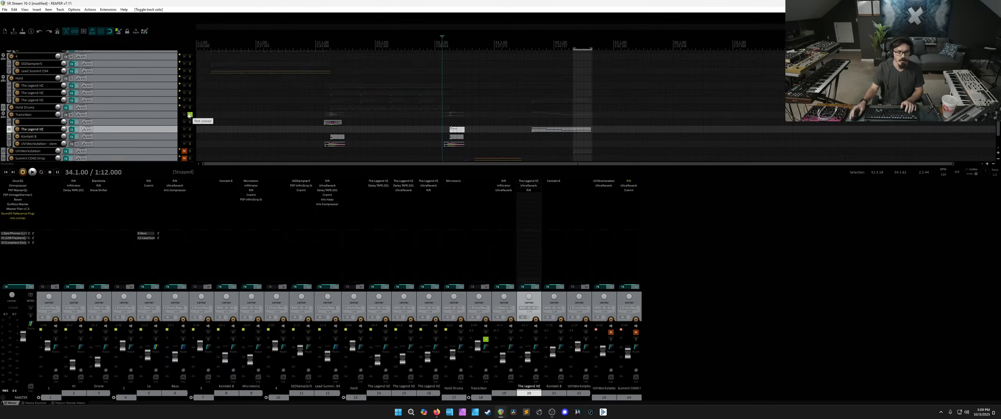
key(space)
scroll(521, 100, up, 4)
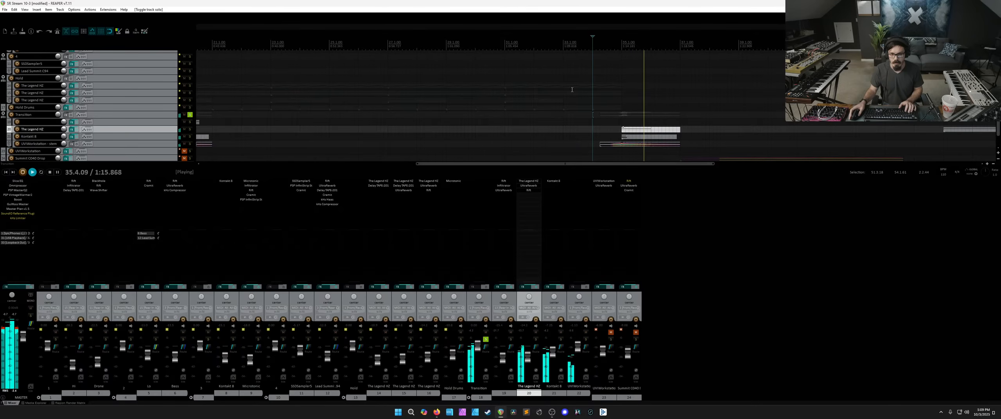
key(space)
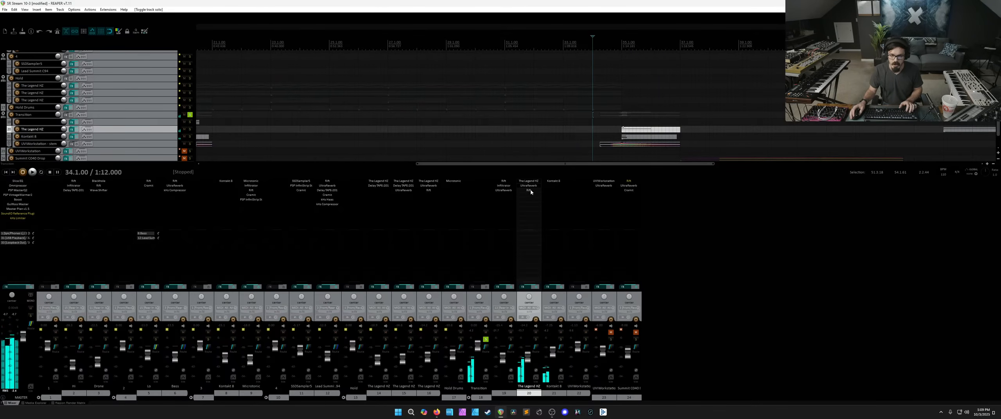
Step: Duplicate the Rift effect on the Transition folder's The Legend HZ track and audition random presets against the whole ending transition
drag(529, 190, 530, 196)
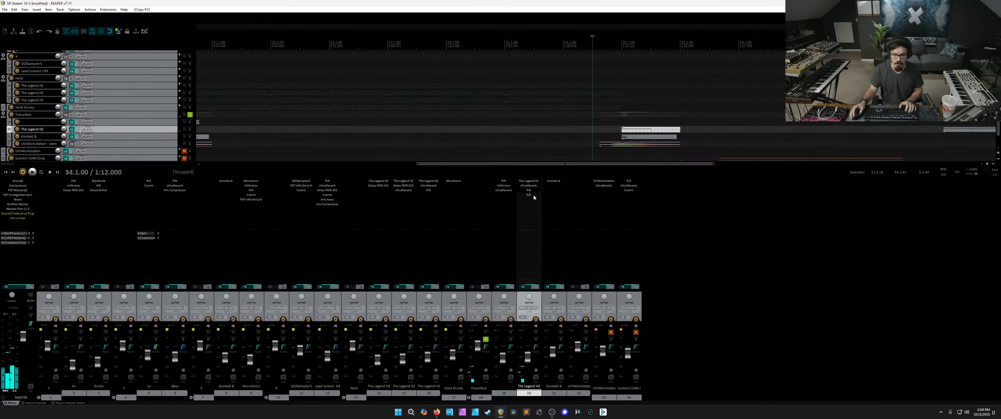
click(253, 43)
key(space)
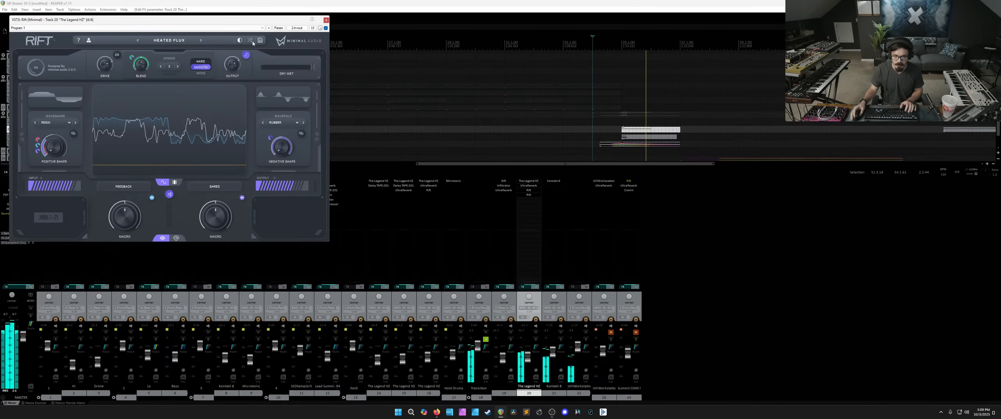
key(space)
click(252, 43)
key(space)
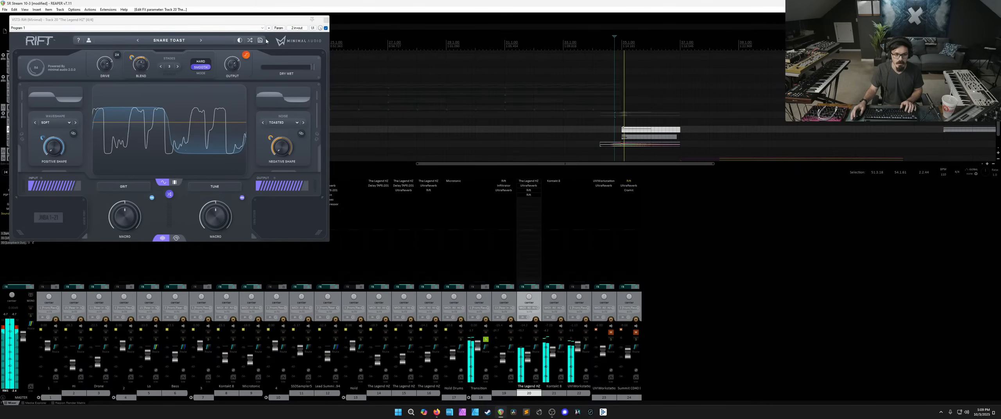
click(250, 40)
key(space)
key(space)
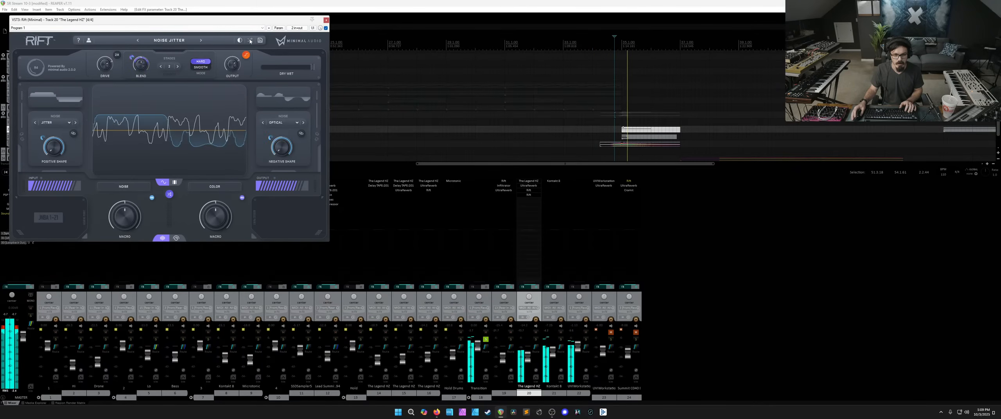
click(250, 40)
key(space)
key(space)
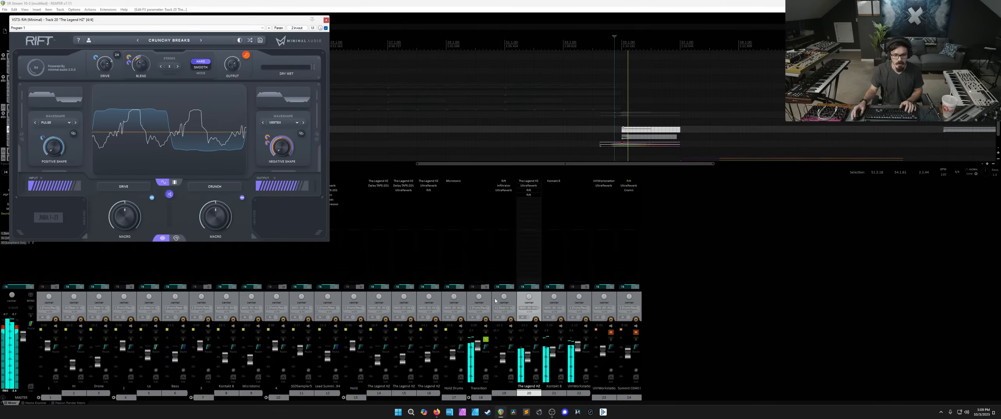
Step: Solo the Transition folder's The Legend HZ track and audition further random presets in its duplicated Rift effect
click(536, 340)
key(space)
key(space)
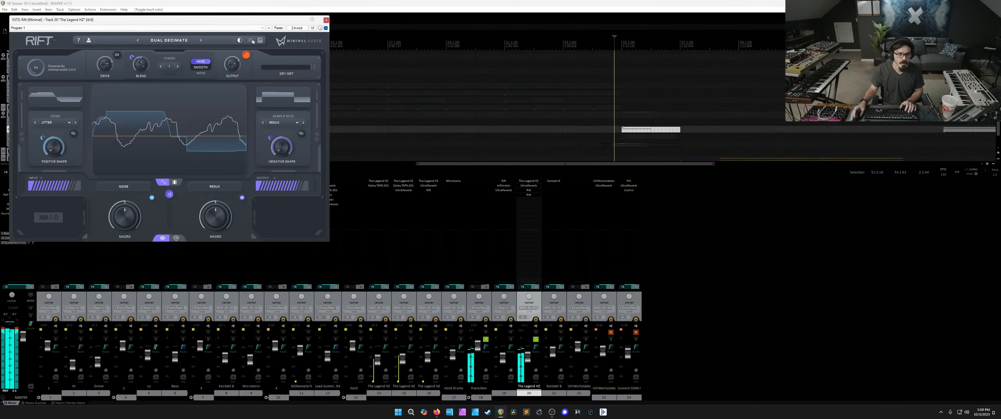
click(250, 40)
key(space)
key(space)
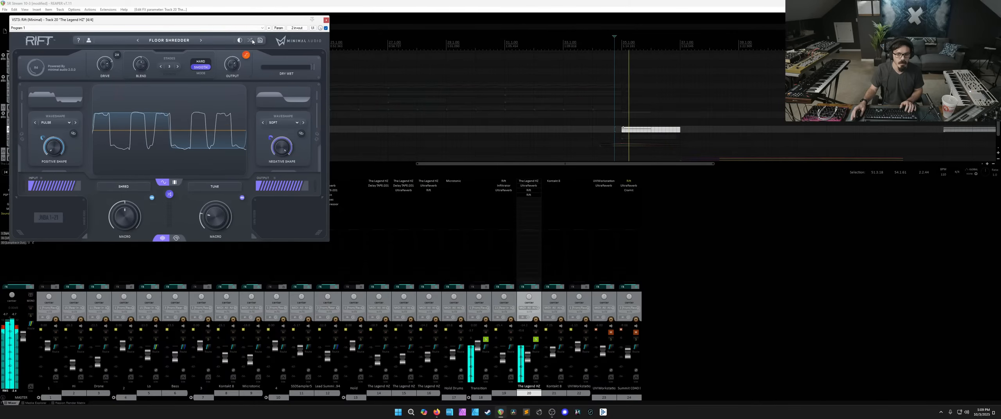
click(252, 40)
key(space)
key(space)
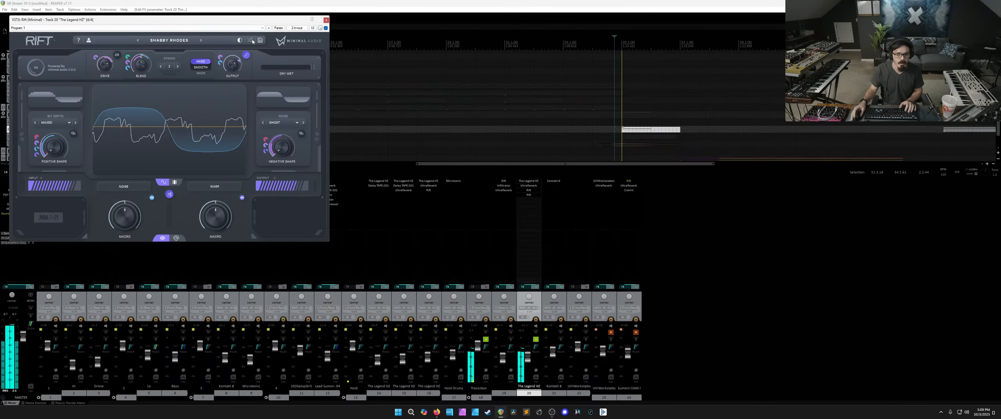
click(252, 40)
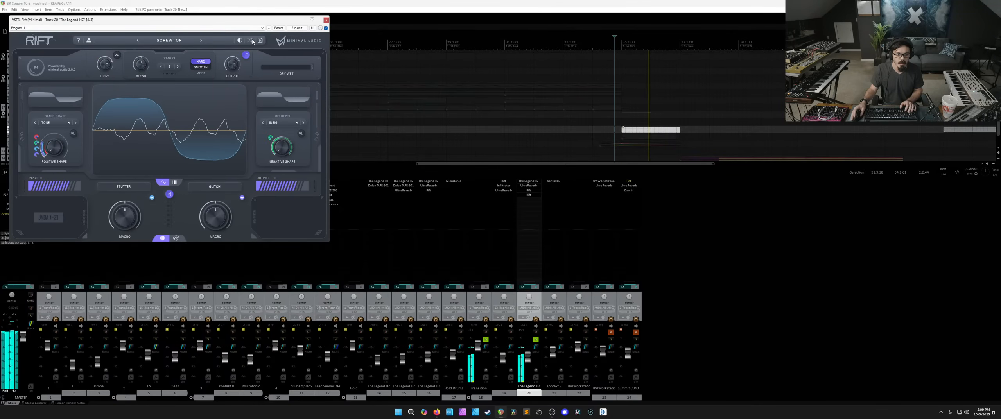
click(252, 40)
key(space)
key(space)
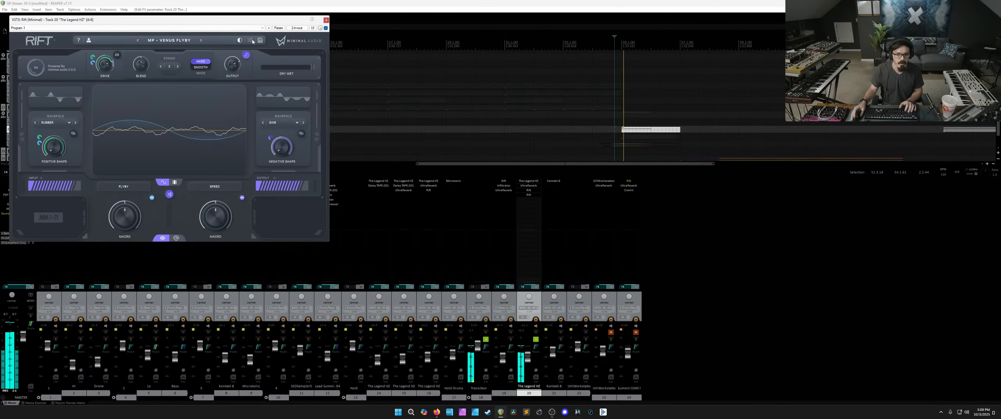
click(252, 41)
key(space)
key(space)
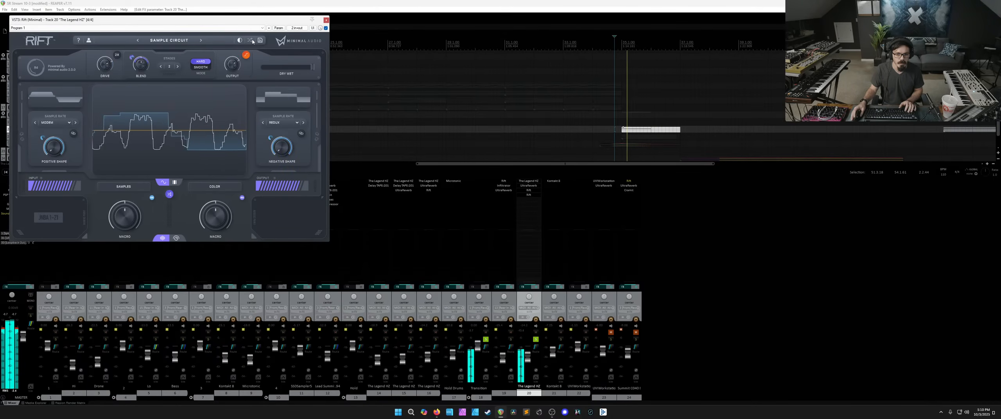
click(253, 42)
click(252, 41)
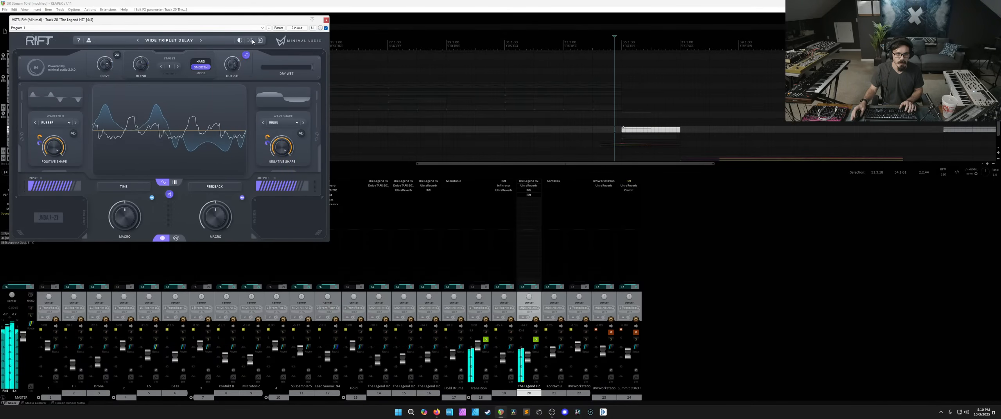
click(253, 41)
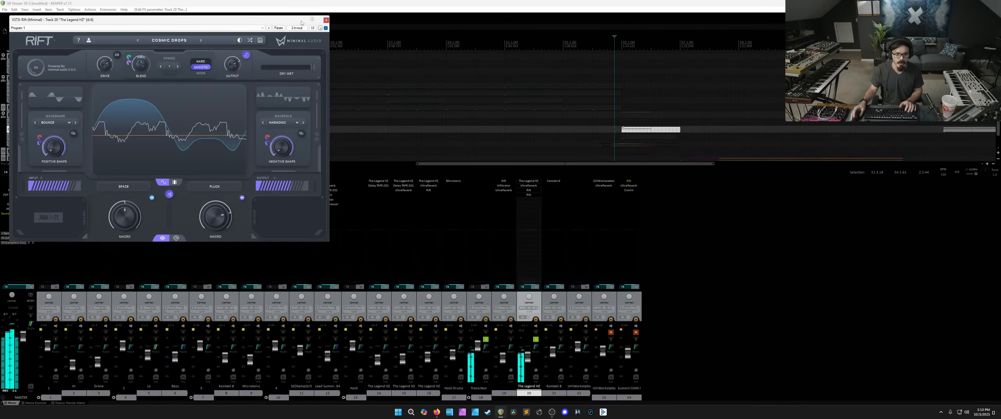
click(326, 20)
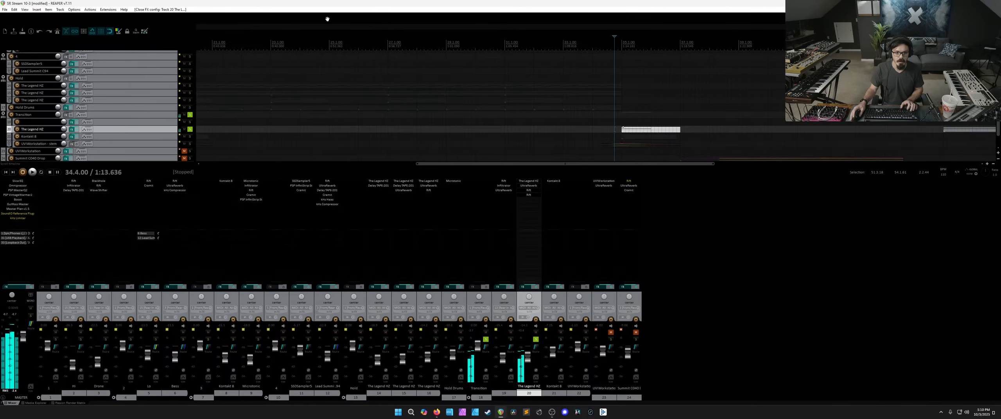
Step: Replace the duplicated Rift on the Transition folder's The Legend HZ track with Dist COLDFIRE
click(534, 196)
text(cold)
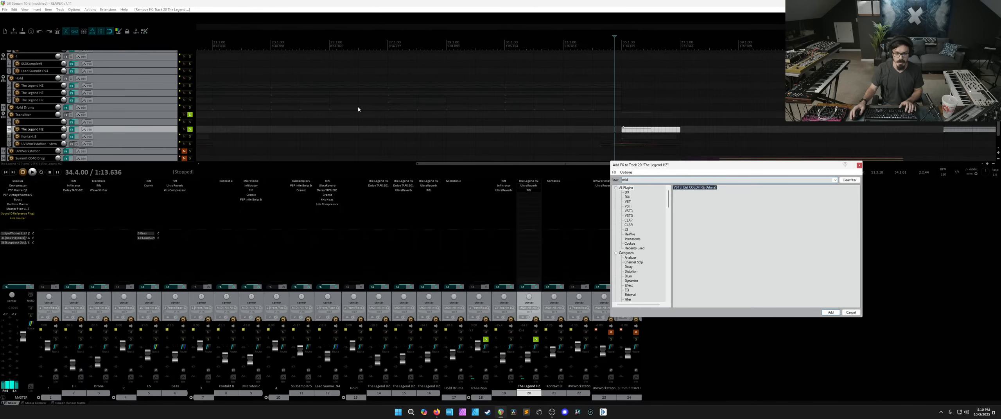
key(Return)
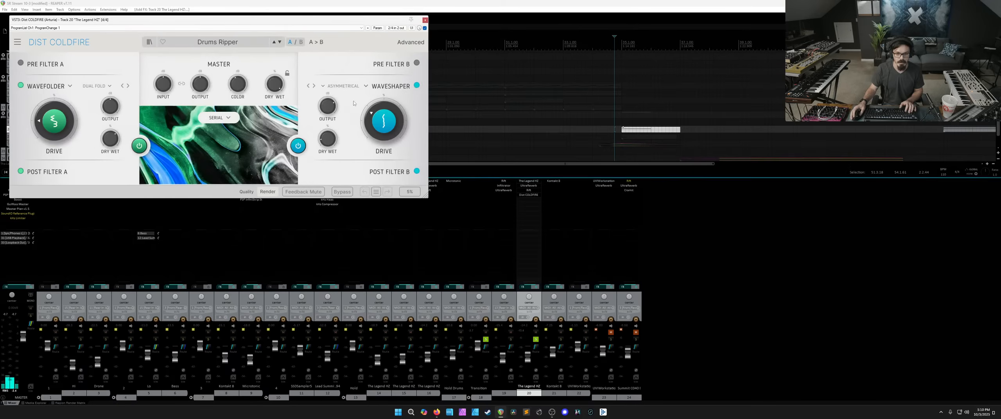
Step: Audition Dist COLDFIRE presets on the soloed The Legend HZ track and keep Pad Rhythmic Pan
click(280, 42)
click(280, 42)
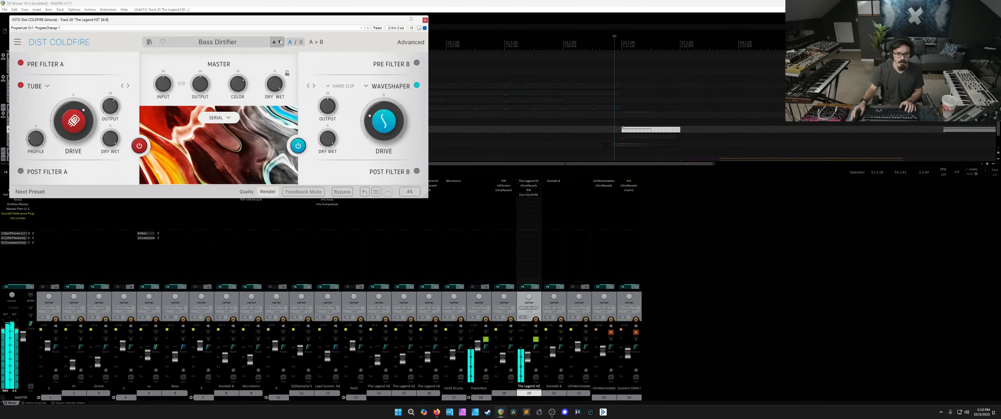
click(280, 42)
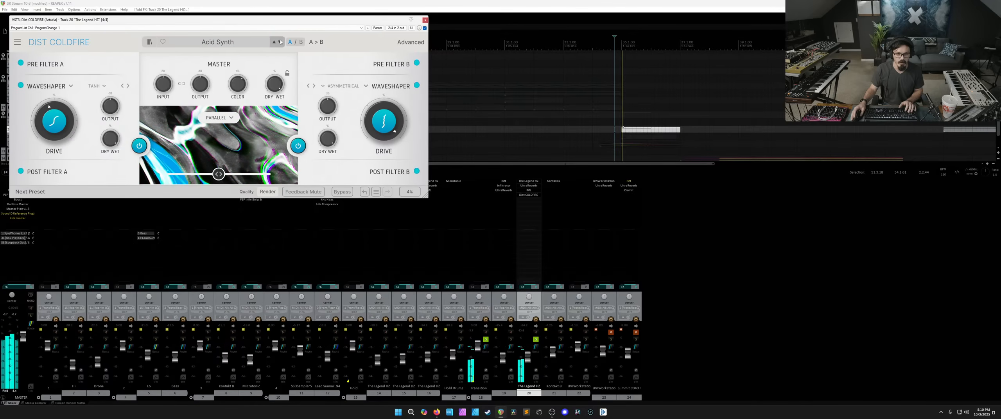
click(280, 42)
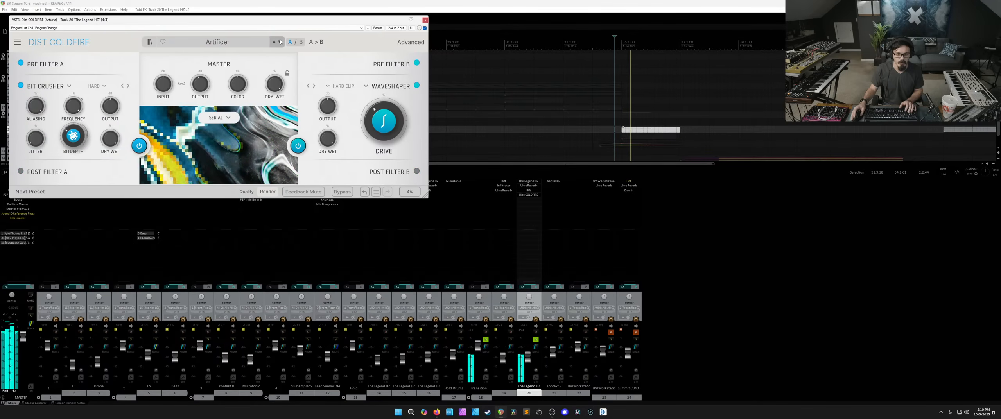
click(280, 42)
click(280, 42)
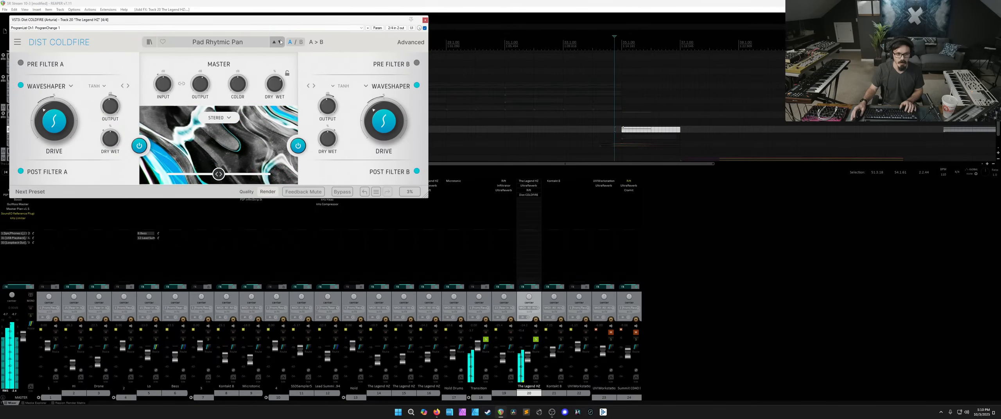
click(425, 20)
Step: Clear The Legend HZ track's solo and play the whole ending transition from 34.2.50
click(536, 339)
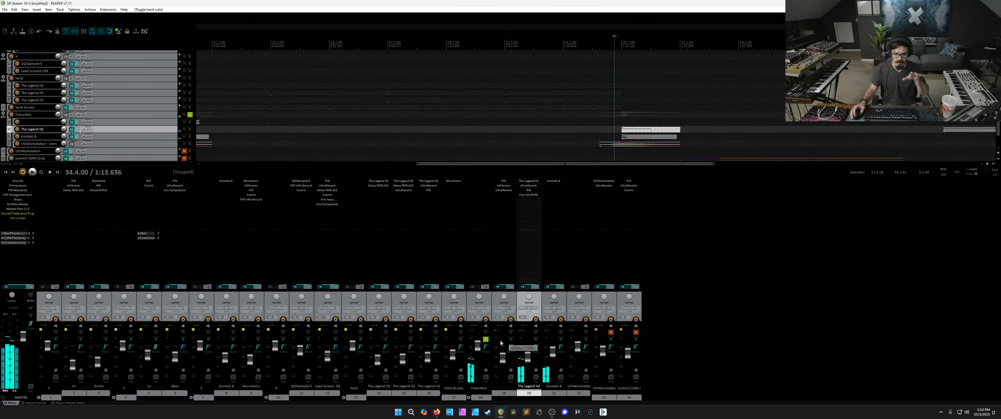
click(604, 38)
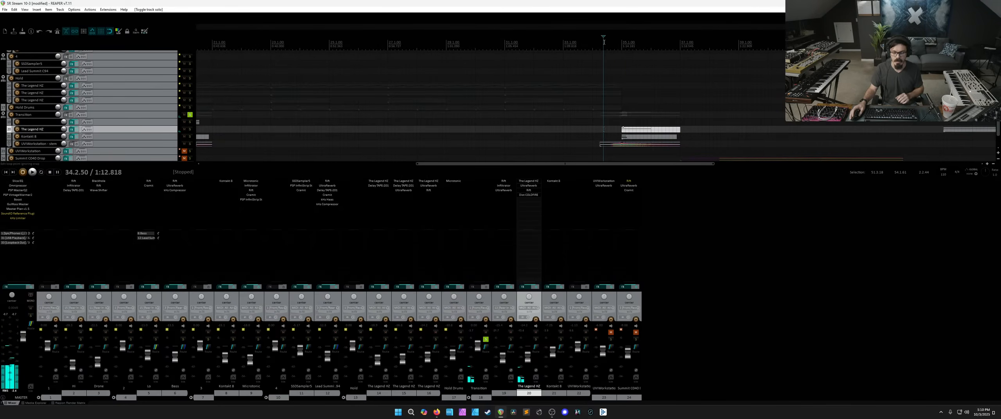
key(space)
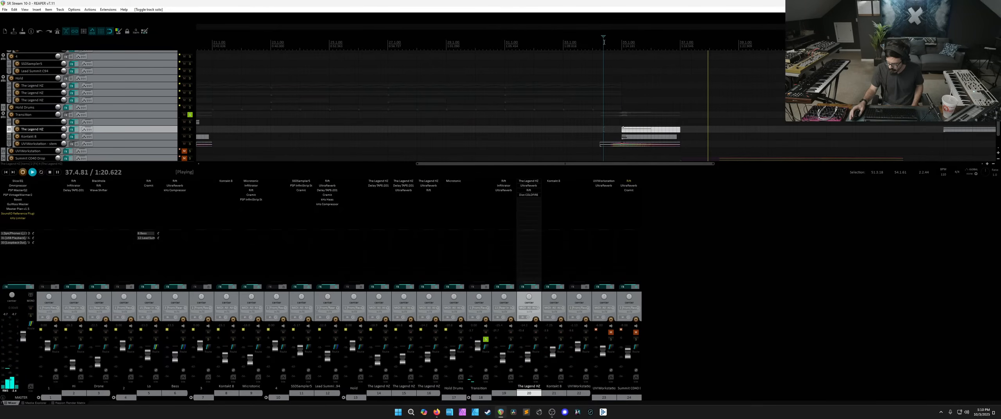
key(space)
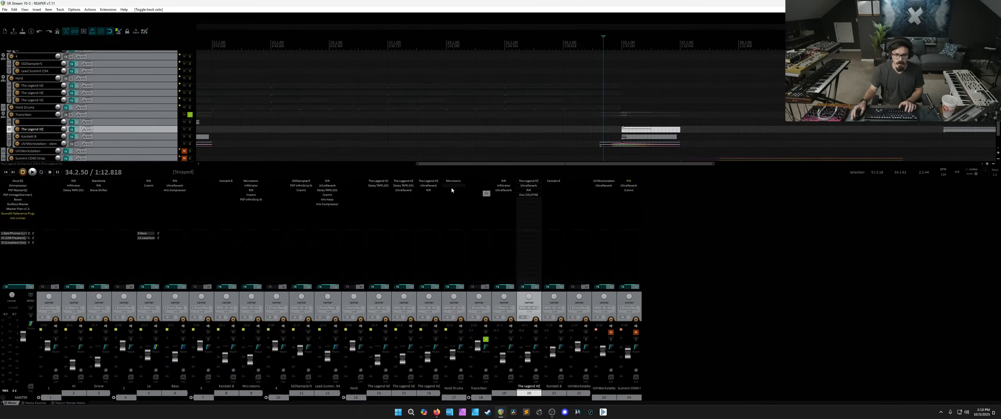
Step: Copy the Cramit effect from the SIDSampler track onto the Transition folder track and save the project
drag(301, 191, 480, 180)
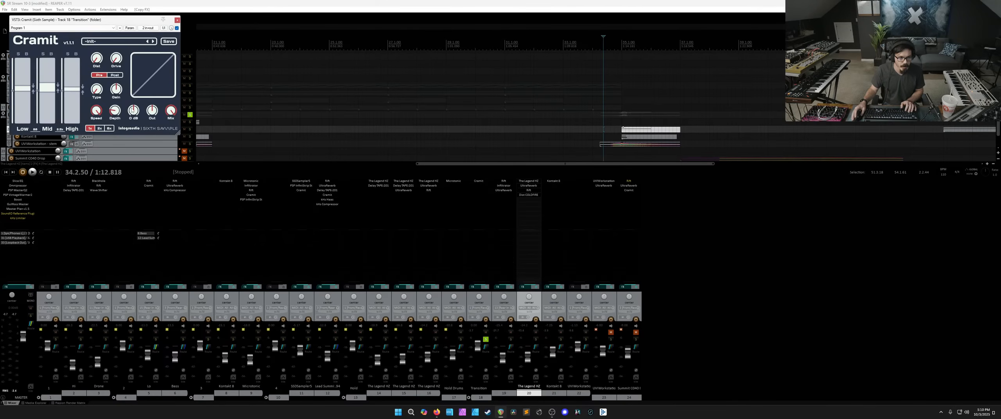
click(178, 20)
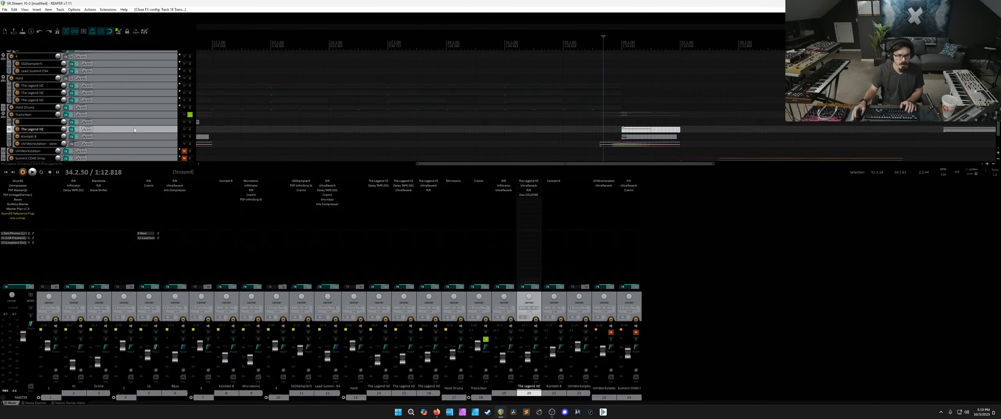
click(162, 115)
key(ctrl+s)
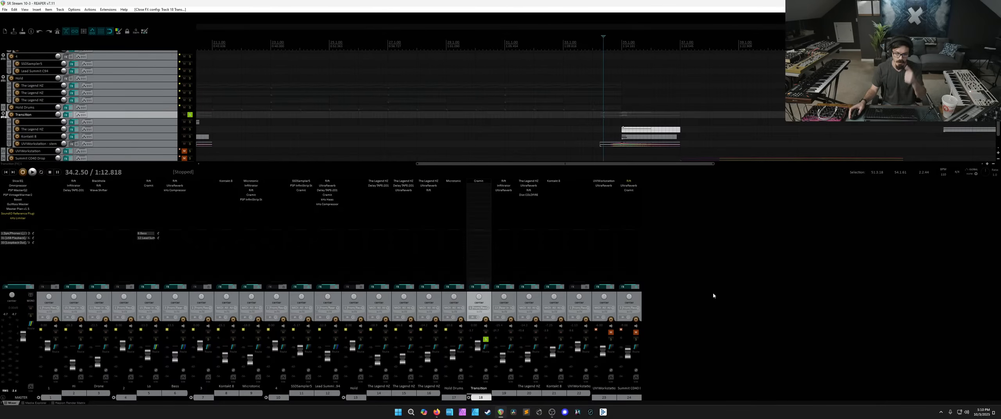
Step: Play the ending transition through Cramit and check the effect's band levels on the Transition folder
key(space)
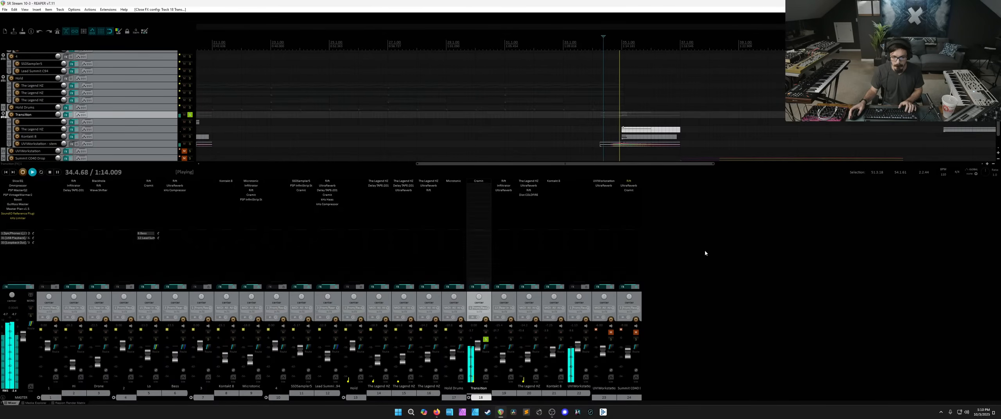
key(space)
click(481, 182)
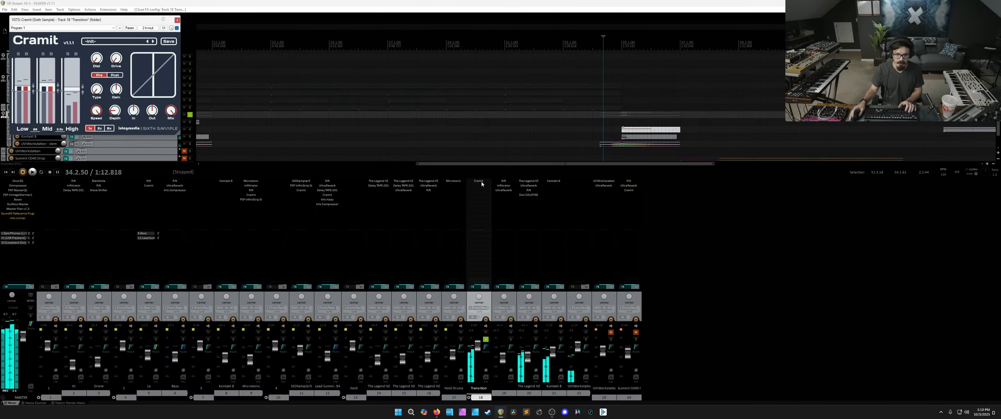
click(177, 20)
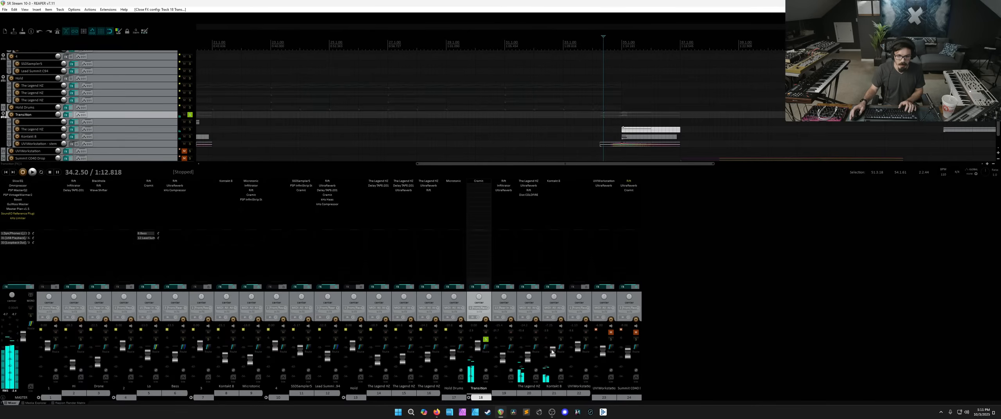
Step: Raise the volume of the Transition folder's Kontakt 8 track slightly and play the ending to judge the balance
mouse_move(552, 351)
mouse_down()
mouse_move(526, 362)
mouse_move(554, 350)
mouse_up()
key(space)
key(space)
key(space)
click(557, 351)
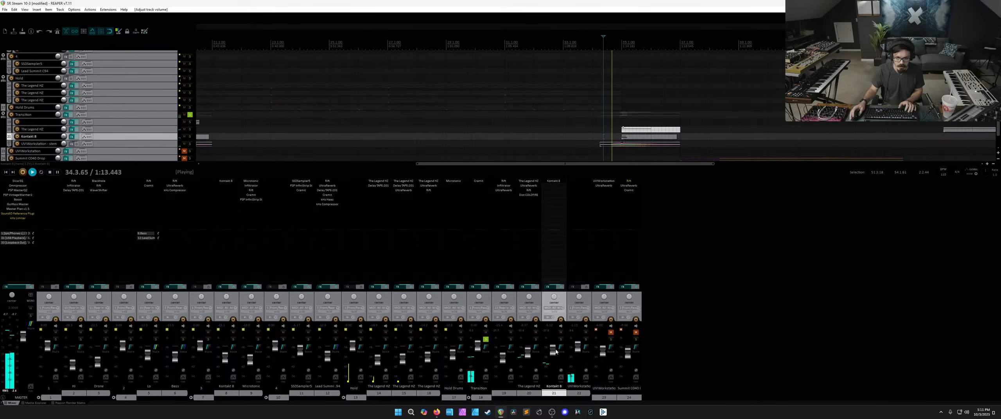
key(space)
Step: Add the Disperser effect to the Transition folder's Kontakt 8 track and play the ending with it
double_click(559, 185)
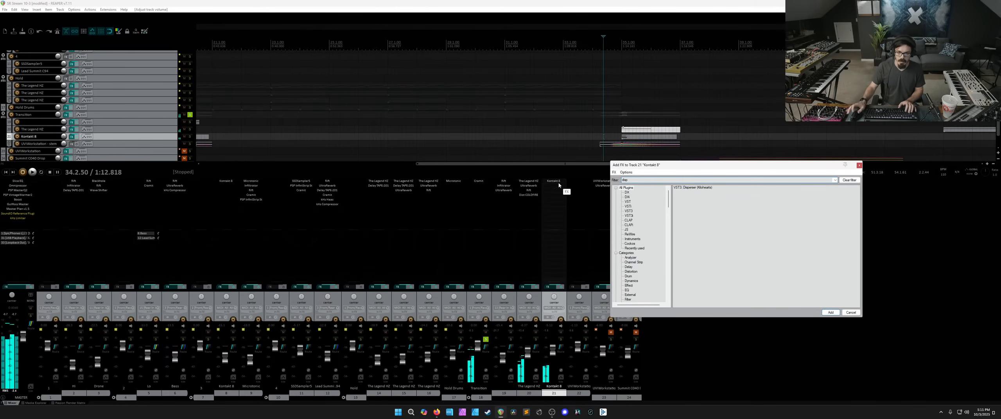
double_click(693, 187)
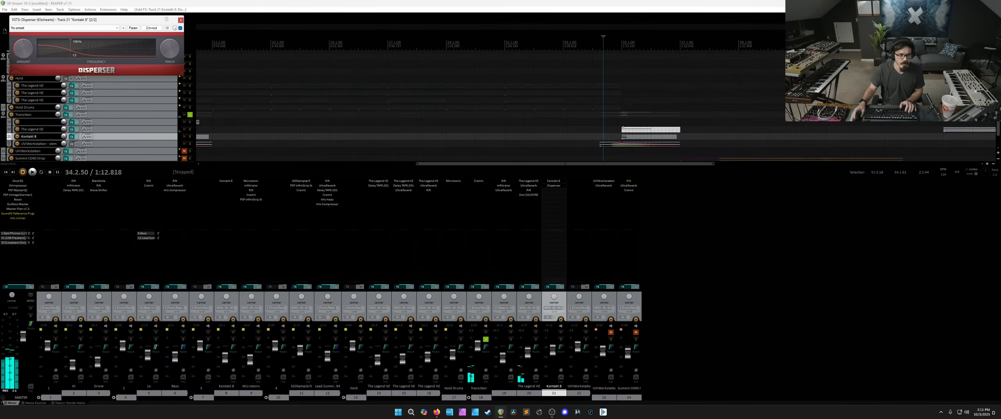
key(space)
click(180, 20)
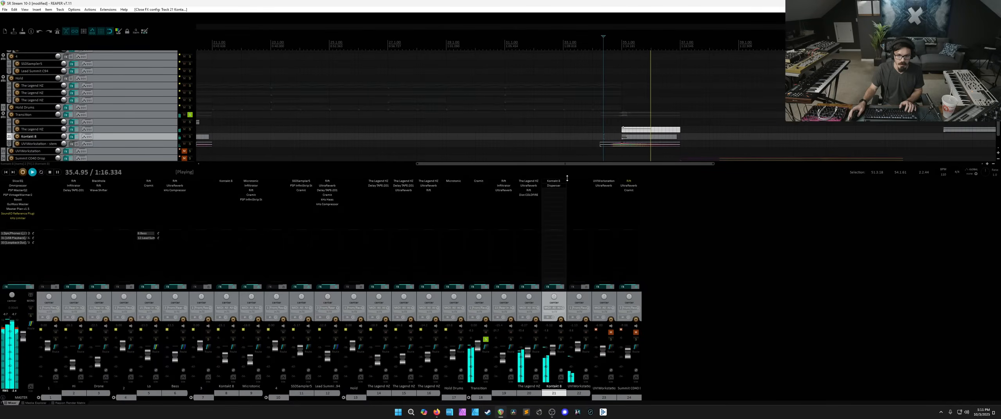
Step: Solo The Legend HZ track in the Transition folder, add PSP InfiniStrip Stereo to it and adjust the plug-in's basic filters
click(536, 339)
key(space)
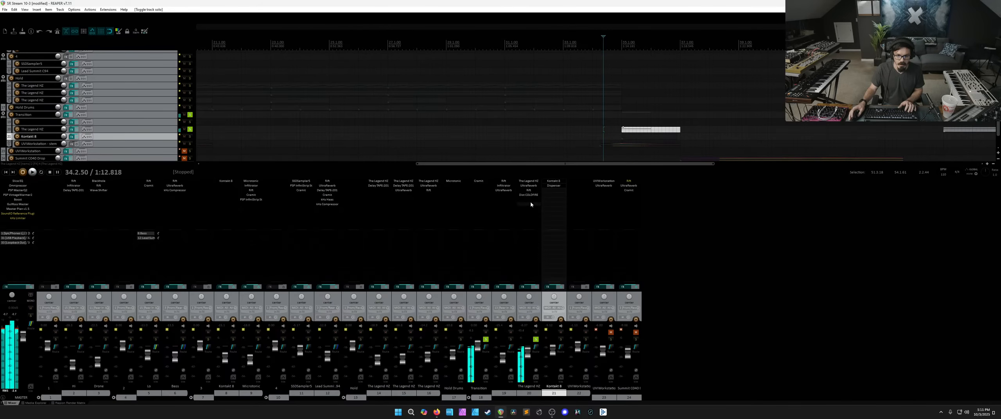
key(space)
double_click(530, 202)
text(dirip)
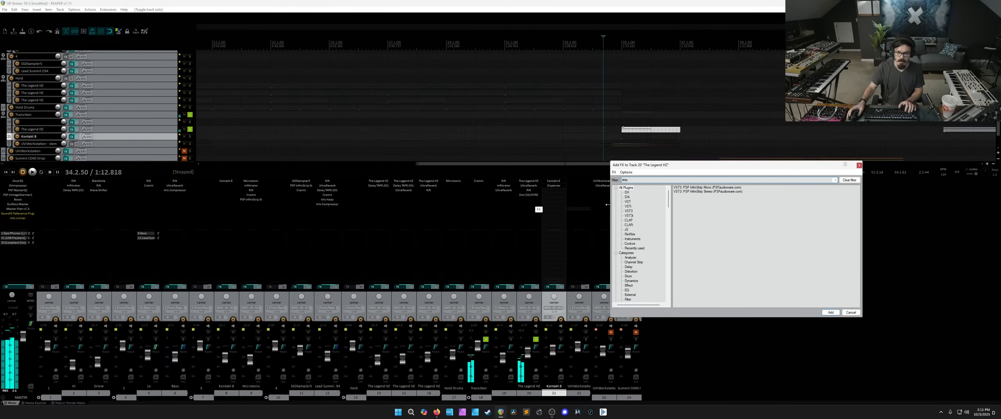
double_click(673, 192)
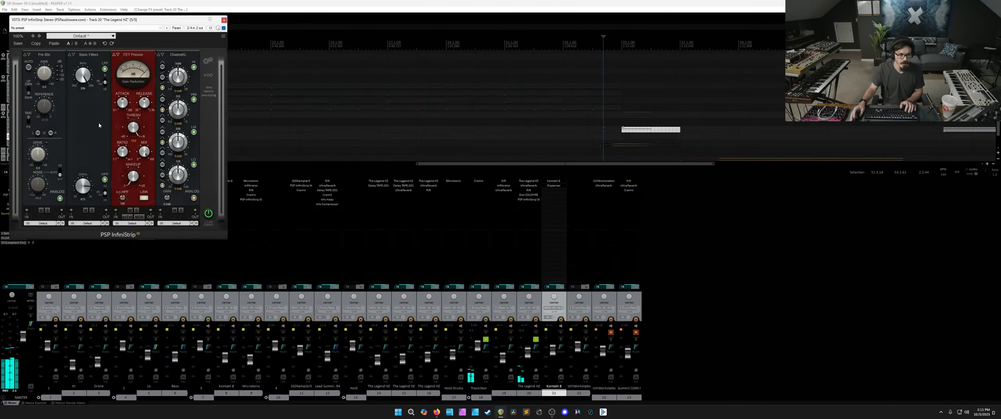
drag(91, 152, 91, 147)
key(space)
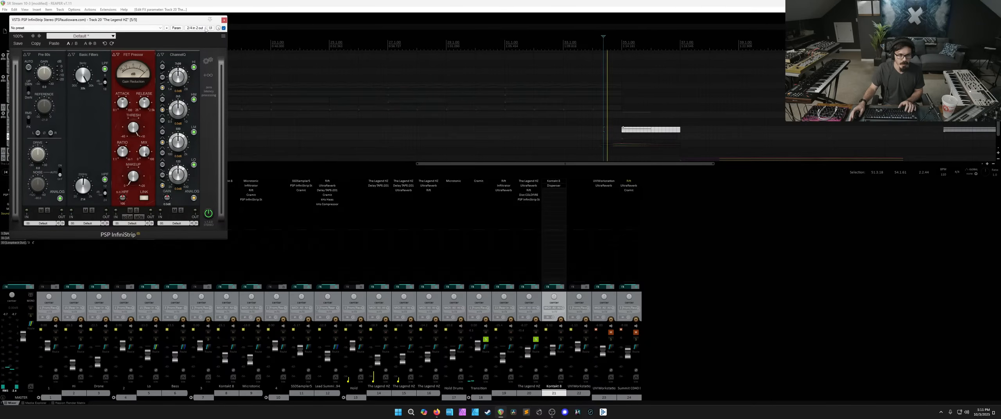
click(225, 20)
Step: Solo the Transition folder's UVIWorkstation track in place of The Legend HZ and play the ending to hear it alone
click(587, 339)
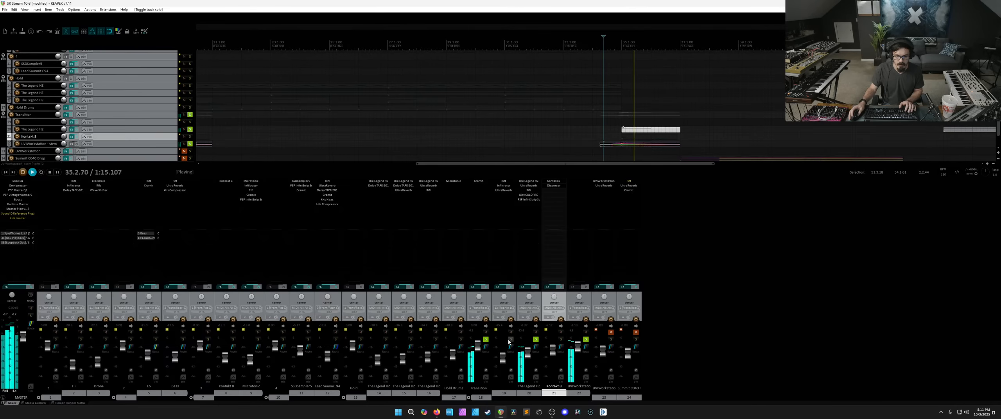
click(535, 340)
key(space)
key(space)
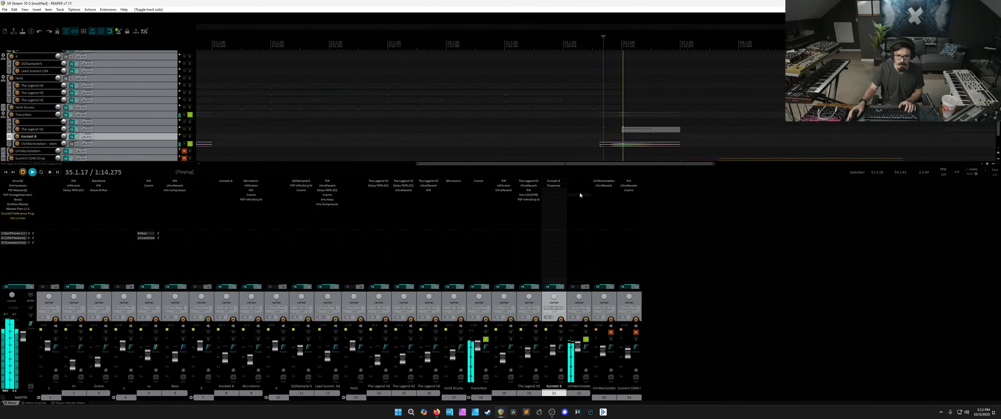
key(space)
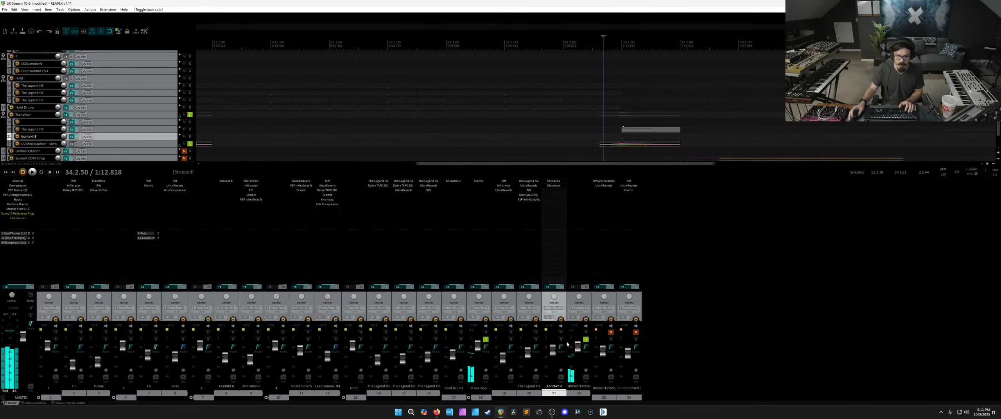
Step: Unsolo the UVIWorkstation track, play the complete Transition folder and unsolo the folder
click(586, 340)
key(space)
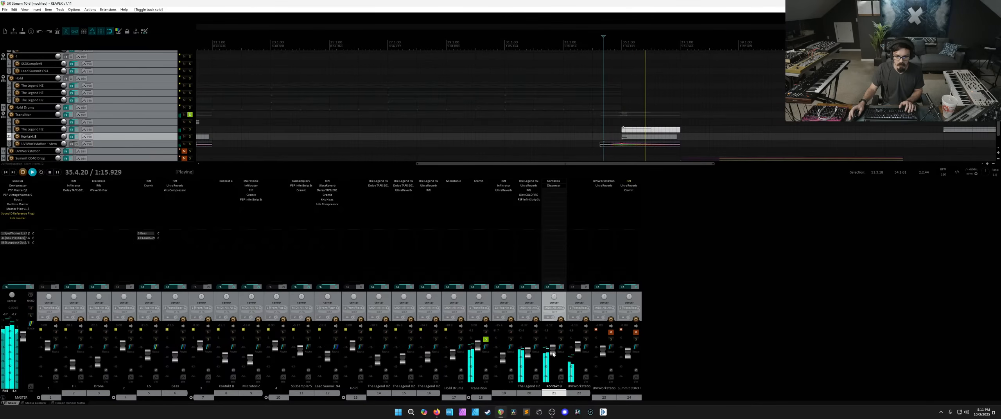
key(space)
click(190, 115)
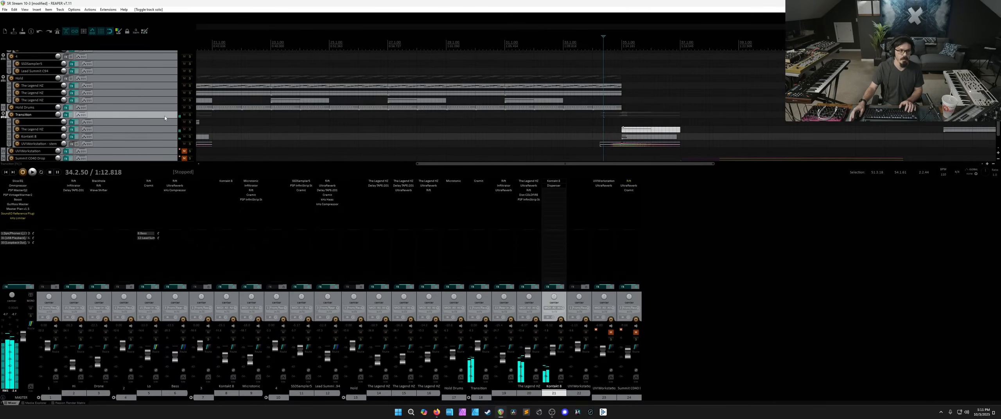
click(164, 119)
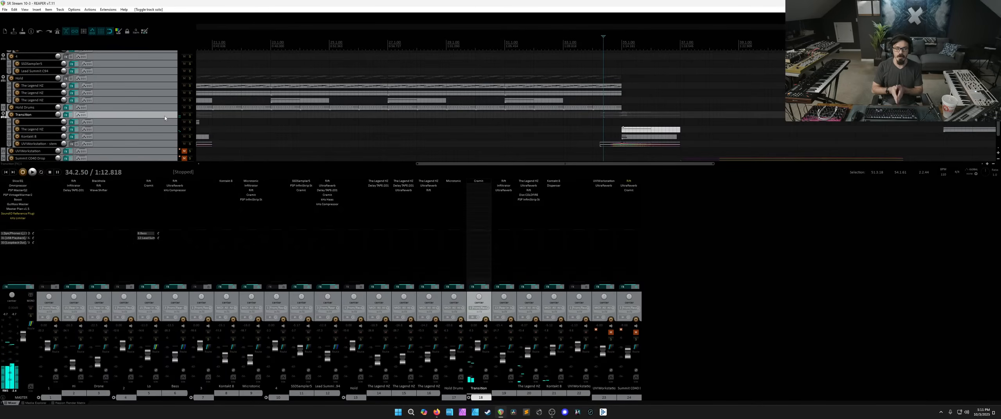
Step: Select the spare items lying after the ending section on the lower tracks and move them further along the timeline
scroll(275, 84, down, 5)
scroll(221, 89, down, 2)
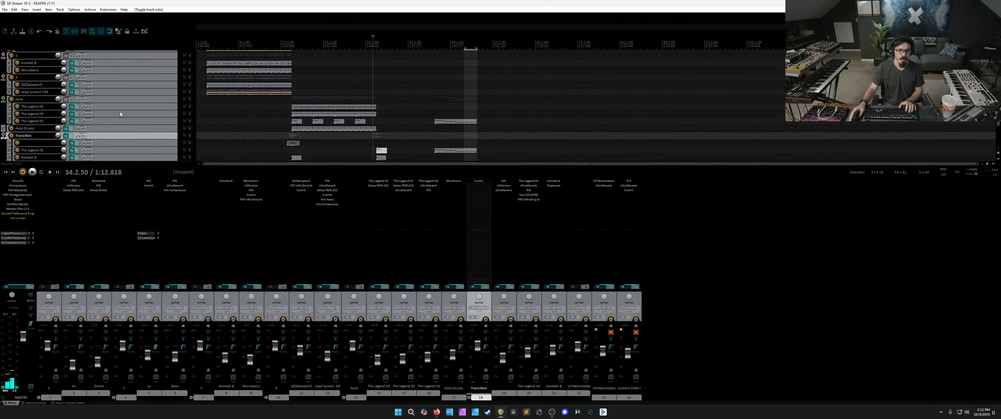
drag(542, 145, 418, 79)
drag(412, 142, 488, 142)
Step: Rename the first two numbered folder tracks as Ending 1 and Ending 2
scroll(98, 118, up, 3)
scroll(99, 114, up, 5)
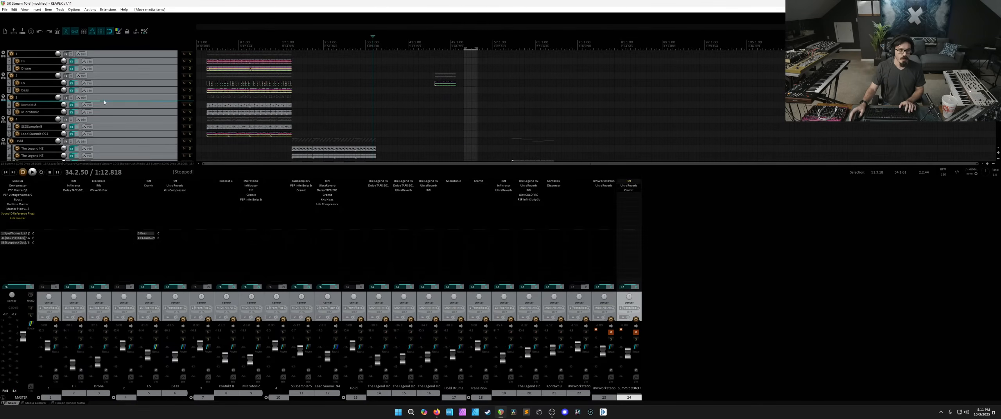
click(1, 55)
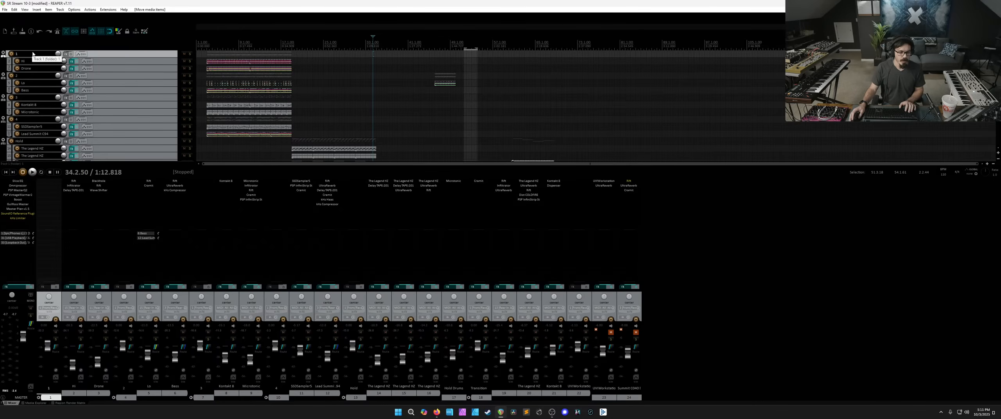
double_click(45, 53)
text(E)
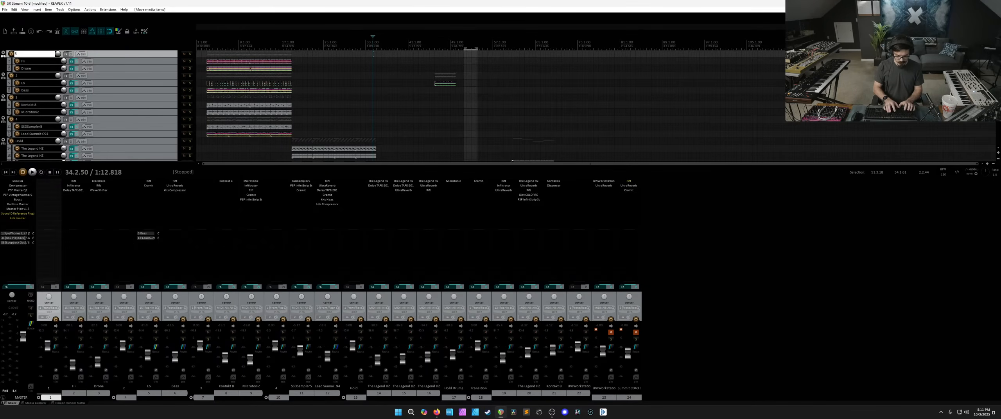
text(nding 1)
key(Tab)
key(Tab)
key(Tab)
text(End)
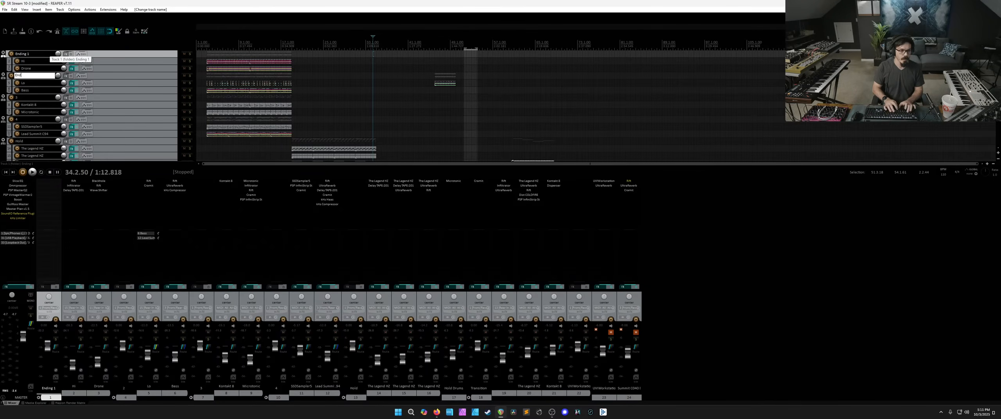
text(ing 2)
Step: Rename the third and fourth numbered folder tracks as Ending 3 and Ending 4
key(Tab)
key(Tab)
key(Tab)
text(Ending 3)
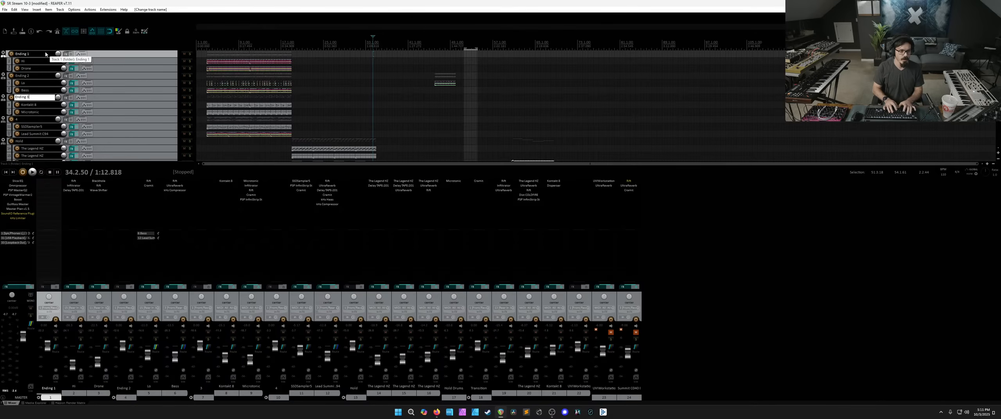
key(Tab)
key(Tab)
key(Tab)
text(Ending 4)
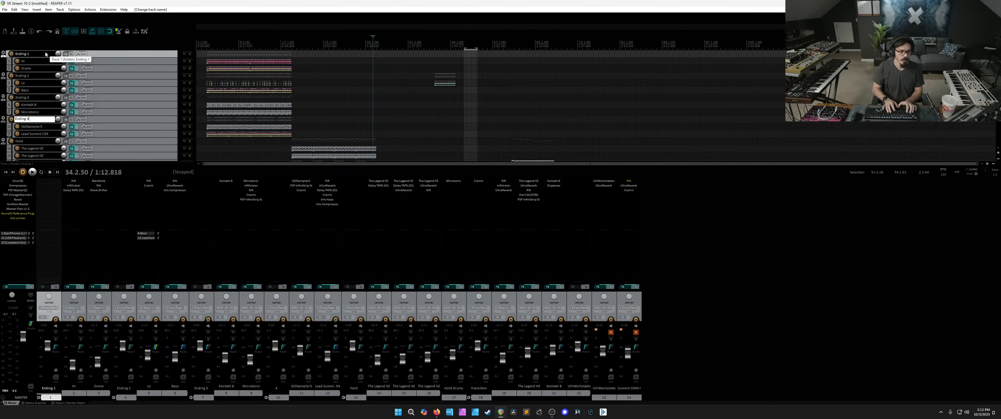
key(Return)
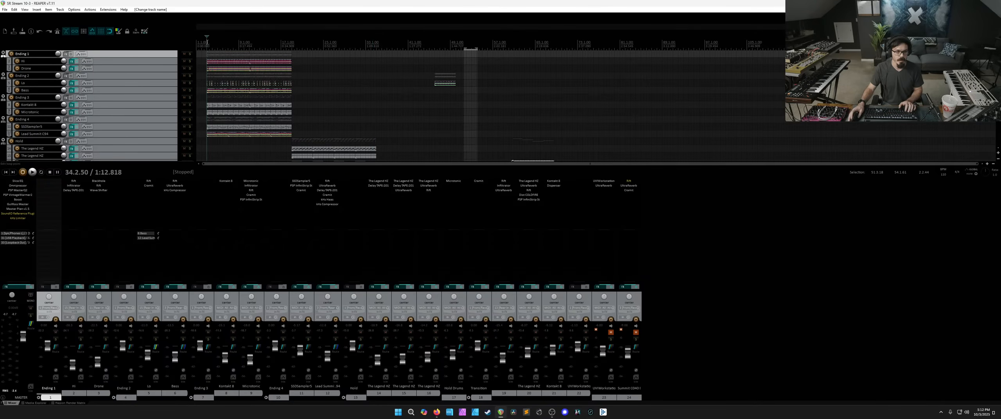
Step: Set the four folder tracks Ending 1 to Ending 4 to one shared random color
scroll(201, 58, up, 3)
click(148, 78)
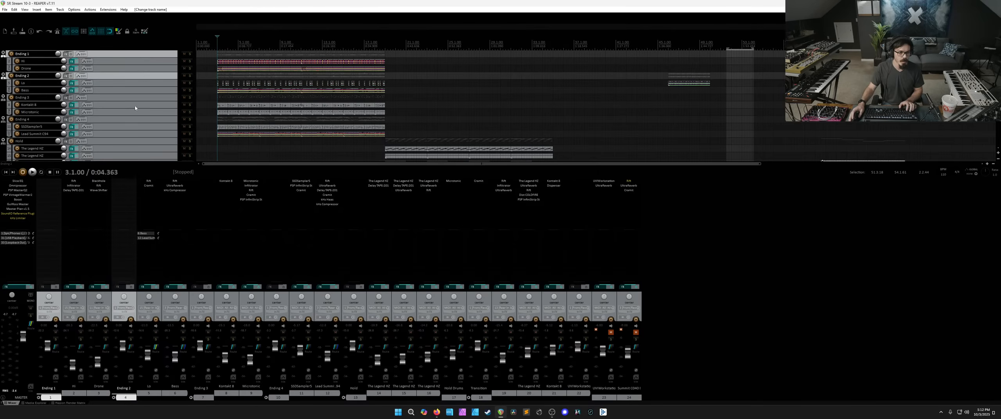
ctrl+click(135, 100)
ctrl+click(126, 122)
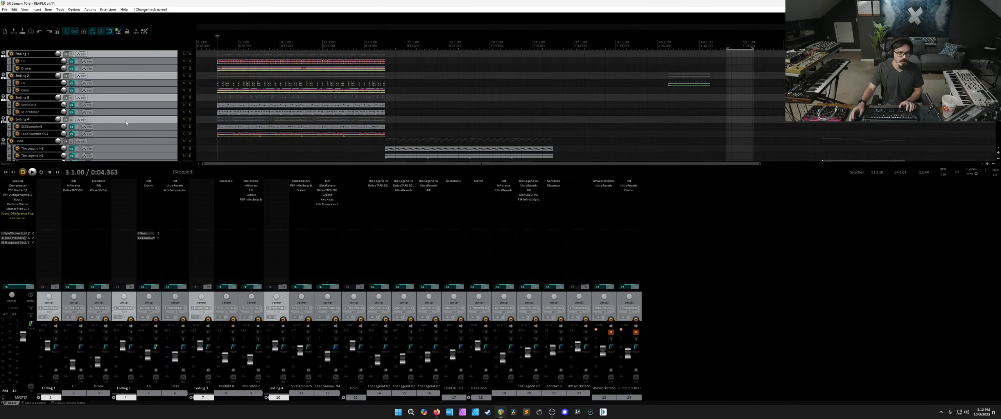
click(119, 32)
Step: Set the Hold and Hold Drums tracks to one random color, rerolling until both are bright green
click(120, 142)
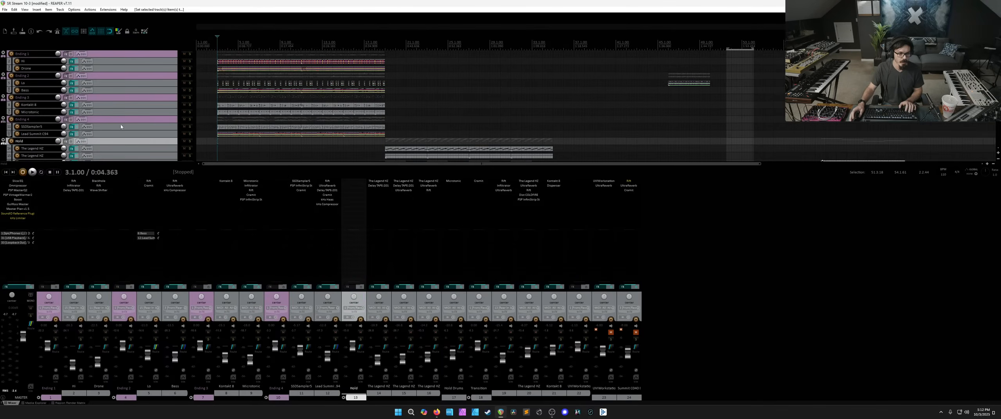
click(114, 31)
scroll(119, 97, down, 2)
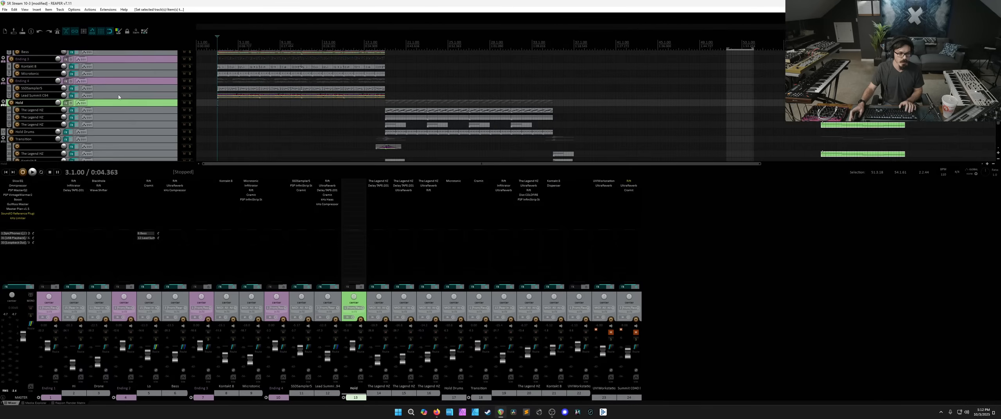
click(130, 131)
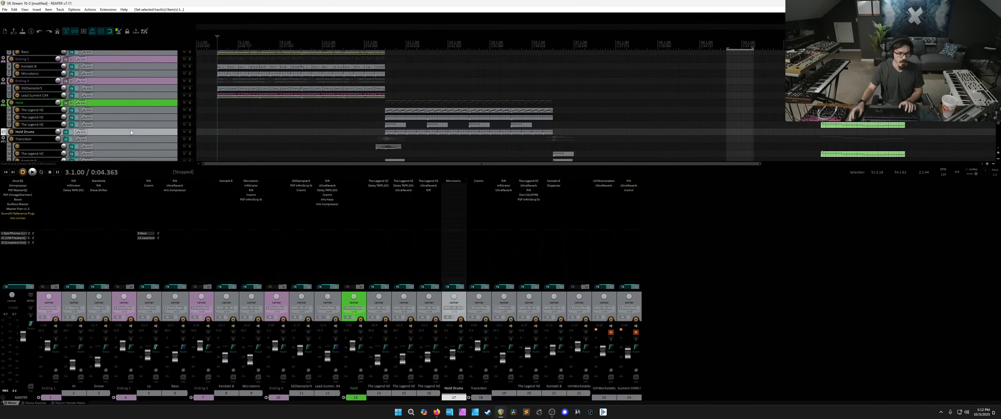
ctrl+click(124, 102)
click(118, 31)
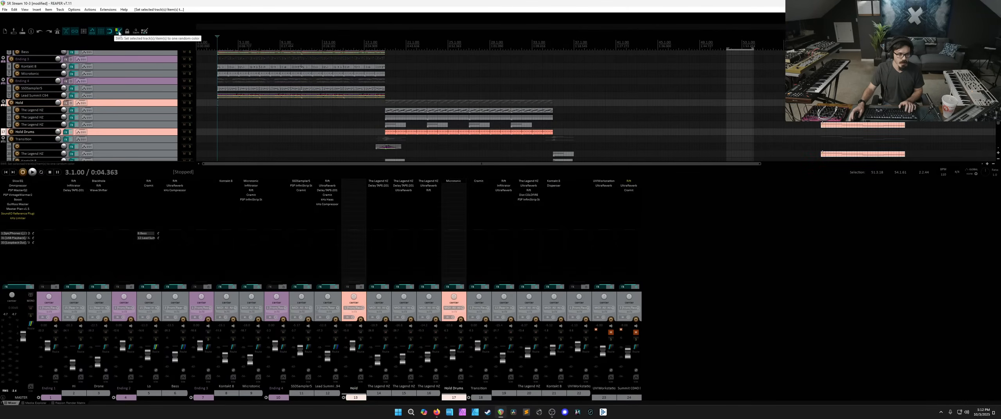
click(119, 31)
Step: Set the Transition folder track to a random color, rerolling until it is orange
click(117, 139)
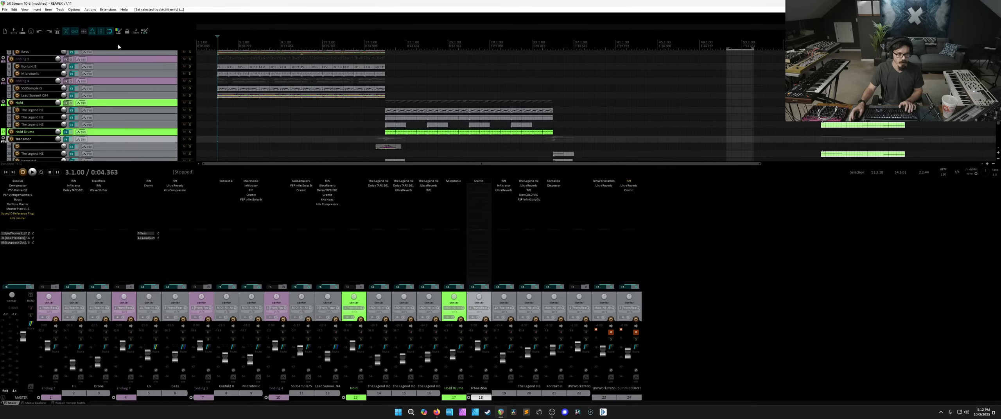
click(118, 32)
click(117, 32)
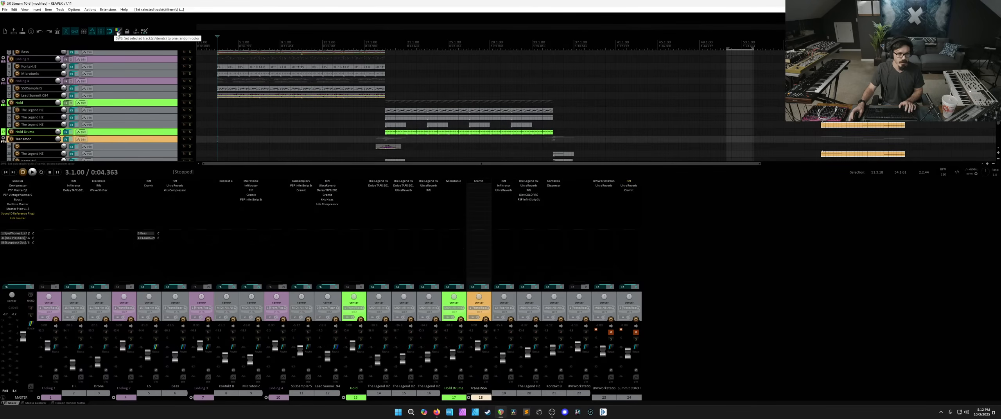
Step: Collapse the Hold, Transition and Ending 1 to Ending 4 folders in the mixer so only their parent tracks show
click(343, 397)
click(266, 398)
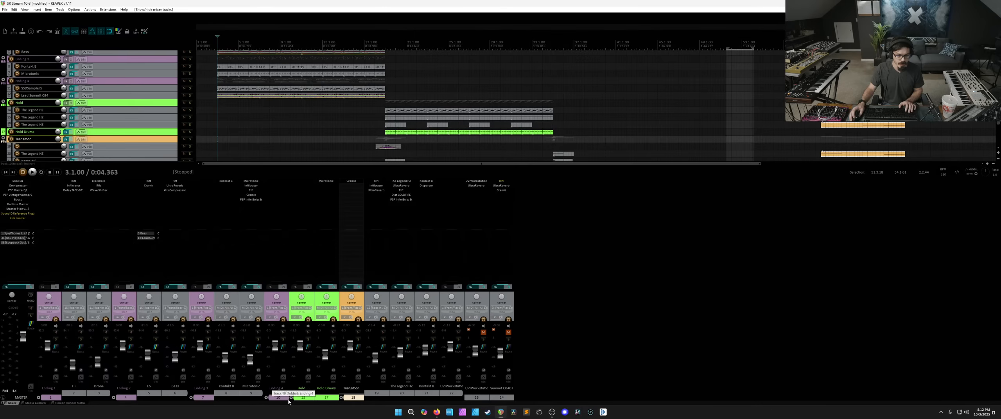
click(341, 398)
click(174, 393)
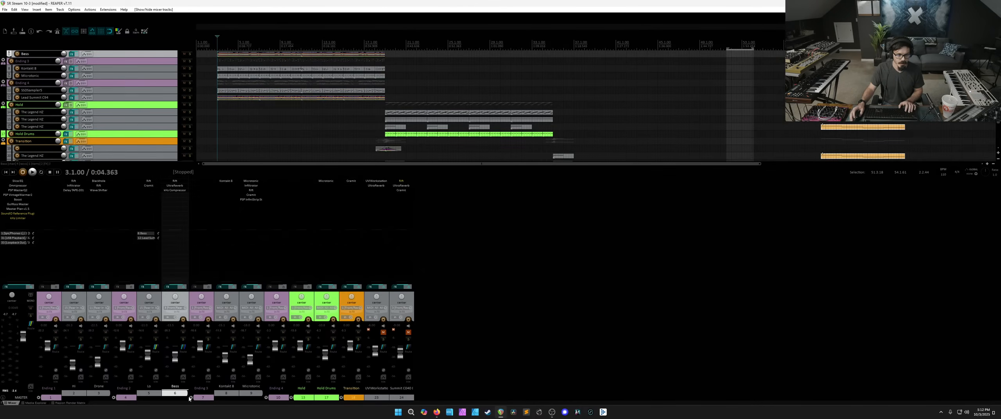
click(191, 398)
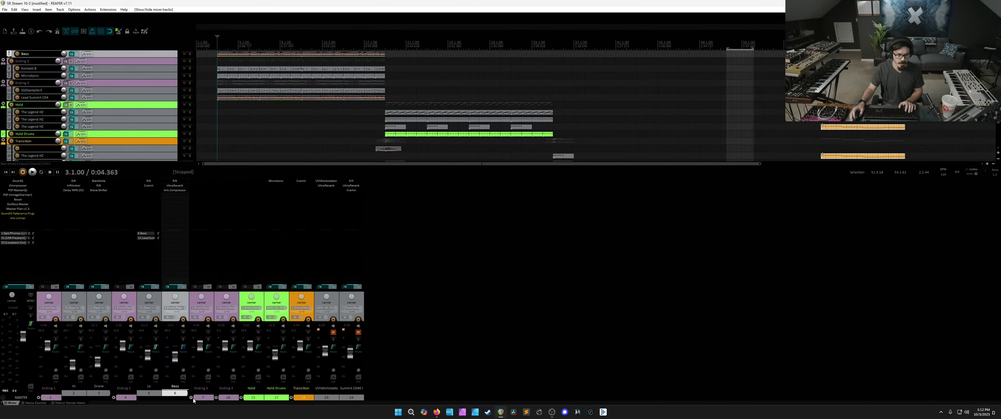
click(115, 399)
click(40, 398)
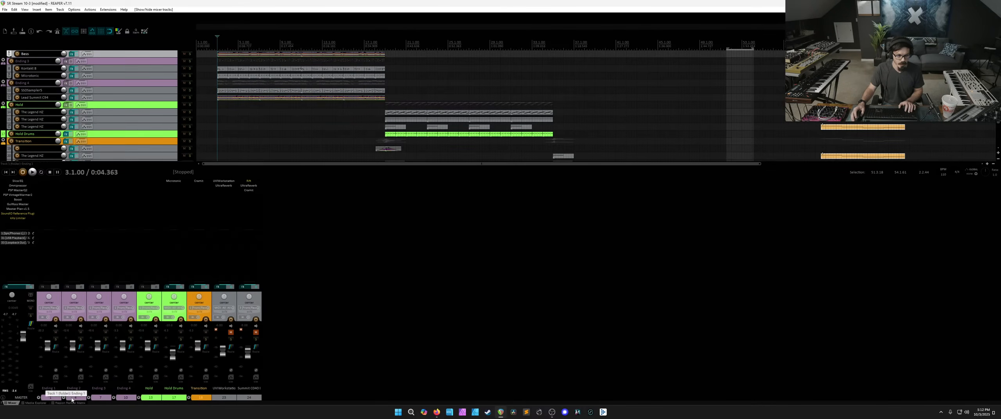
click(253, 399)
click(198, 401)
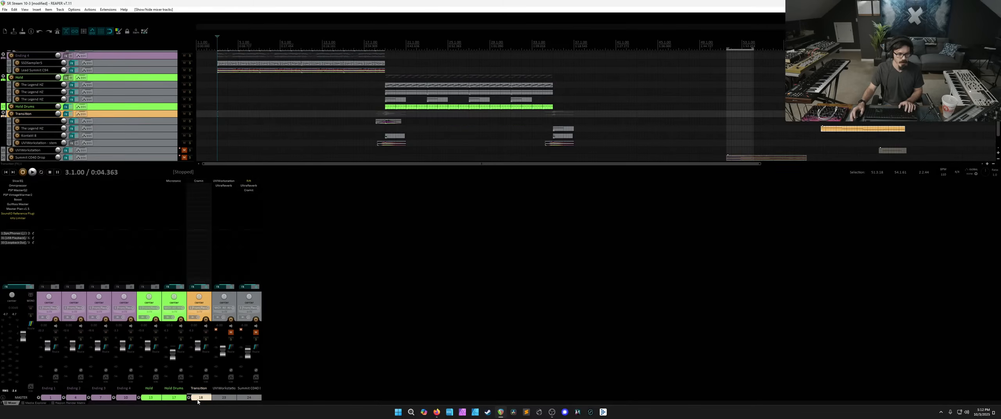
Step: Set a 16-bar time selection from bar 3 over the Ending folders' items and turn on repeat playback
click(148, 109)
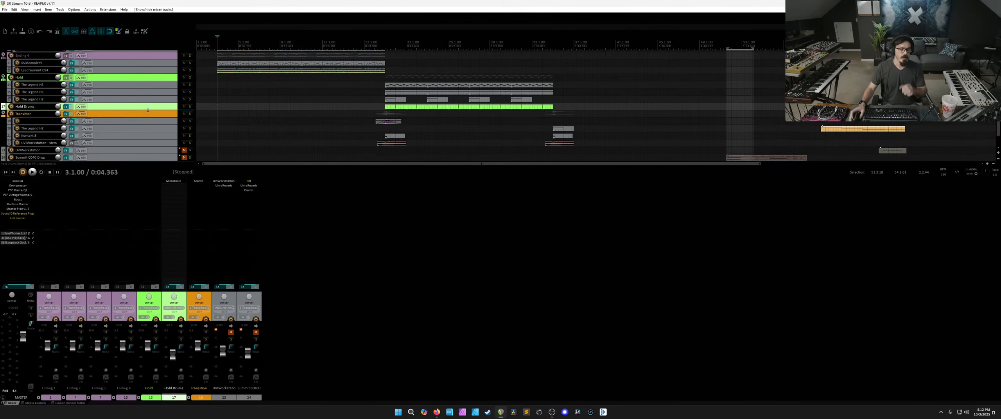
scroll(148, 111, up, 5)
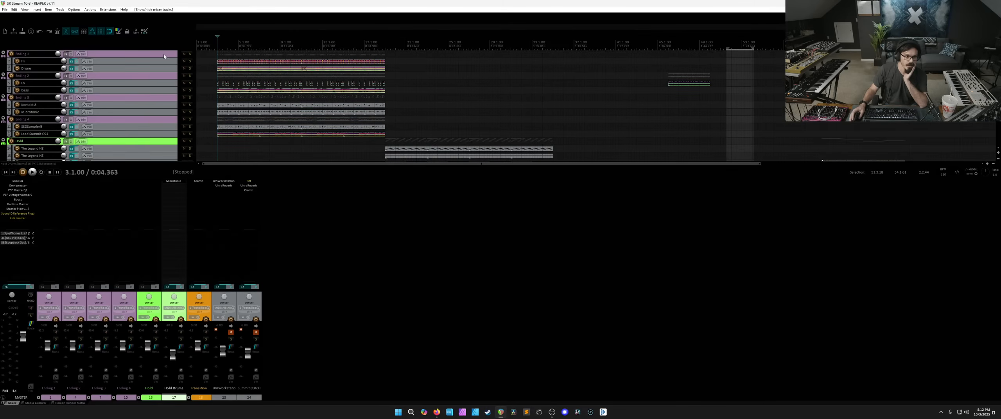
drag(217, 44, 392, 44)
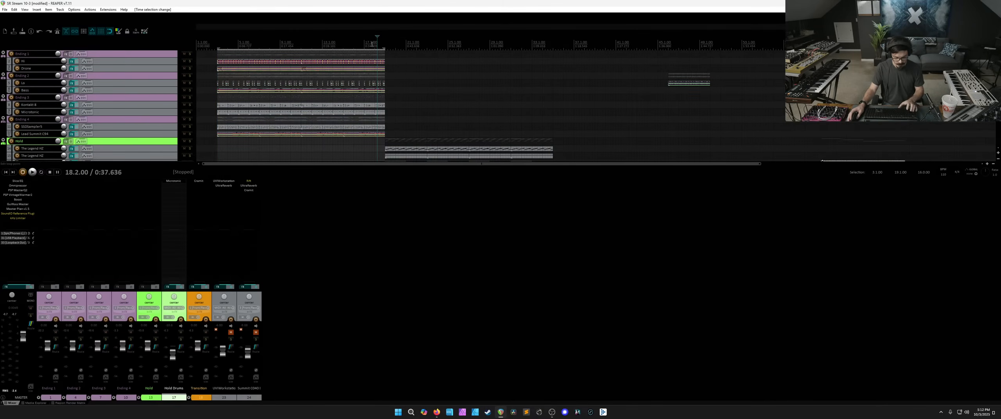
key(r)
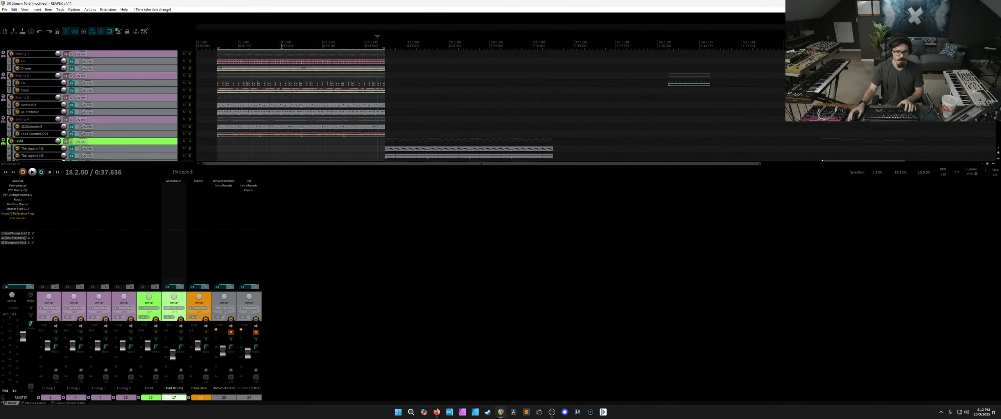
Step: Solo the Microtonic track in the Ending 3 folder, play it briefly from bar 13, and unsolo it
click(186, 113)
click(190, 112)
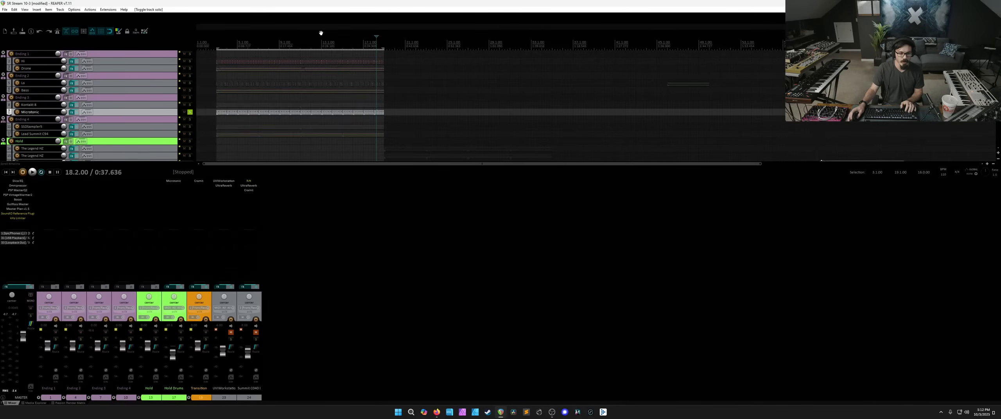
key(space)
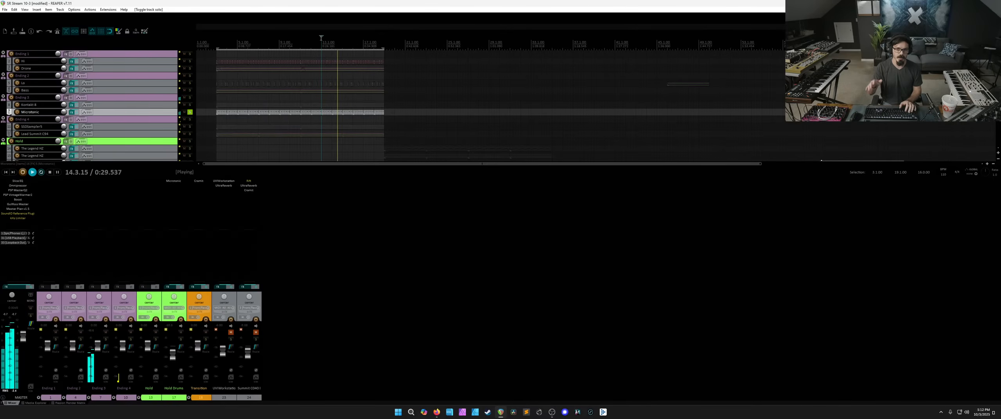
key(space)
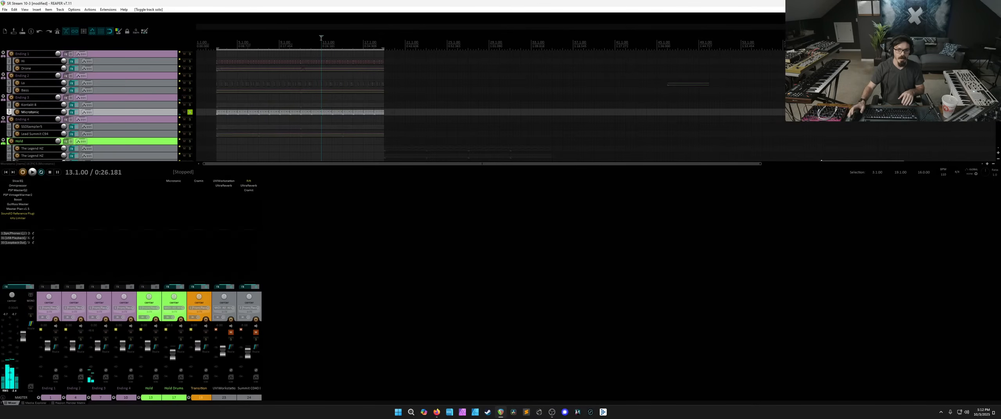
click(190, 112)
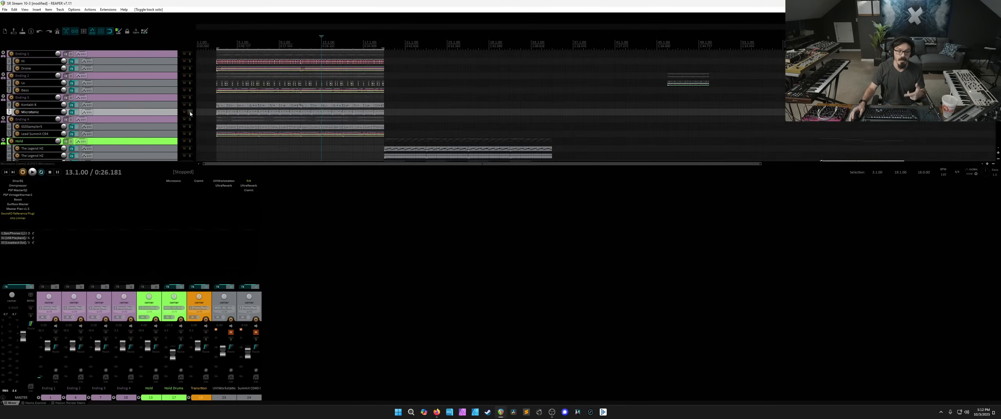
Step: Set the time selection from bar 3 to bar 19 and select the Ending 1 to Ending 4 folder tracks
drag(375, 41, 385, 42)
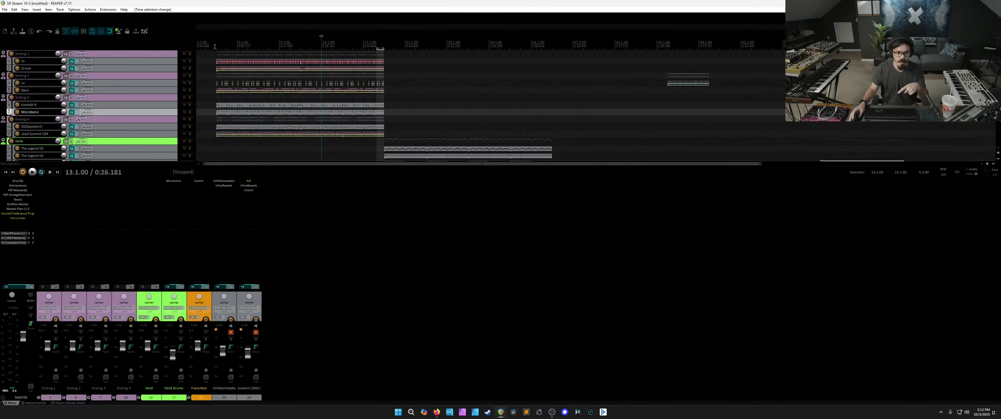
drag(215, 47, 382, 46)
click(146, 56)
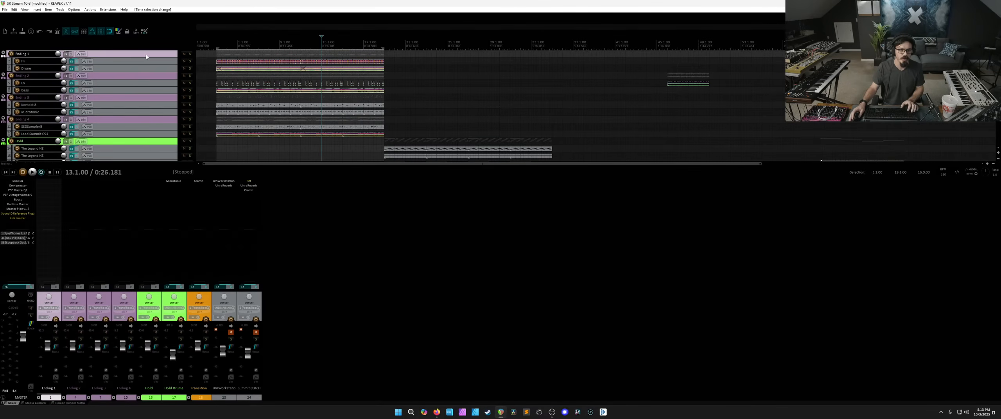
ctrl+click(137, 78)
ctrl+click(131, 99)
ctrl+click(125, 120)
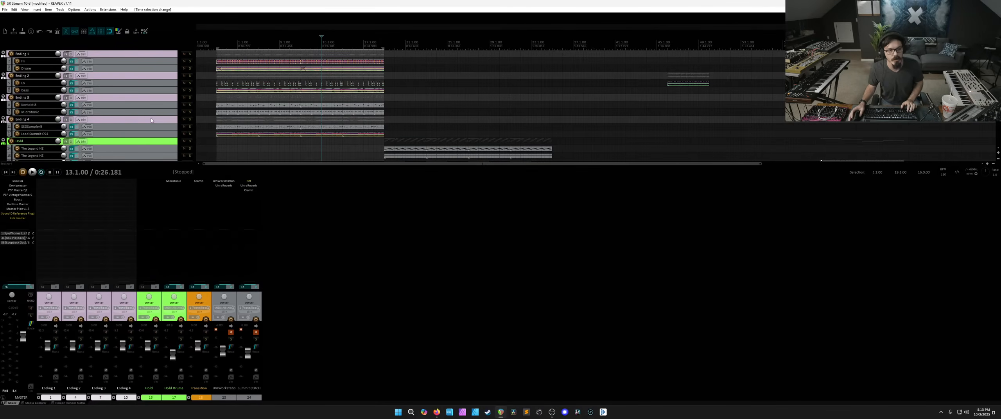
Step: Open the render settings and set the output directory to FMOD\Ending Loop inside the Stream 10-3 Shatterrush project folder
key(ctrl+alt+r)
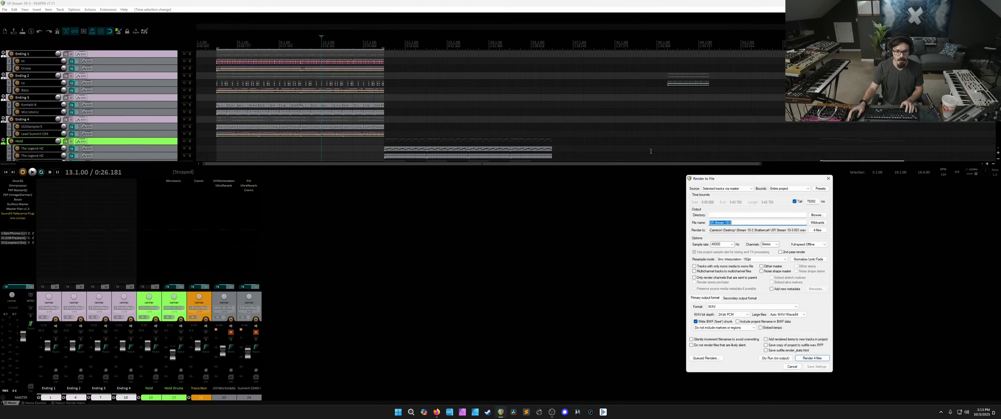
click(816, 215)
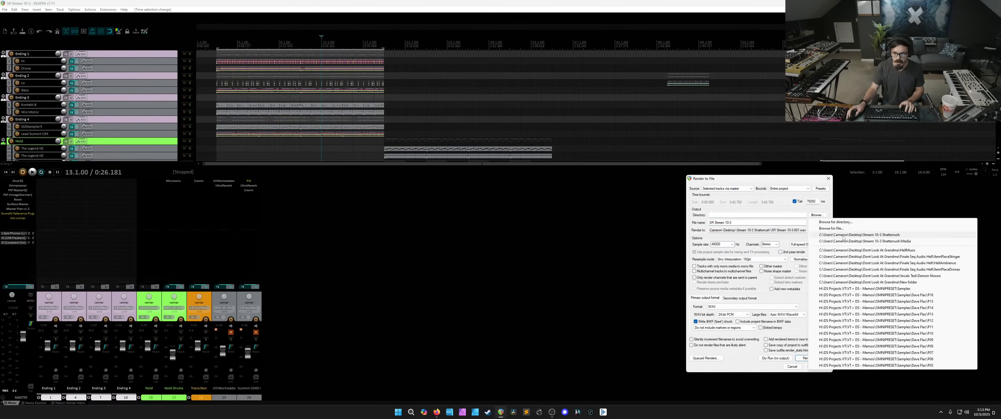
click(824, 234)
click(793, 216)
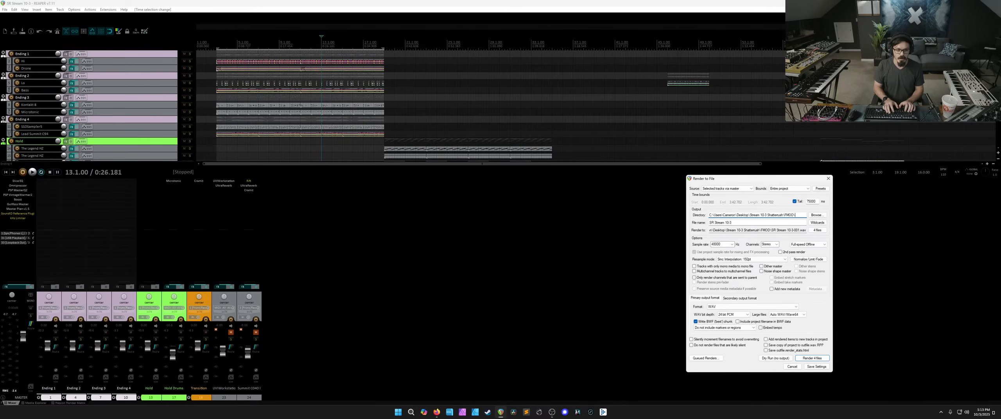
text(Loo)
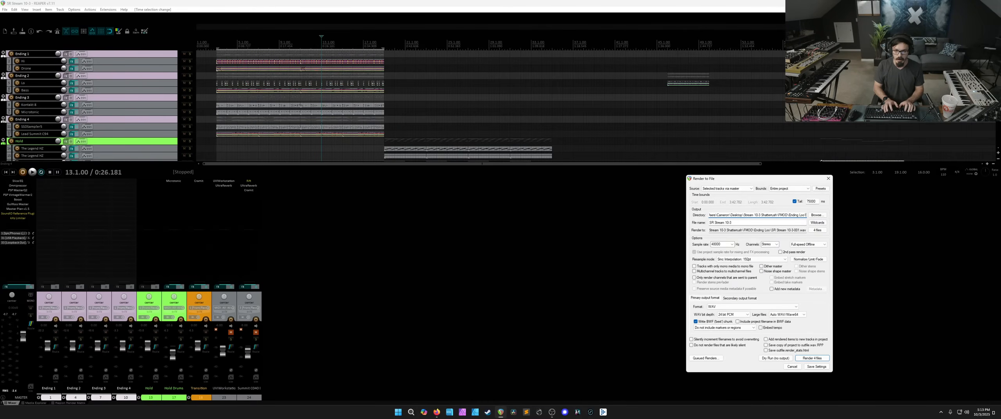
text(p\)
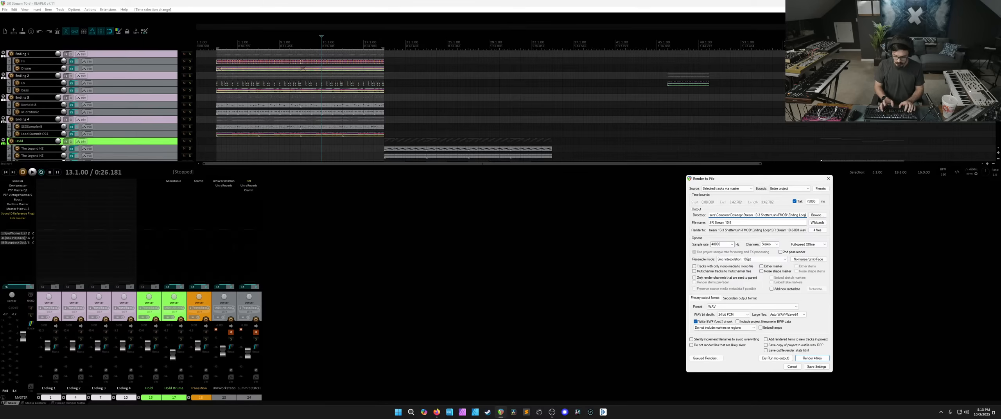
Step: Set the render bounds to Time selection and turn off the tail
click(794, 202)
click(790, 188)
click(791, 202)
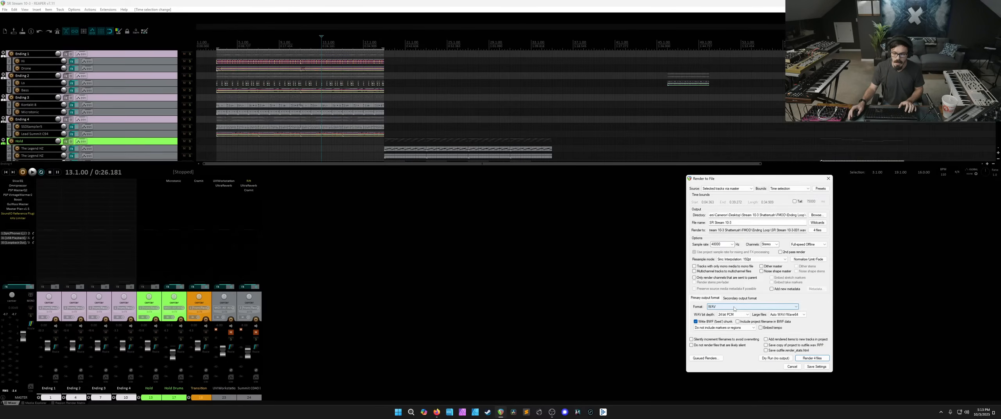
Step: Set the render file name to SR_$track_110_Bbm and enable 2nd pass render
triple_click(741, 223)
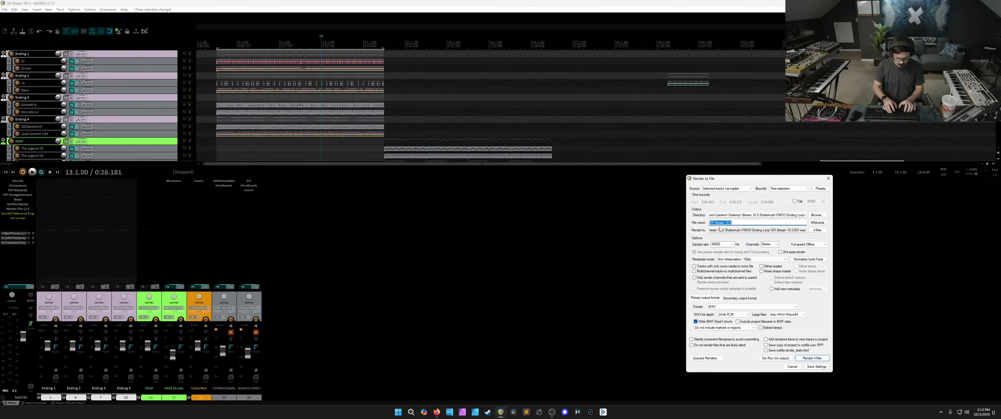
text(SR)
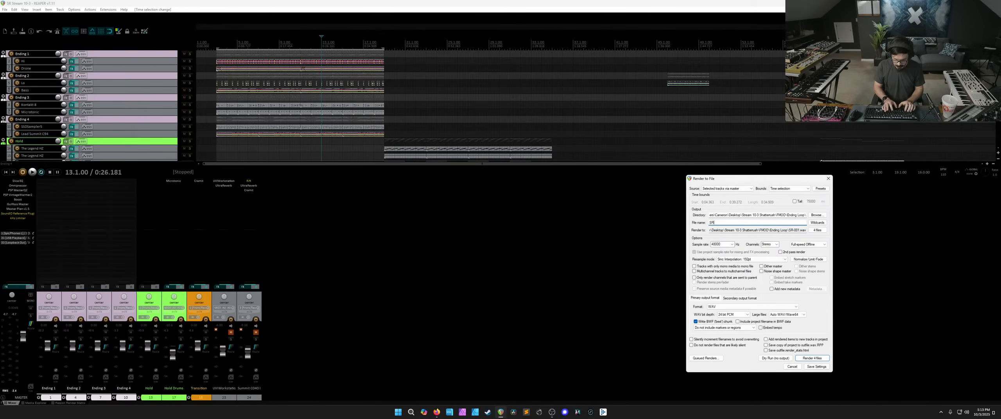
text(_)
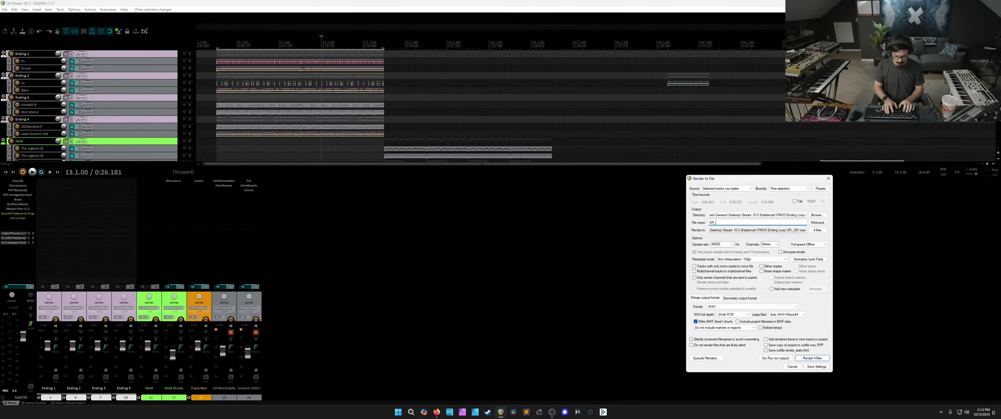
text($track_)
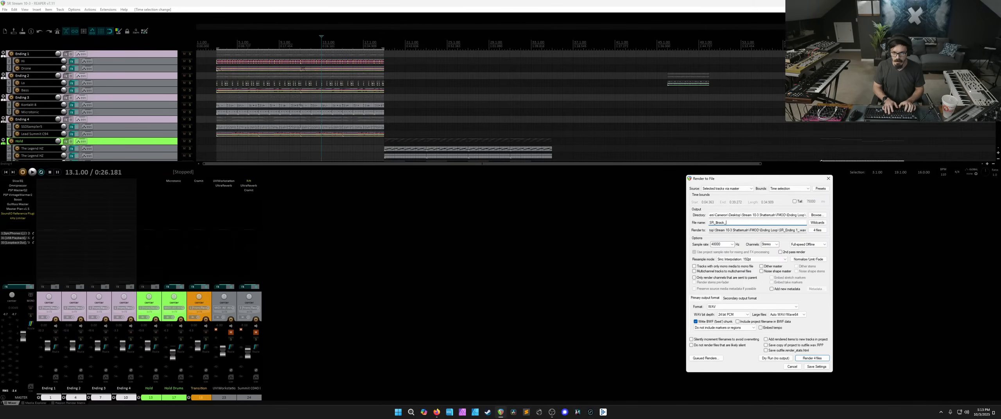
text(110)
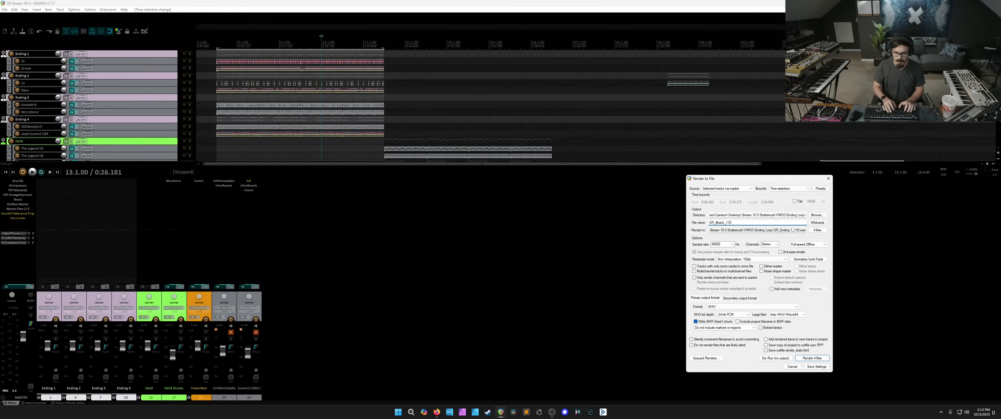
text(_Bbm)
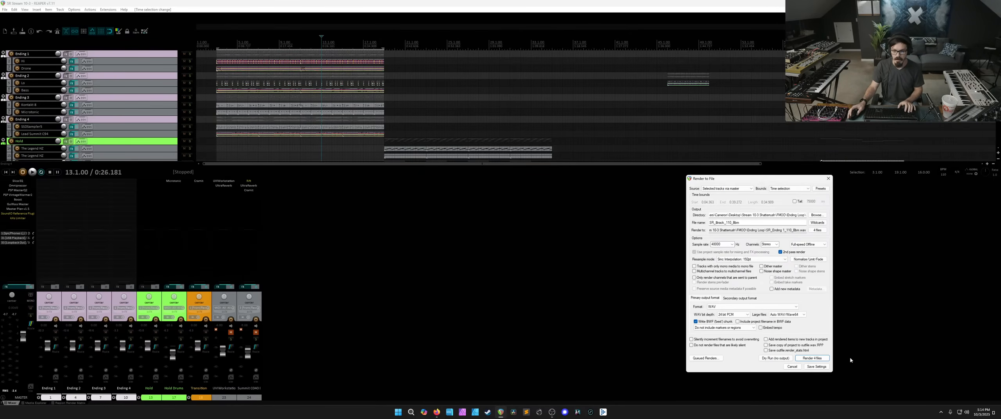
Step: Render the four Ending files and close the finished render window
click(822, 361)
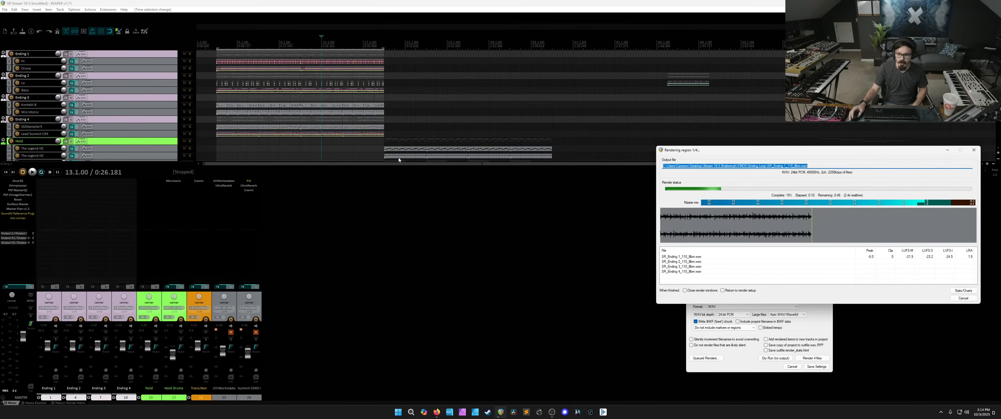
drag(681, 150, 303, 156)
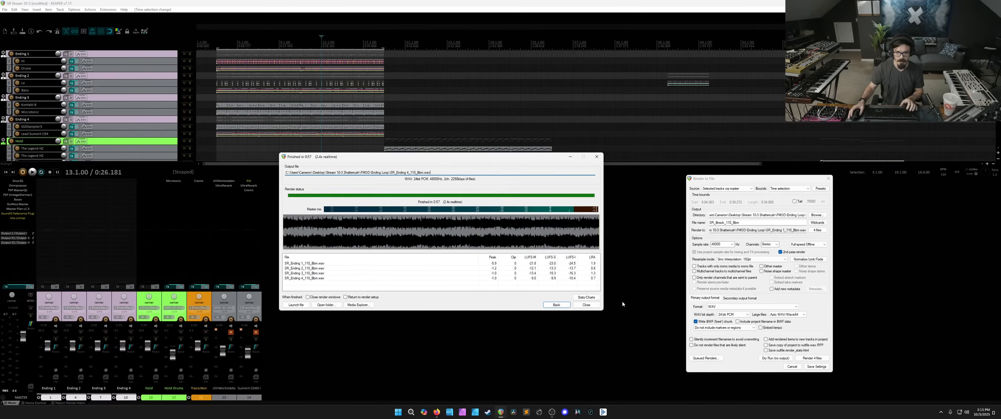
click(586, 305)
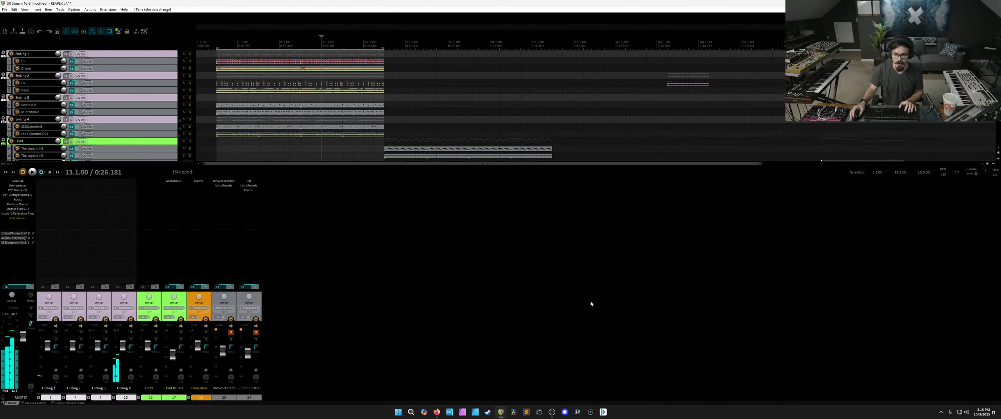
Step: Select the Hold and Hold Drums tracks and set a 16-bar time selection over their items from bar 19 to bar 35
click(141, 141)
scroll(142, 139, down, 3)
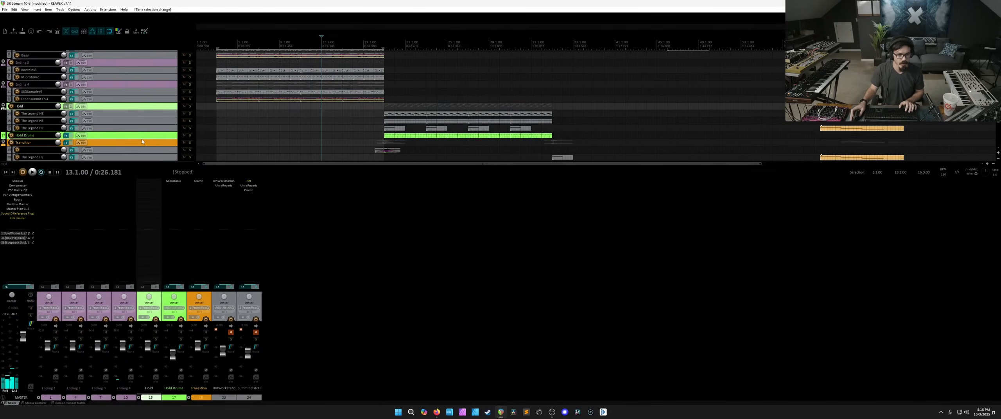
ctrl+click(143, 136)
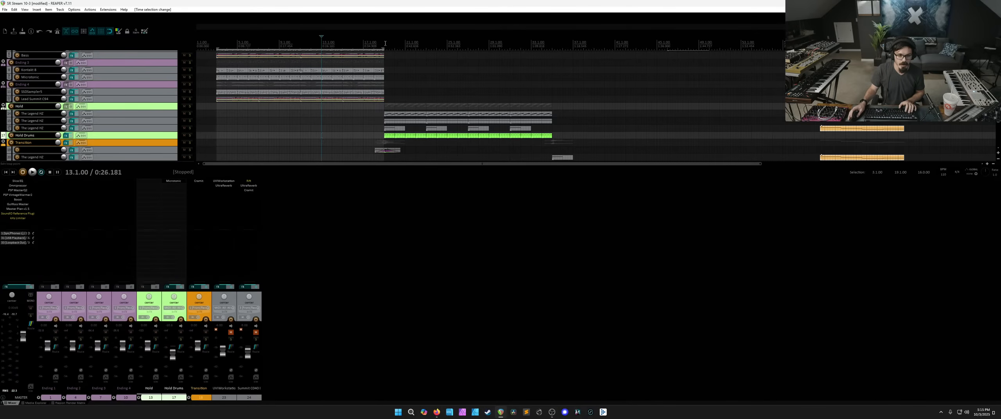
drag(390, 43, 484, 43)
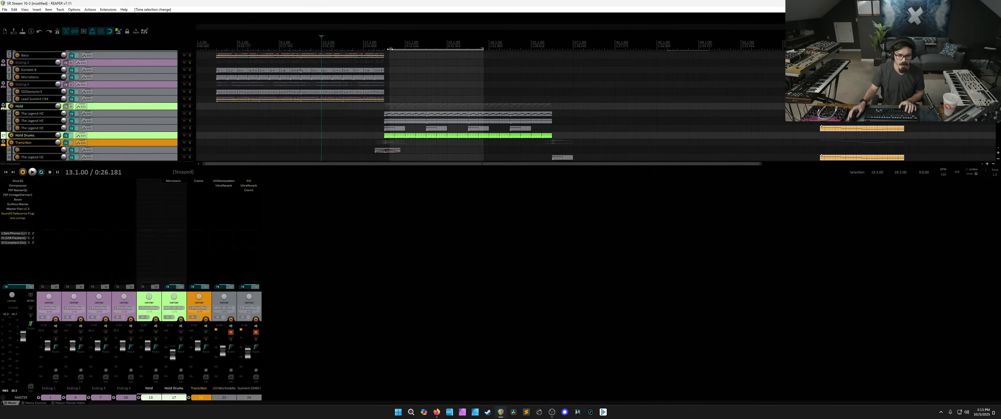
drag(390, 48, 385, 48)
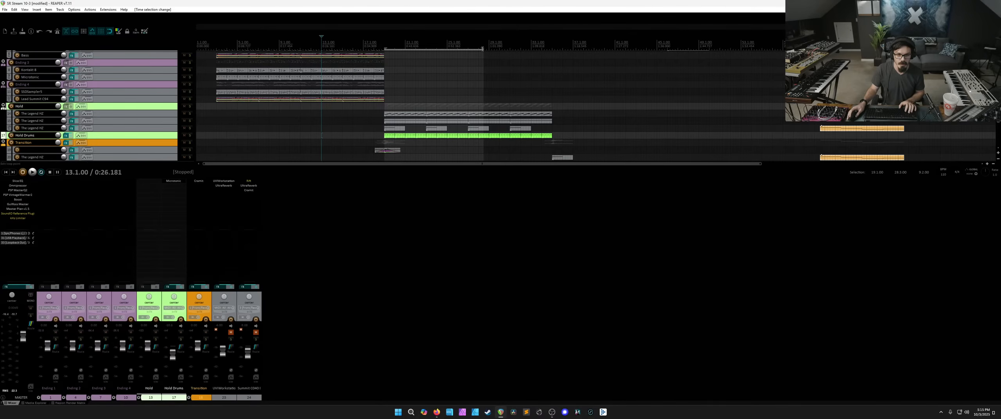
drag(483, 49, 552, 49)
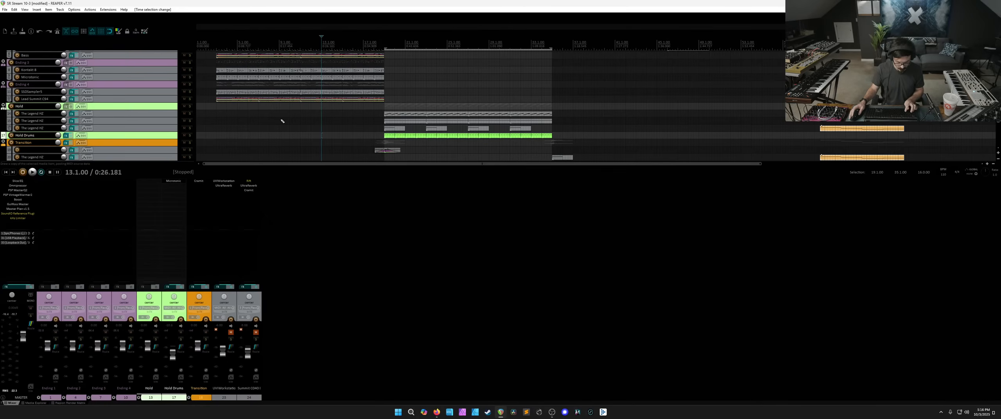
Step: Change the render directory's last folder to Hold Loop, render the Hold and Hold Drums files, and close the finished render window
key(ctrl+alt+r)
double_click(802, 215)
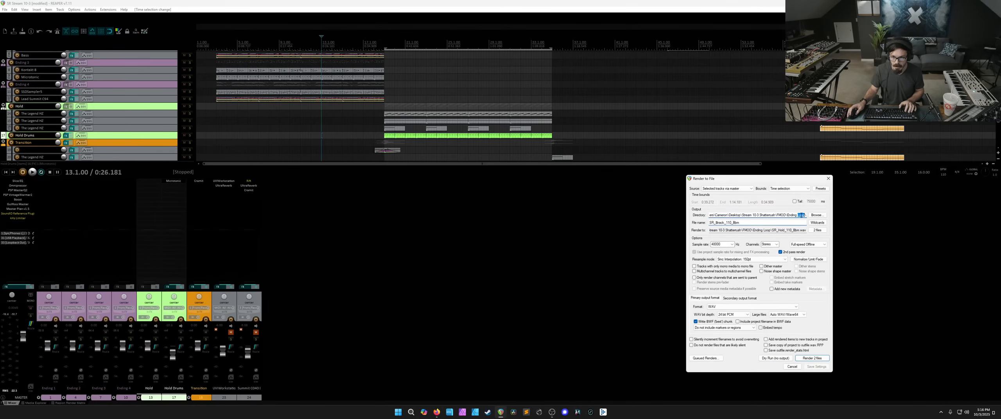
key(BackSpace)
key(BackSpace)
key(BackSpace)
key(BackSpace)
key(BackSpace)
key(BackSpace)
key(BackSpace)
key(BackSpace)
text(Hold Loop)
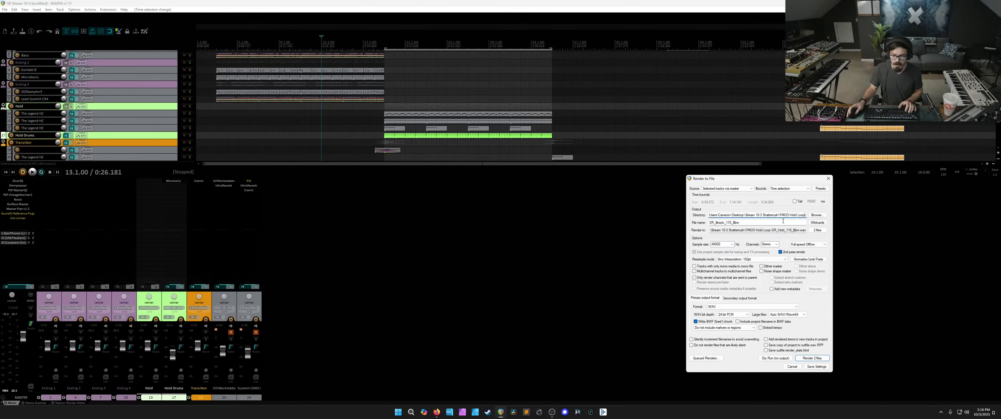
click(813, 358)
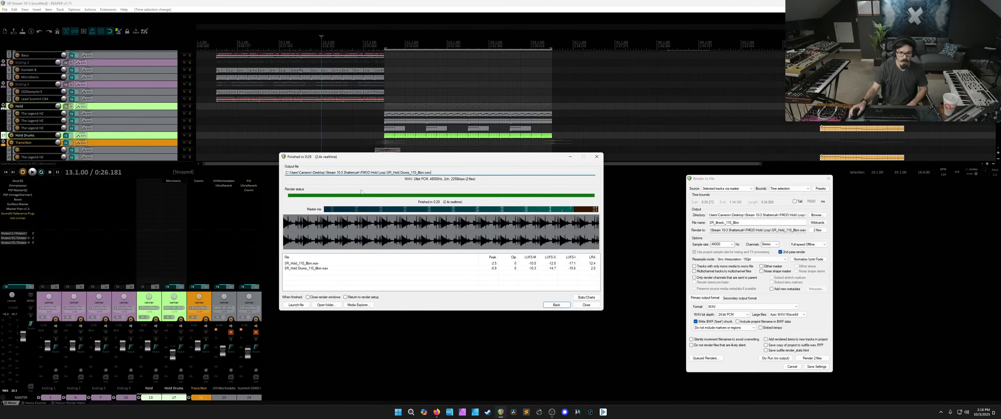
click(586, 306)
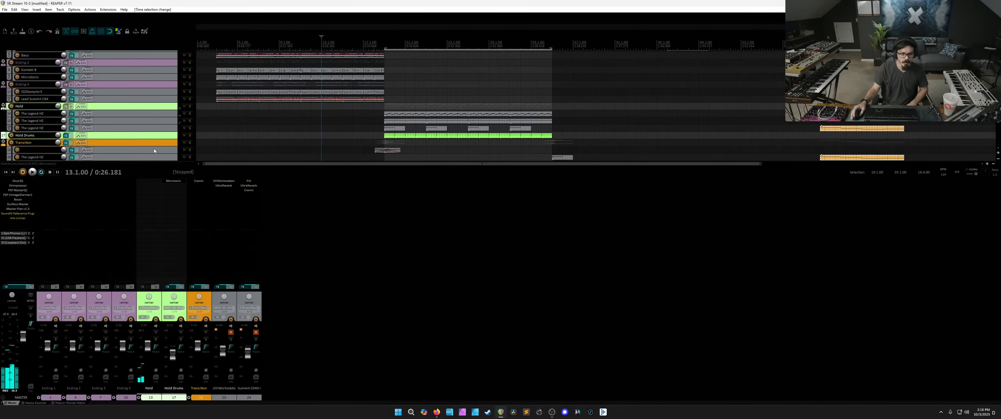
Step: Select the Transition folder track and set a time selection from bar 18 to bar 21 around its items
click(263, 131)
scroll(484, 95, up, 4)
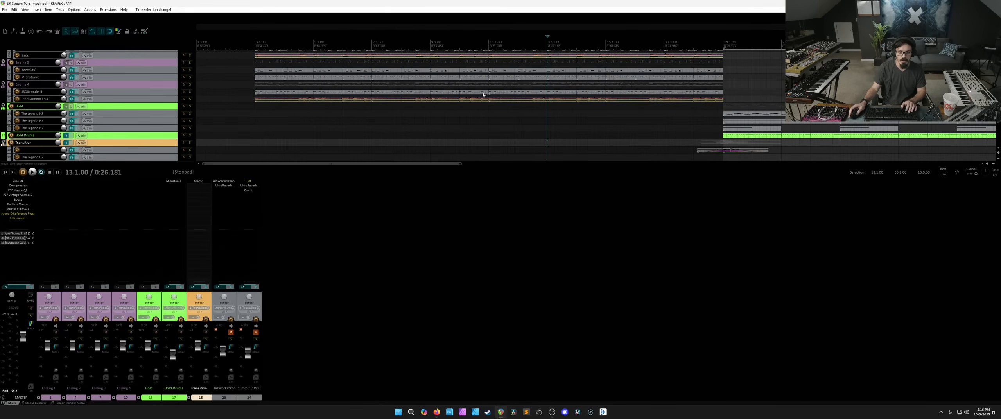
drag(695, 44, 779, 44)
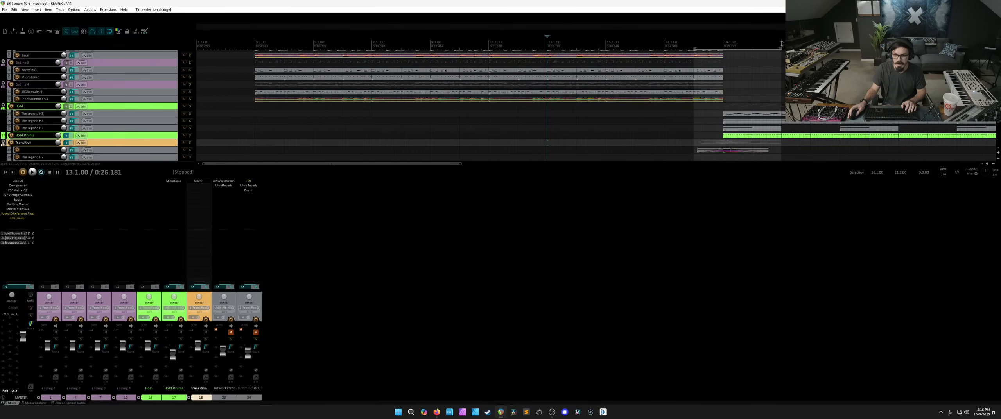
Step: Solo the Transition track, audition its first transition from bar 18, and extend the time selection to bar 22
click(190, 143)
scroll(192, 143, down, 1)
key(space)
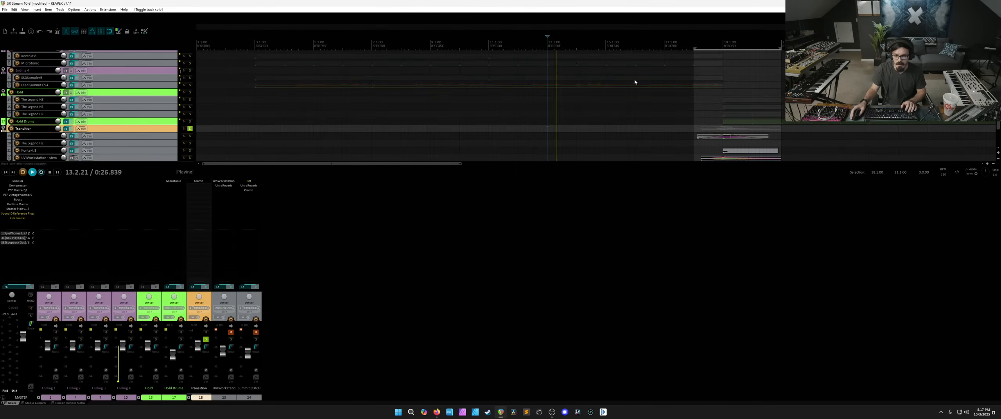
click(694, 40)
key(space)
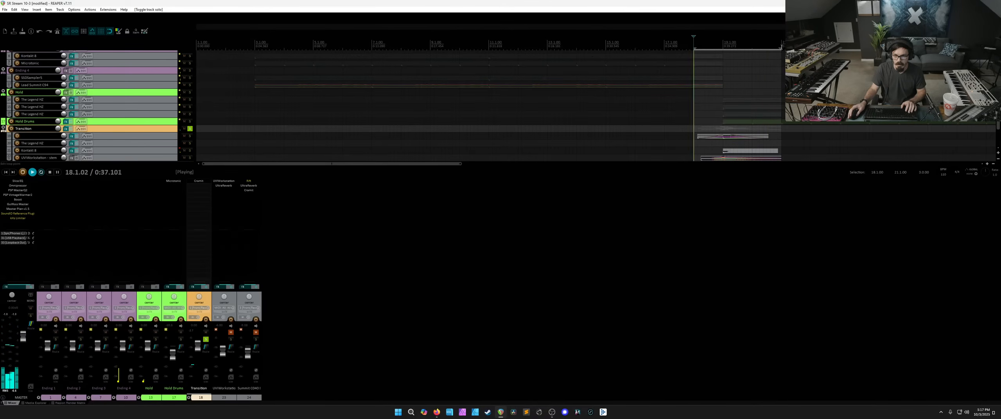
key(space)
drag(782, 47, 812, 47)
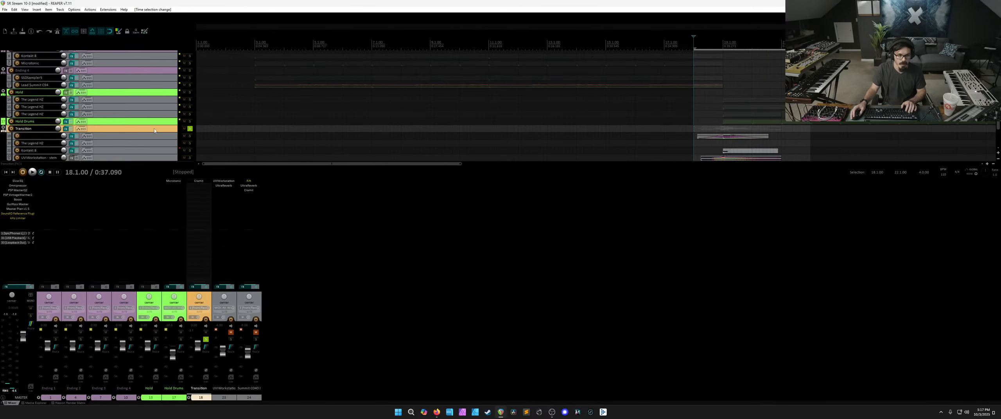
Step: Change the last folder of the render directory to Transitions for the selected Transition track
key(ctrl+alt+r)
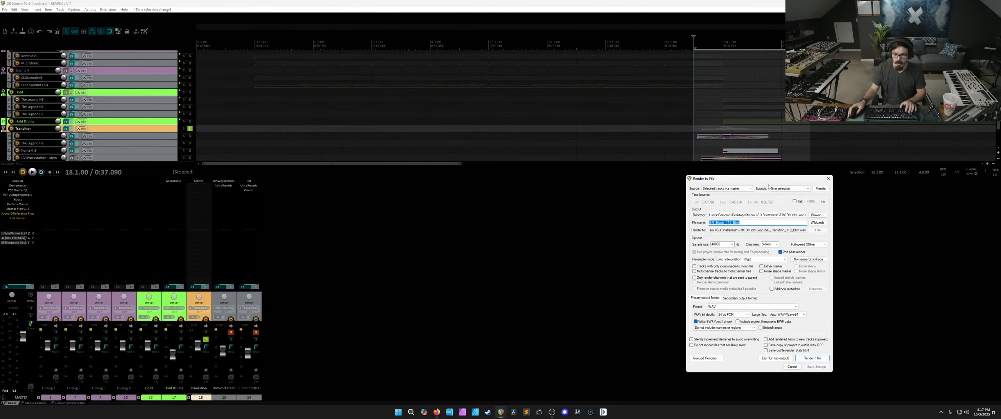
double_click(794, 215)
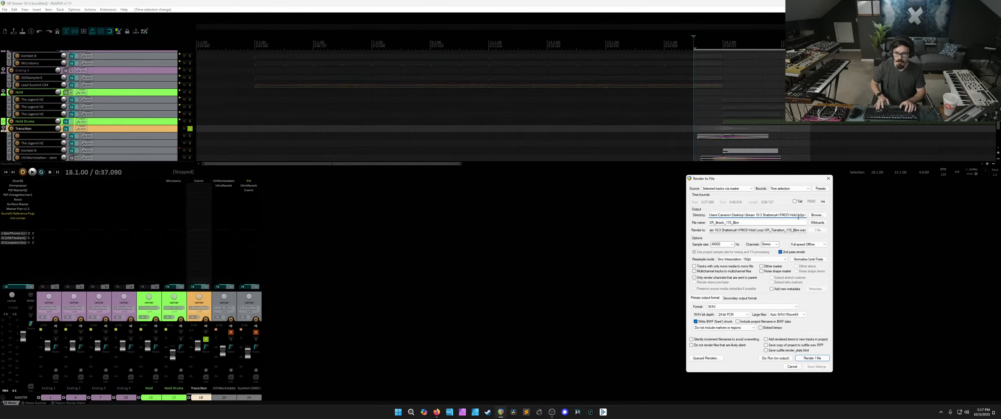
key(BackSpace)
key(BackSpace)
key(BackSpace)
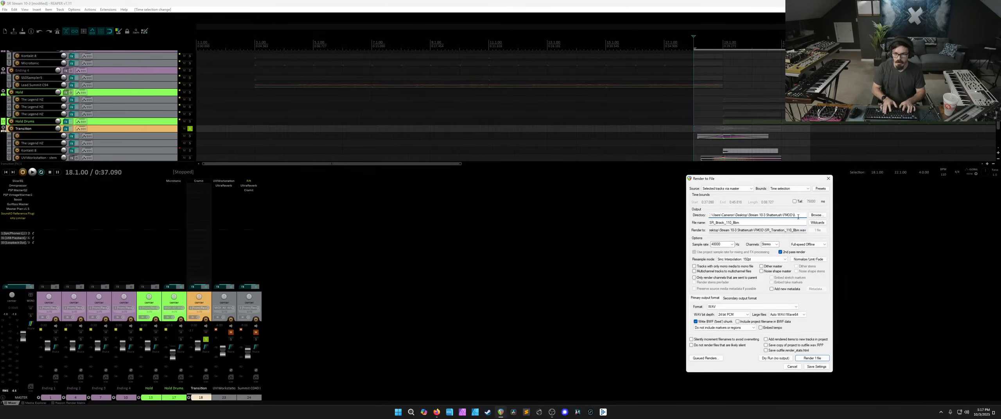
text(Transitions)
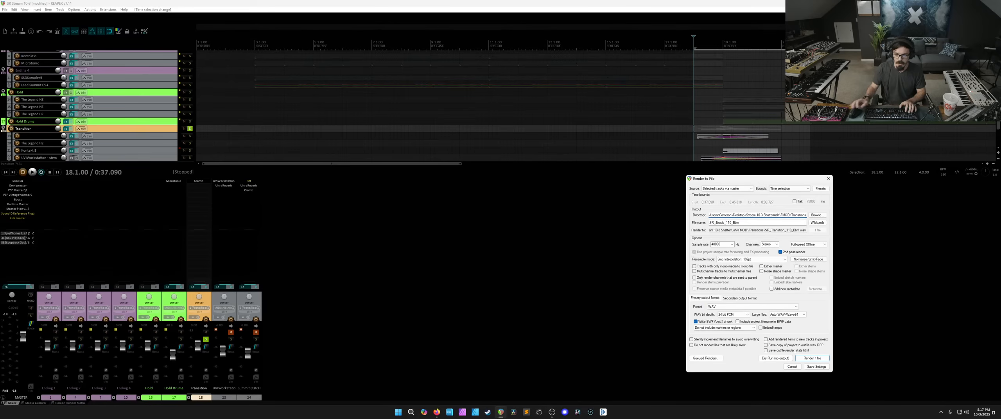
Step: Name the file SR_Transition 1_110_Bbm, render it, and close the finished render window
click(768, 222)
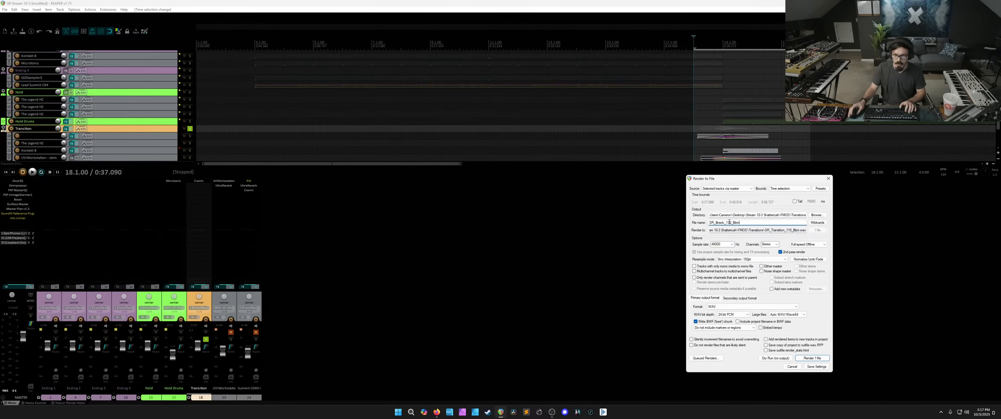
text(Tran)
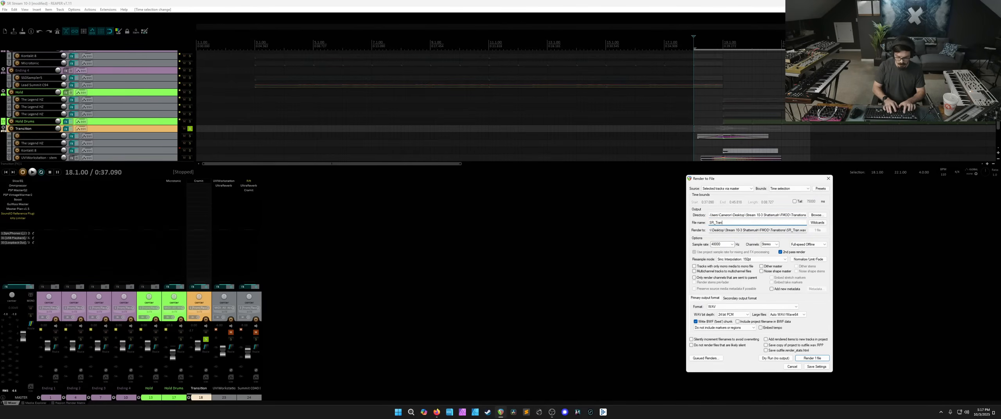
text(sition)
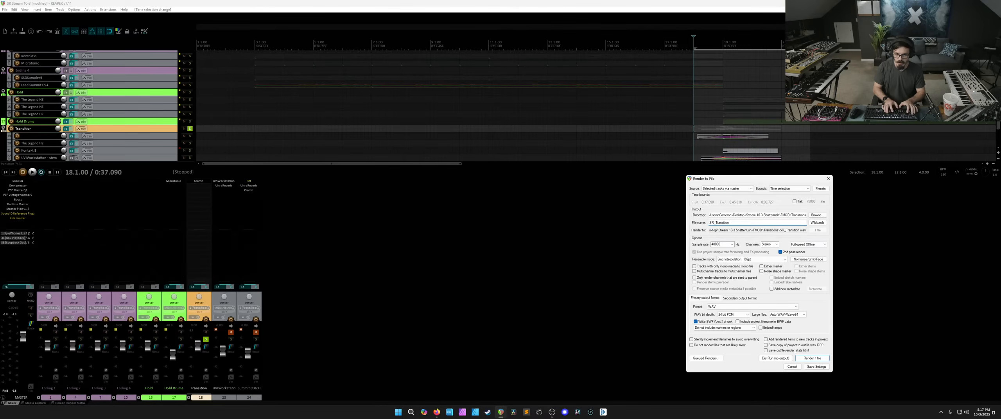
text( 1_110_Bbm)
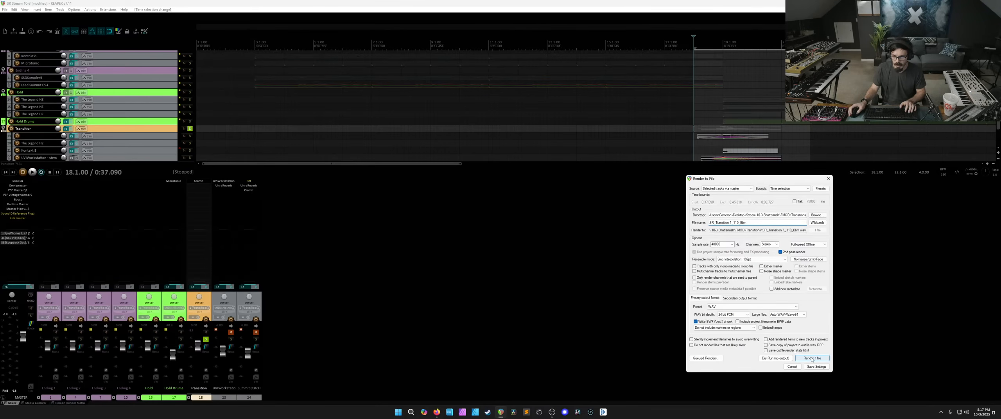
key(Return)
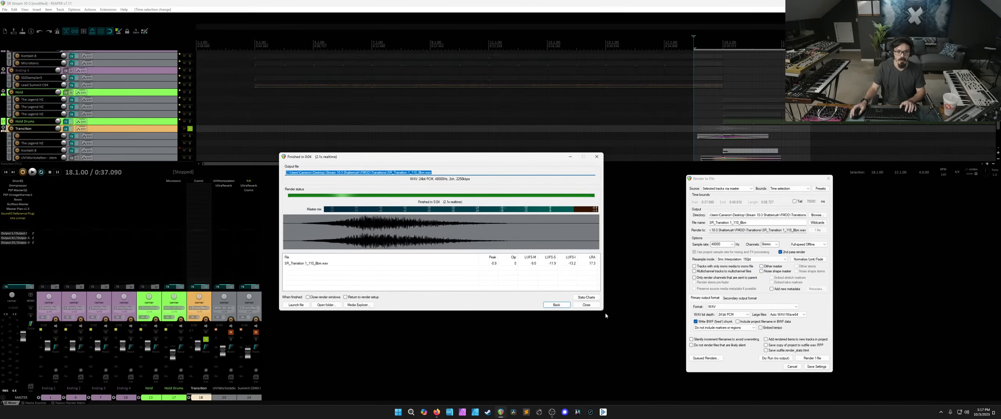
click(593, 305)
Step: Set a time selection from bar 34 to bar 38 around the second transition's items and audition it
scroll(731, 124, down, 5)
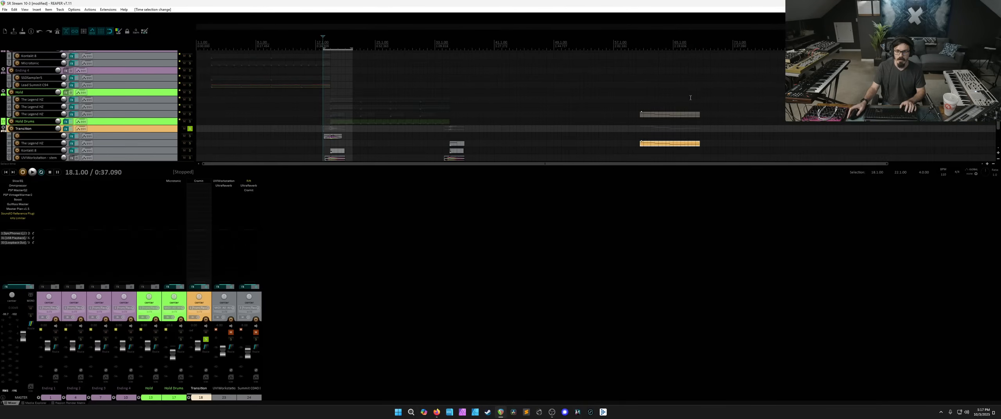
click(446, 45)
scroll(544, 66, up, 8)
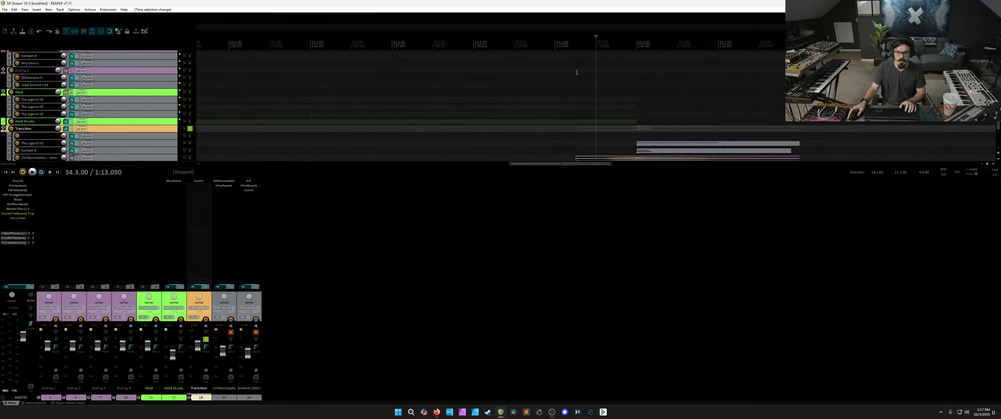
drag(557, 45, 846, 45)
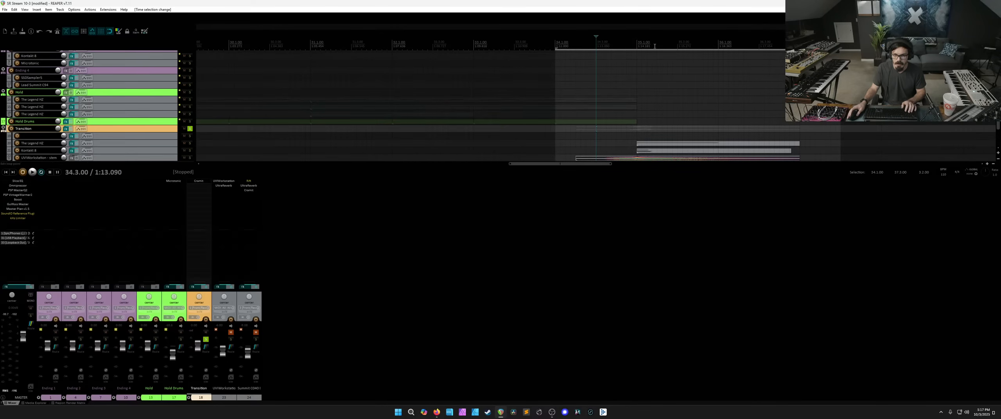
key(space)
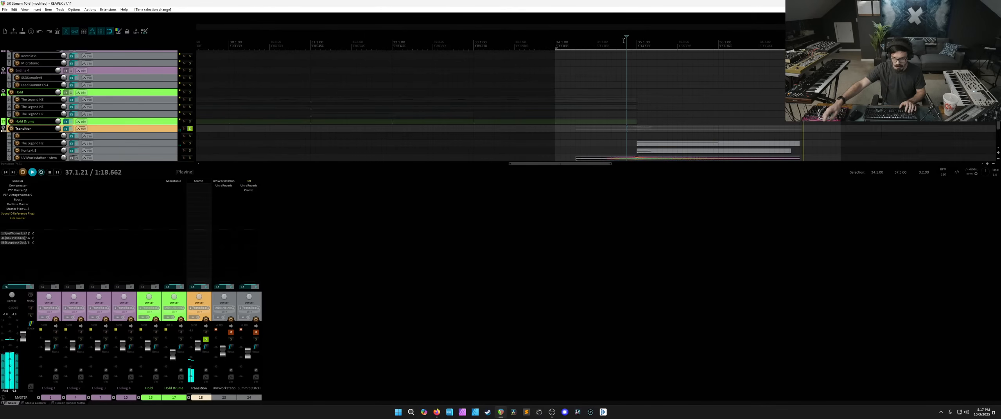
scroll(728, 54, down, 3)
key(space)
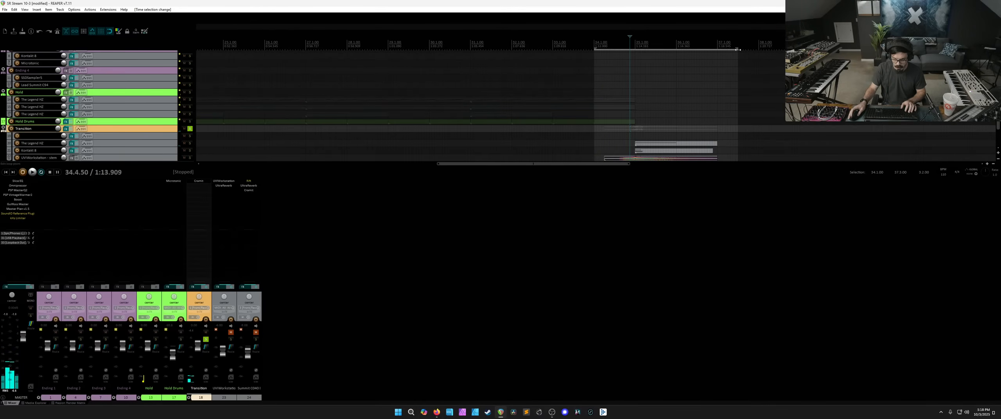
drag(738, 49, 759, 50)
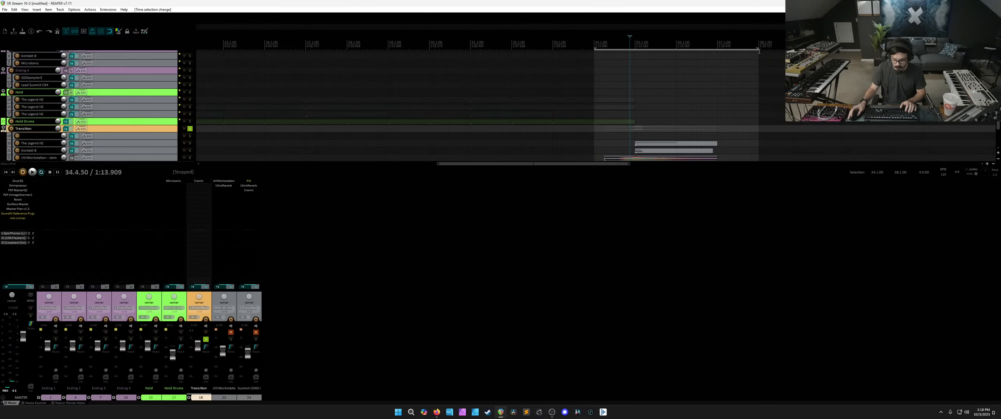
key(space)
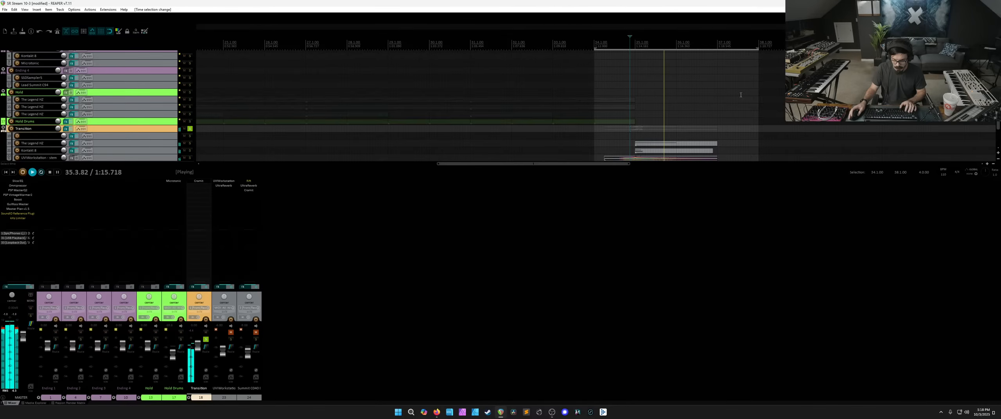
Step: Show the Transition folder's child tracks in the mixer and add kHs Filter to its The Legend HZ track
click(151, 145)
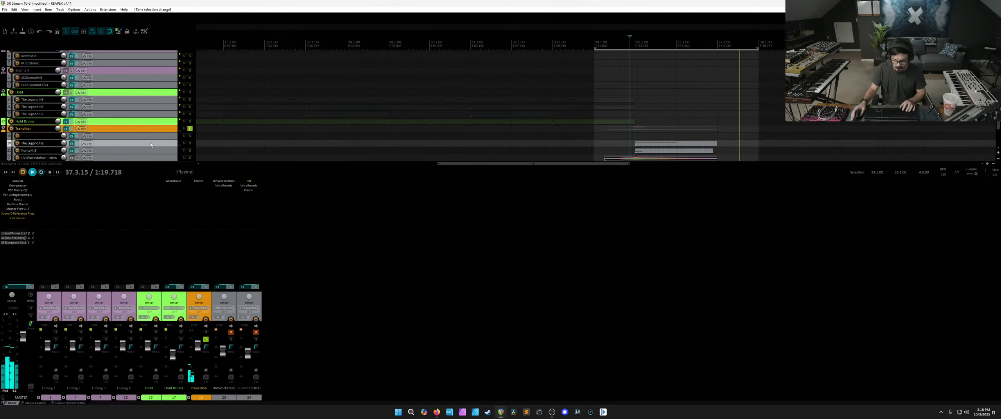
key(space)
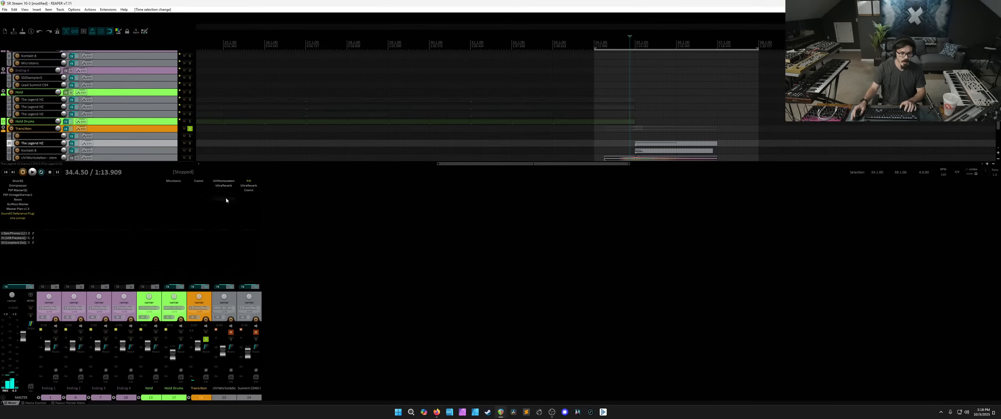
key(ctrl+shift+m)
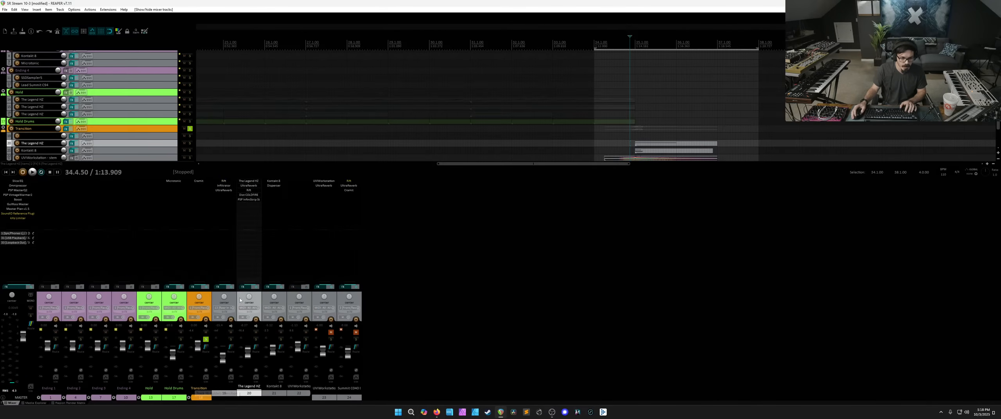
double_click(250, 209)
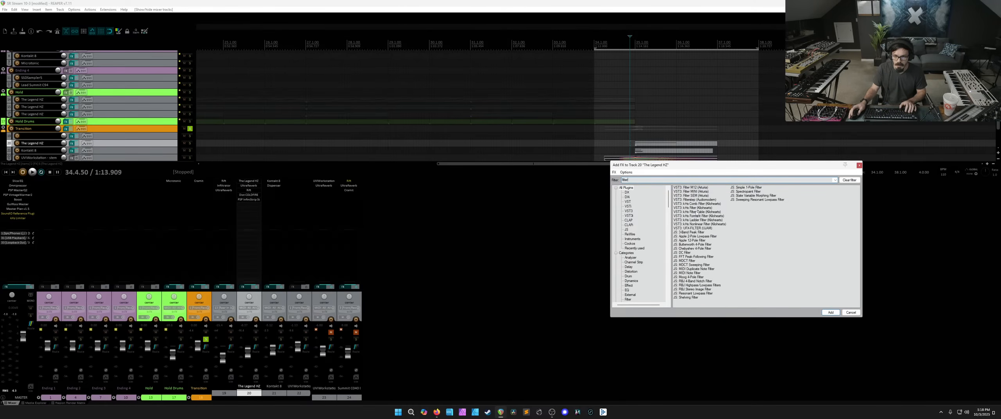
double_click(697, 208)
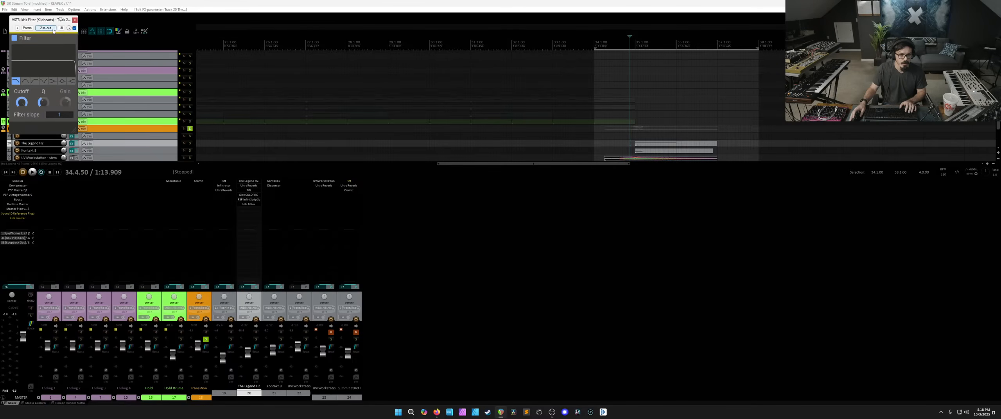
Step: Show the kHs Filter's Cutoff envelope on The Legend HZ track and close the filter window
click(28, 28)
click(47, 42)
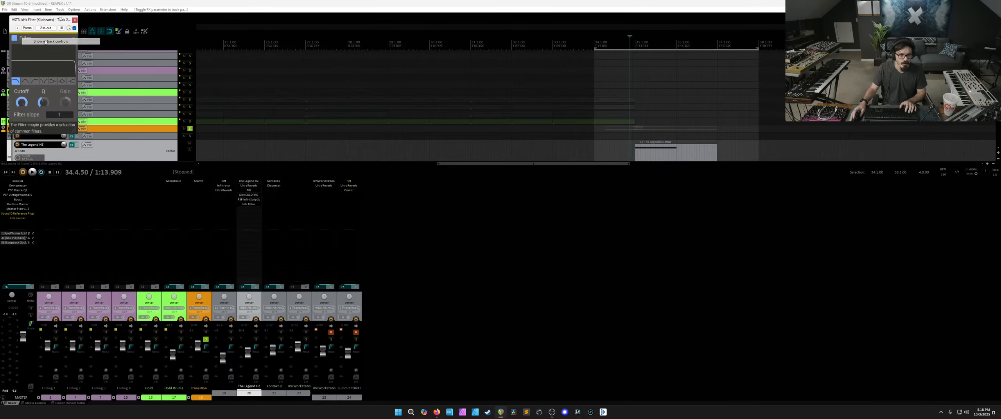
click(46, 29)
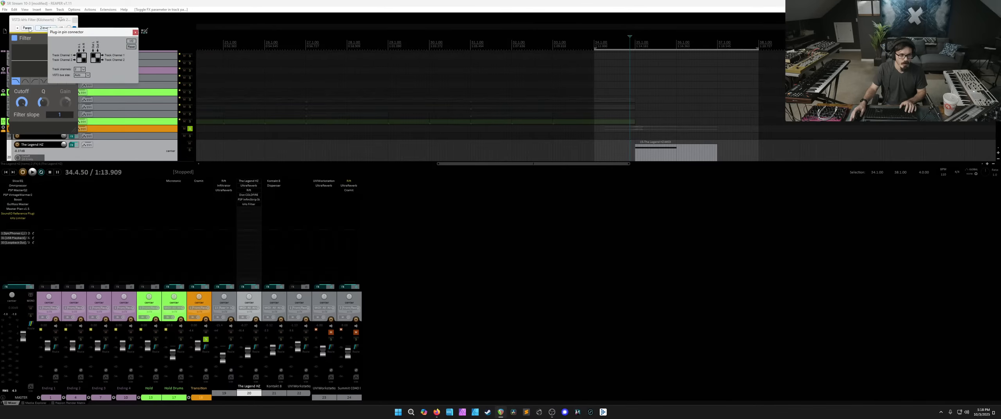
click(27, 28)
click(36, 48)
click(27, 28)
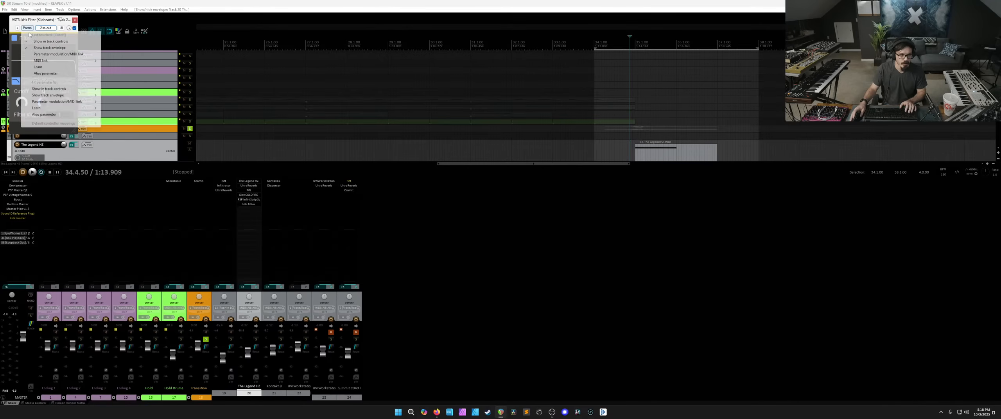
click(49, 42)
scroll(85, 81, down, 3)
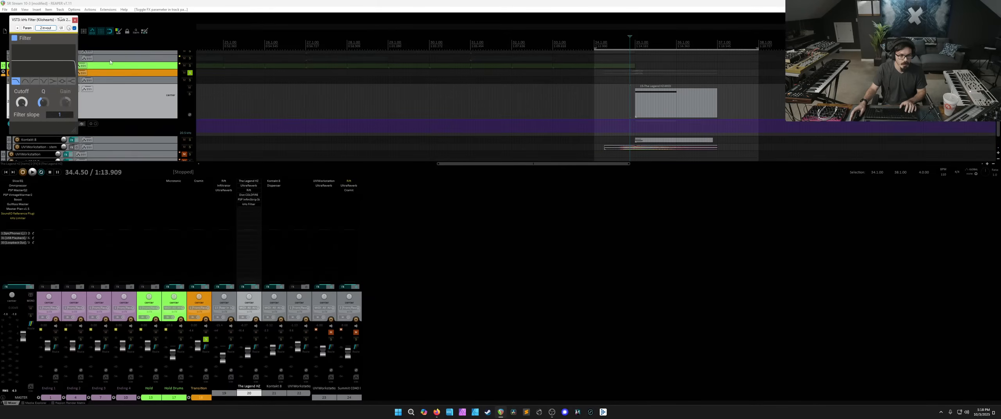
click(75, 19)
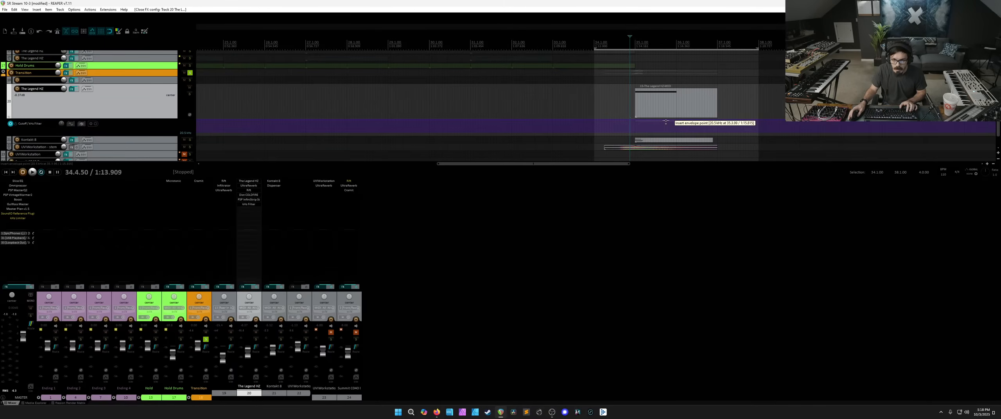
Step: Draw a falling Cutoff sweep from about bar 36 to the middle of bar 37, audition it, and return to bar 34
drag(674, 119, 738, 243)
drag(715, 128, 716, 122)
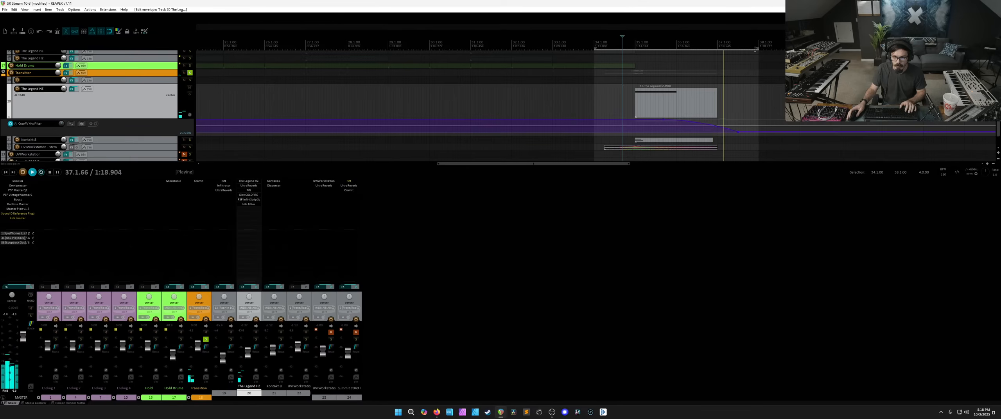
key(space)
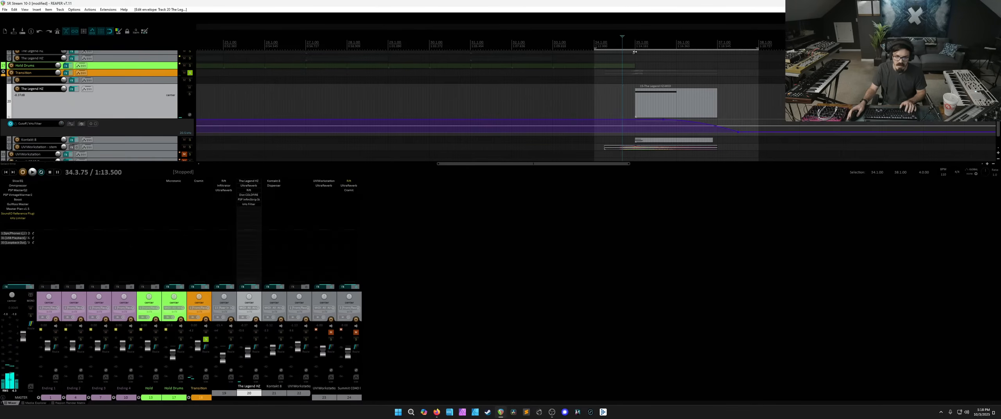
click(595, 41)
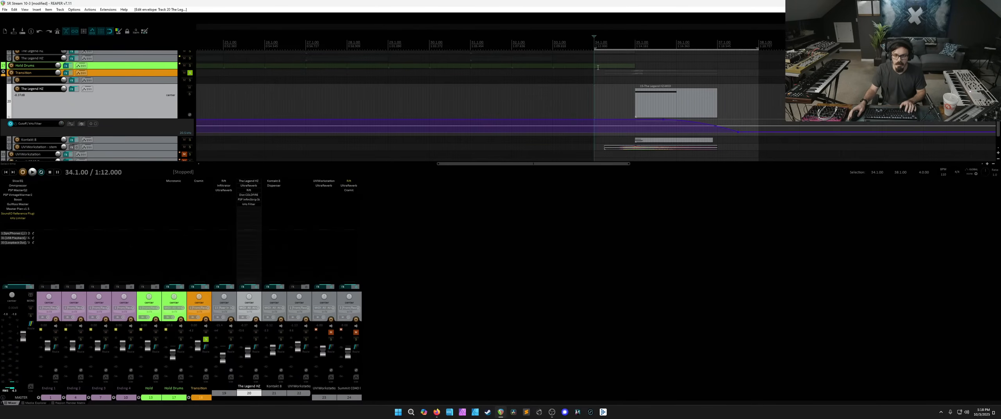
Step: Name the render file SR_Transition 2_110_Bbm and render the second transition
key(ctrl+alt+r)
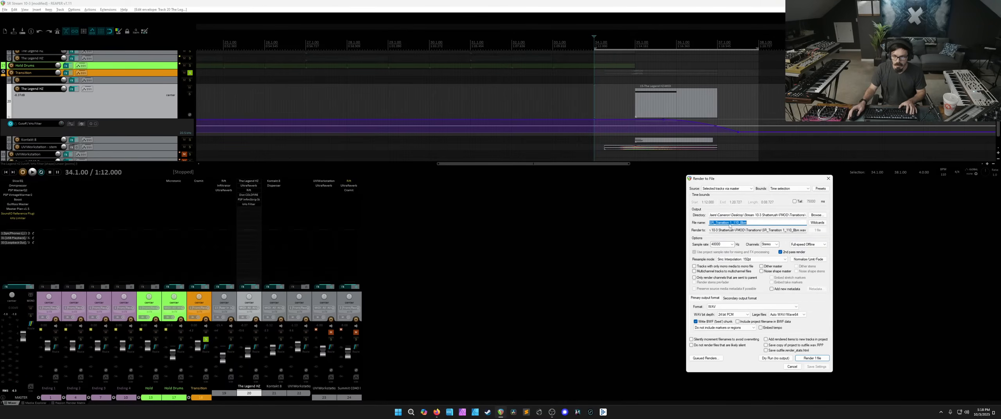
key(BackSpace)
text(2)
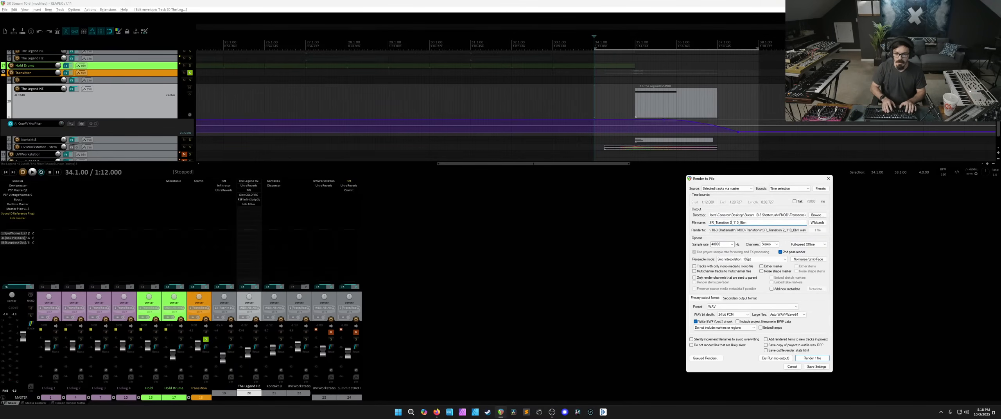
key(Return)
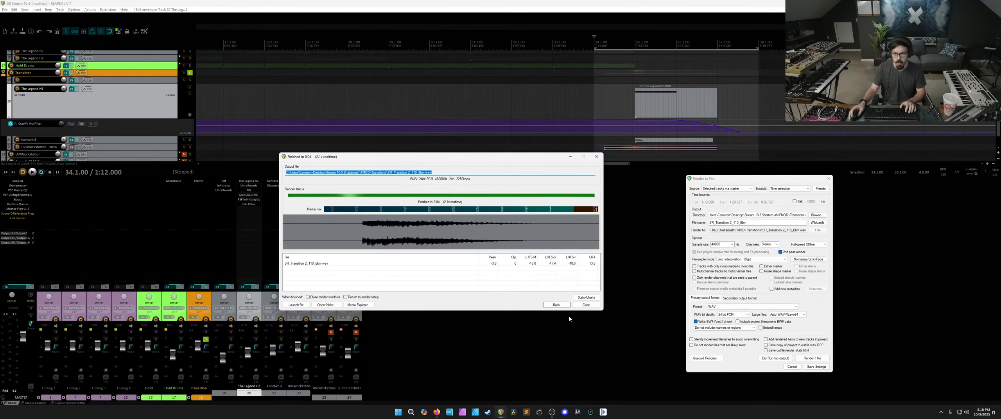
Step: Select the Transition track and render it again under the file name SR_Transition 2_110_Bbm
click(586, 307)
click(118, 71)
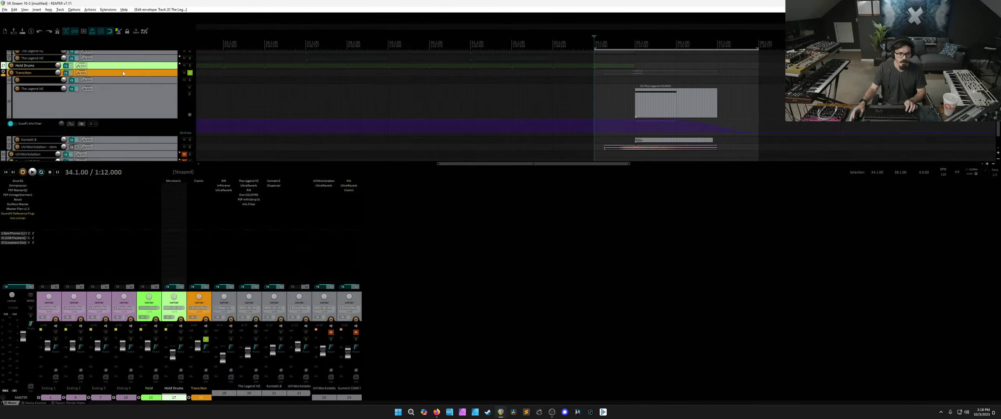
key(ctrl+alt+r)
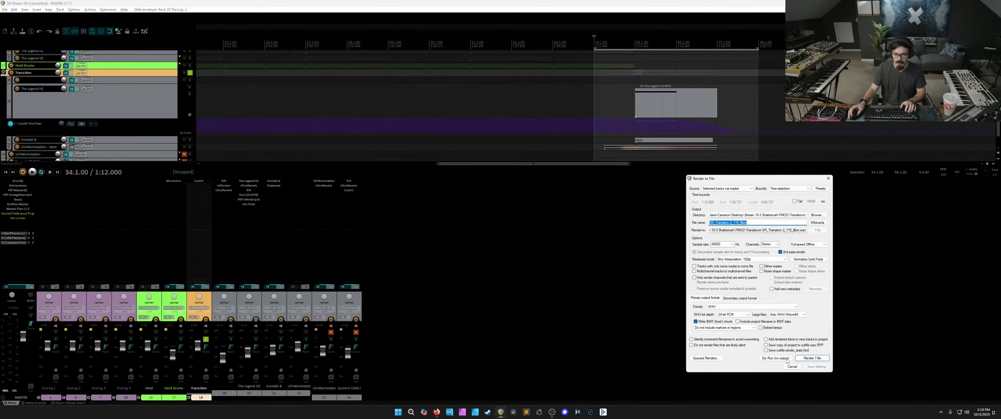
key(Return)
click(557, 300)
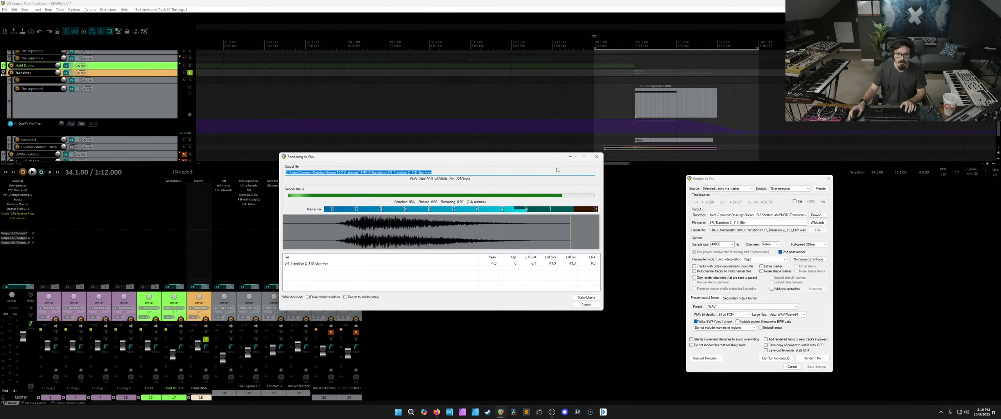
click(586, 305)
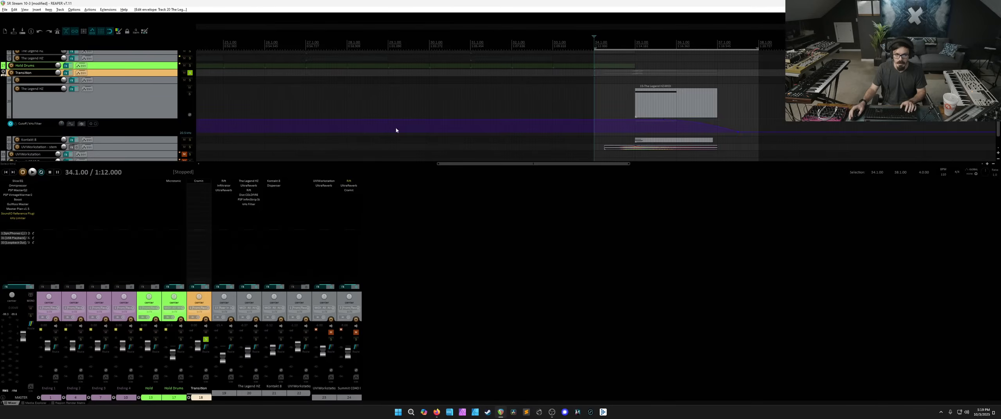
Step: Turn off solo on the Transition track
click(190, 73)
scroll(154, 108, up, 3)
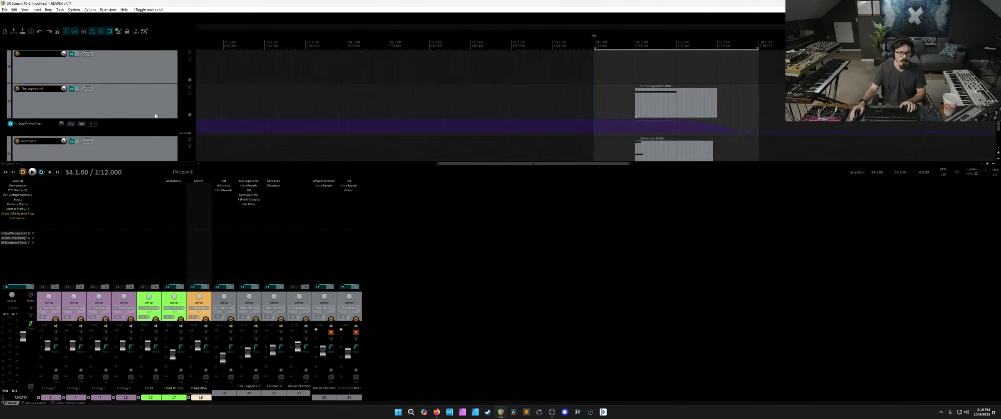
scroll(154, 109, down, 6)
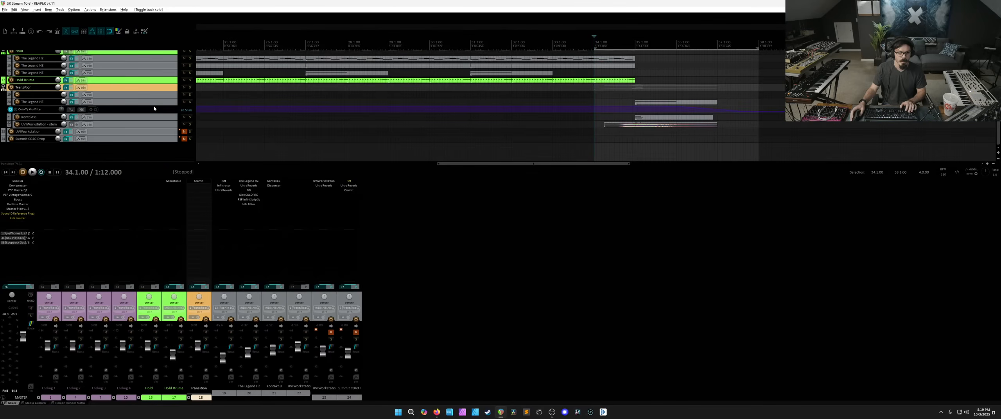
scroll(377, 96, down, 5)
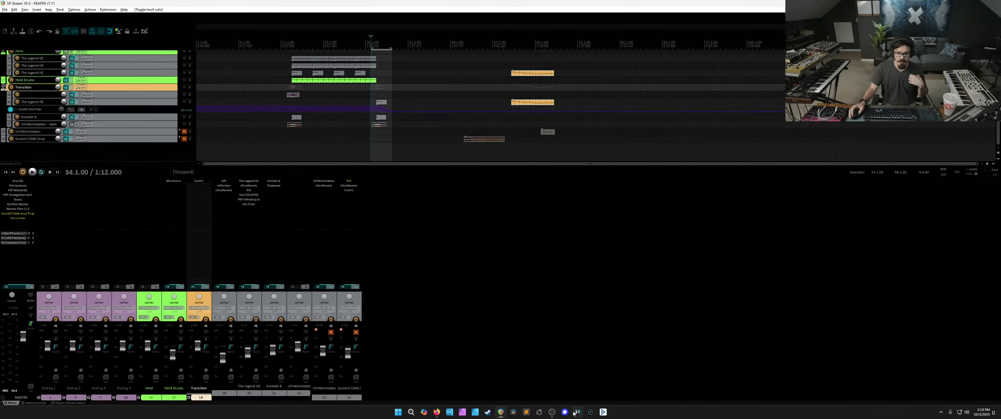
Step: Switch to FMOD Studio, start a new project and save it as SR FMOD Session in Stream 10-3 Shatterrush's FMOD folder
click(591, 413)
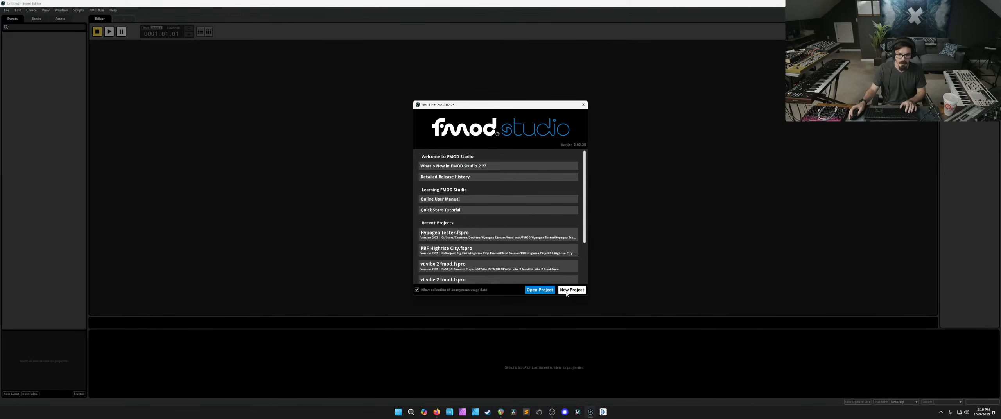
click(567, 293)
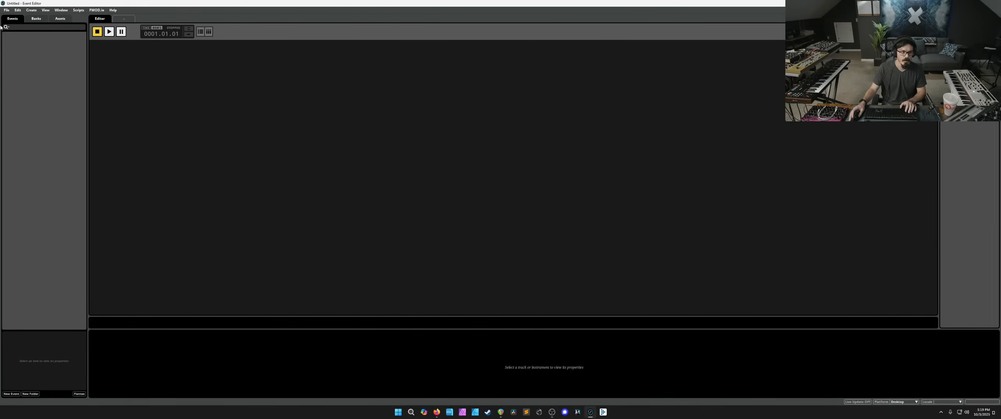
click(6, 9)
click(22, 50)
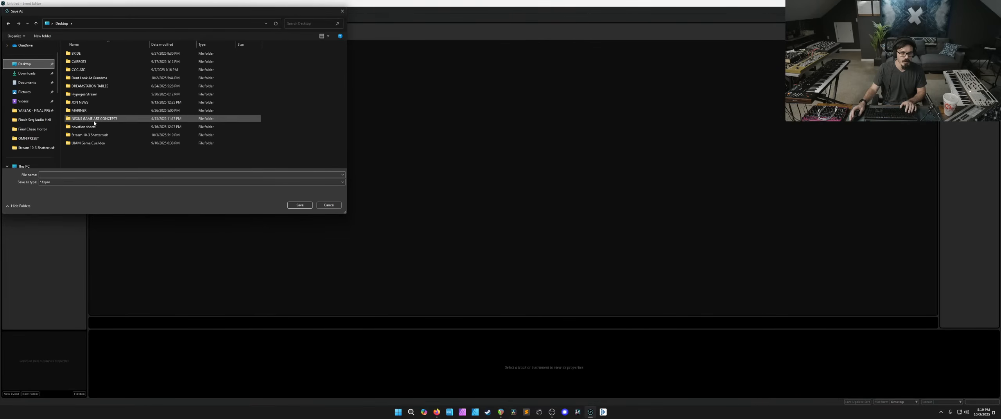
double_click(89, 135)
click(42, 36)
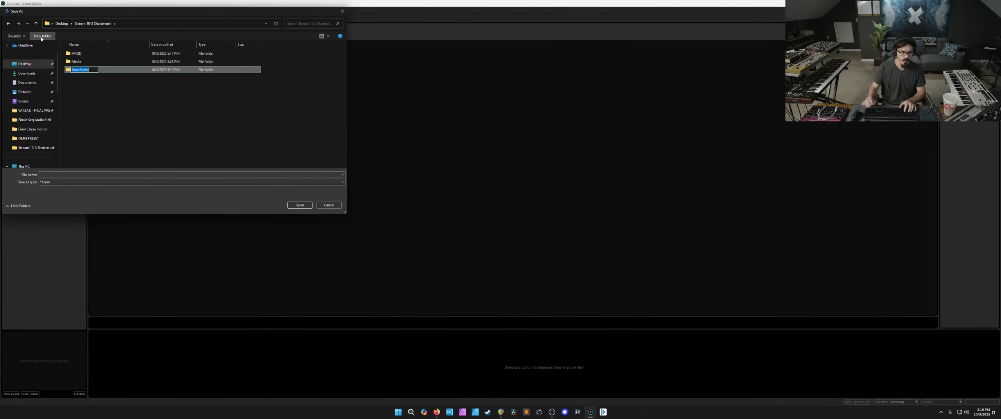
double_click(76, 54)
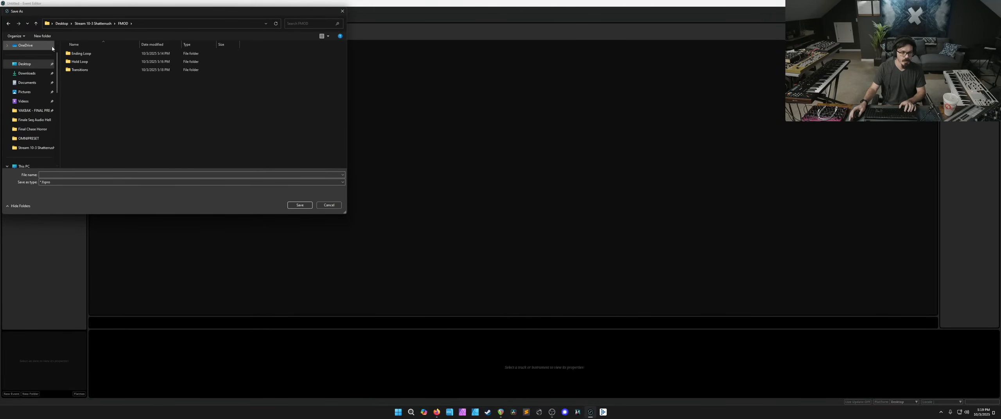
text(SR )
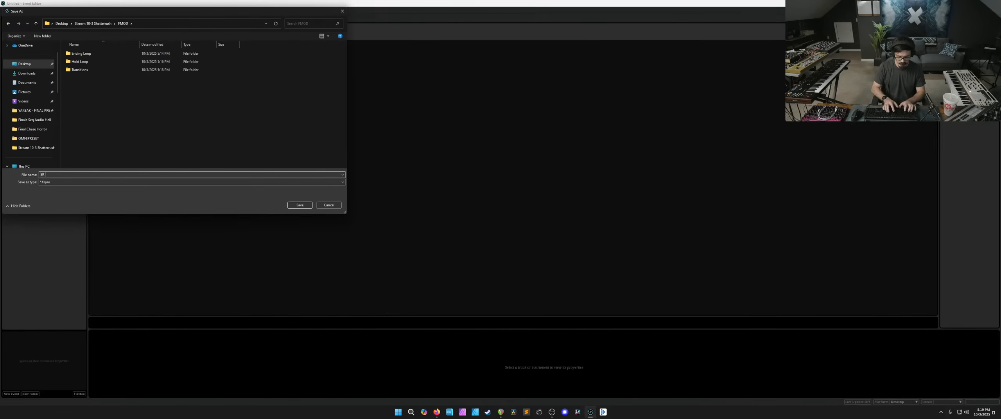
text(FMOD Session)
key(Return)
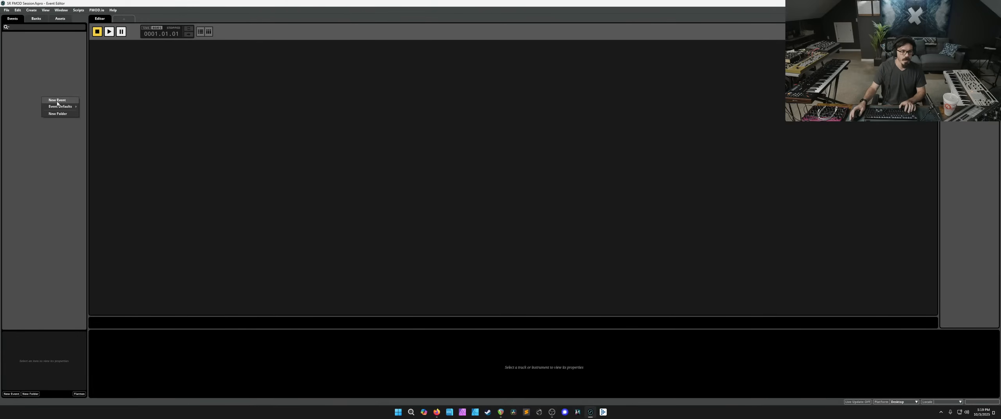
Step: Create a new event under its default name and add a timeline sheet to it
click(57, 100)
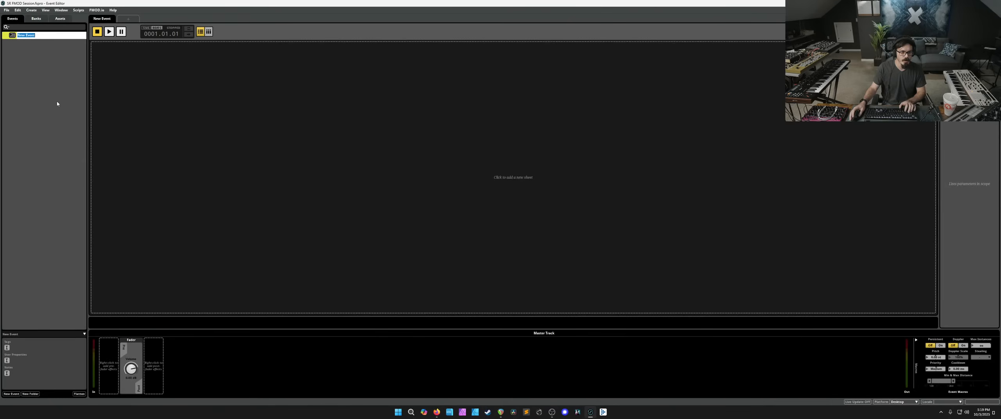
click(57, 102)
click(32, 36)
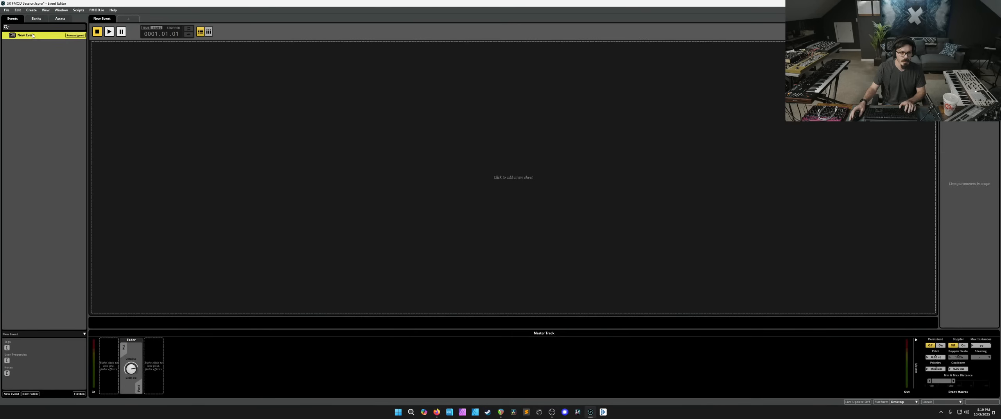
right_click(138, 67)
click(146, 68)
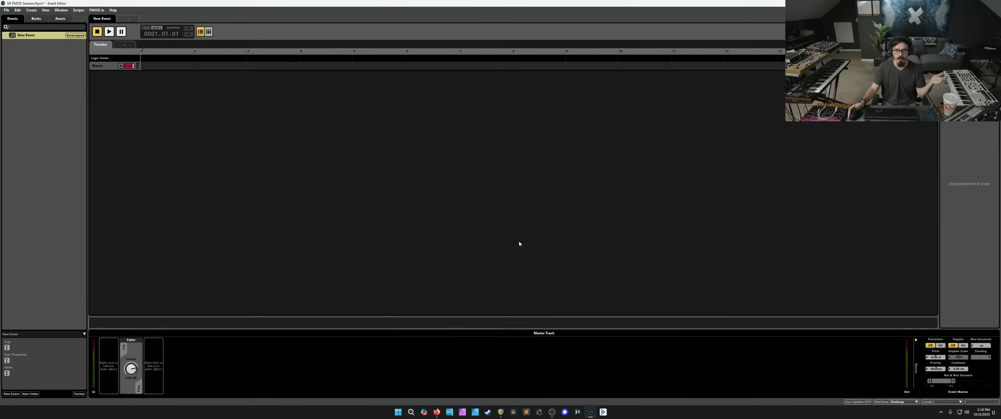
Step: Switch to File Explorer, open FMOD > Ending Loop in the Stream 10-3 Shatterrush folder, and move the window clear of FMOD's event list
click(414, 415)
click(505, 304)
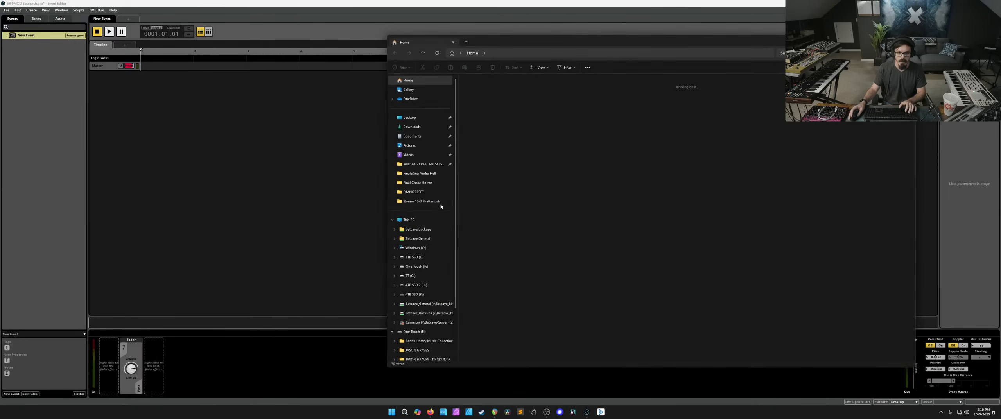
click(401, 121)
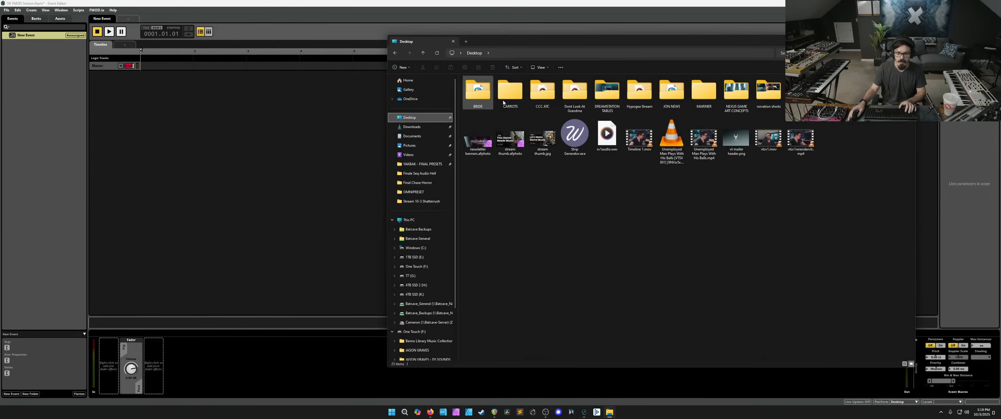
double_click(834, 92)
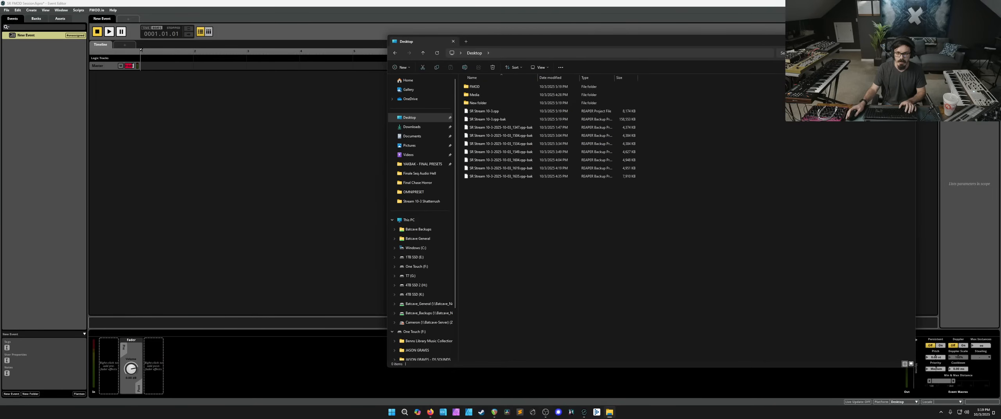
double_click(491, 89)
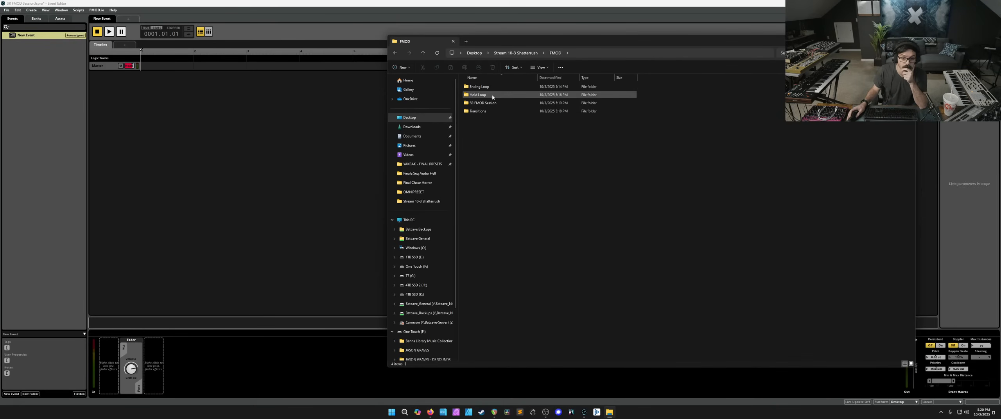
click(492, 91)
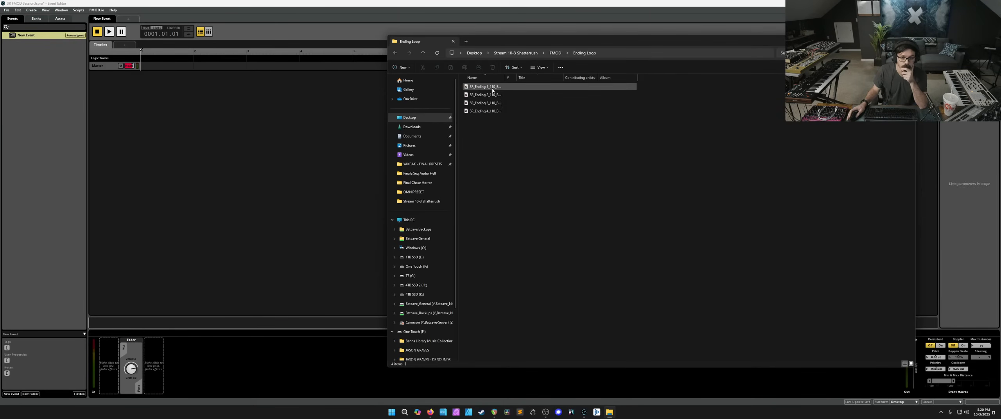
double_click(492, 88)
drag(499, 41, 590, 111)
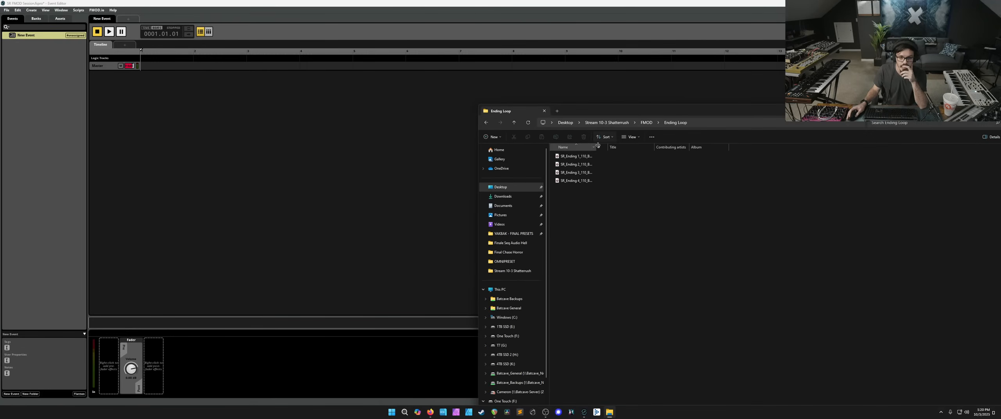
Step: Import the four SR_Ending wav files into FMOD Studio, creating a separate 2D Timeline event for each asset
drag(597, 147, 159, 97)
drag(678, 258, 60, 97)
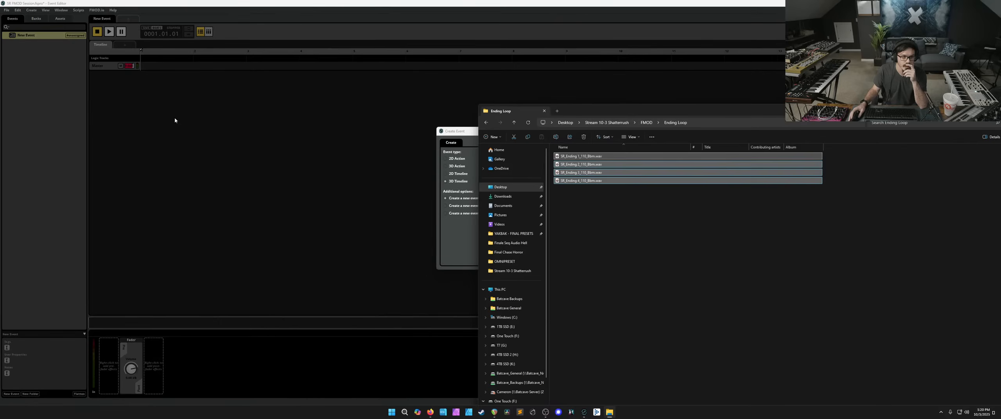
click(469, 135)
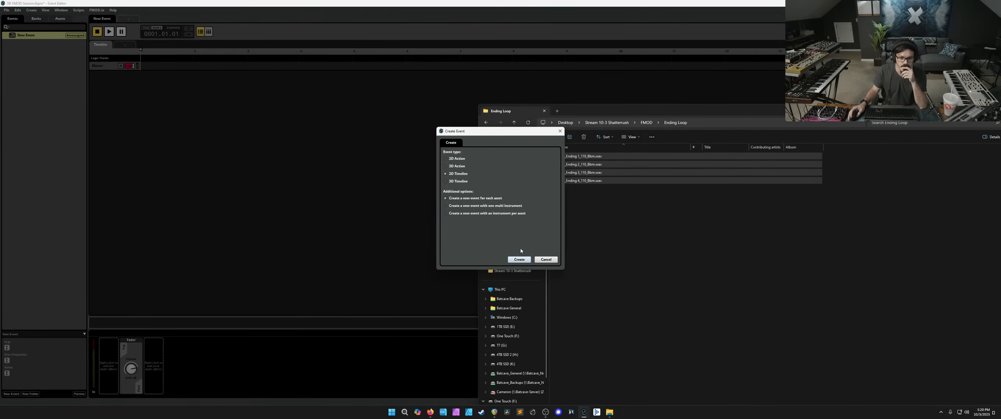
click(519, 259)
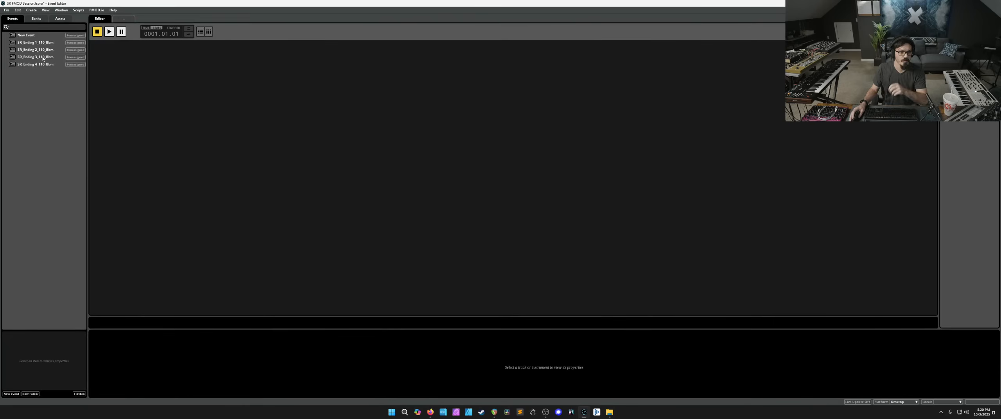
Step: Delete the four SR_Ending events, reopen New Event and show the project's assets
shift+click(41, 63)
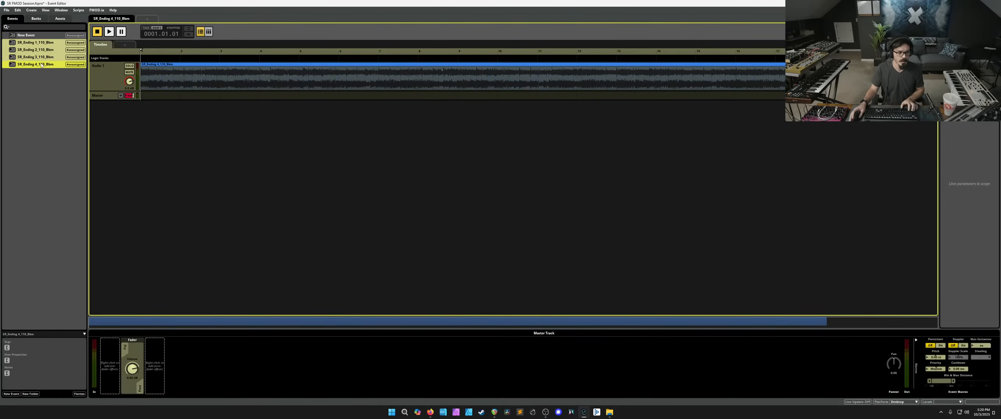
key(Delete)
click(33, 36)
click(60, 18)
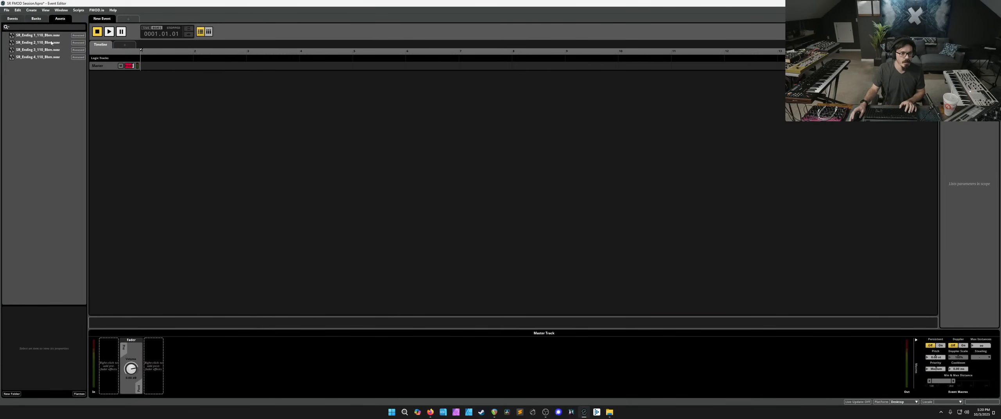
Step: Add four audio tracks to New Event's timeline
drag(48, 42, 148, 84)
right_click(117, 66)
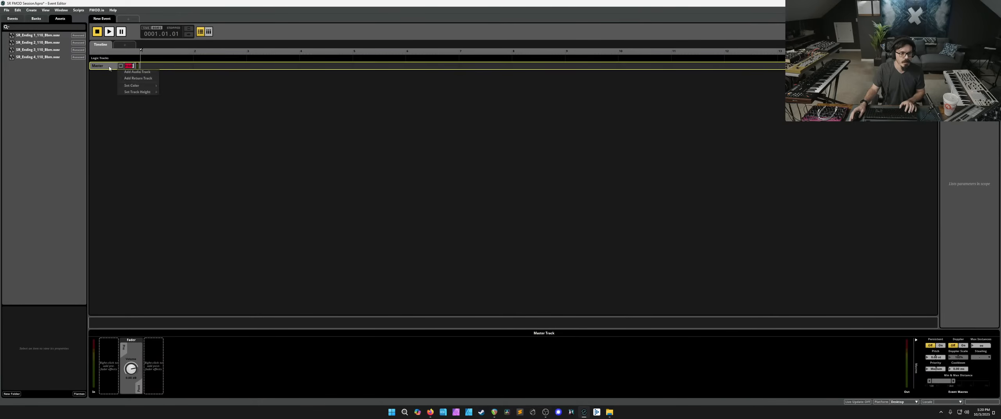
click(128, 72)
right_click(104, 86)
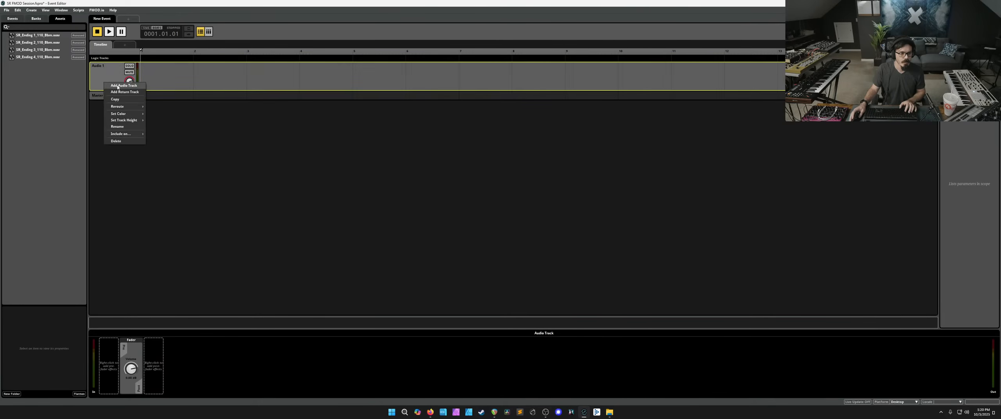
click(107, 90)
right_click(108, 87)
click(108, 92)
right_click(103, 114)
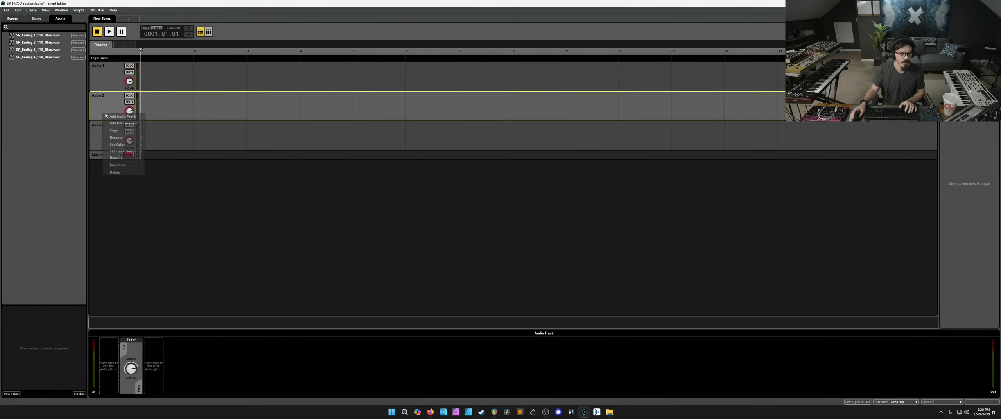
click(106, 117)
Step: Place SR_Ending 1 to 4 on Audio 1 to Audio 4 in matching order, all starting at the beginning of the timeline
click(43, 49)
drag(44, 36, 172, 80)
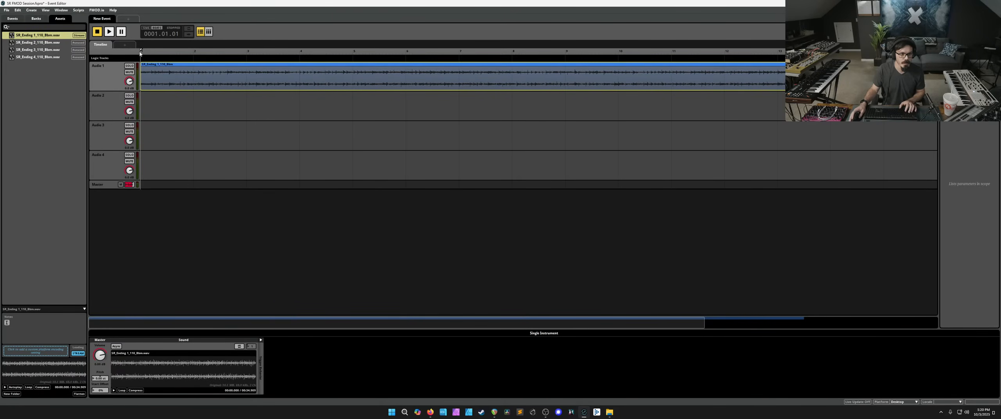
right_click(155, 77)
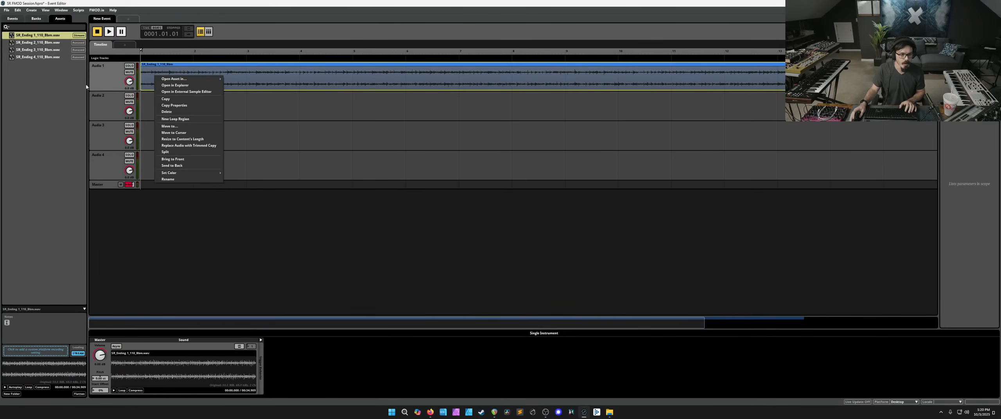
click(44, 50)
drag(43, 43, 175, 109)
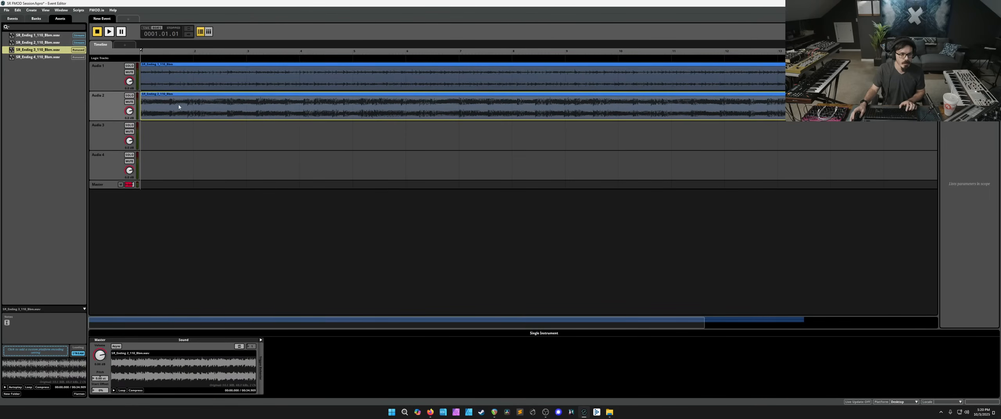
drag(38, 50, 146, 139)
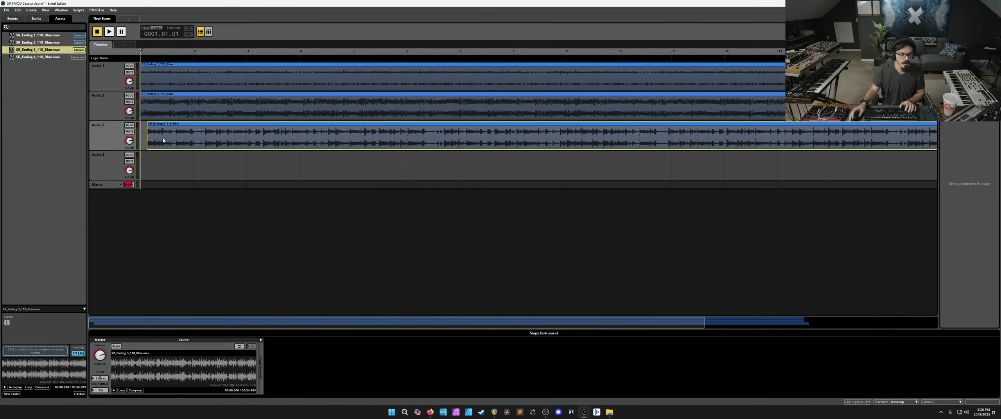
drag(37, 57, 150, 156)
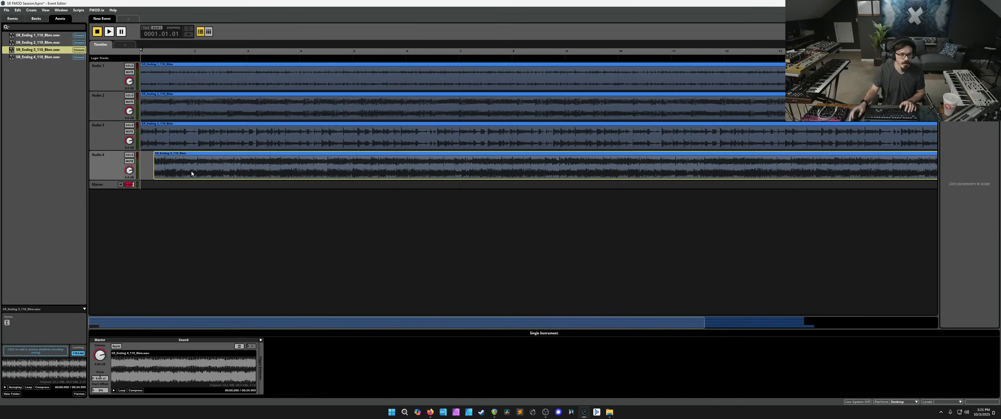
scroll(376, 117, down, 2)
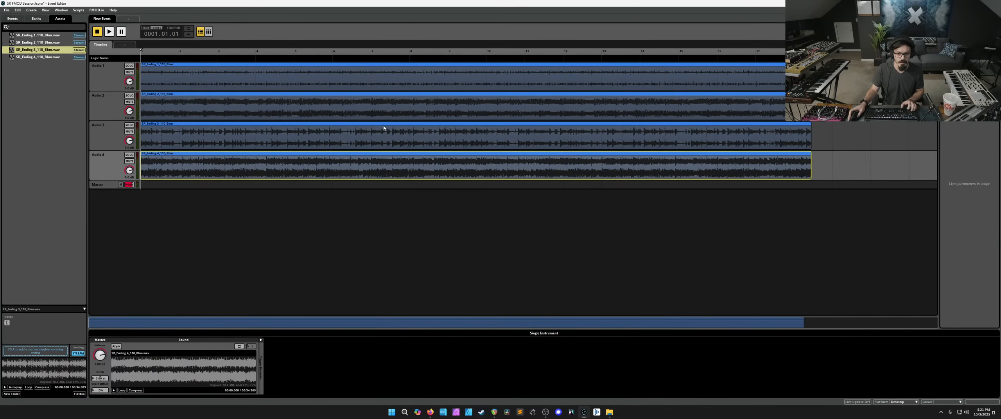
Step: Add a tempo marker at the start of the logic tracks and set its tempo to 110 BPM
click(135, 63)
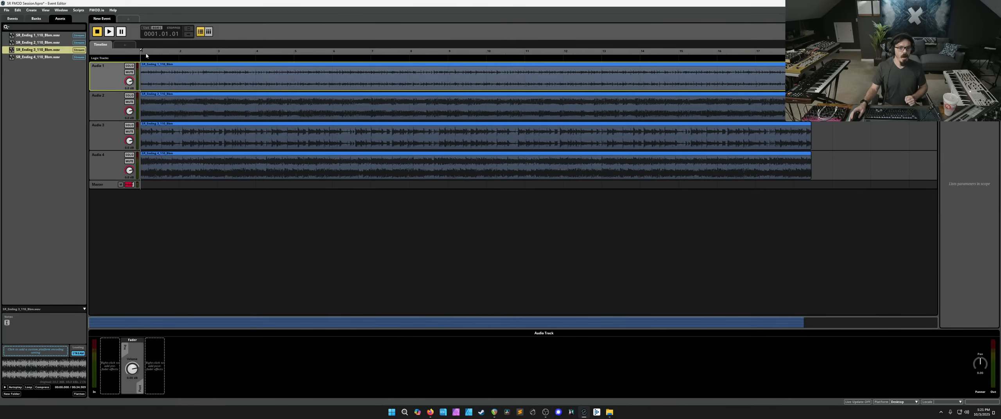
right_click(146, 60)
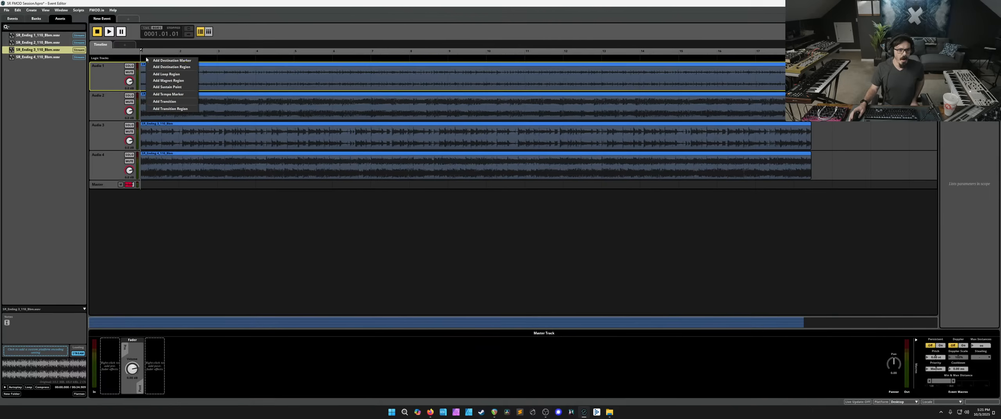
click(168, 94)
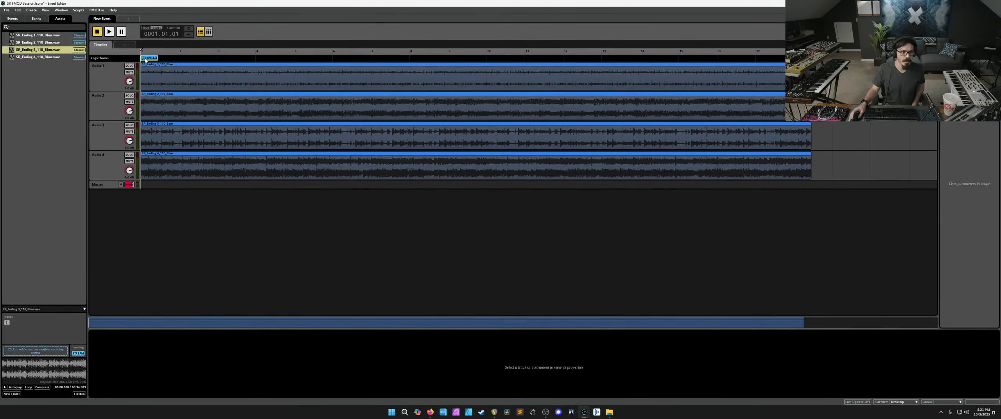
double_click(146, 60)
text(110)
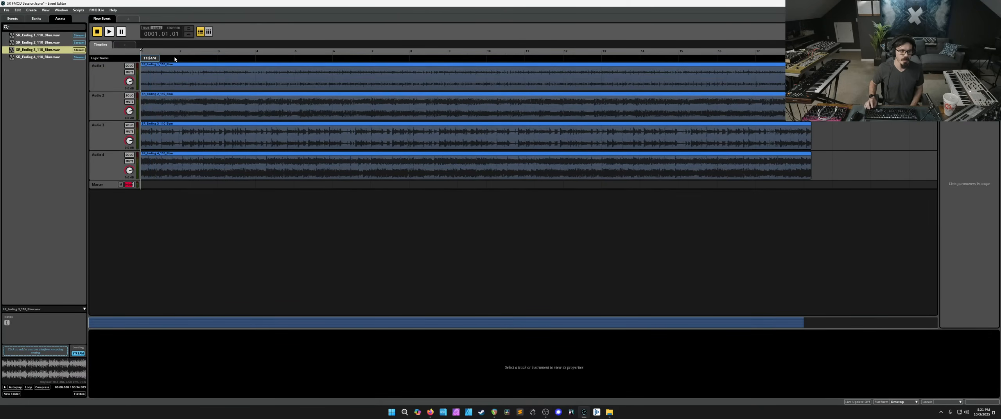
key(Return)
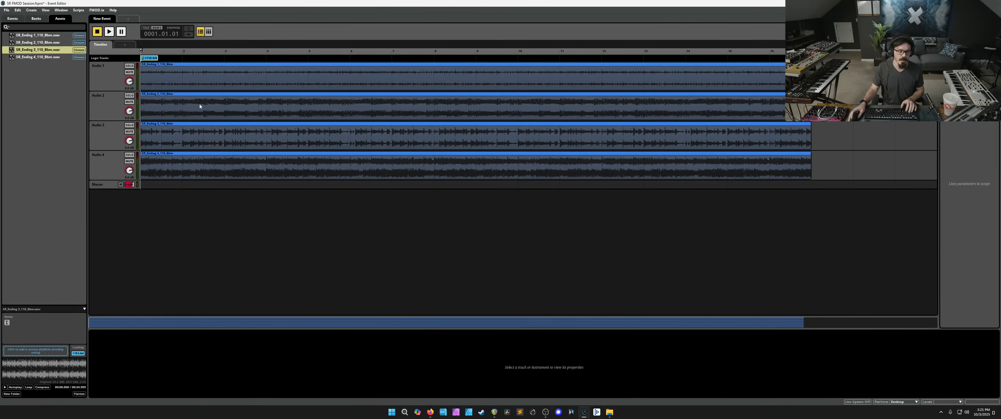
Step: Play the event from the start twice to hear the four layered loops together, stopping playback each time
key(space)
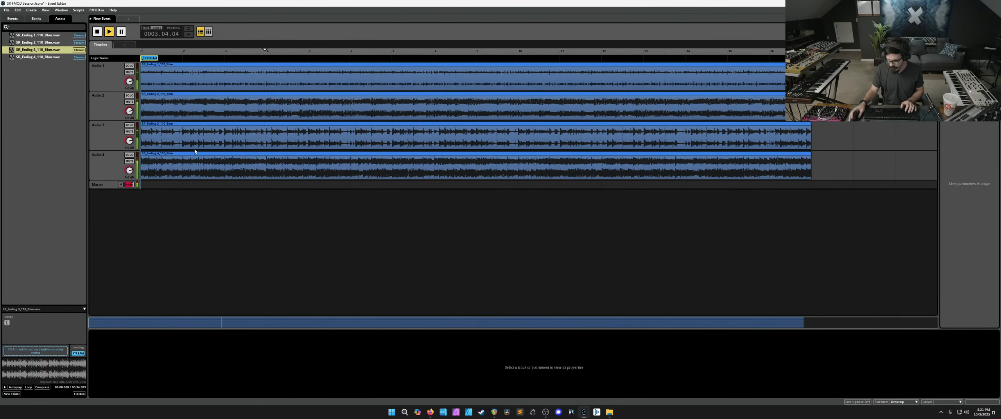
key(space)
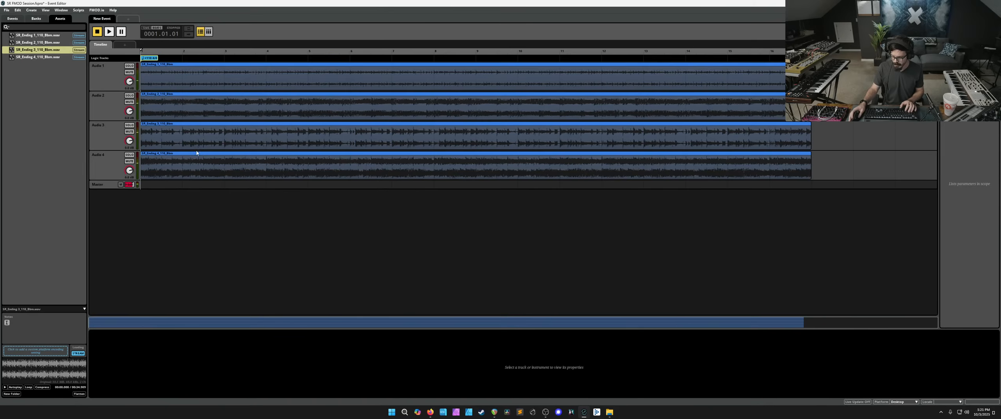
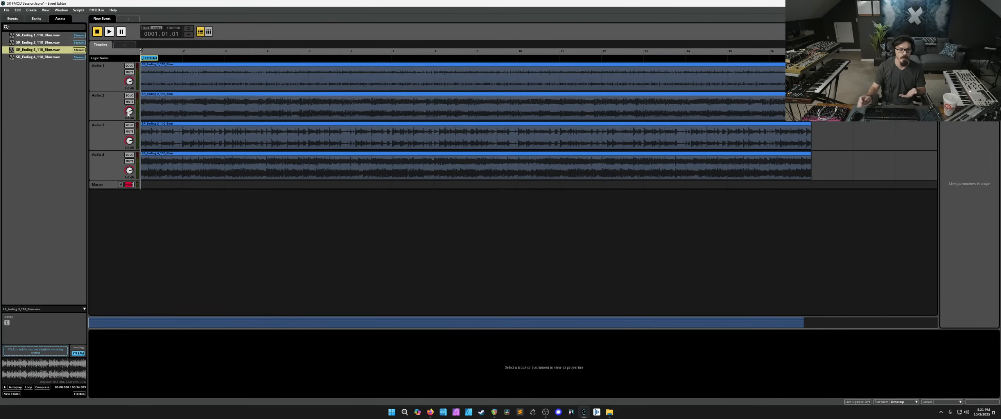
key(space)
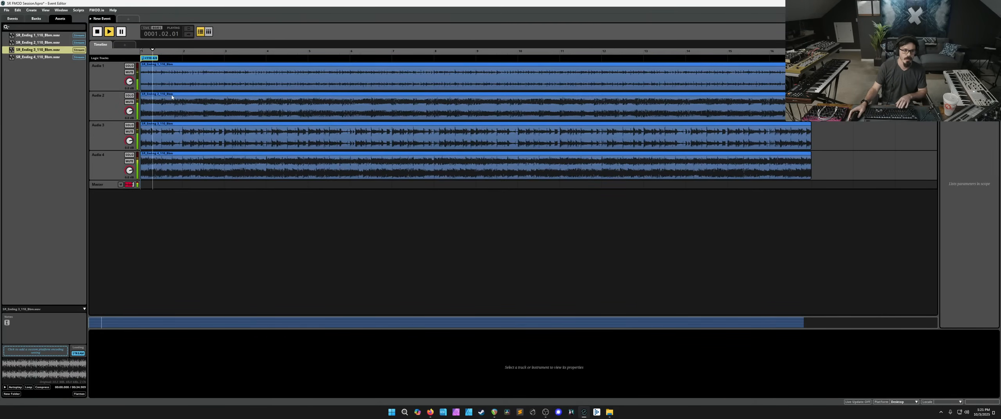
key(space)
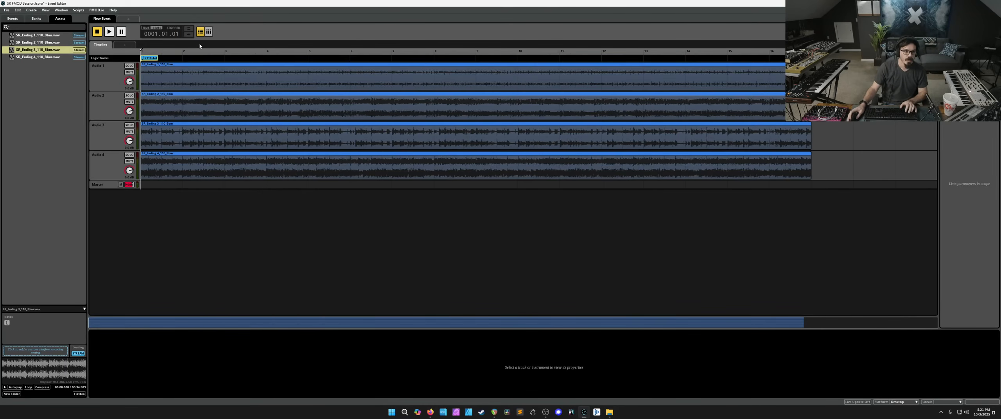
Step: Try adding an automation lane for Audio 1's volume and delete the lane
right_click(111, 79)
click(104, 165)
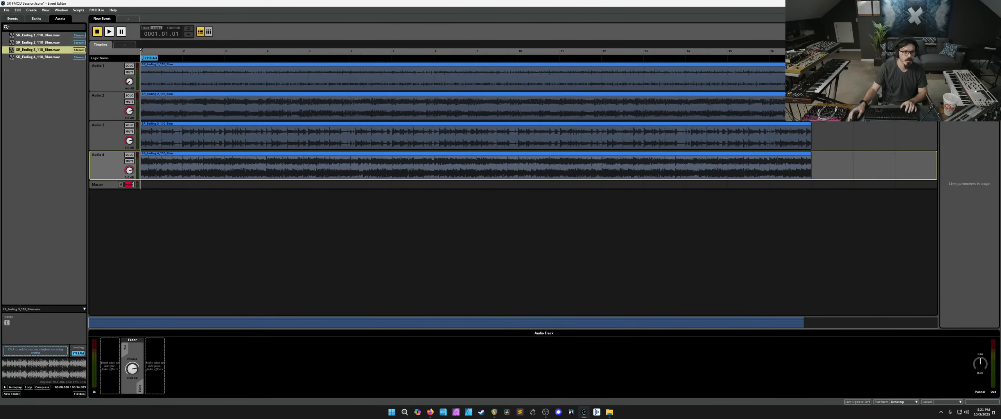
right_click(128, 82)
click(148, 84)
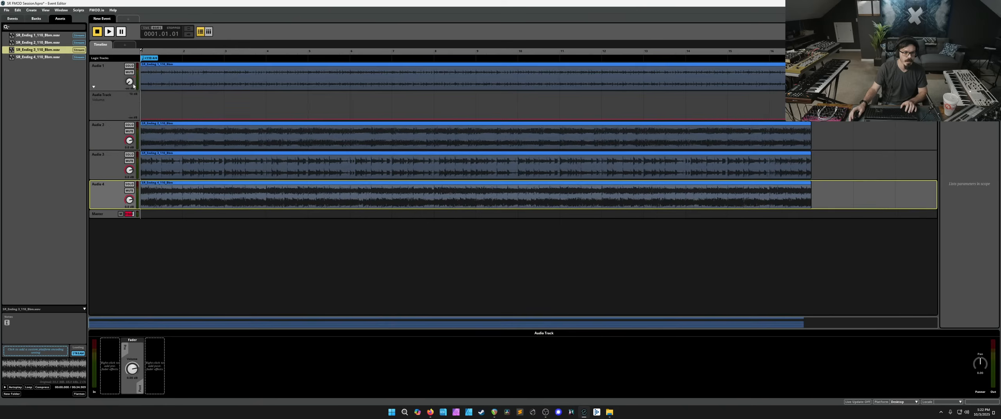
click(120, 114)
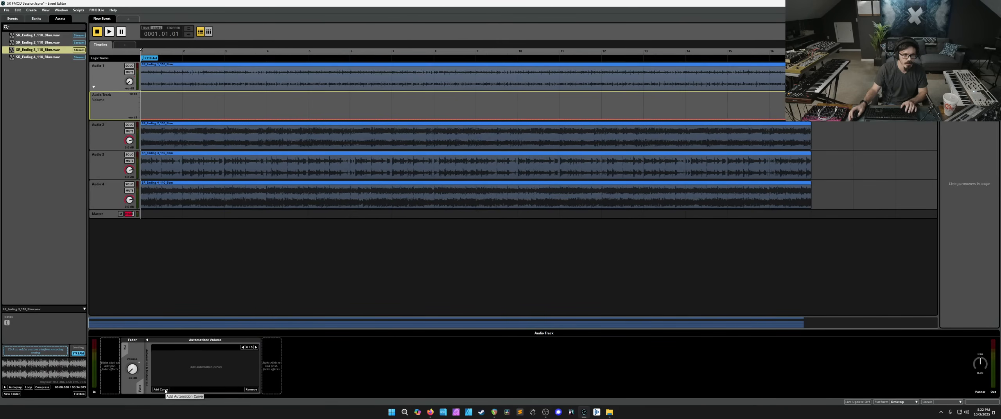
key(Delete)
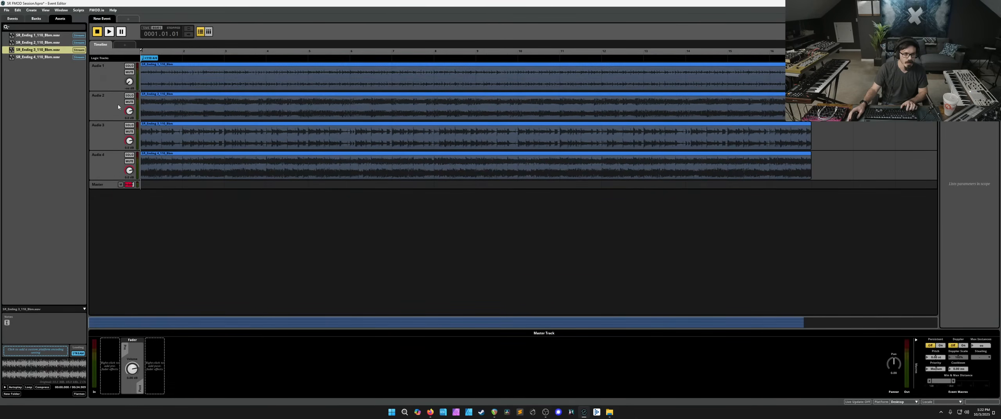
Step: Try adding an action sheet to the event and check which instrument types it accepts
click(127, 47)
click(129, 52)
click(122, 45)
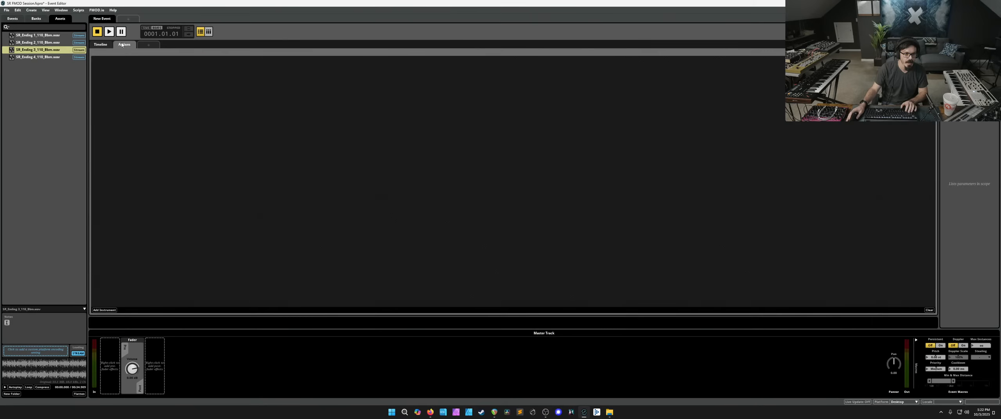
click(100, 44)
click(124, 44)
right_click(121, 74)
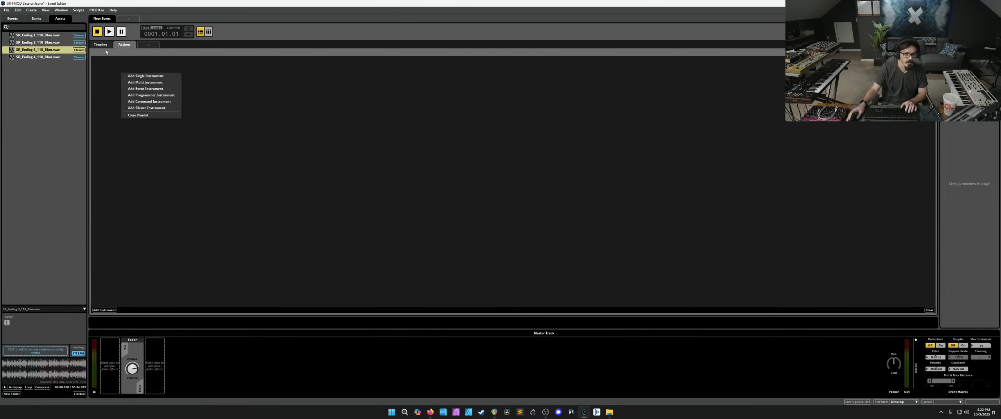
Step: Return to the event's timeline and have all four audio tracks' volumes turned down to -oo dB
click(102, 45)
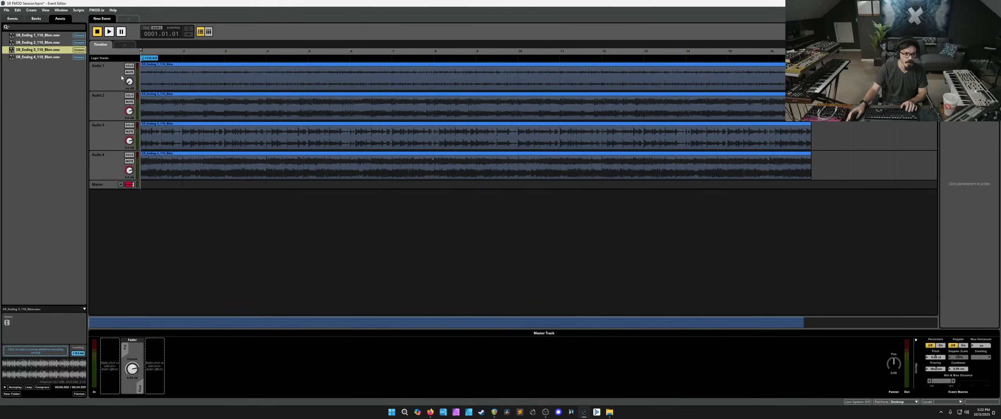
drag(129, 82, 130, 196)
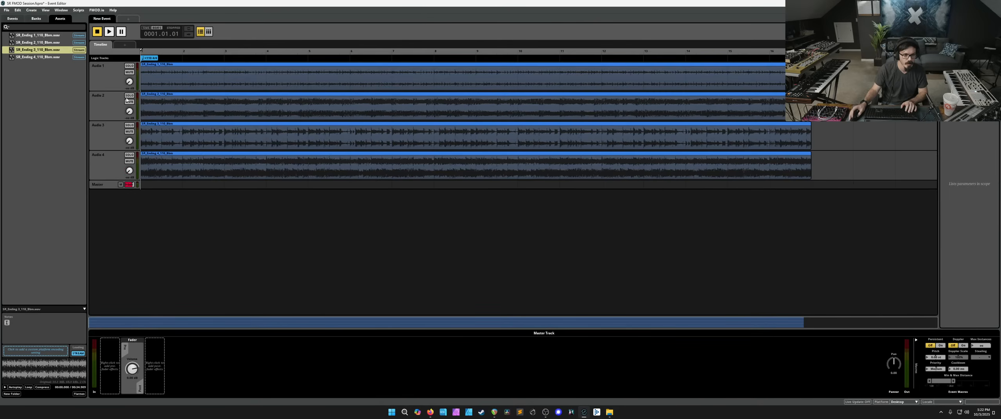
Step: Try a volume automation fade-in on Audio 1 from -oo dB to 0 dB at about bar 3, play it and undo it
right_click(129, 81)
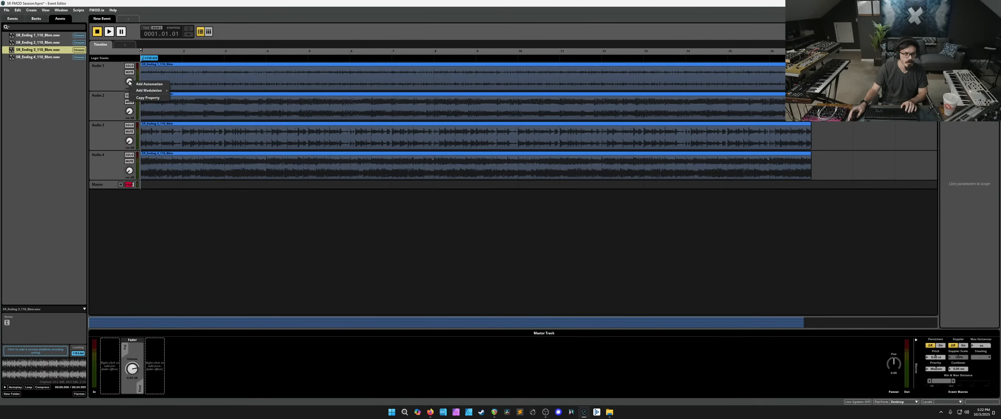
click(149, 84)
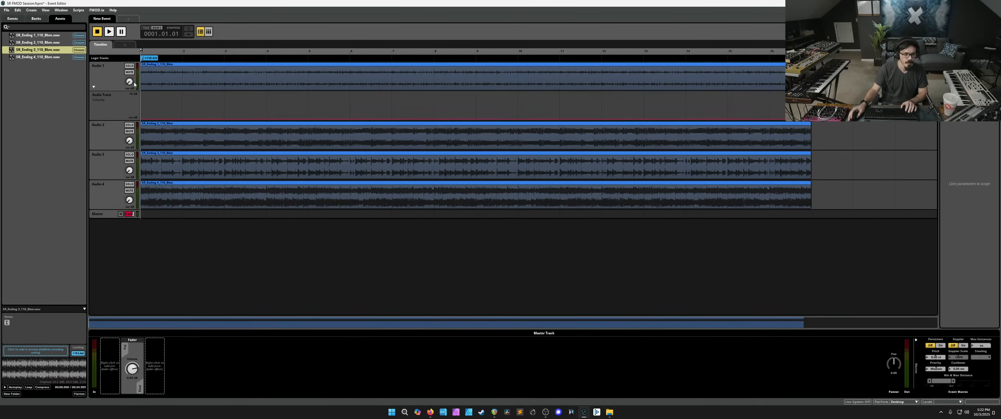
click(145, 118)
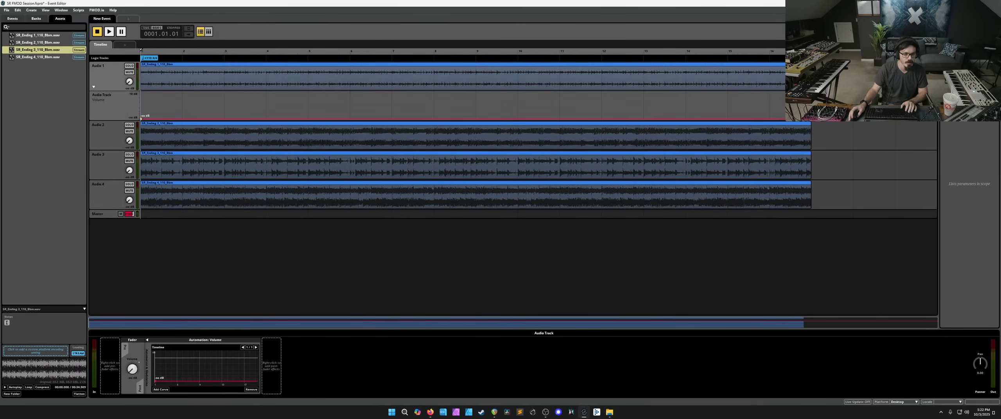
drag(156, 118, 224, 97)
key(space)
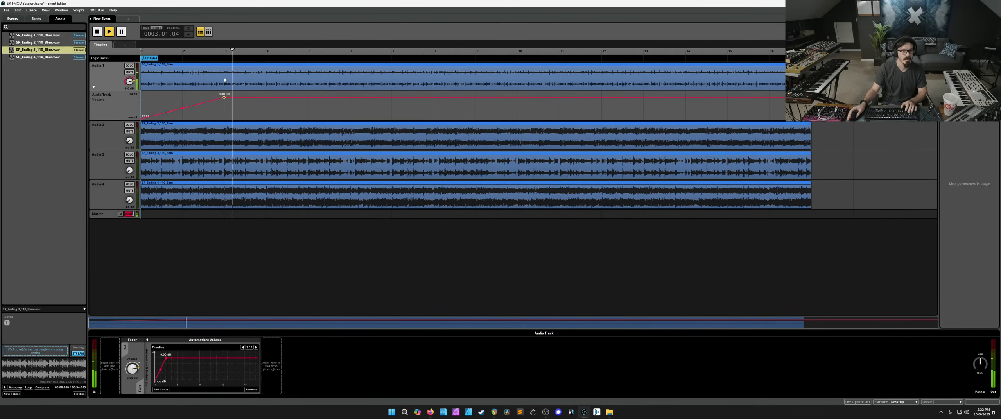
key(space)
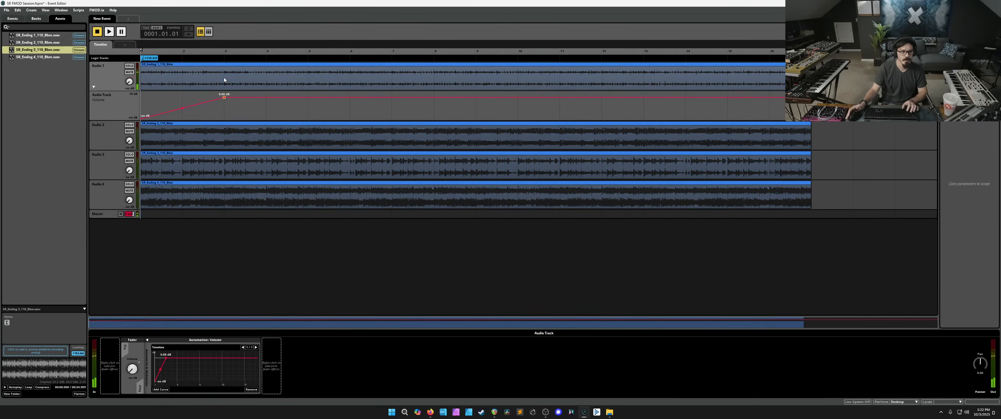
key(ctrl+z)
key(ctrl+z)
key(ctrl+z)
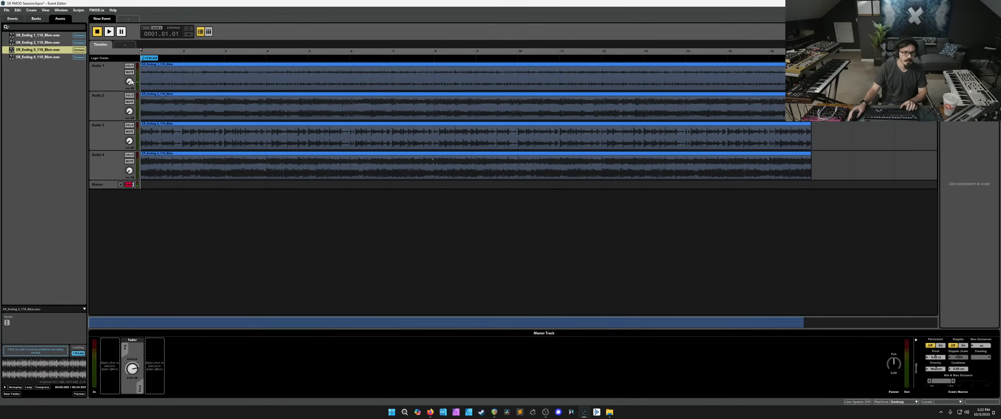
Step: Check the modulation options for Audio 1's volume, try an empty automation lane again and dismiss it
right_click(129, 81)
mouse_move(141, 90)
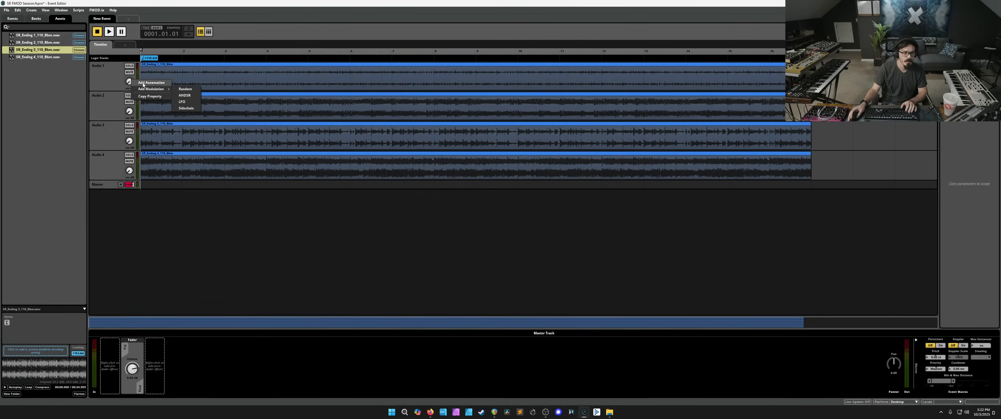
click(151, 82)
click(118, 108)
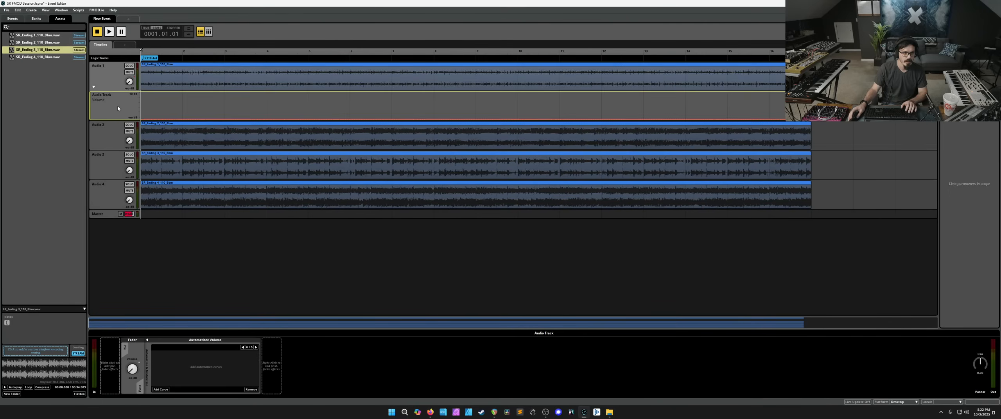
click(94, 87)
Step: Rename the new event in the events list to "Music System"
click(13, 19)
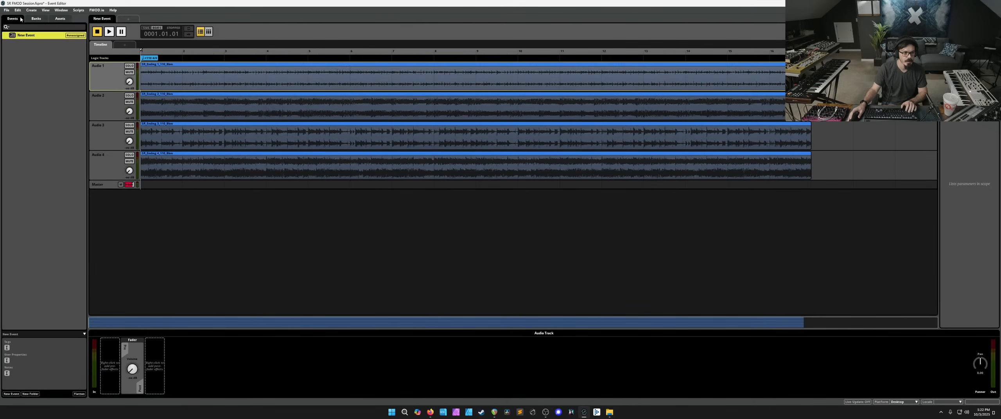
click(35, 36)
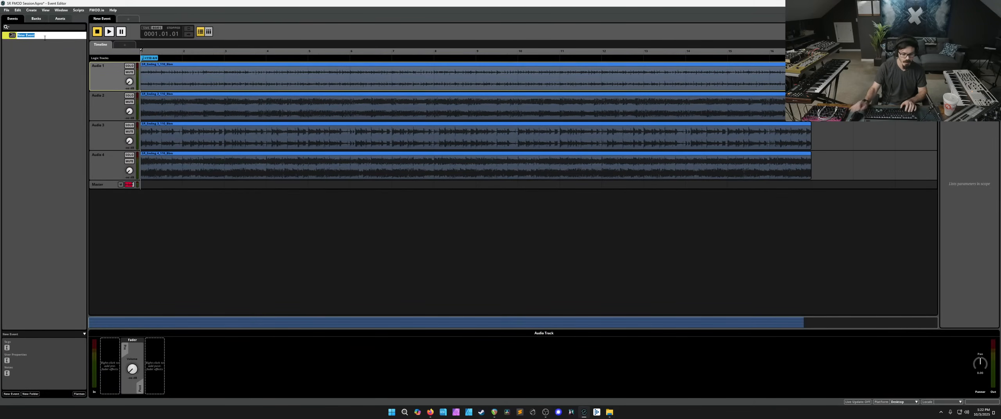
text(Music System)
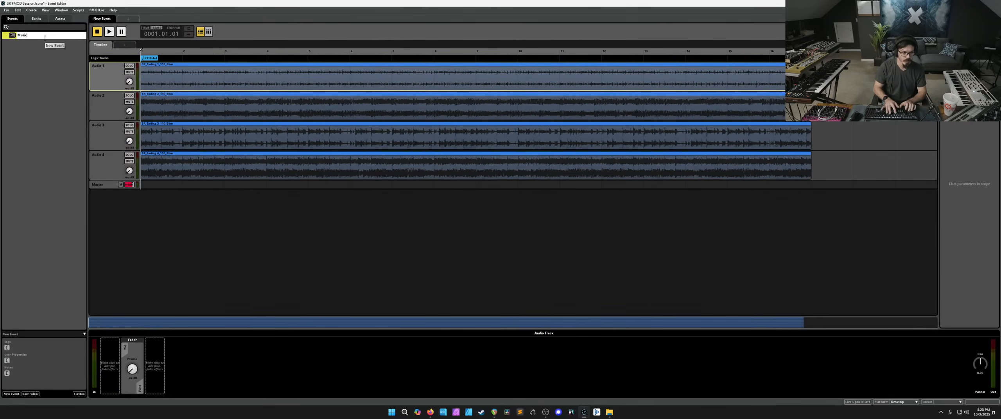
key(Return)
click(43, 38)
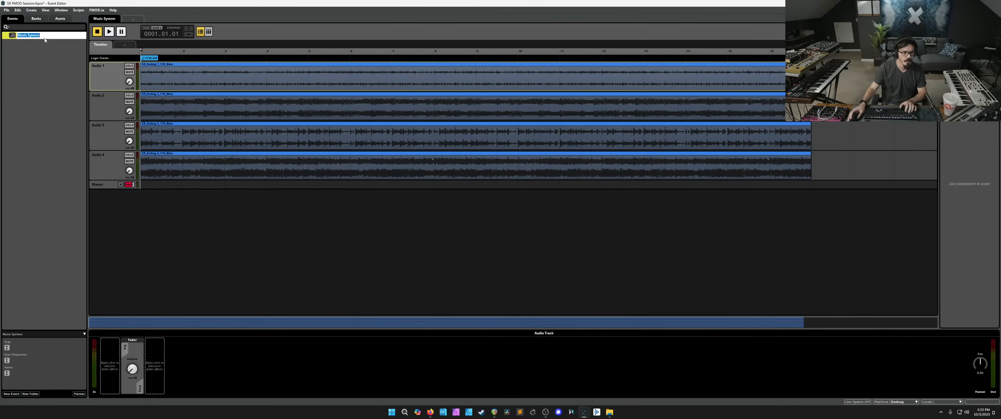
double_click(42, 38)
key(Return)
key(Delete)
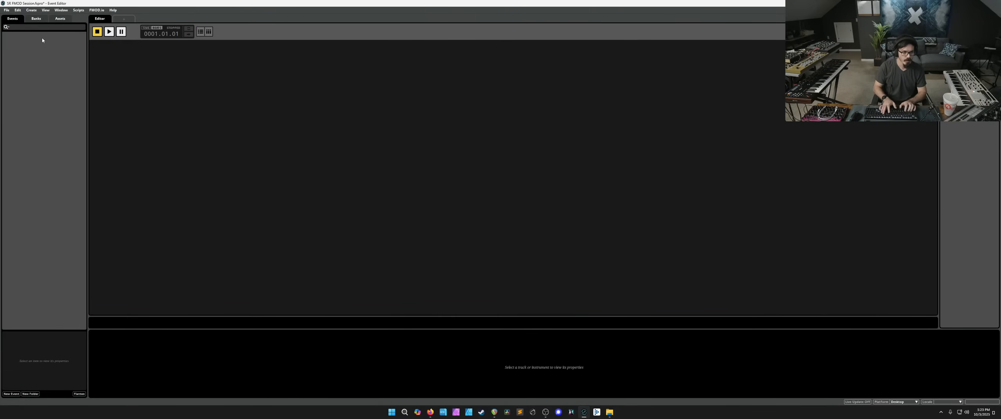
key(ctrl+z)
Step: Correct the second word of the event's name to "System"
click(43, 38)
double_click(43, 38)
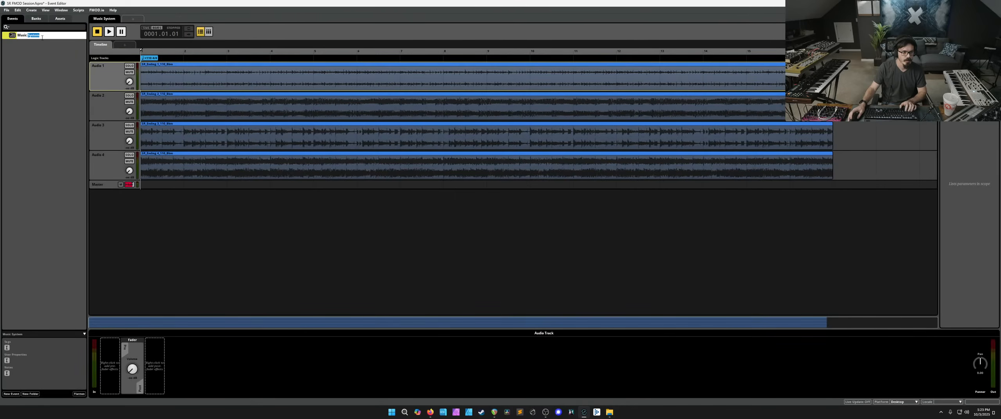
text(System)
key(Return)
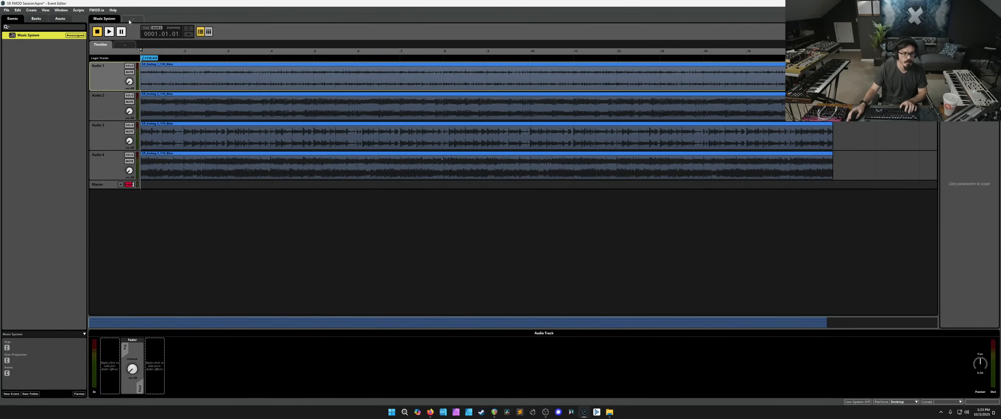
Step: Add a volume automation lane to the Audio 1 track and select the lane
click(129, 21)
click(142, 19)
right_click(132, 81)
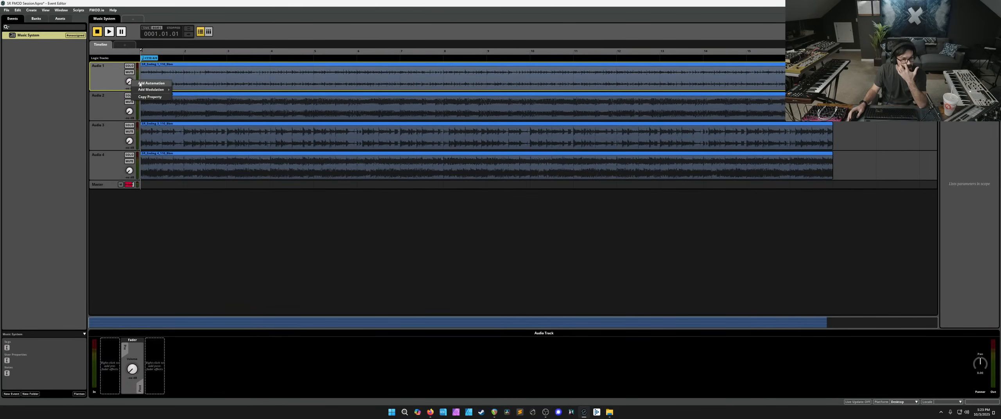
click(140, 84)
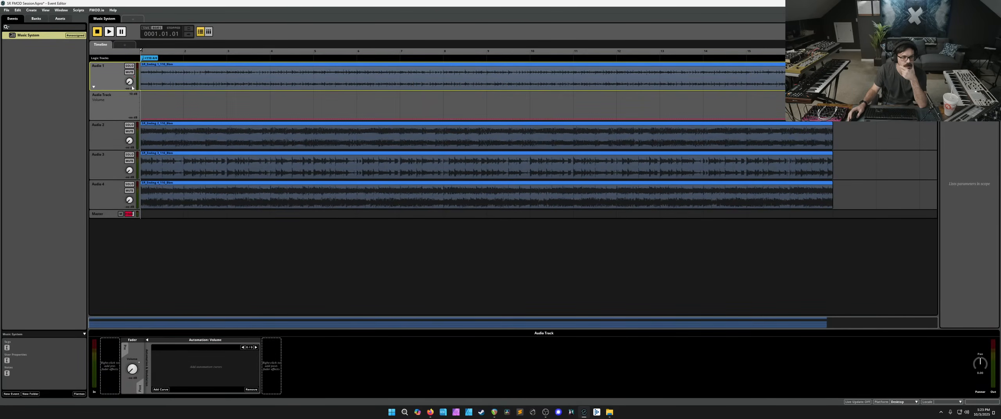
click(114, 110)
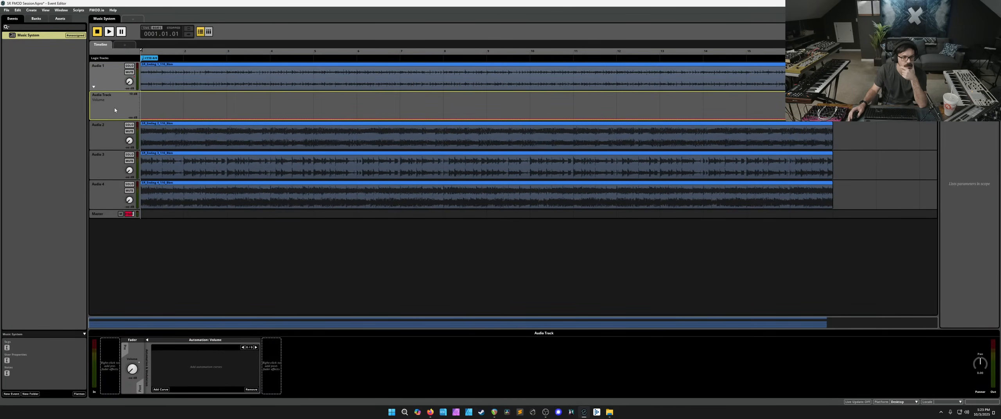
Step: Add an FMOD Reverb effect before the fader on the event's Master track
click(107, 215)
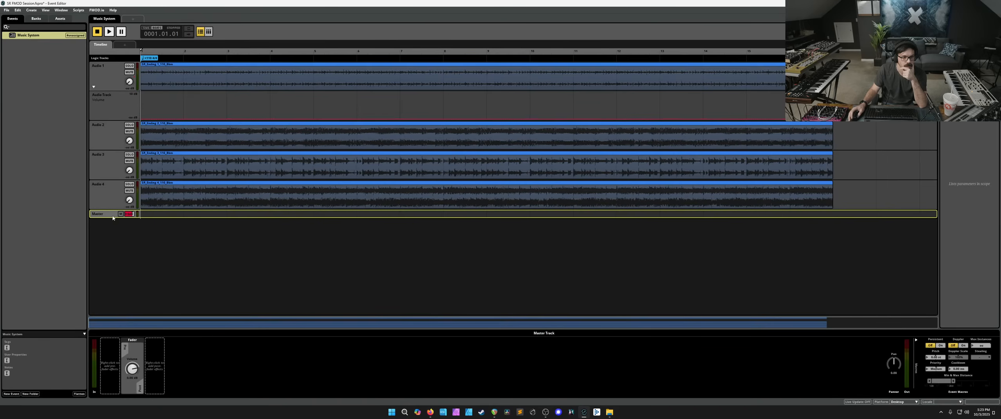
right_click(111, 353)
mouse_move(129, 355)
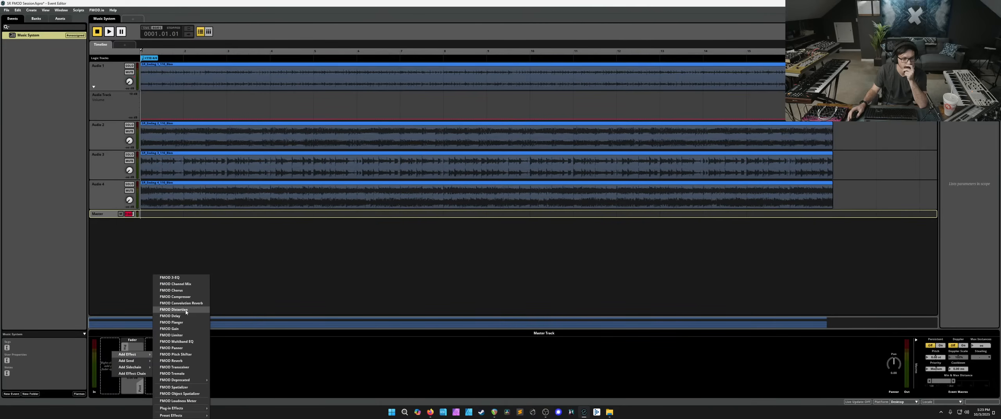
click(187, 361)
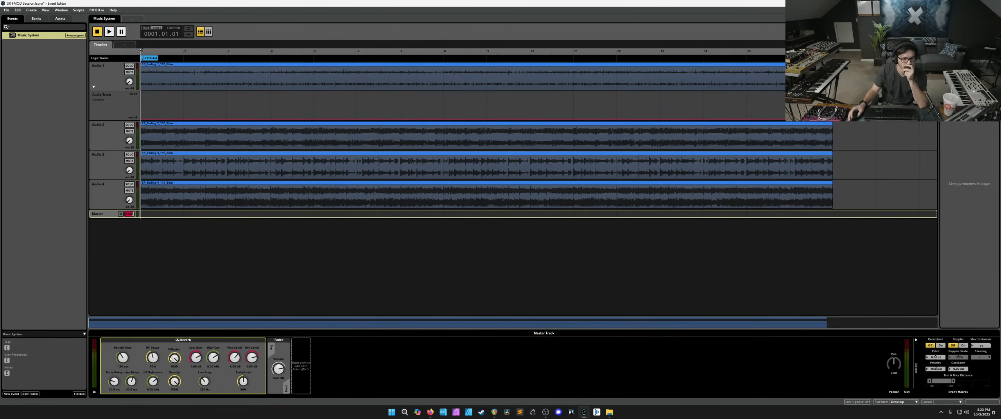
Step: Insert an FMOD Multiband EQ after the Reverb on the master track and raise band A's frequency to 22 kHz
right_click(266, 356)
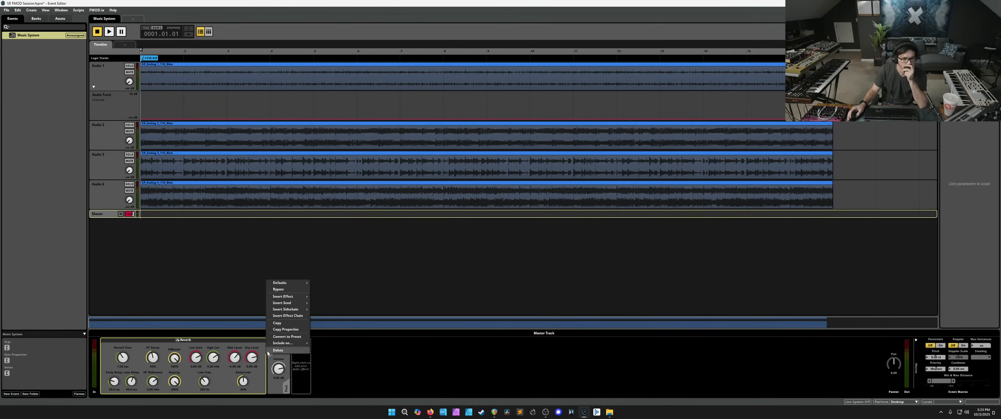
mouse_move(300, 297)
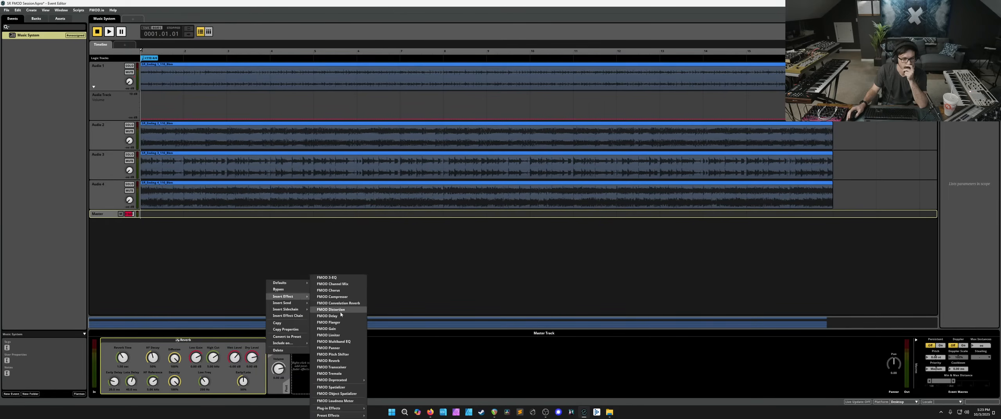
click(348, 344)
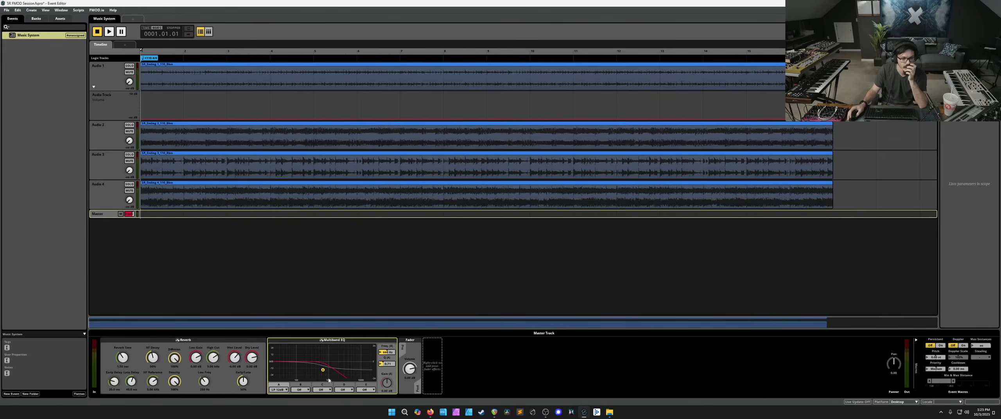
double_click(385, 353)
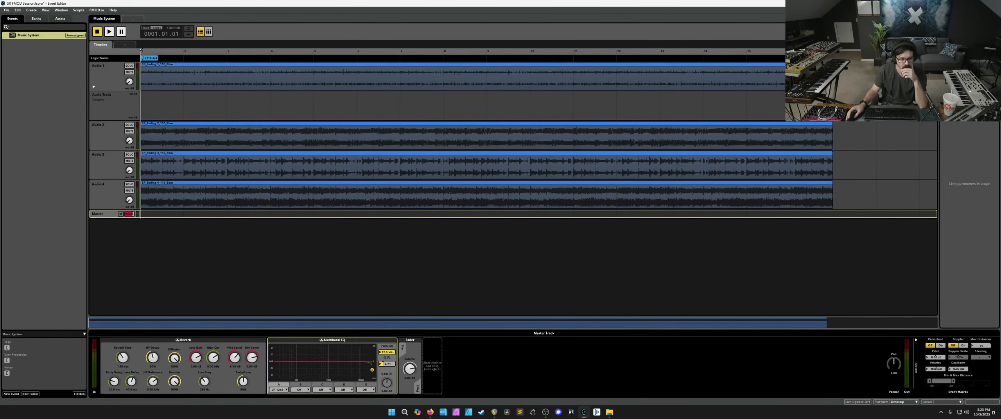
Step: Add automation to the Multiband EQ's band A frequency on the master track, leaving it without a curve, and collapse its automation view
right_click(391, 353)
click(406, 356)
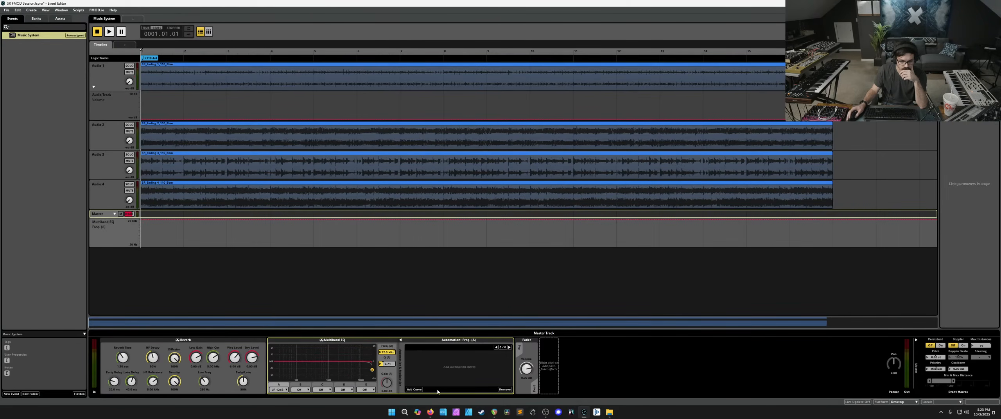
click(414, 389)
mouse_move(424, 385)
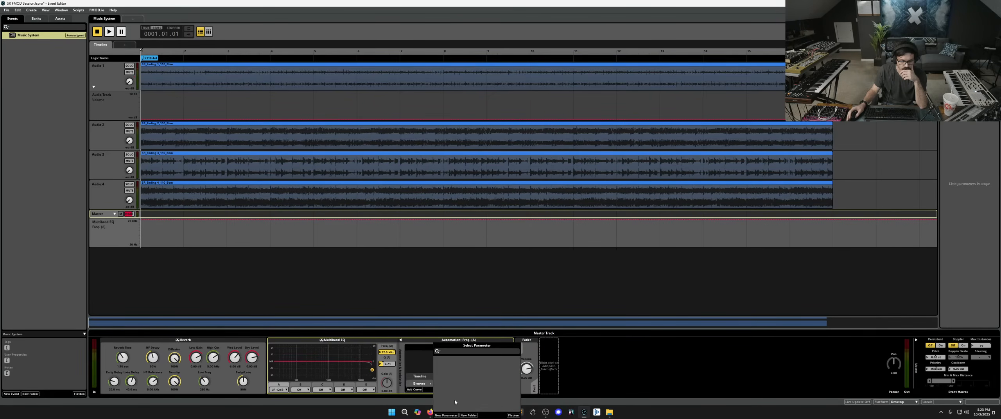
click(414, 362)
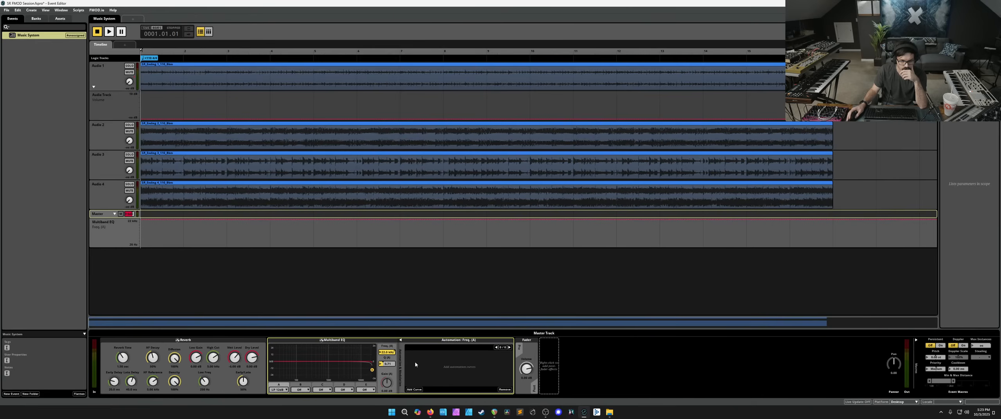
click(401, 342)
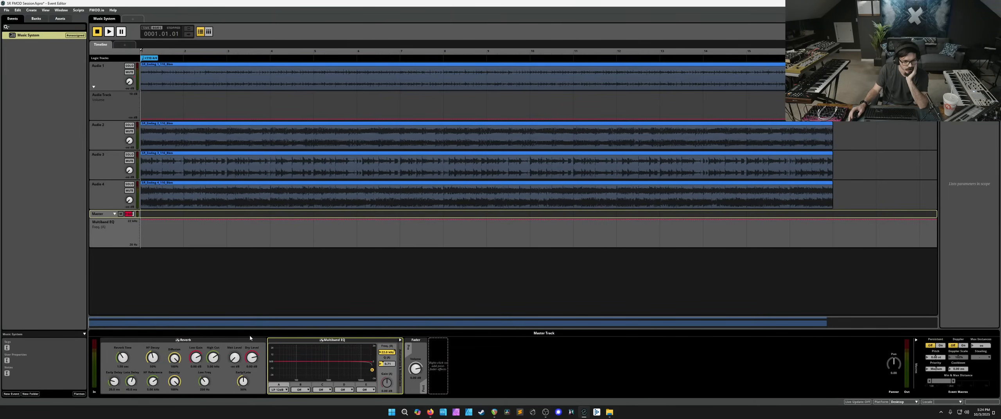
Step: Create a continuous user parameter named Ending State, range 0 to 1, as the curve parameter for Audio 1's volume automation
click(119, 100)
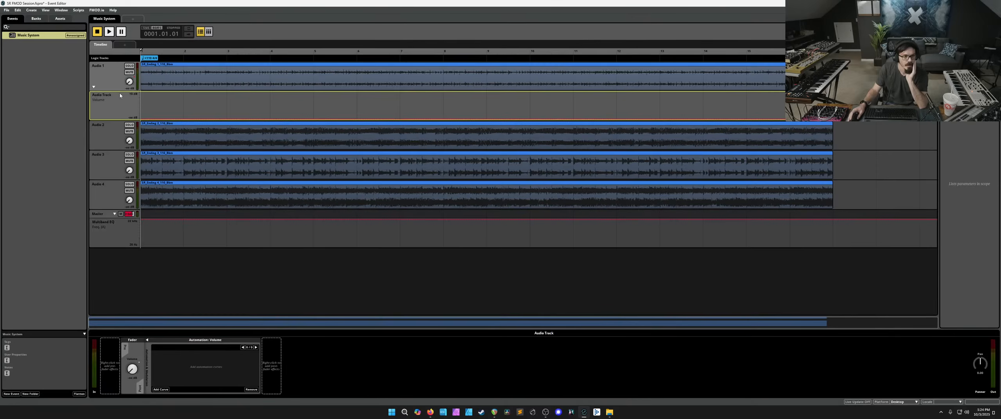
click(165, 389)
mouse_move(170, 386)
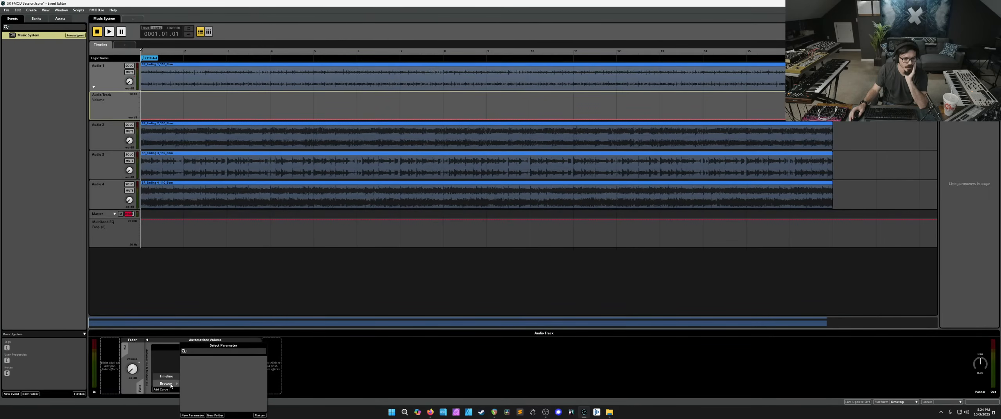
click(193, 416)
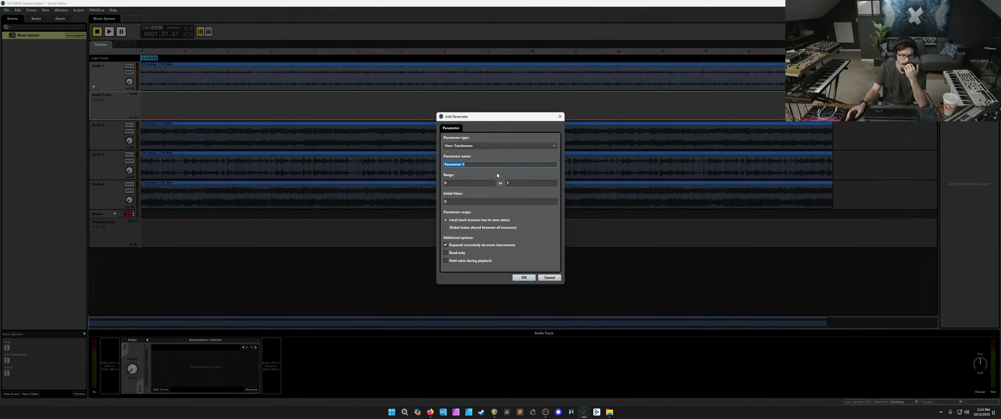
text(Eb)
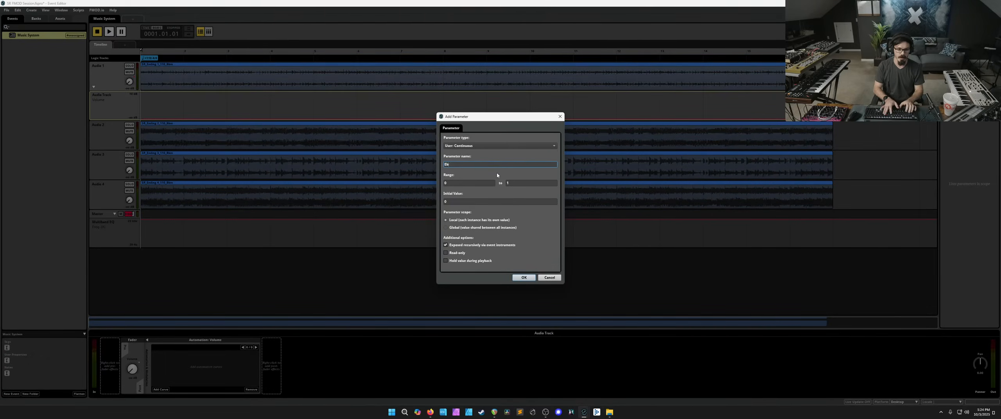
key(BackSpace)
text(ndinfg STate)
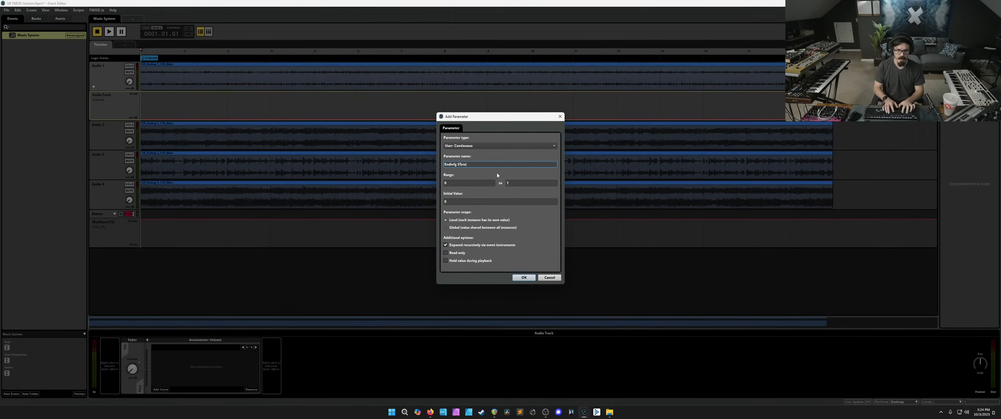
key(BackSpace)
key(BackSpace)
key(BackSpace)
key(BackSpace)
key(BackSpace)
key(BackSpace)
key(BackSpace)
key(BackSpace)
text(g St)
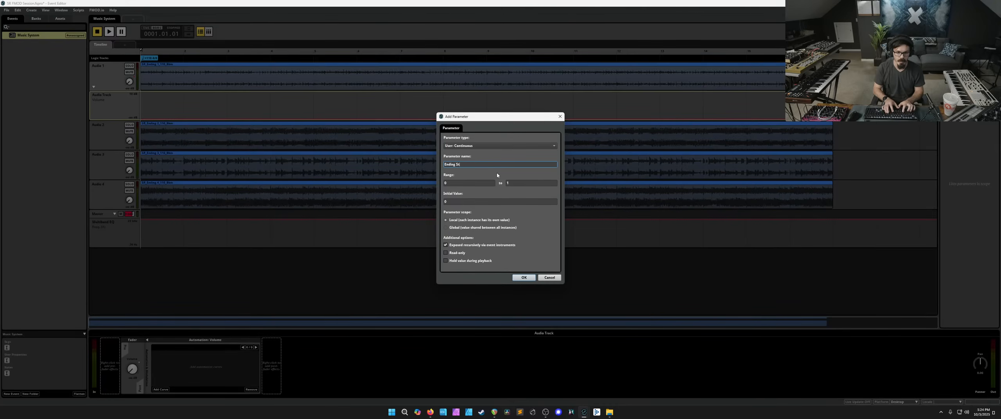
text(ate)
key(Tab)
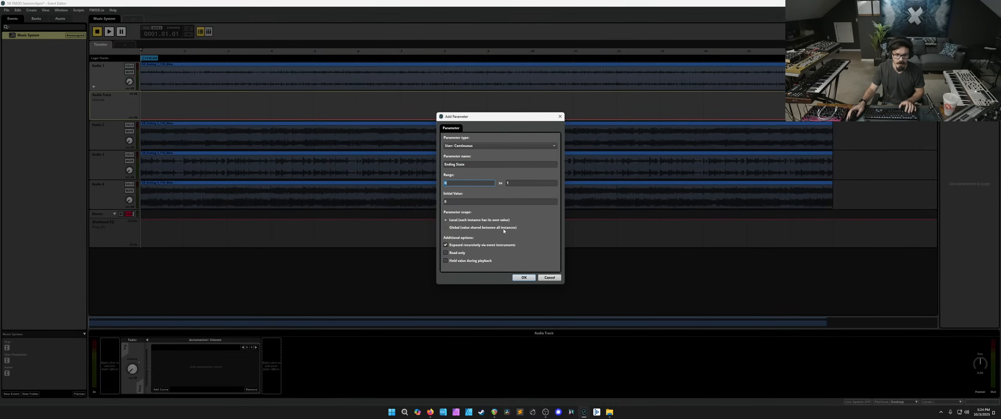
click(518, 276)
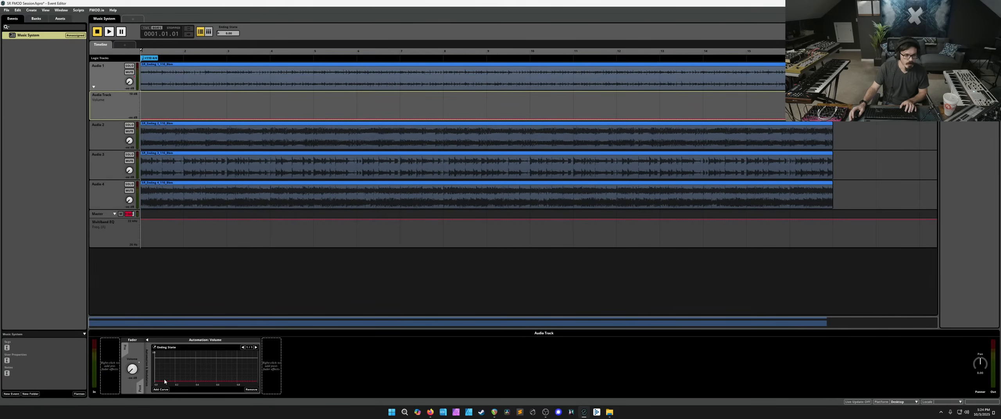
Step: Shape Audio 1's Ending State volume curve to rise from -∞ dB at 0 to 0 dB at about 0.25
mouse_move(229, 34)
mouse_down()
mouse_move(229, 14)
mouse_move(229, 37)
mouse_up()
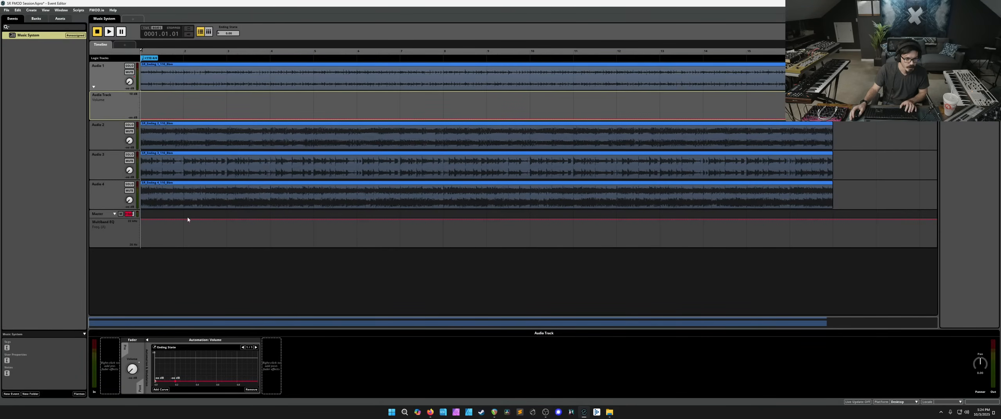
click(231, 28)
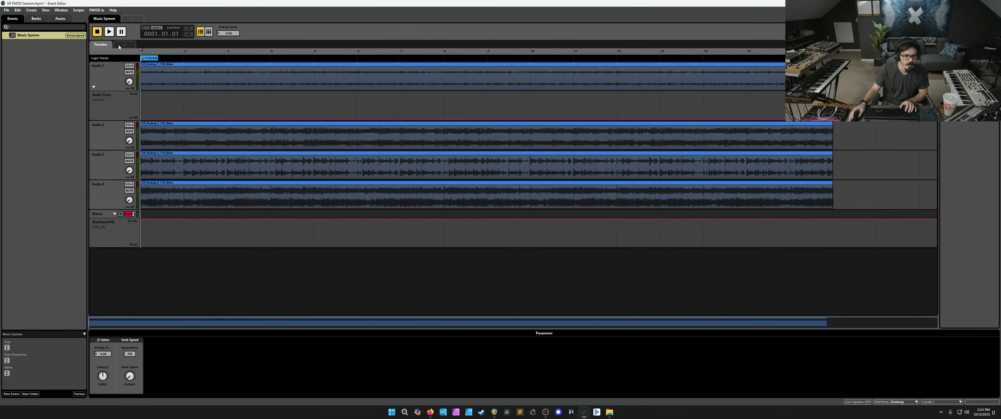
right_click(129, 82)
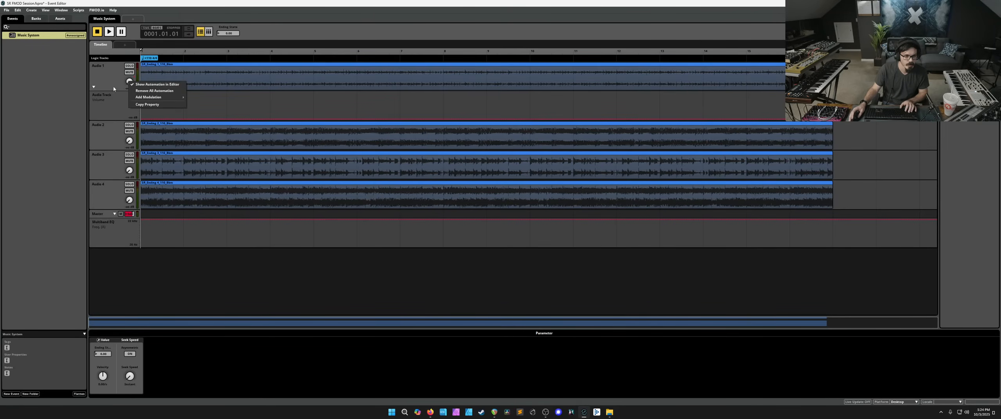
click(109, 105)
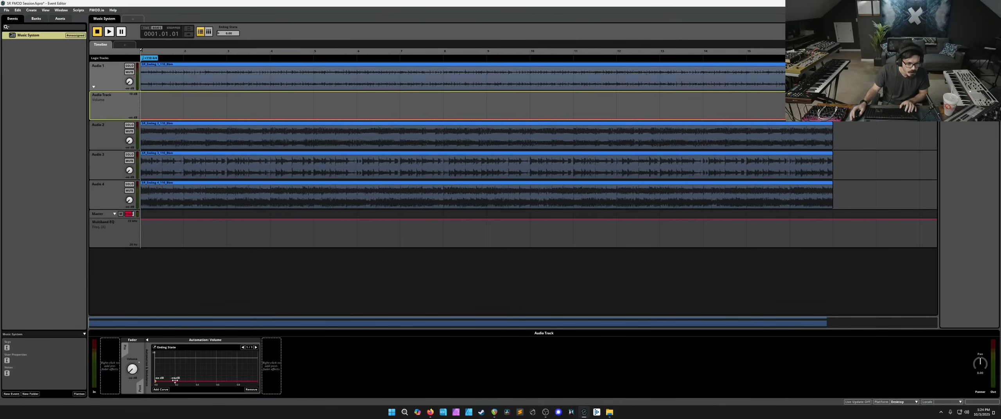
drag(175, 381, 180, 358)
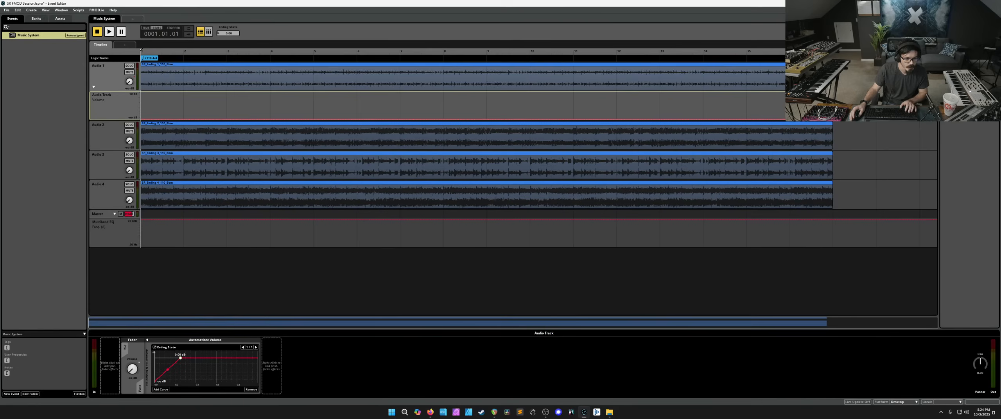
Step: Automate Audio 2's volume with an Ending State curve rising from -∞ dB at about 0.25 to 0 dB at about 0.5
click(132, 144)
right_click(135, 145)
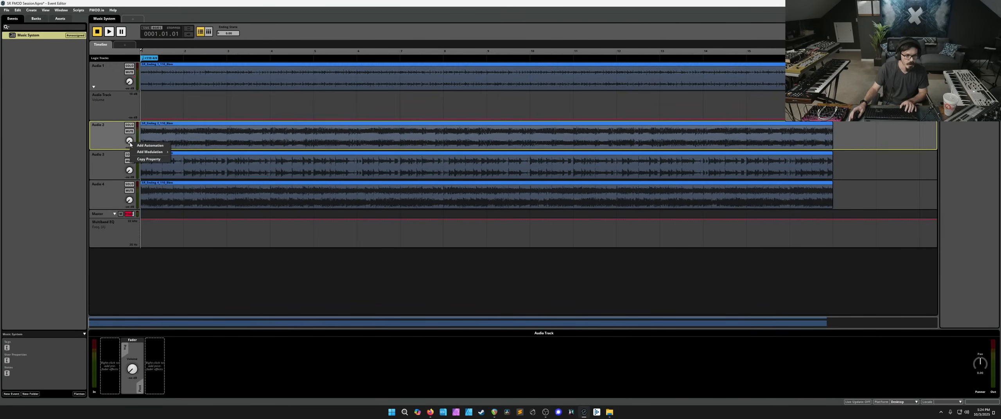
click(150, 145)
click(161, 389)
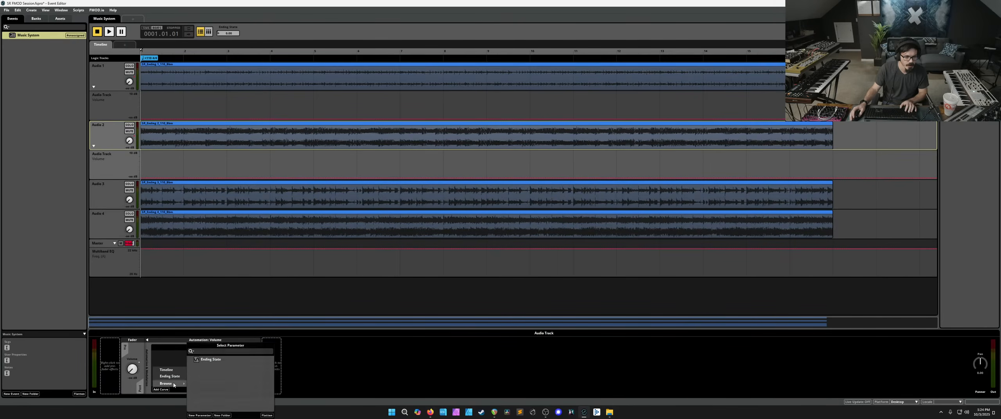
click(183, 377)
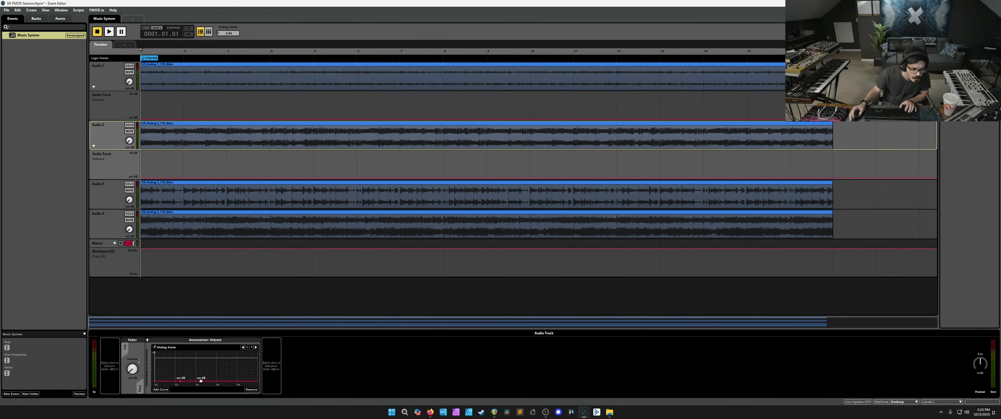
drag(201, 381, 206, 358)
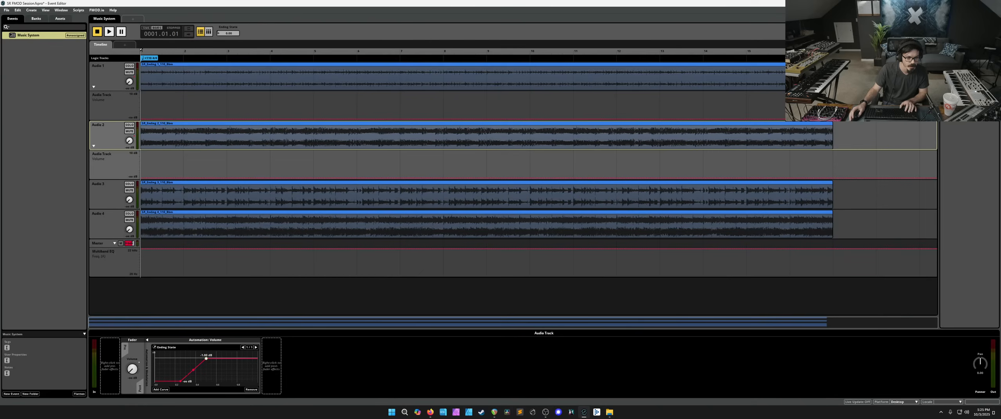
drag(206, 358, 206, 357)
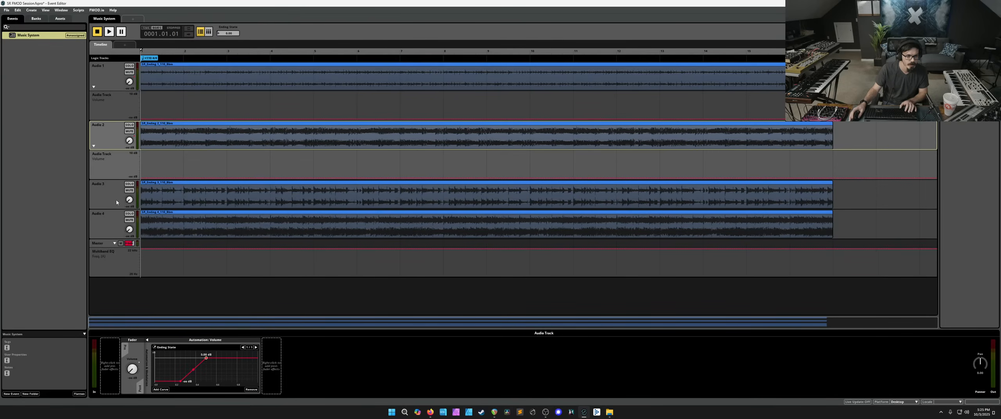
Step: Automate Audio 3's volume with an Ending State curve rising from -∞ dB at about 0.5 to about 0 dB near 0.7
right_click(131, 199)
click(143, 204)
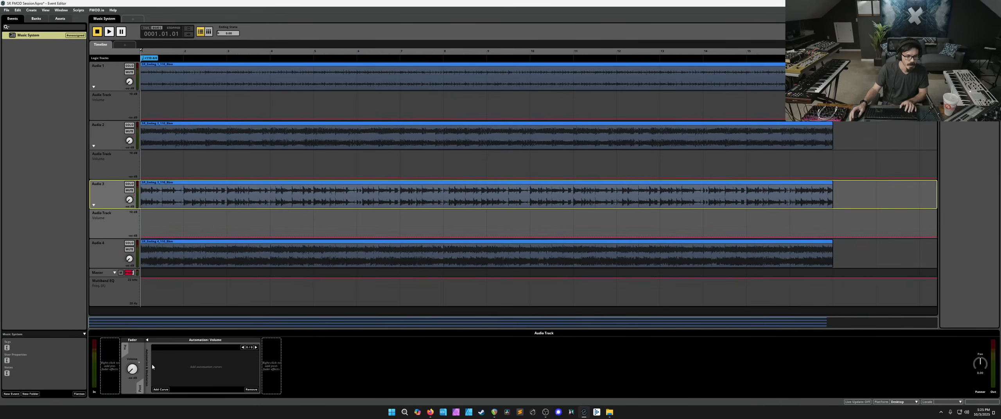
click(160, 391)
click(159, 391)
click(170, 378)
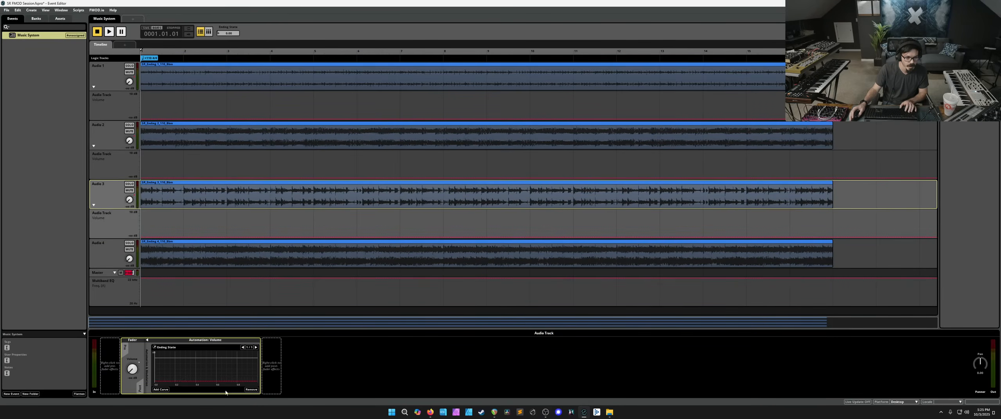
click(203, 381)
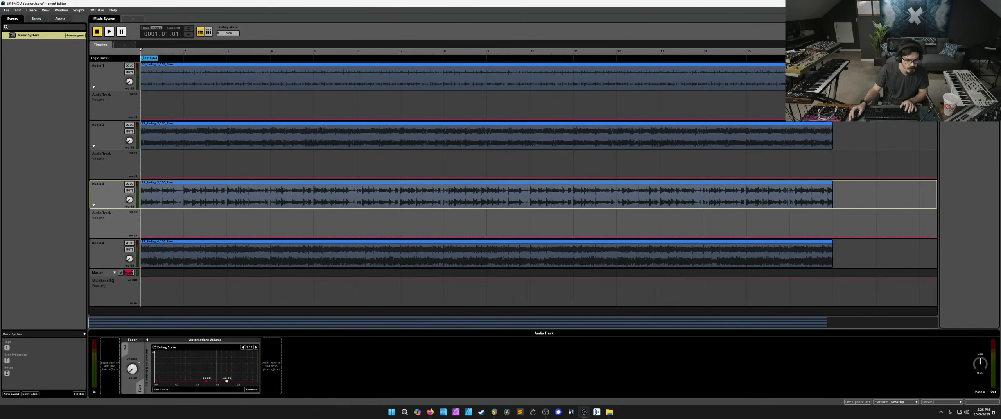
drag(227, 381, 227, 359)
Step: Automate Audio 4's volume with an Ending State curve that rises near the upper end of the parameter range
click(122, 257)
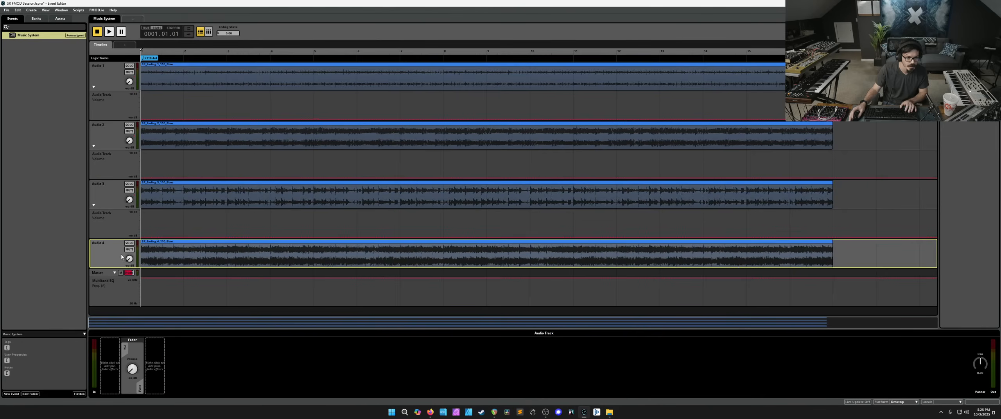
right_click(129, 261)
click(146, 265)
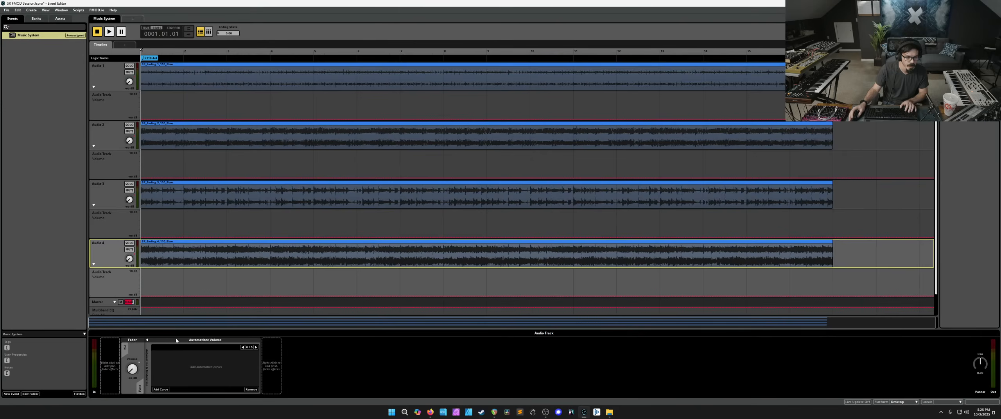
click(160, 390)
click(170, 380)
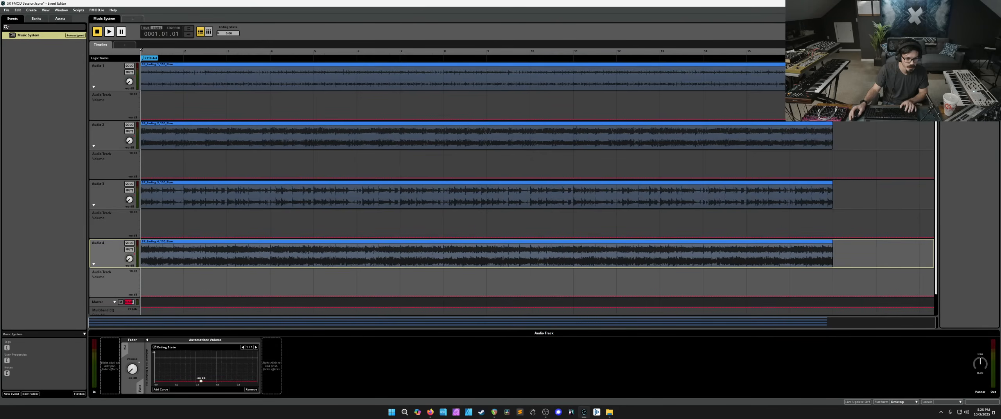
click(237, 372)
drag(237, 366, 242, 361)
Step: Select Audio 1's volume automation lane and play the event from the beginning to listen to the mix
click(114, 112)
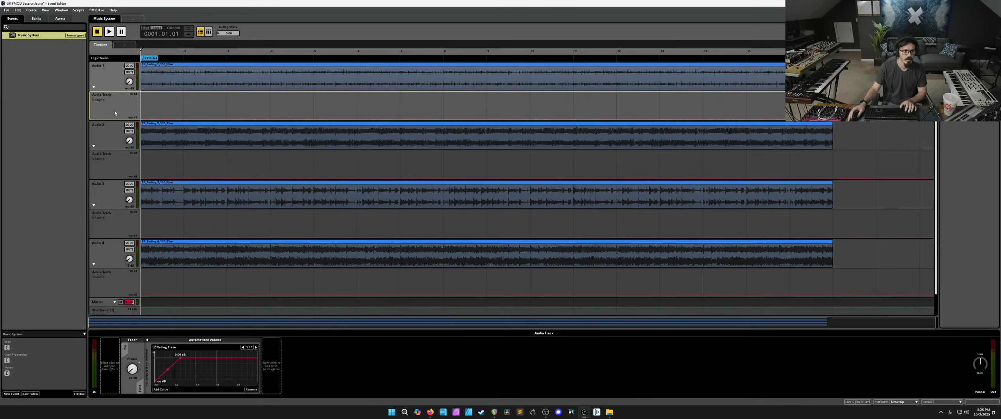
mouse_move(219, 33)
mouse_down()
mouse_move(233, 33)
mouse_move(218, 33)
mouse_up()
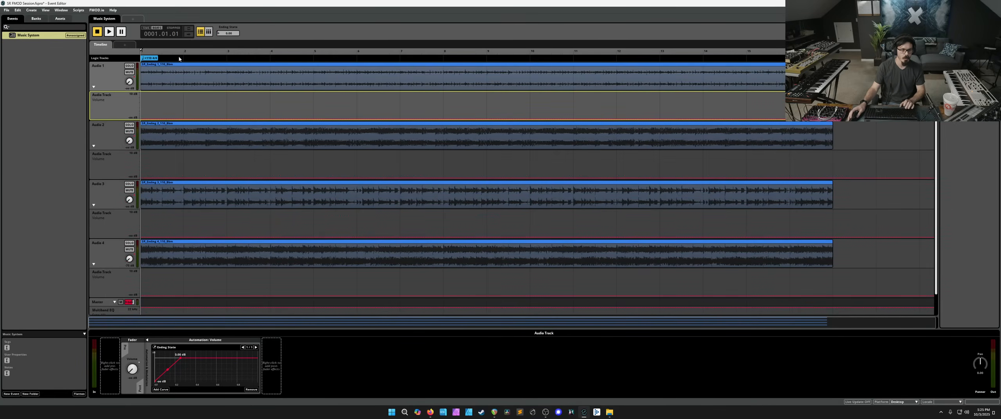
key(space)
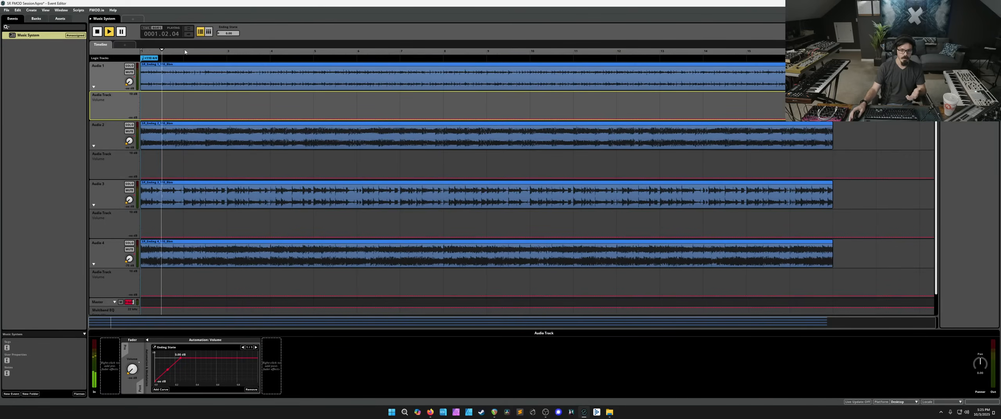
Step: Add a loop region spanning the full length of the audio clips from bar 1, and stop playback
right_click(174, 61)
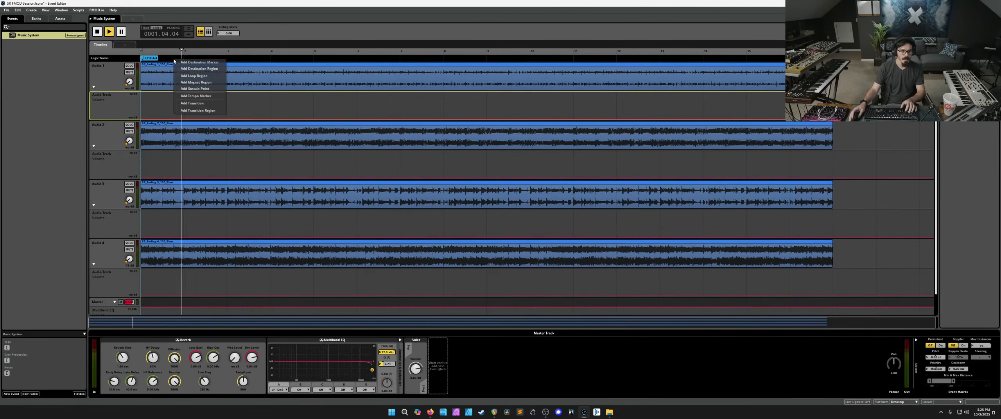
click(194, 76)
drag(189, 59, 834, 65)
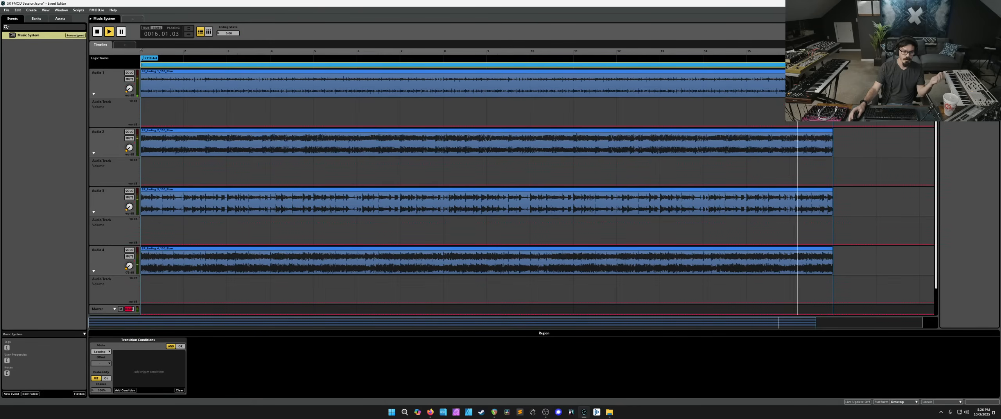
key(space)
Step: Add an FMOD Reverb effect before the fader on the Audio 1 track
click(115, 94)
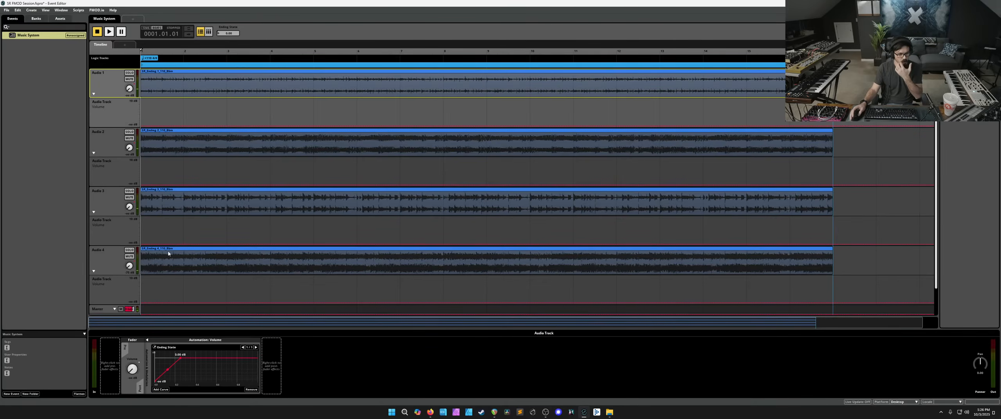
right_click(113, 361)
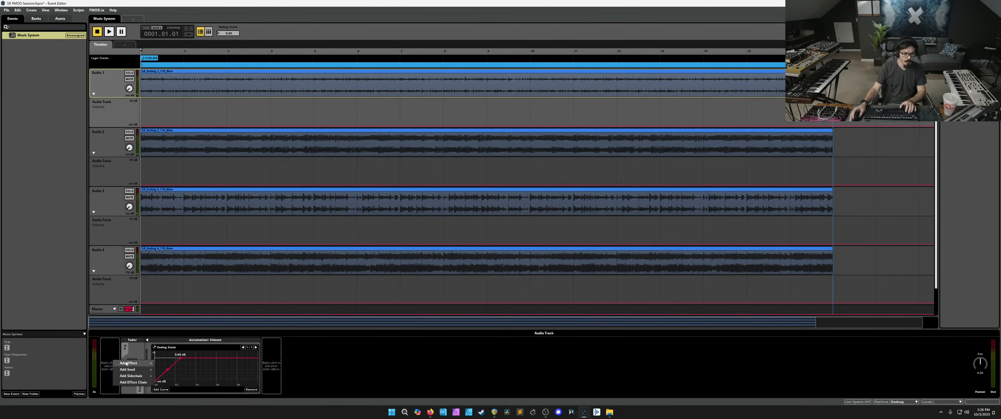
mouse_move(139, 363)
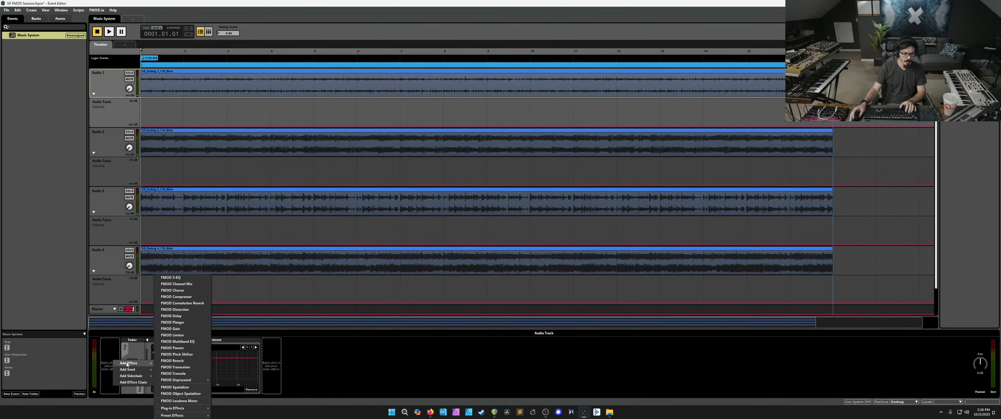
click(186, 361)
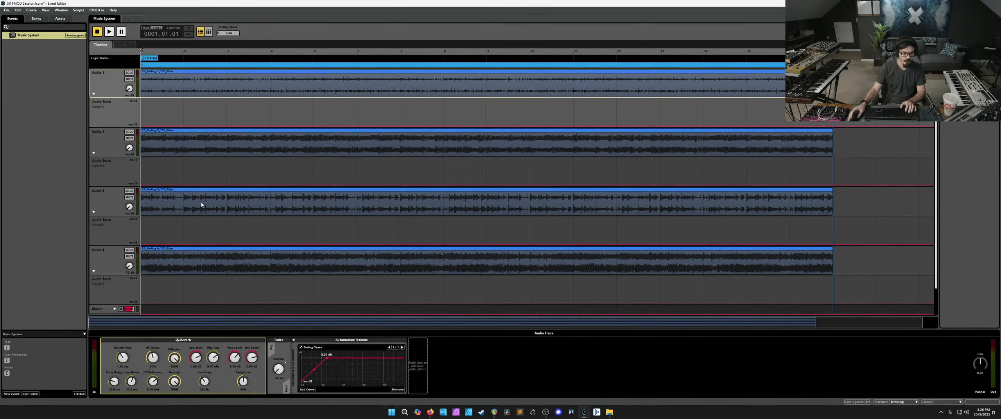
Step: Start playback and raise the Reverb Time and Wet Level of Audio 1's reverb
key(space)
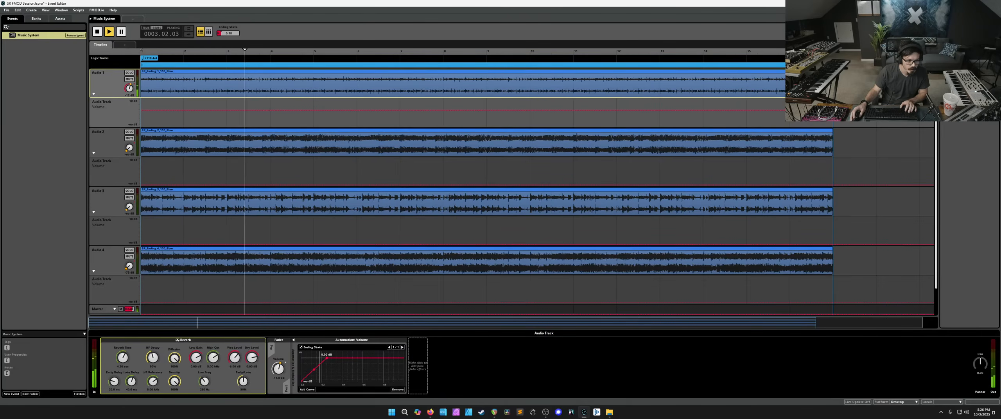
drag(124, 360, 128, 356)
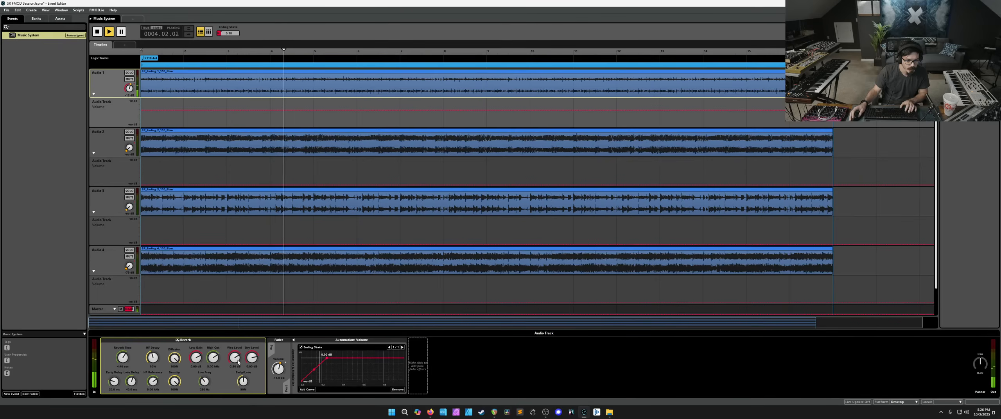
drag(237, 360, 238, 352)
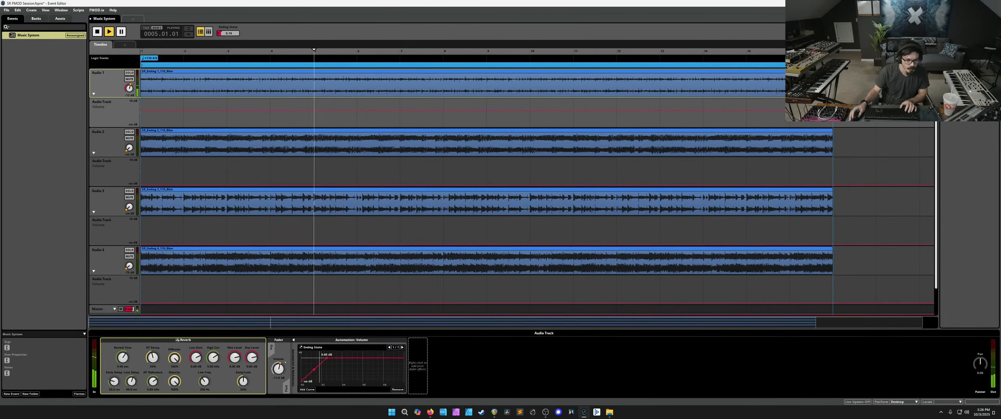
Step: Automate the Dry Level of Audio 1's reverb with an Ending State curve rising from -∞ dB to 0 dB early in the range
right_click(253, 359)
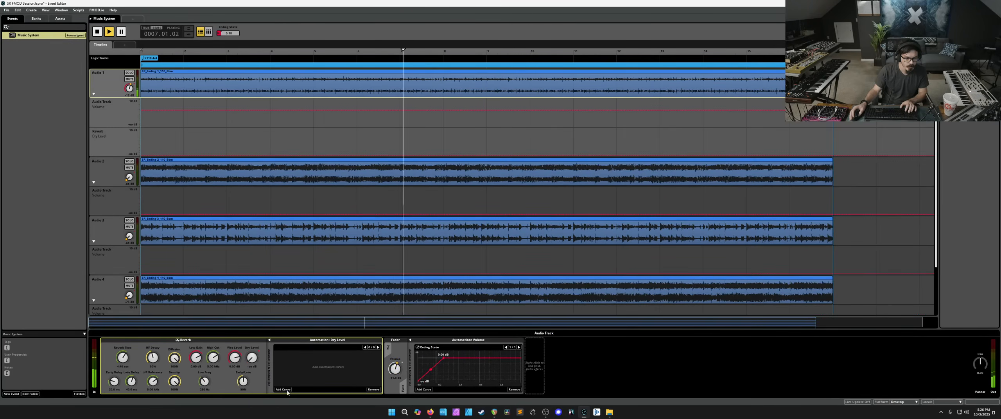
right_click(278, 369)
mouse_move(291, 383)
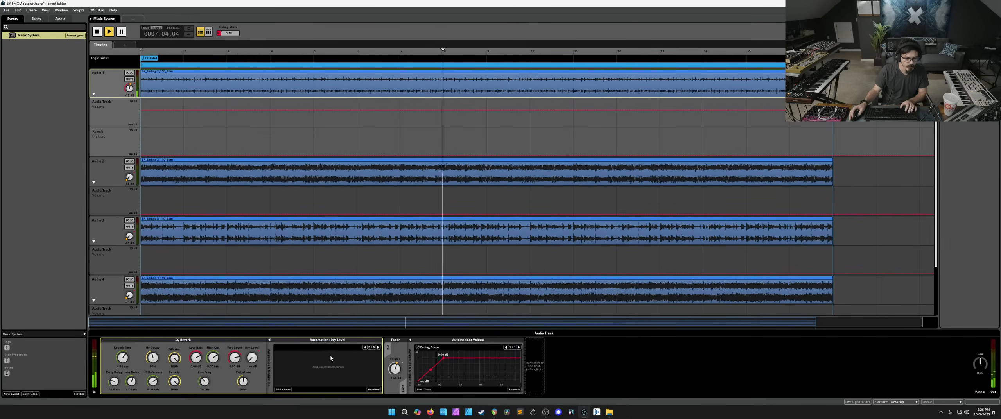
click(301, 374)
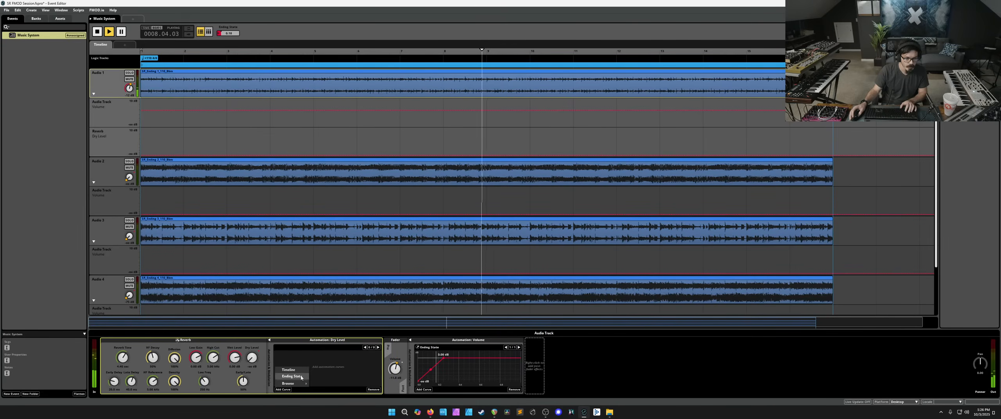
right_click(235, 363)
click(302, 382)
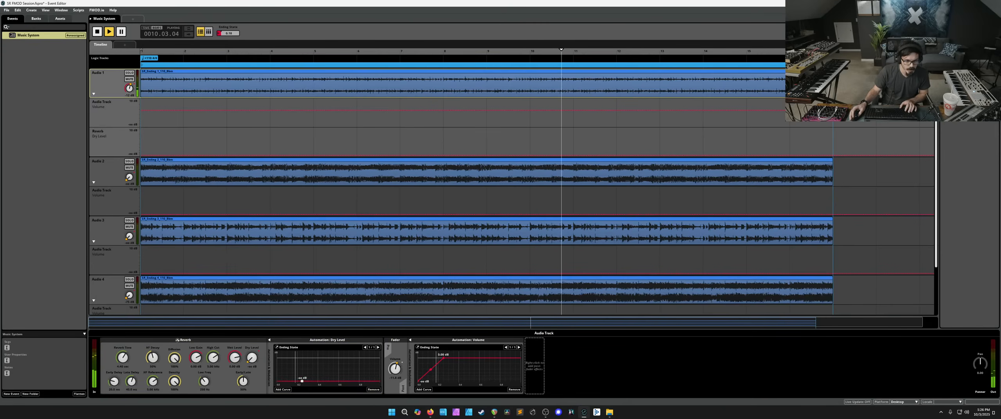
drag(302, 381, 292, 357)
Step: Automate the reverb's Wet Level with an Ending State curve falling from 0 dB to -∞ dB at about 0.3, and raise Ending State to its maximum
right_click(234, 358)
click(252, 361)
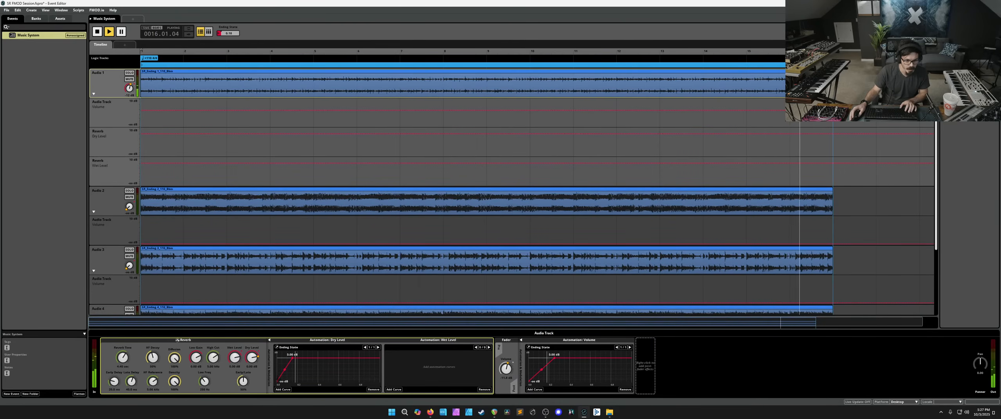
right_click(246, 368)
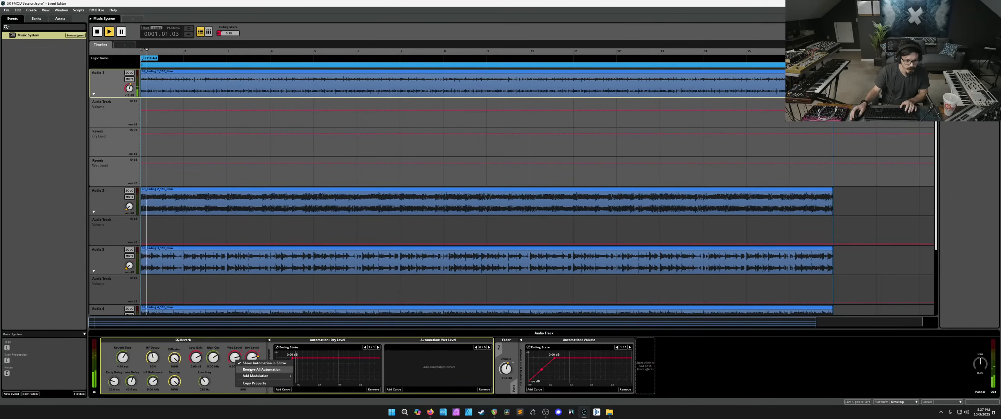
click(424, 382)
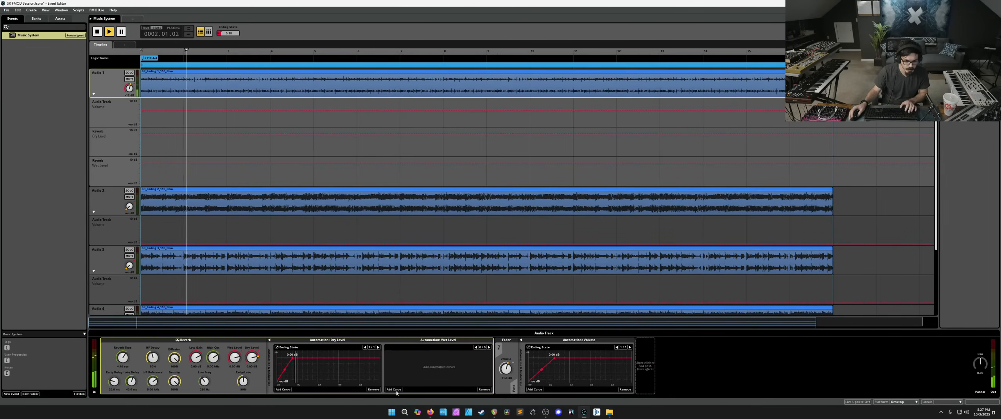
click(399, 389)
click(403, 376)
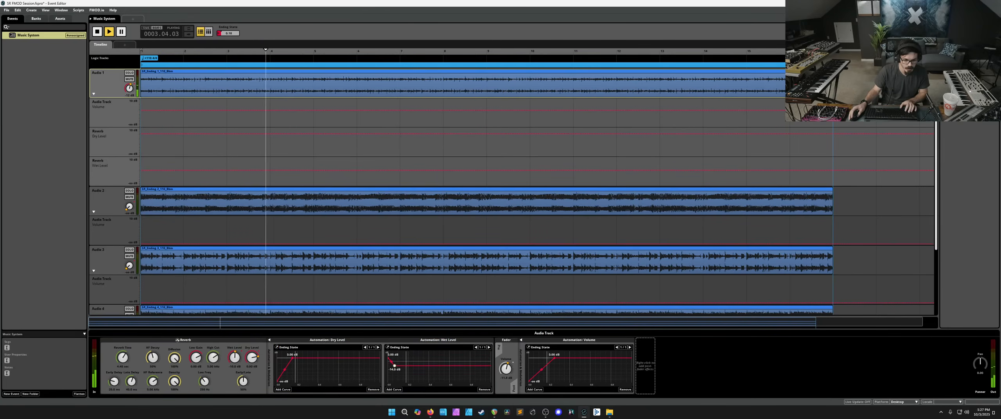
mouse_move(397, 358)
mouse_down()
mouse_move(408, 382)
mouse_move(398, 359)
mouse_up()
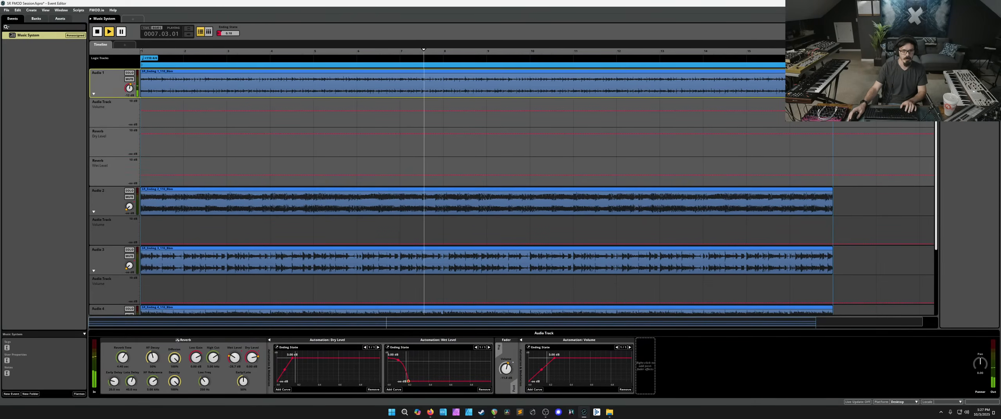
drag(229, 34, 228, 30)
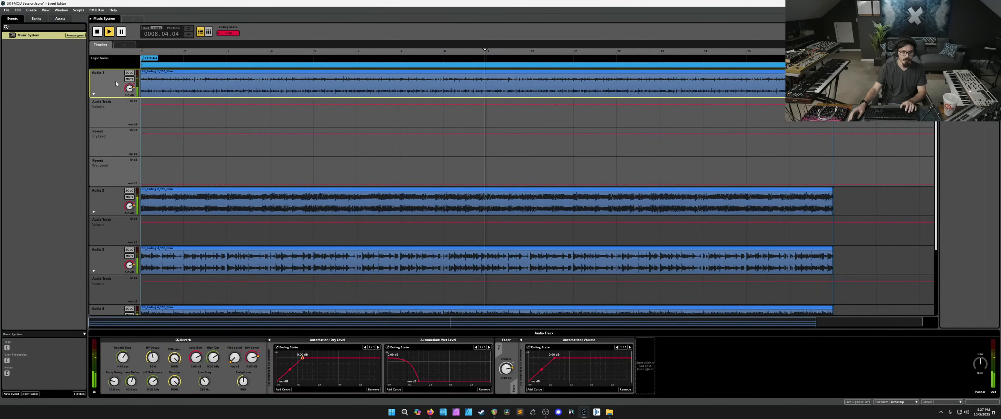
Step: Try removing the Reverb effect from the Master track during playback, stop the event and restore the effect
scroll(109, 91, down, 3)
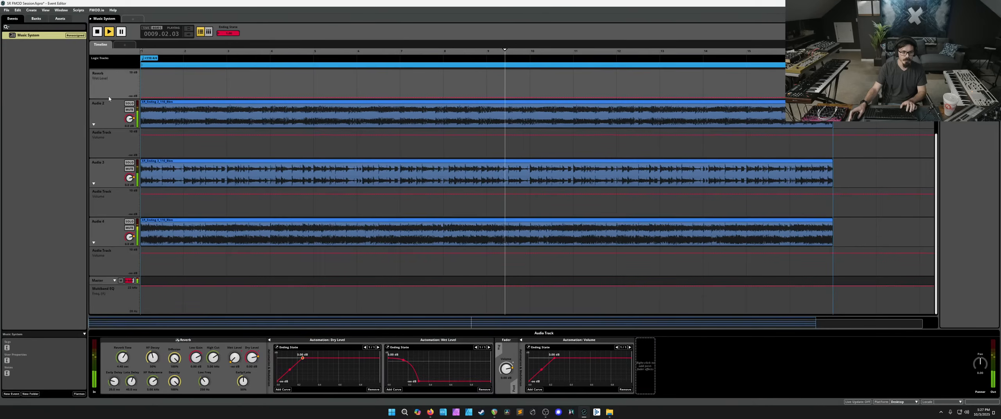
click(99, 282)
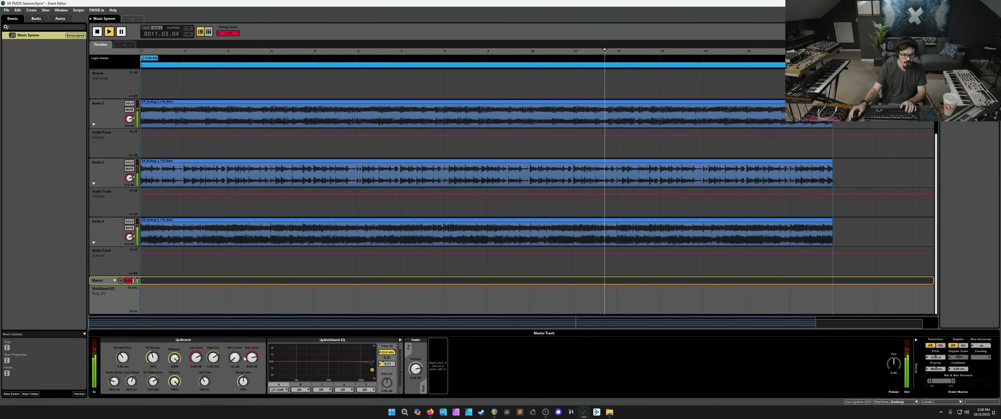
click(233, 347)
key(Delete)
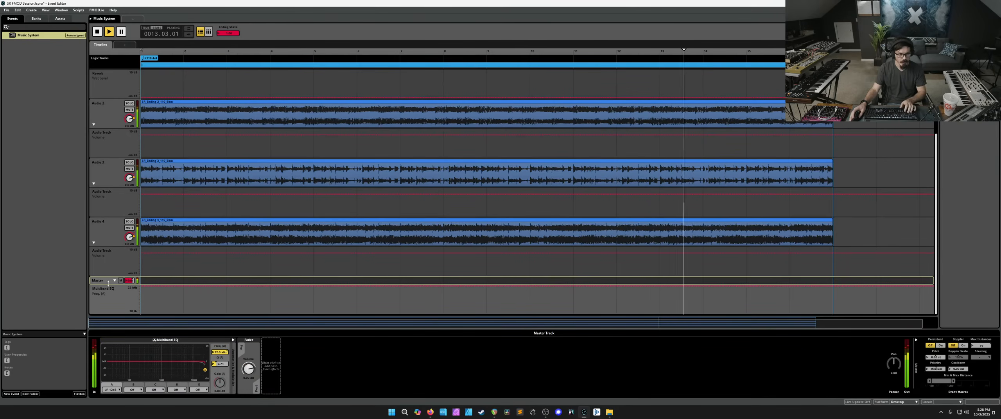
key(space)
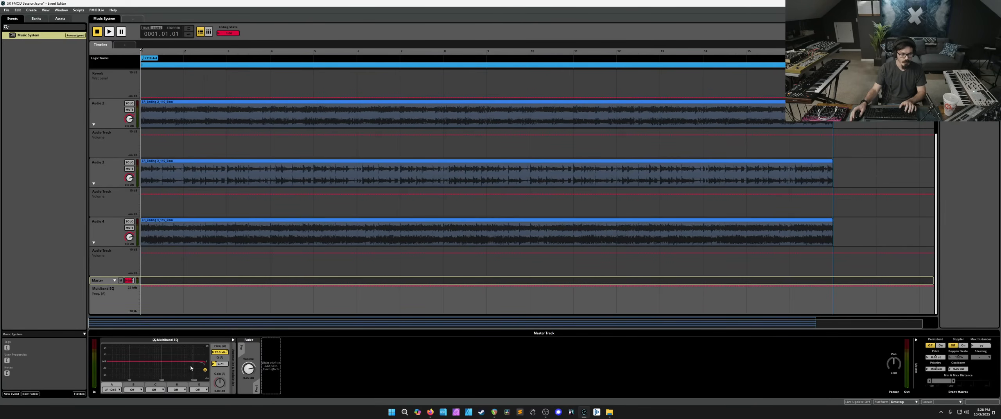
key(ctrl+v)
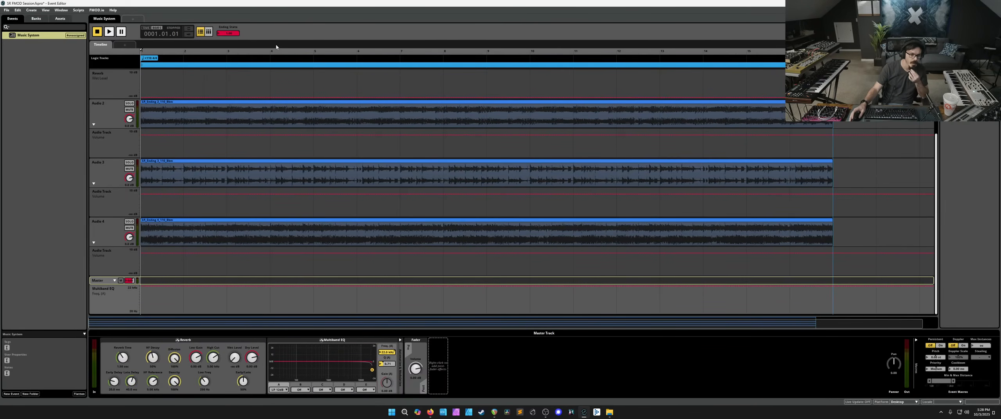
Step: Add an Ending State parameter sheet to the event and review the automation curves of all tracks
scroll(110, 92, up, 3)
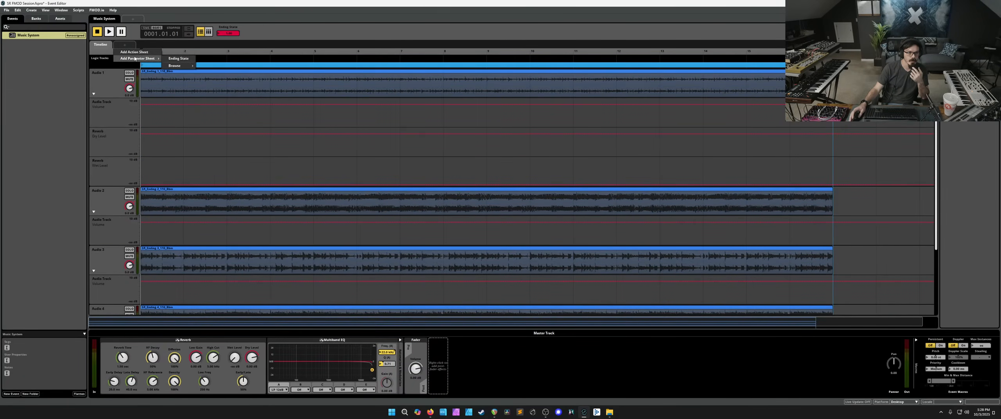
click(174, 59)
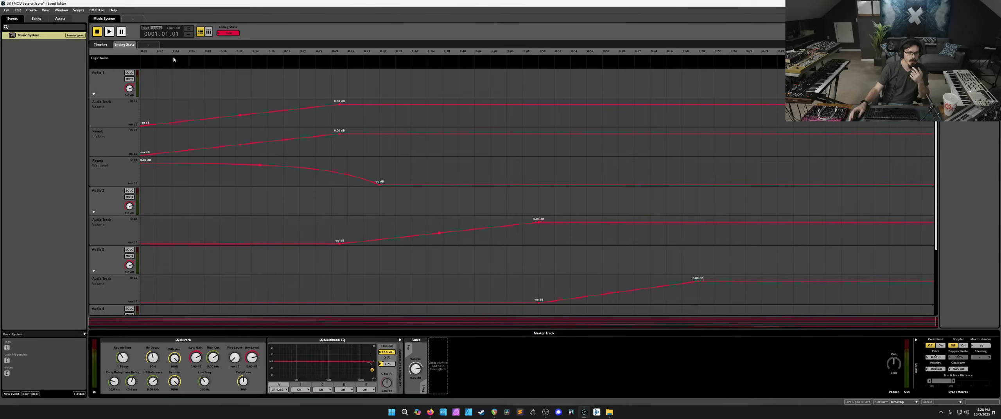
scroll(510, 169, down, 3)
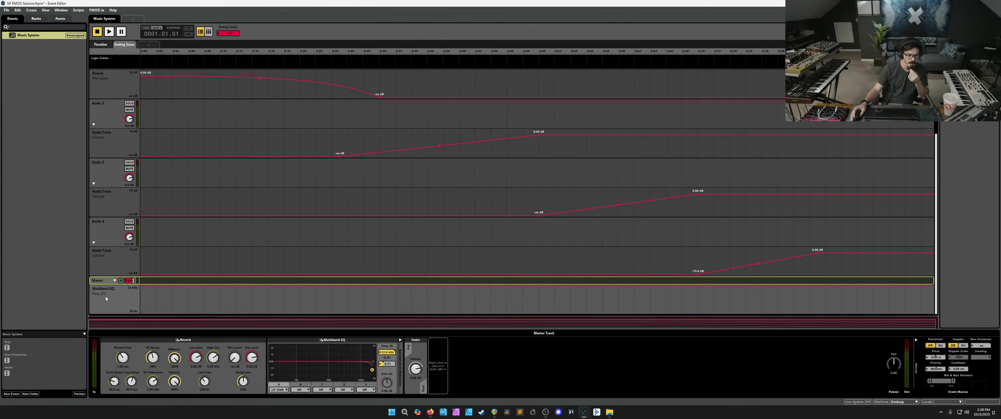
scroll(103, 289, up, 3)
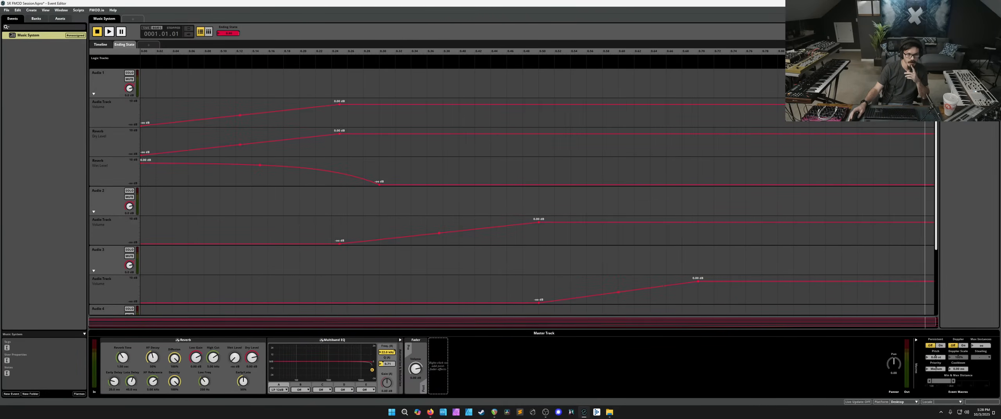
Step: Lower Ending State to about 0.19, play the event briefly to listen, stop it and return Ending State to 0.00
drag(227, 35, 227, 46)
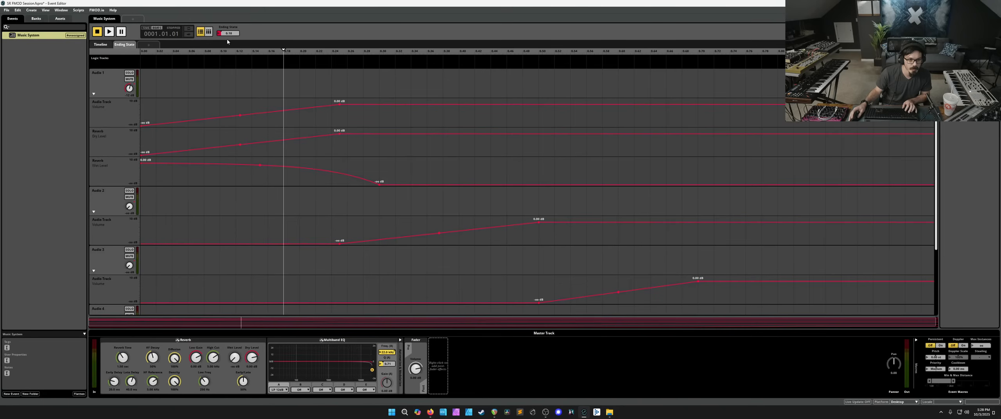
drag(227, 34, 227, 40)
key(space)
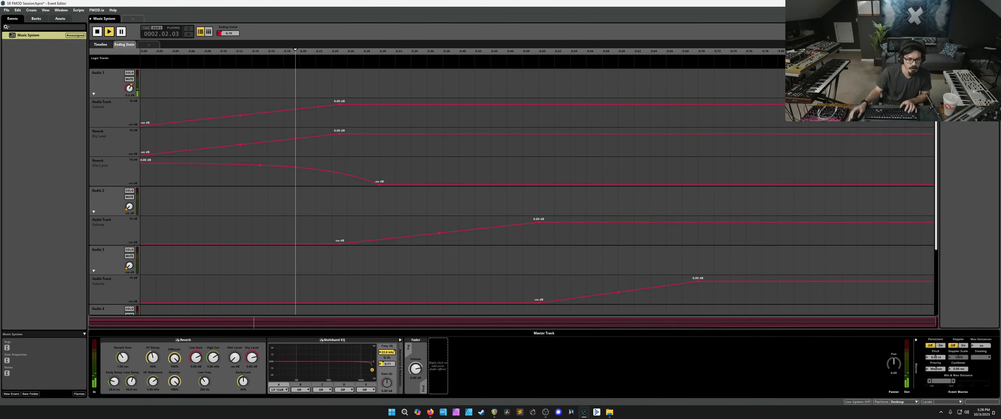
key(space)
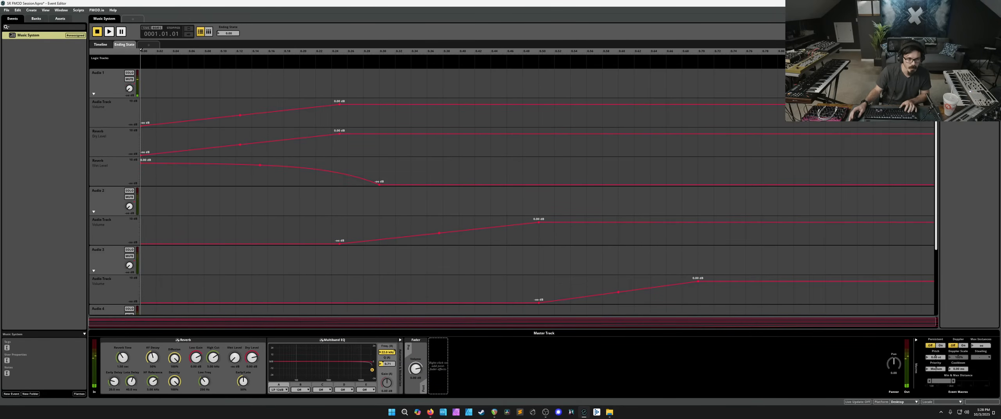
Step: Shape the Master Multiband EQ's Freq (A) automation on the Ending State sheet to rise from a low cutoff at 0 to 22.0 kHz at about 0.3
scroll(132, 280, down, 3)
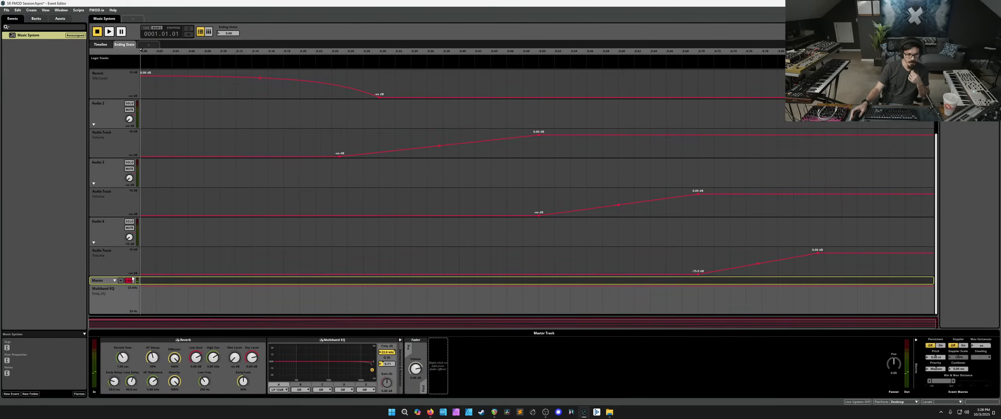
right_click(387, 352)
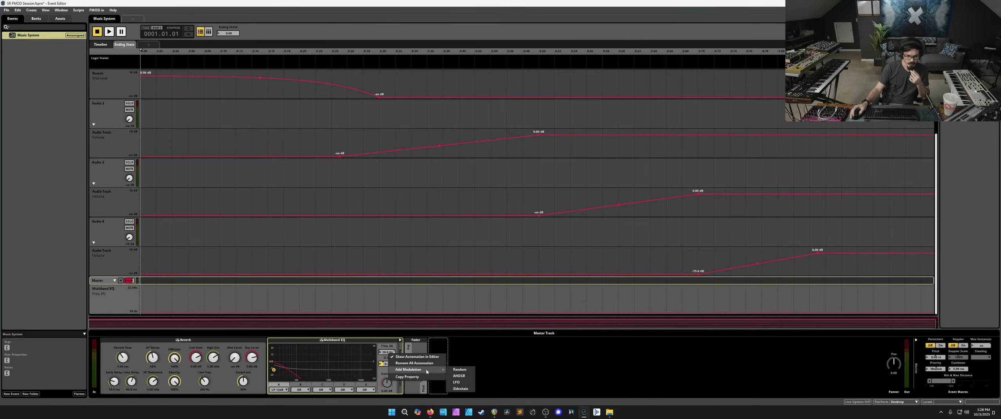
click(179, 301)
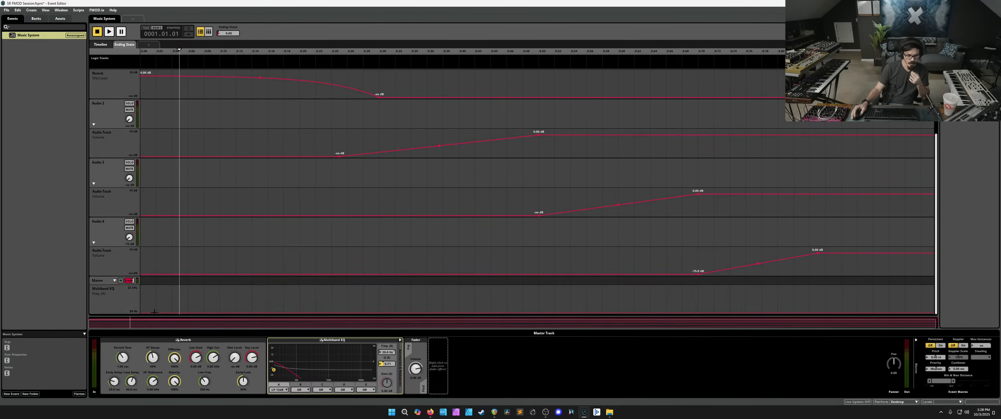
drag(141, 313, 271, 287)
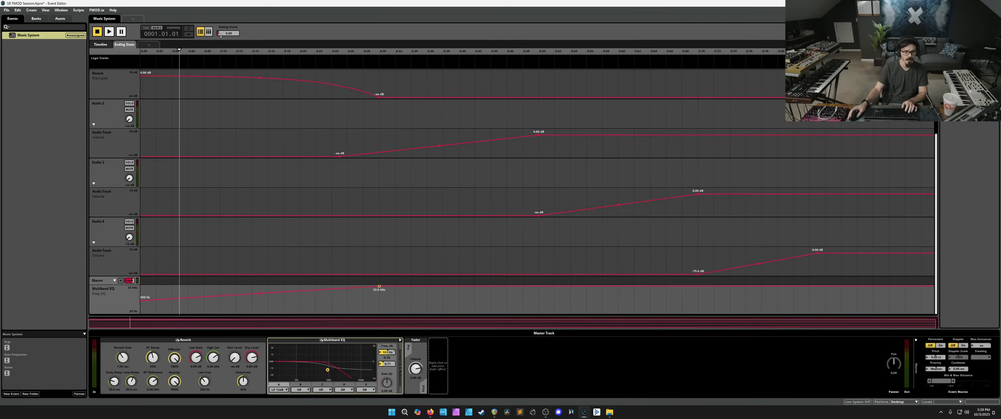
Step: Play the event and sweep Ending State from 0.00 up to its maximum to audition the layers, and return it to 0.00
drag(221, 34, 221, 40)
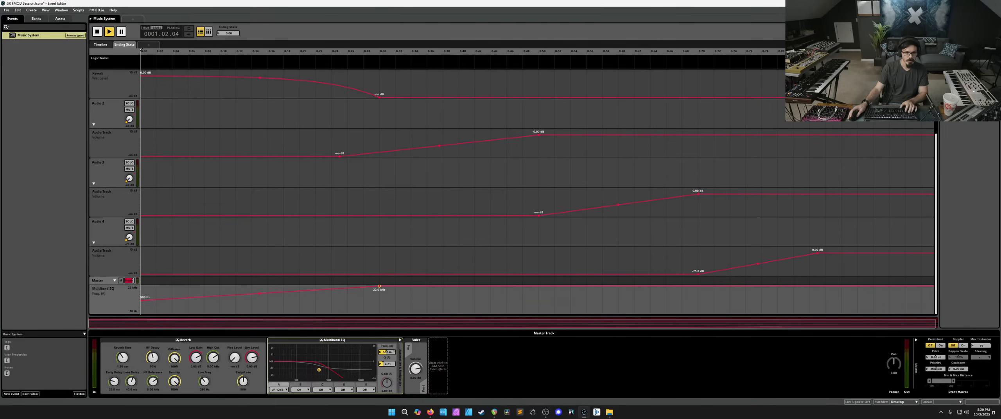
drag(141, 50, 785, 50)
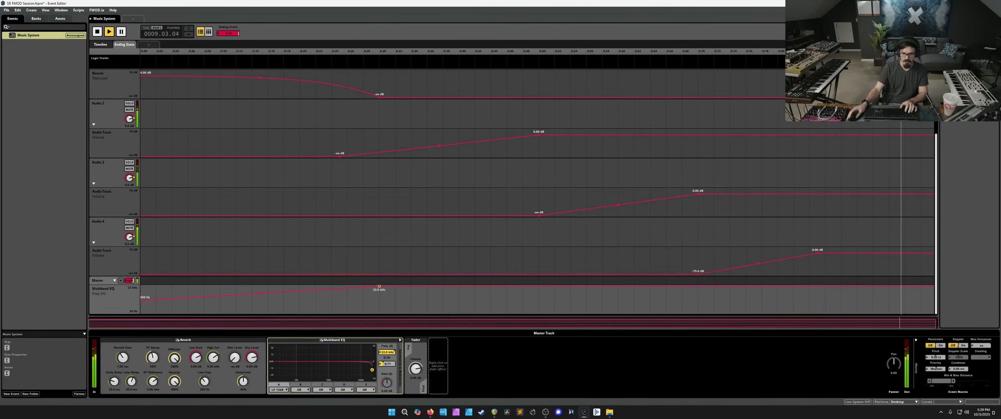
drag(846, 50, 141, 50)
Step: Save the project and collapse the automation lanes of Audio 1 through Audio 4 on the event's Timeline
click(106, 45)
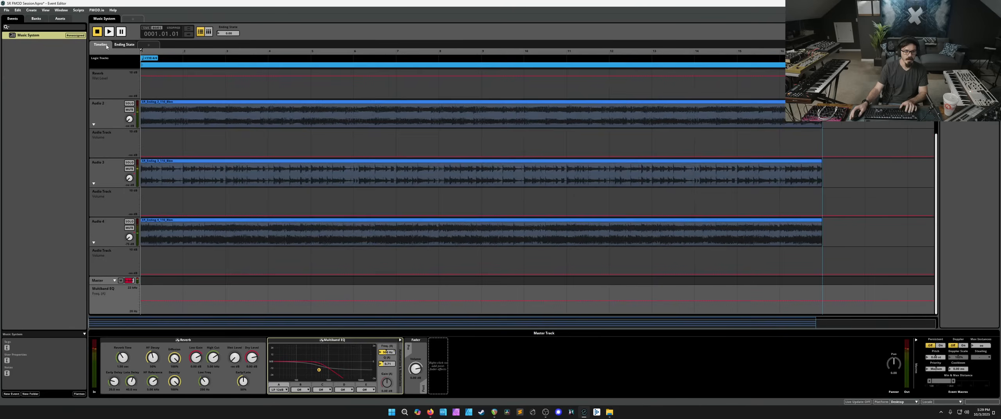
click(68, 84)
key(ctrl+s)
click(36, 36)
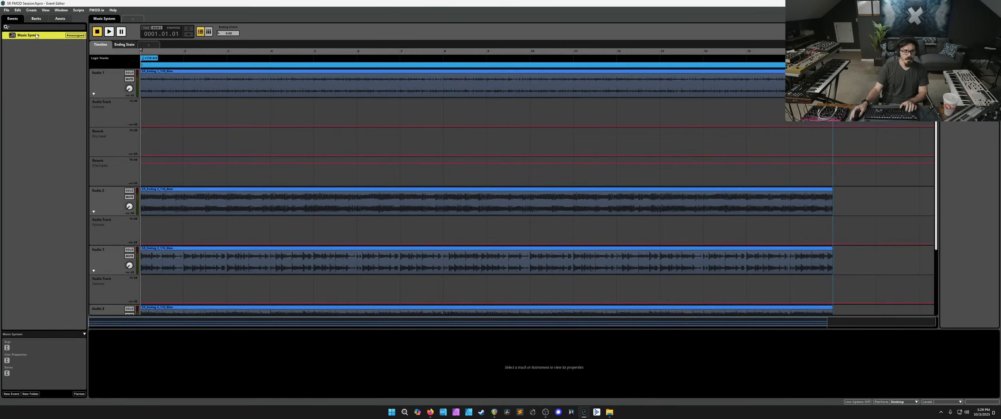
click(94, 94)
click(93, 123)
click(93, 153)
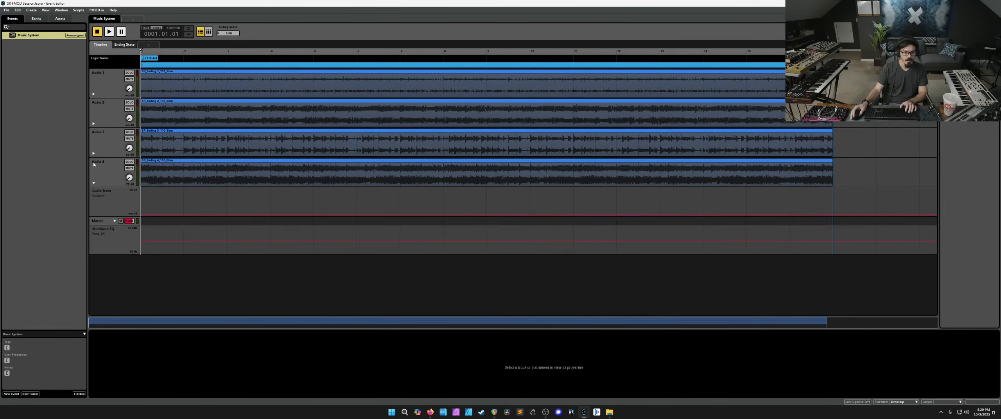
click(93, 183)
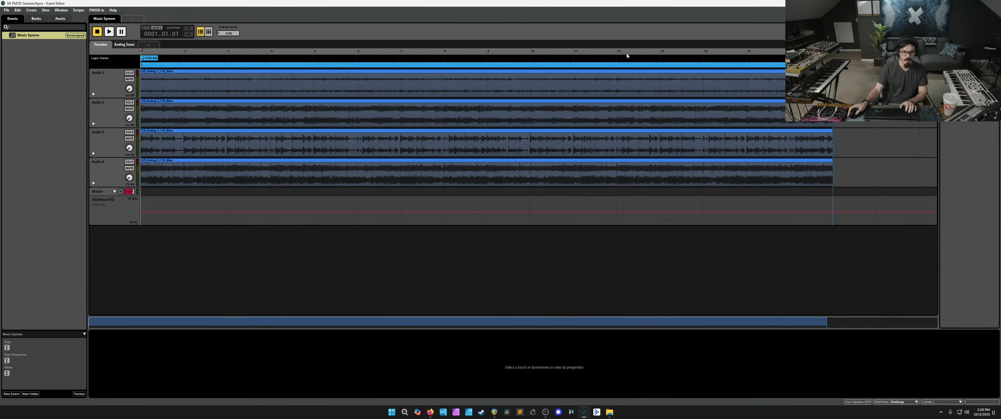
Step: Add a transition region to the logic tracks and stretch it across the full length of the loop region
right_click(516, 62)
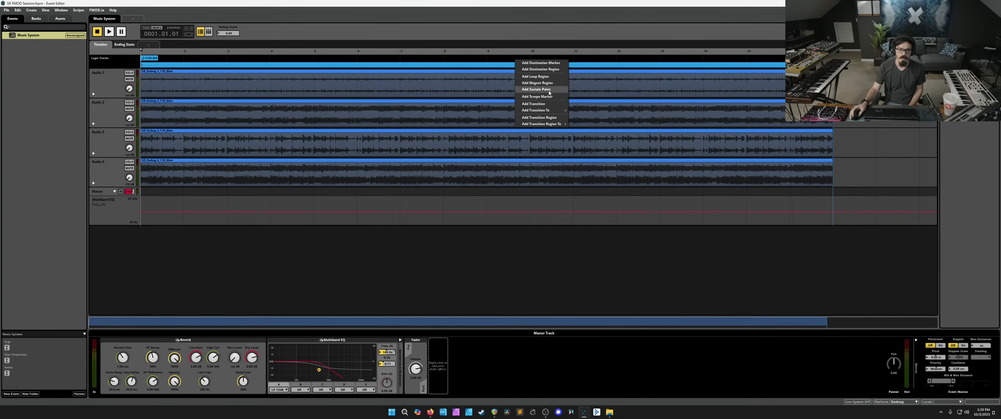
click(549, 118)
drag(530, 60, 752, 87)
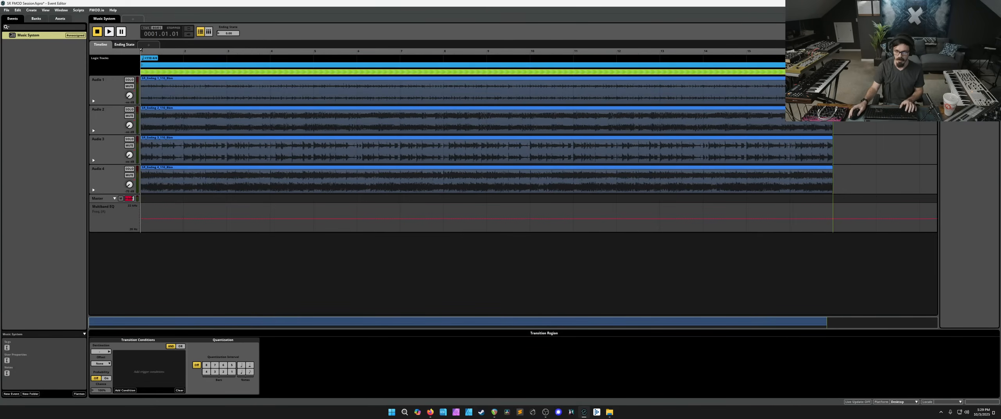
Step: Add a destination marker named Hold Loop at bar 18 and make it the transition region's destination
right_click(880, 67)
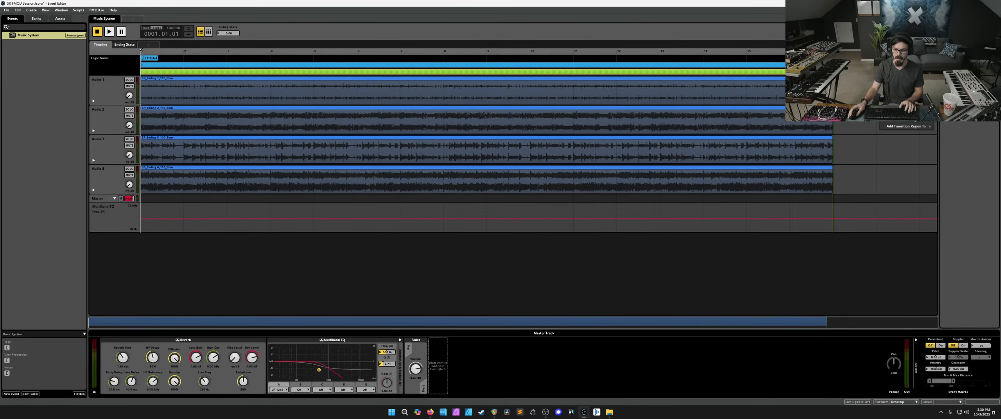
click(899, 80)
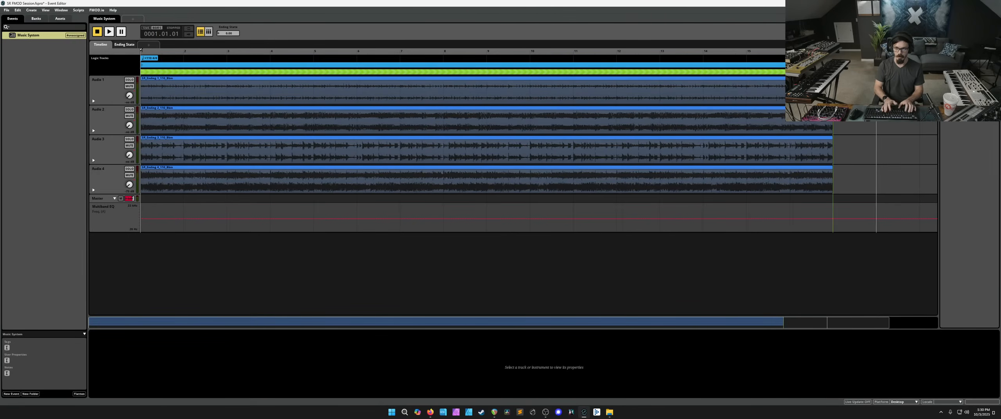
click(810, 72)
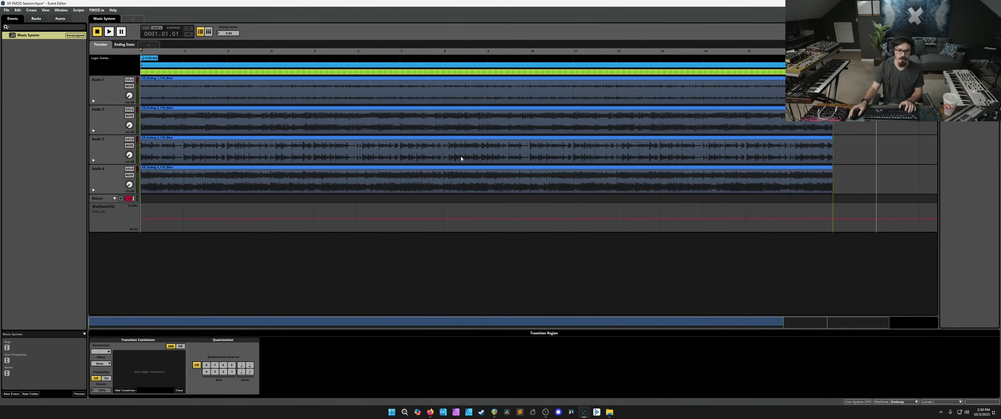
click(104, 352)
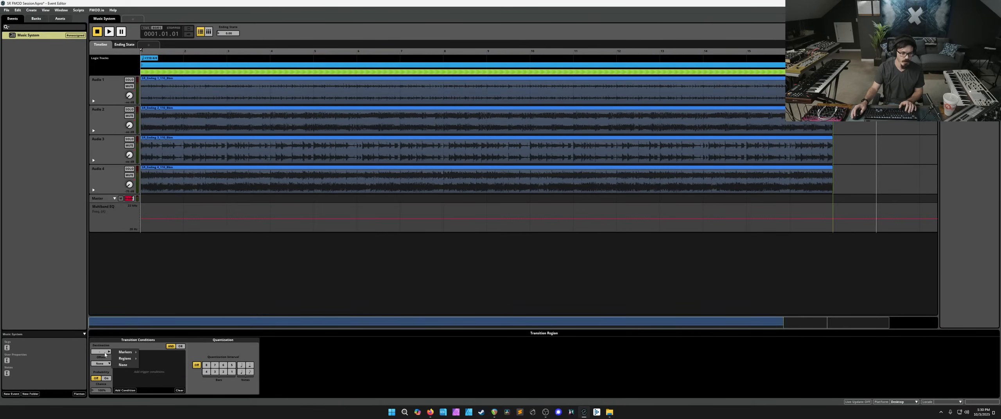
click(151, 352)
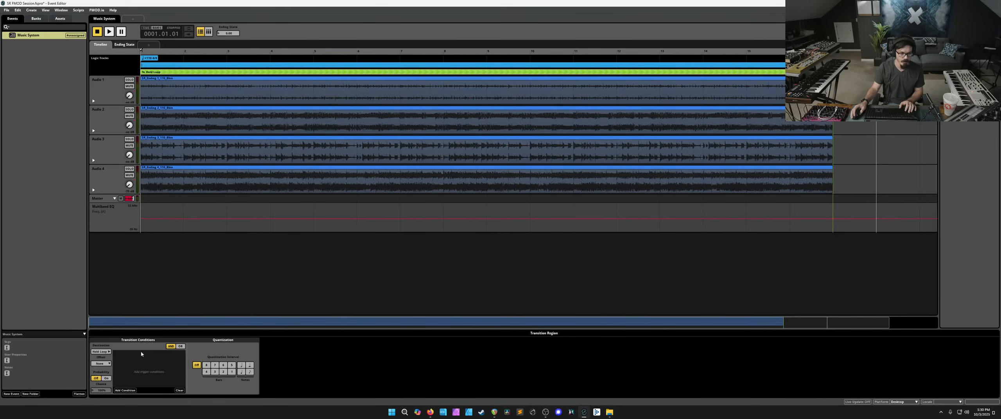
Step: Add a parameter condition using a new continuous parameter named Hold Time, limited to the top of its range, to the transition region
click(131, 390)
mouse_move(145, 379)
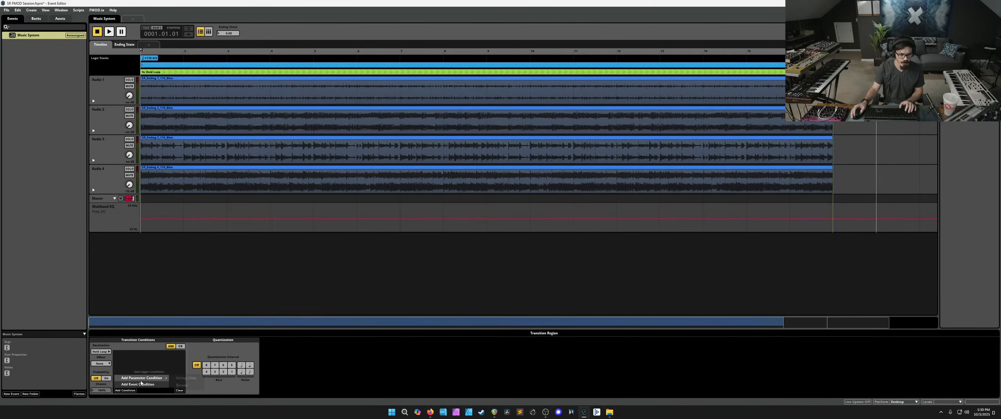
mouse_move(186, 386)
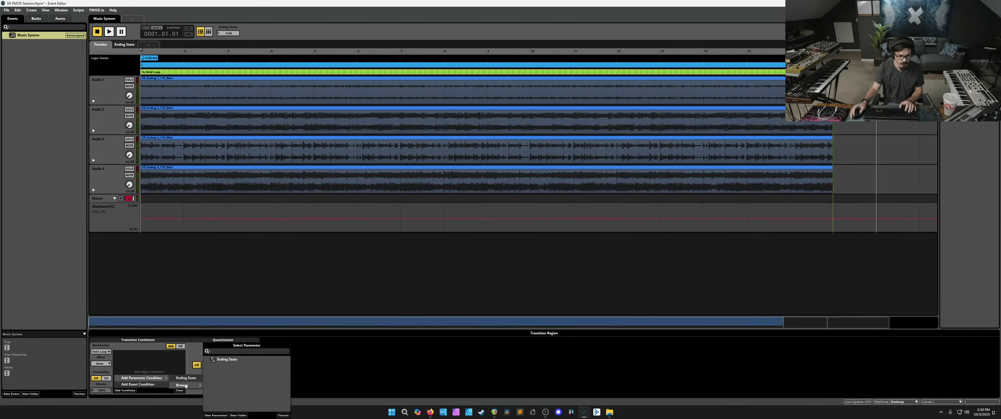
click(216, 415)
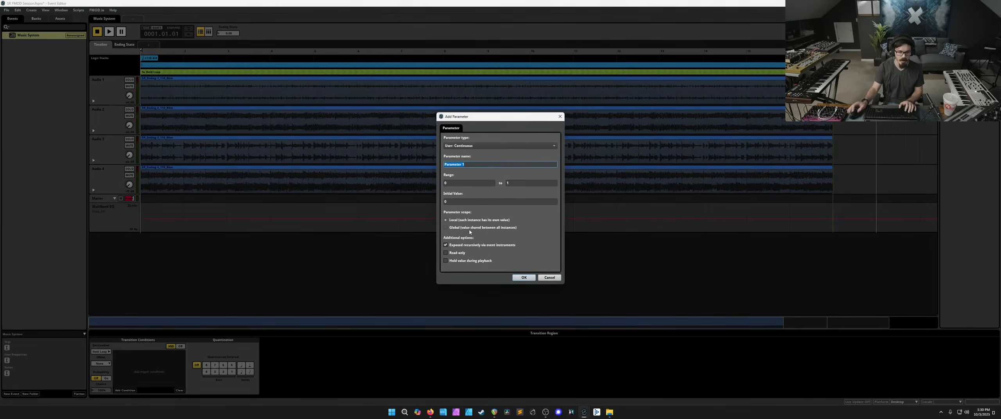
text(Hold Time)
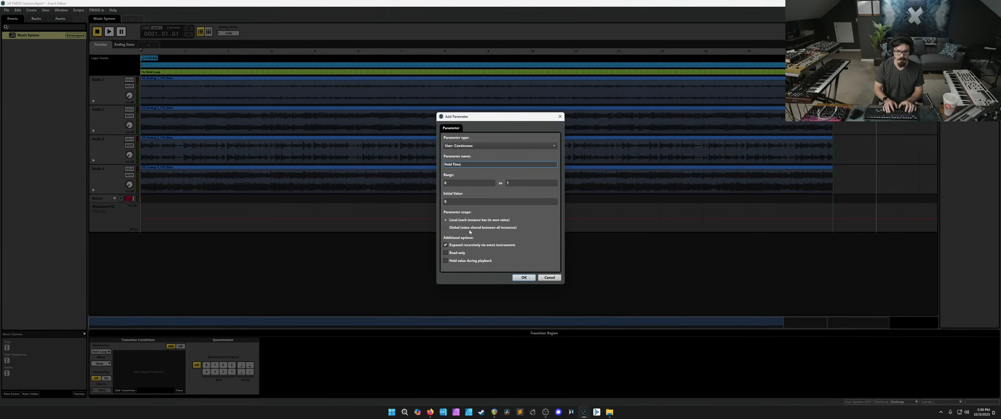
key(Return)
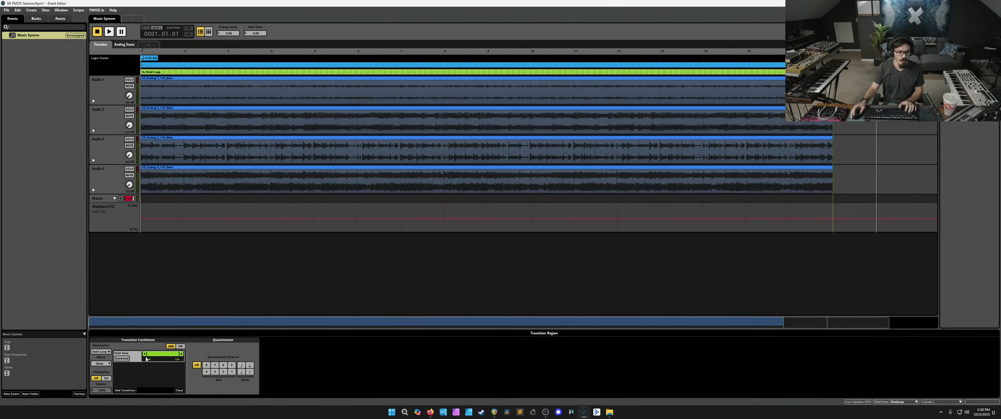
drag(145, 359, 171, 359)
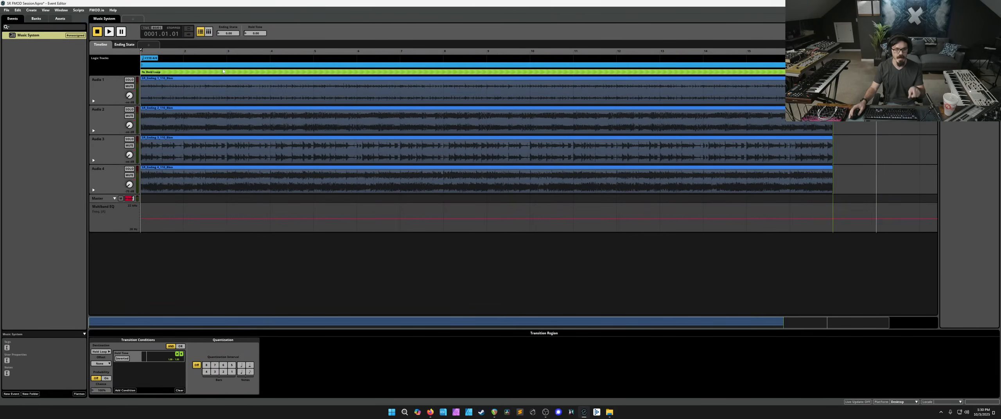
Step: Set the transition region's quantization to a half note while auditioning the event from bar 2, and save the project
click(191, 51)
key(space)
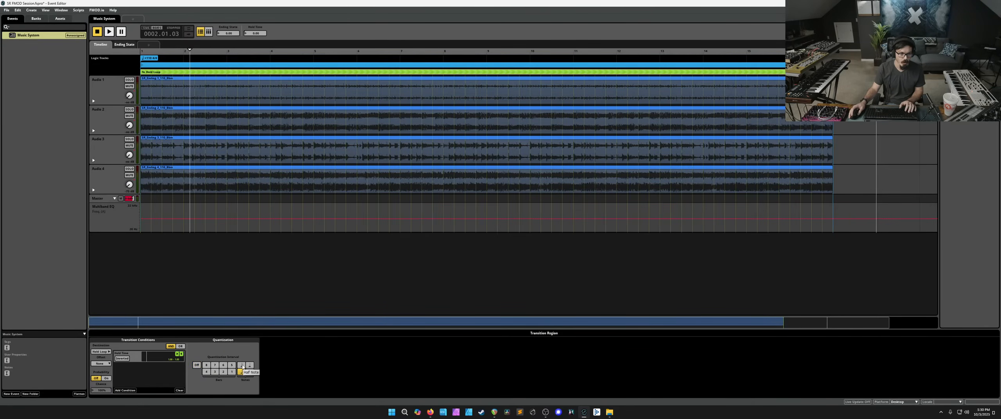
key(space)
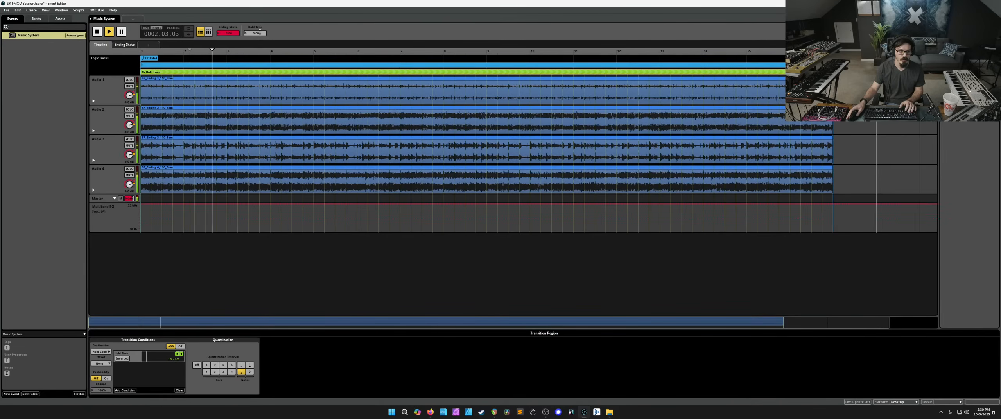
click(258, 32)
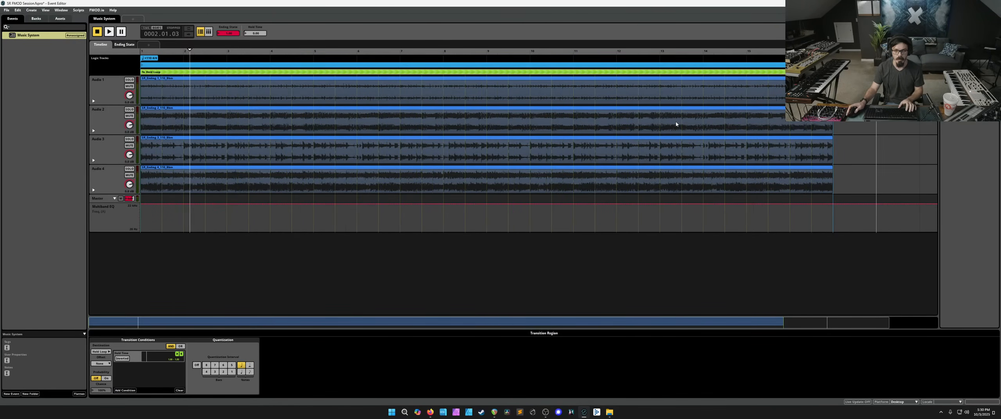
click(901, 91)
key(ctrl+s)
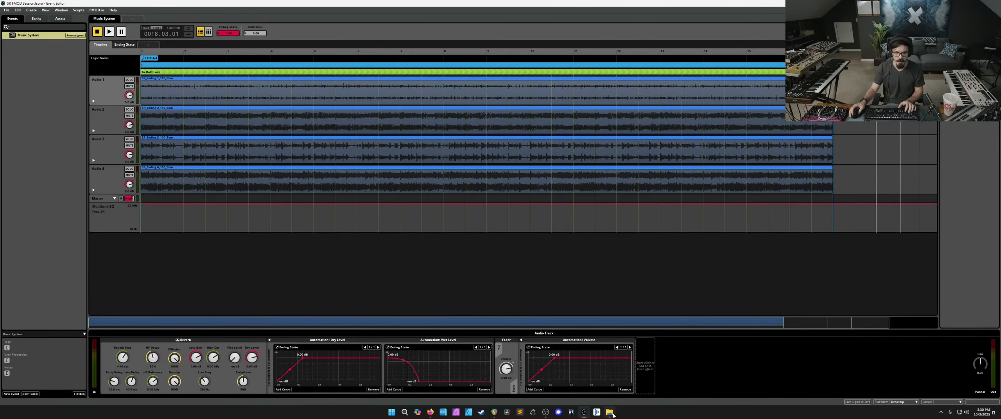
Step: Import the SR_Hold Drums and SR_Hold audio files from the FMOD stream folder into the project's assets
click(61, 20)
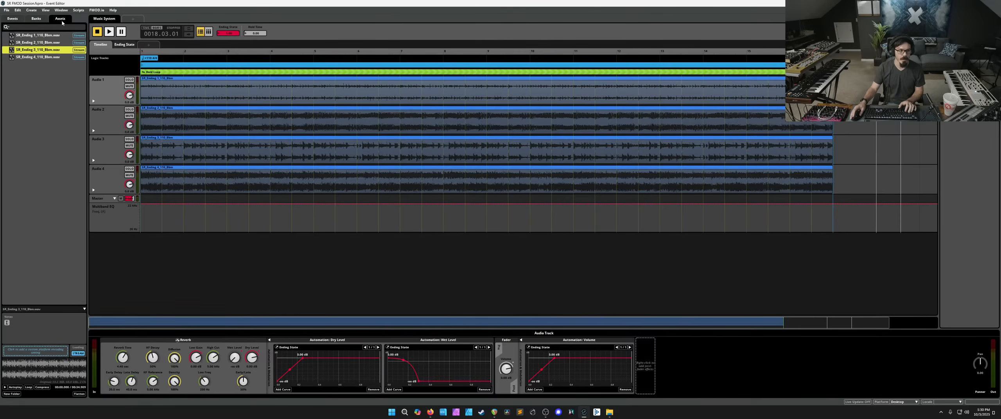
right_click(50, 95)
click(50, 96)
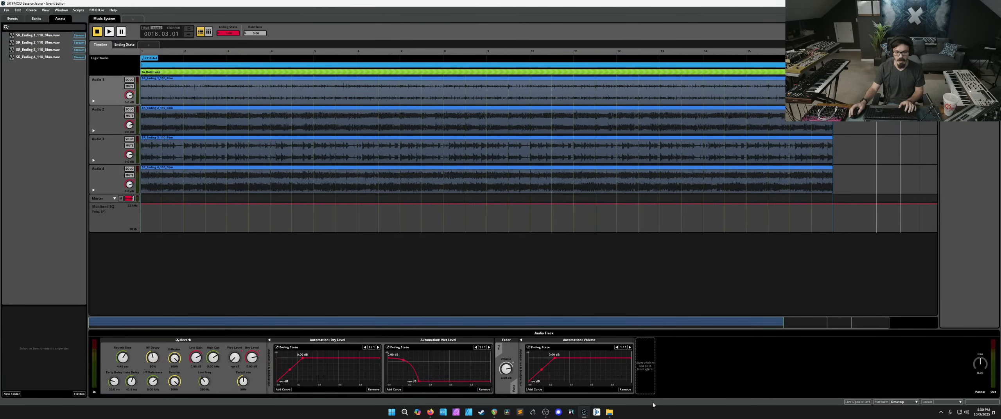
click(613, 414)
click(647, 123)
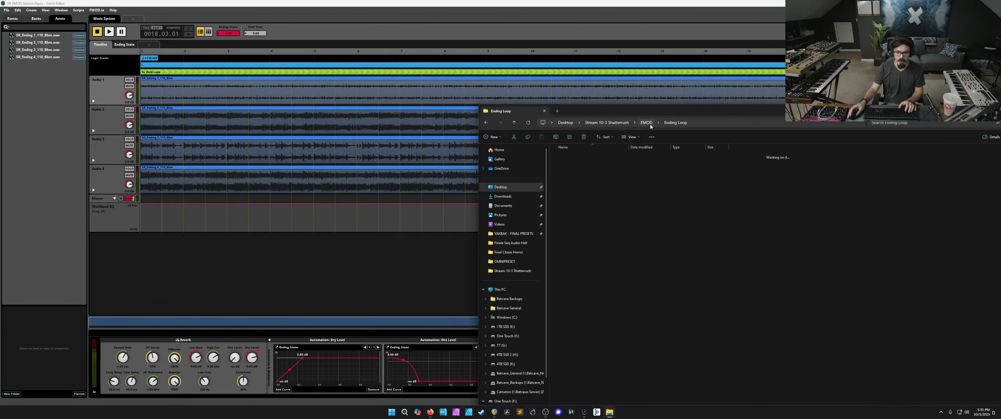
double_click(599, 165)
drag(586, 178, 74, 145)
click(315, 212)
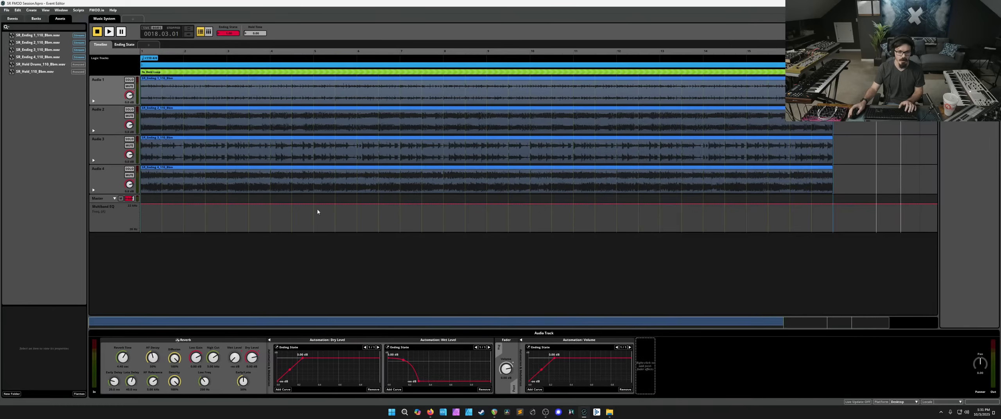
Step: Add two new audio tracks below Audio 4
click(107, 182)
right_click(106, 182)
click(125, 195)
right_click(108, 198)
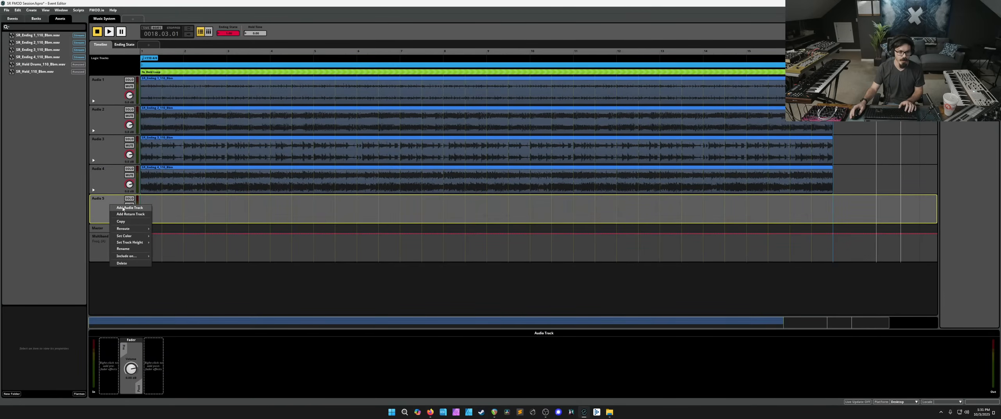
click(125, 210)
Step: Place the SR_Hold clip on Audio 5 and the SR_Hold Drums clip on Audio 6, both starting at the Hold Loop marker
click(43, 64)
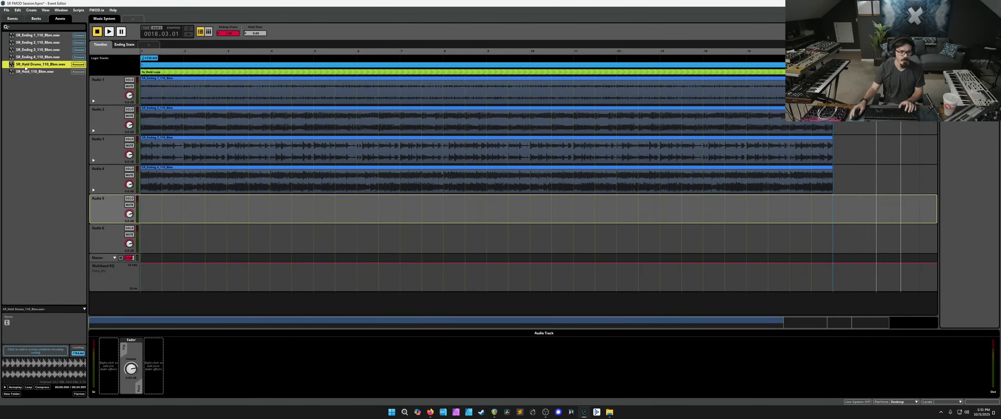
click(33, 72)
drag(685, 234, 854, 240)
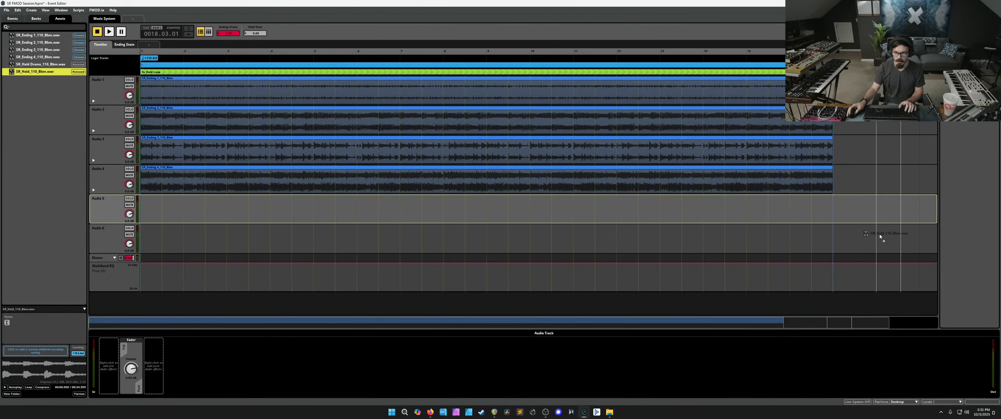
drag(882, 215, 888, 213)
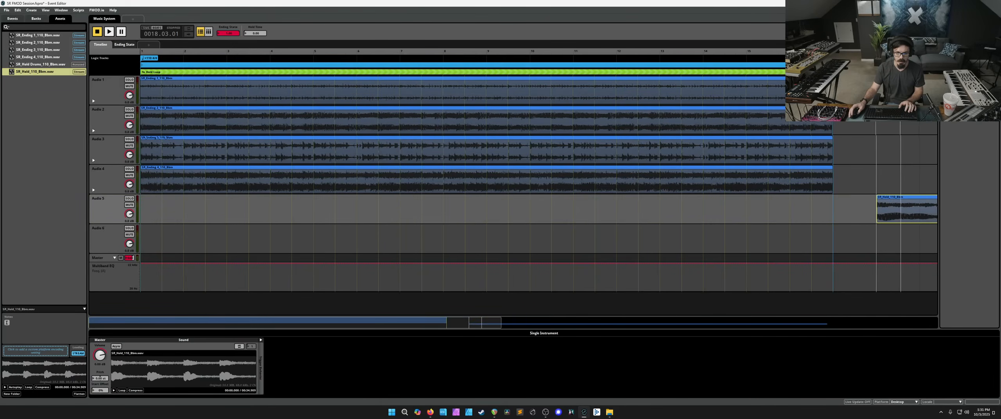
scroll(604, 211, right, 10)
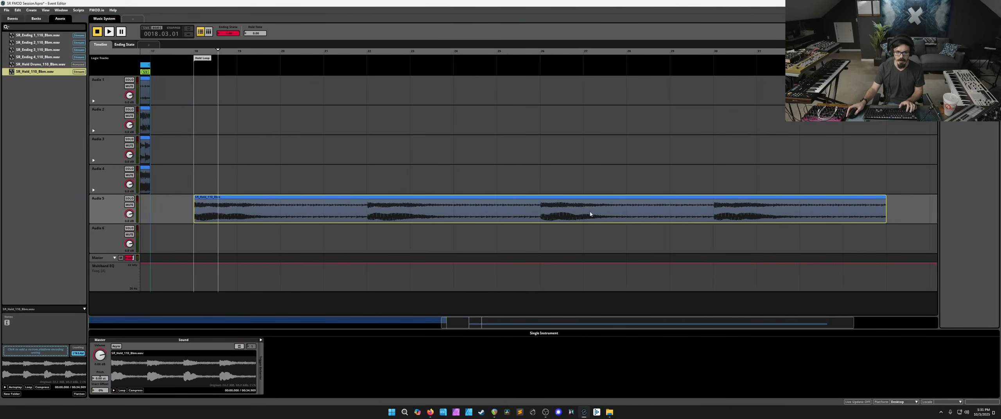
scroll(549, 220, down, 3)
key(Up)
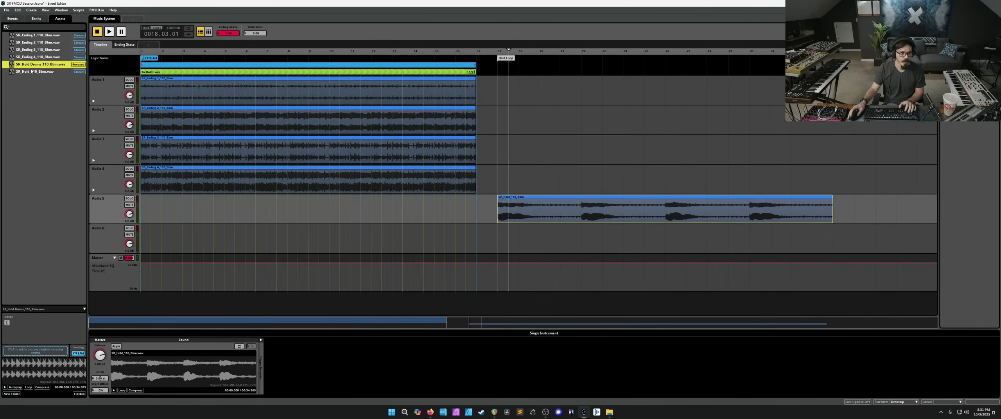
drag(505, 244, 508, 244)
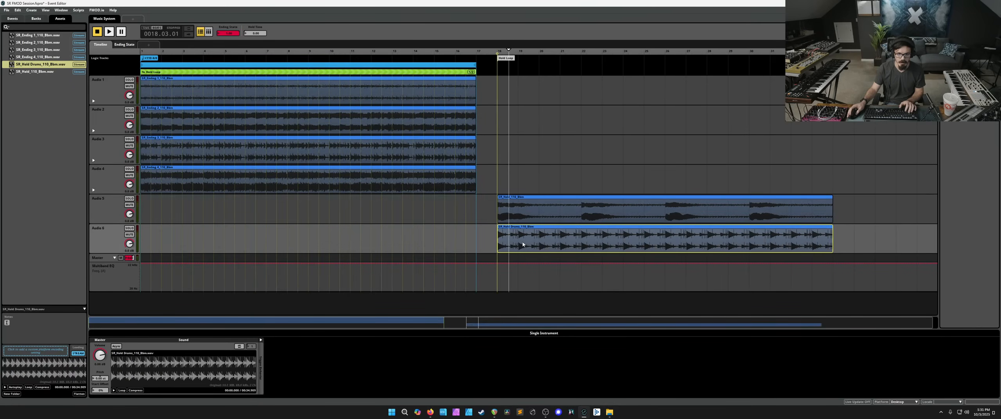
Step: Add a loop region spanning the full length of the two Hold clips and start playback
right_click(521, 75)
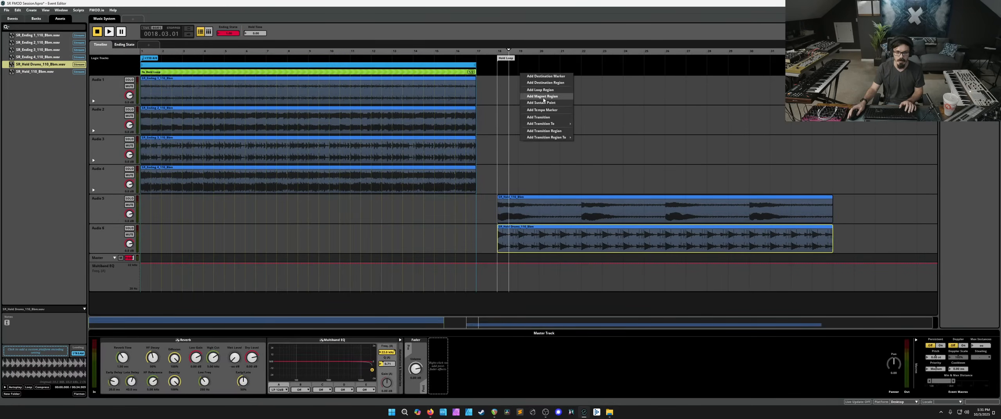
click(536, 90)
drag(526, 72, 833, 64)
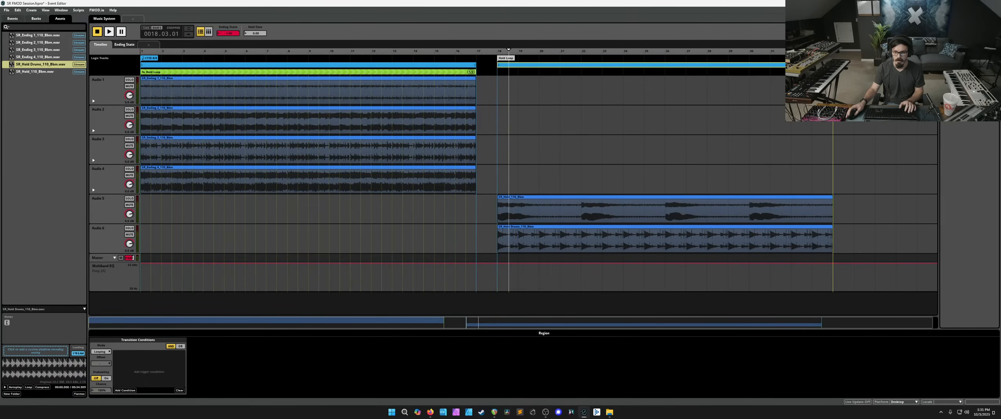
key(space)
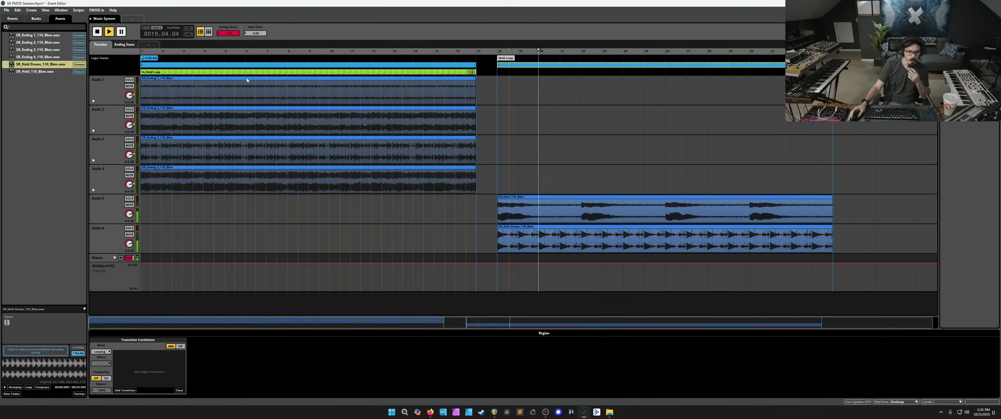
Step: Automate Audio 6's volume with a new continuous parameter named Hold Drums, ranging from 0 to 1, and stop playback
right_click(137, 246)
click(141, 247)
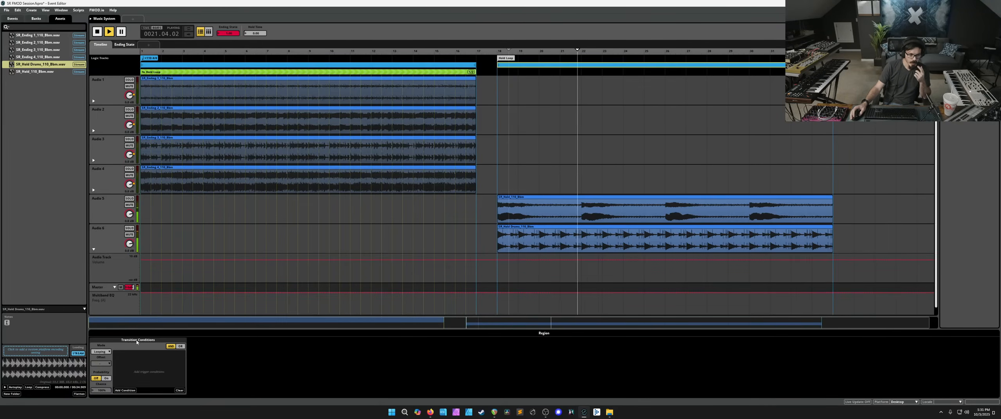
click(118, 268)
click(160, 389)
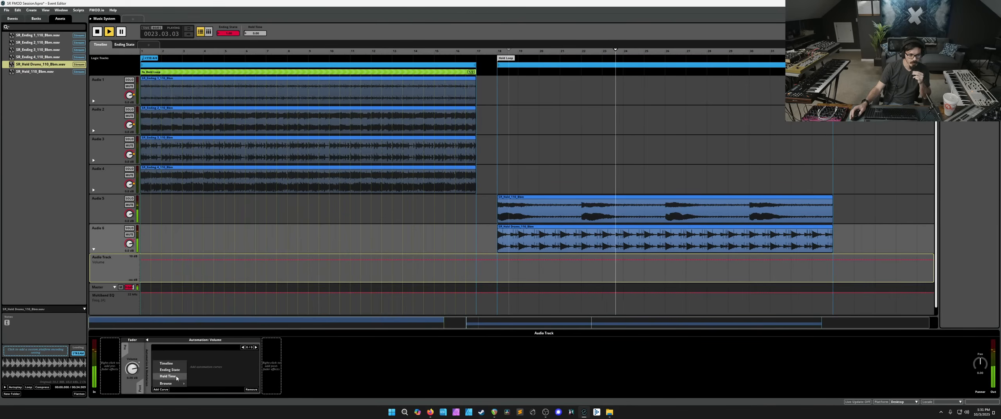
mouse_move(177, 385)
click(208, 417)
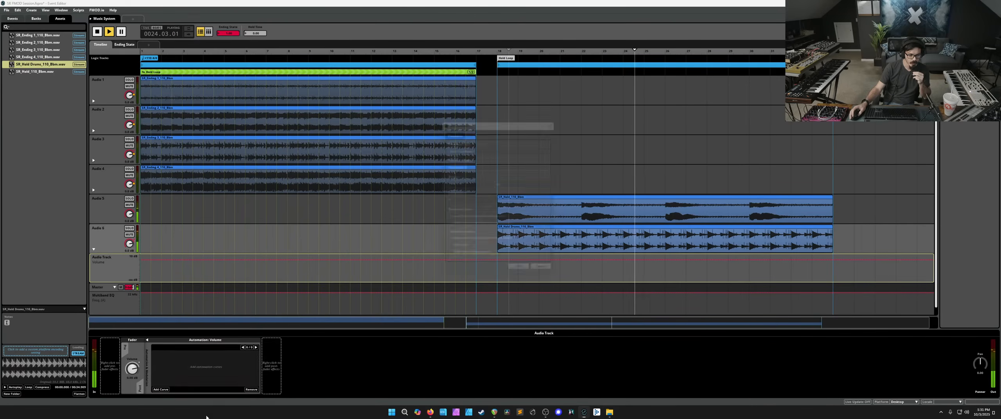
text(Hold Dr)
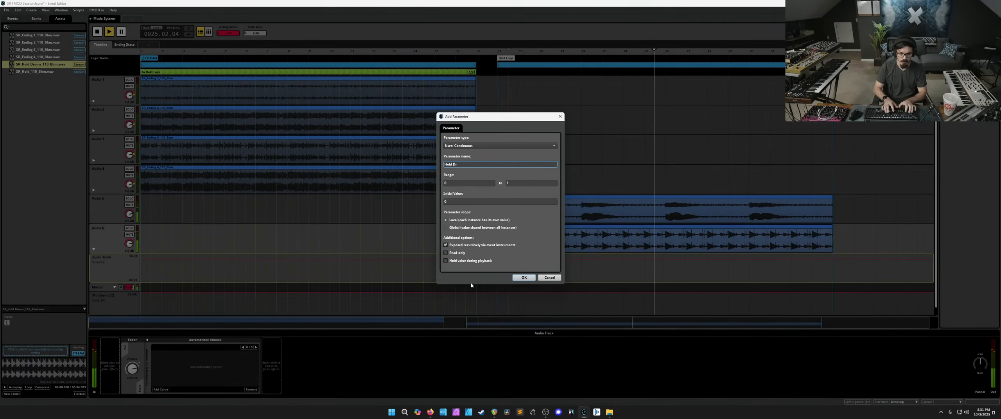
text(ums)
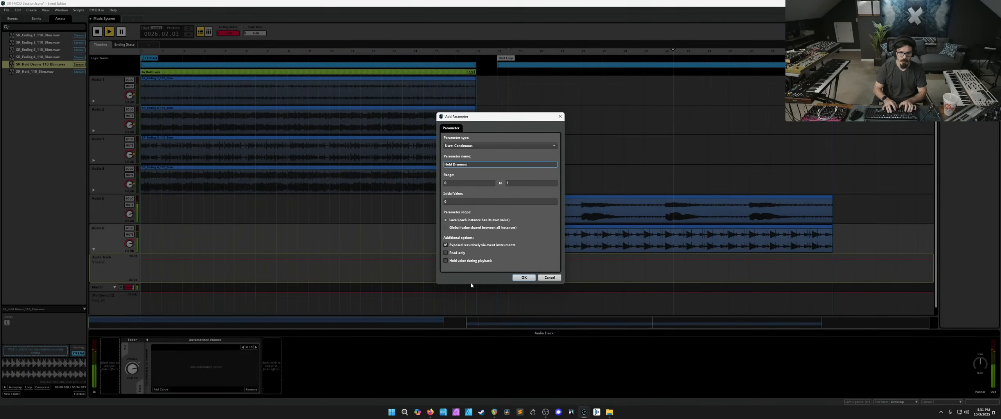
key(Return)
key(space)
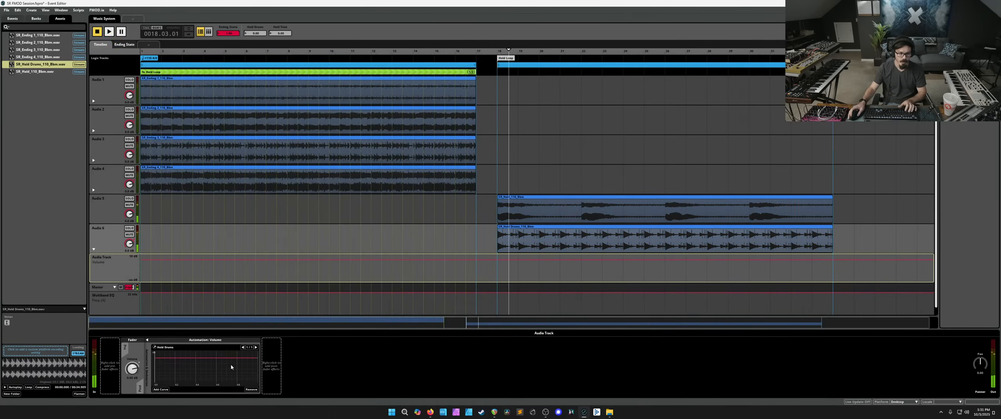
Step: Shape the Hold Drums volume curve from -∞ dB to 0 dB and bow it upward while auditioning the Hold section
drag(155, 358, 257, 354)
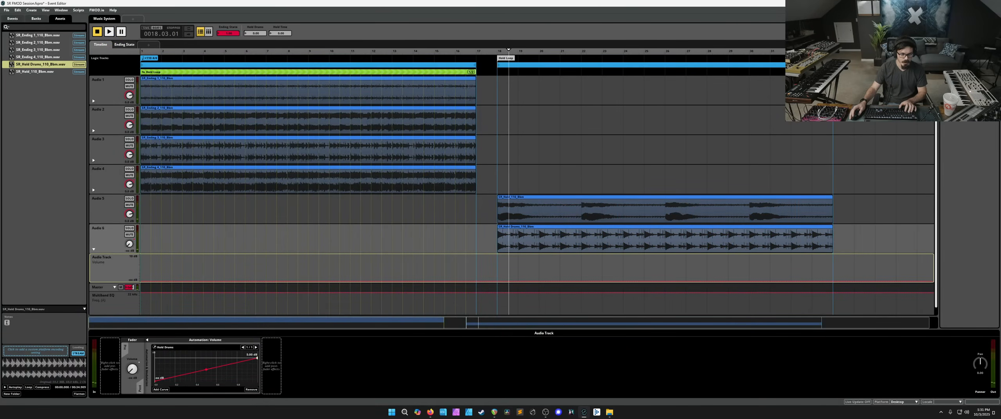
click(425, 55)
key(space)
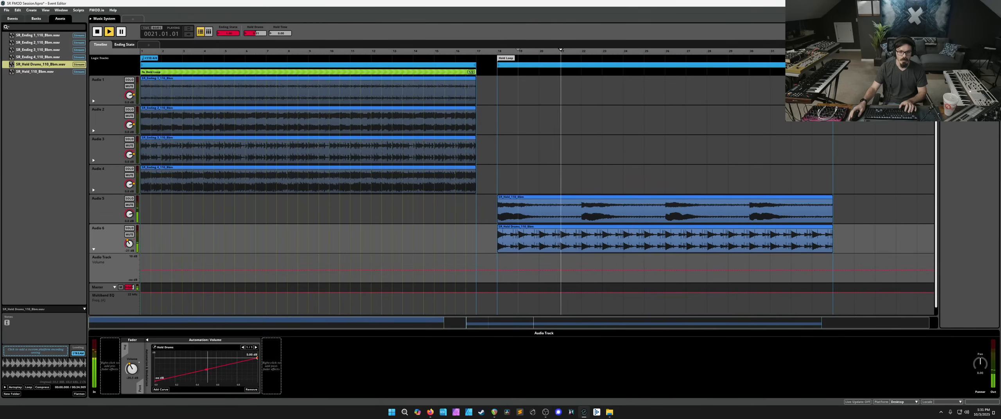
drag(207, 370, 207, 361)
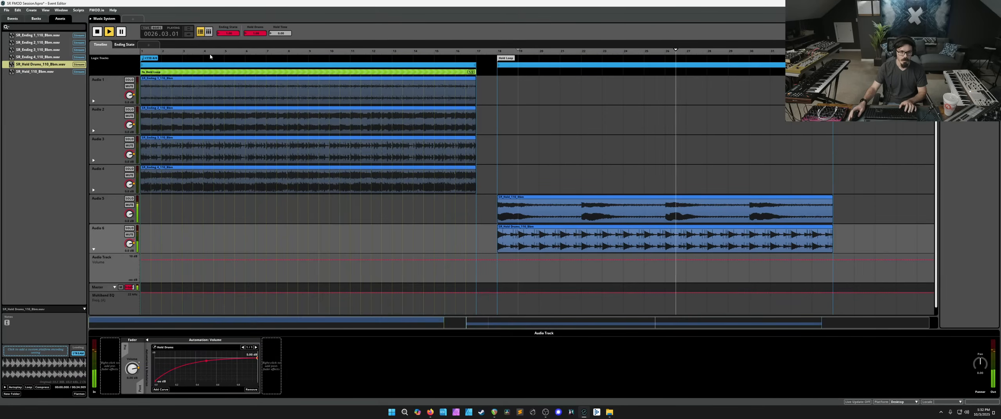
Step: Audition the transition to the Hold section from bar 3 by raising Hold Time, and stop playback
click(192, 51)
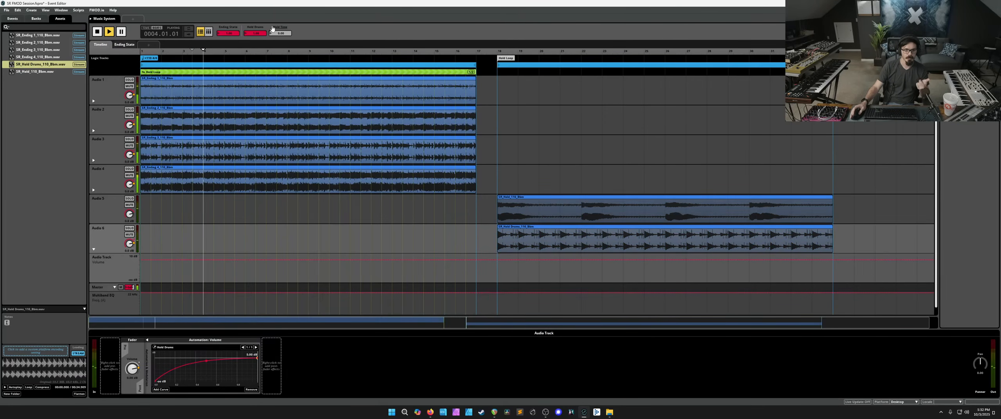
drag(278, 34, 278, 31)
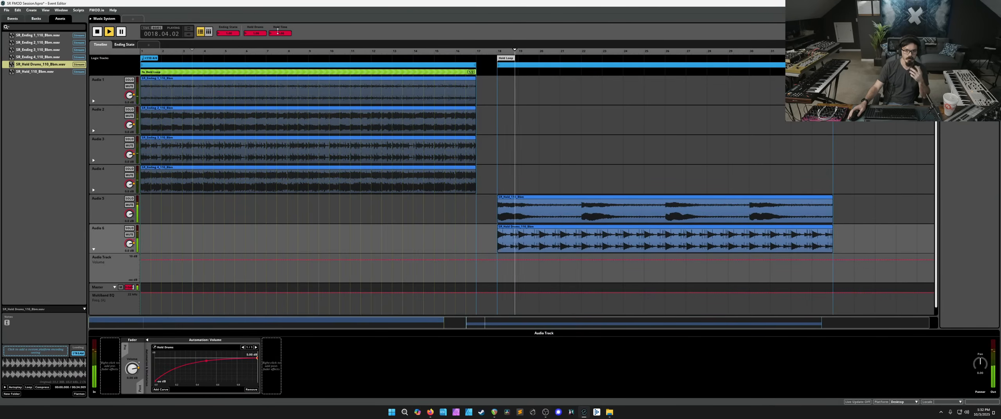
key(space)
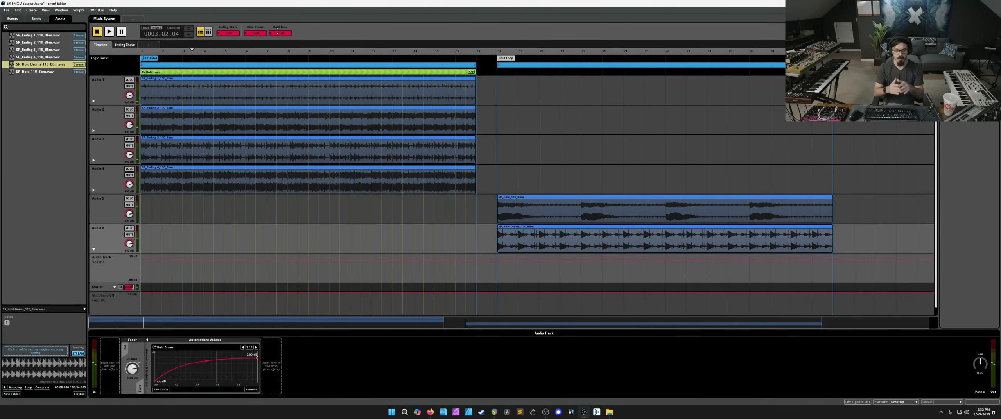
click(299, 277)
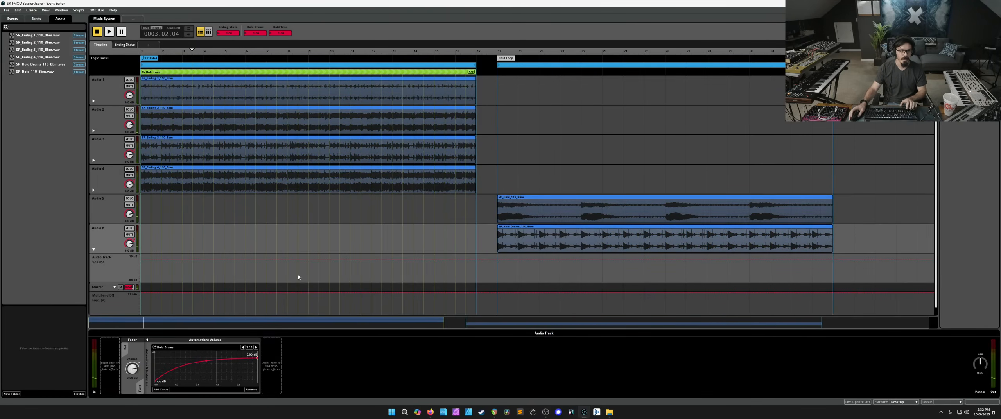
Step: Import both SR_Transition audio files from the FMOD Transitions folder in File Explorer into the project's assets
click(609, 413)
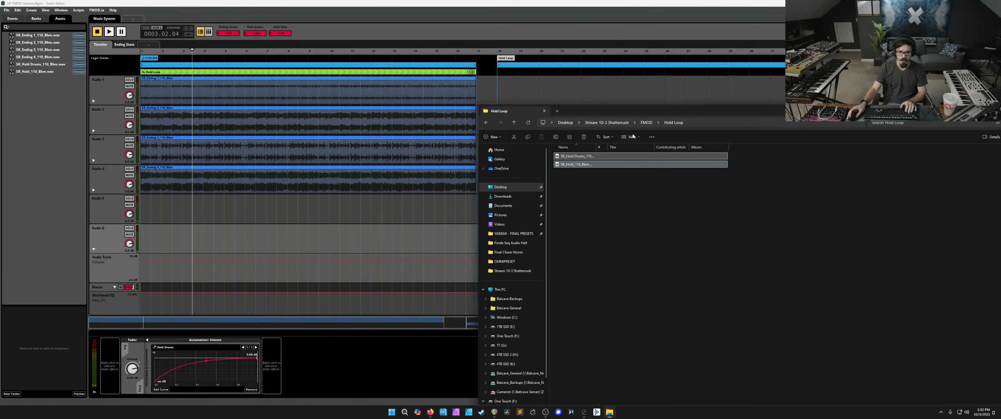
click(647, 122)
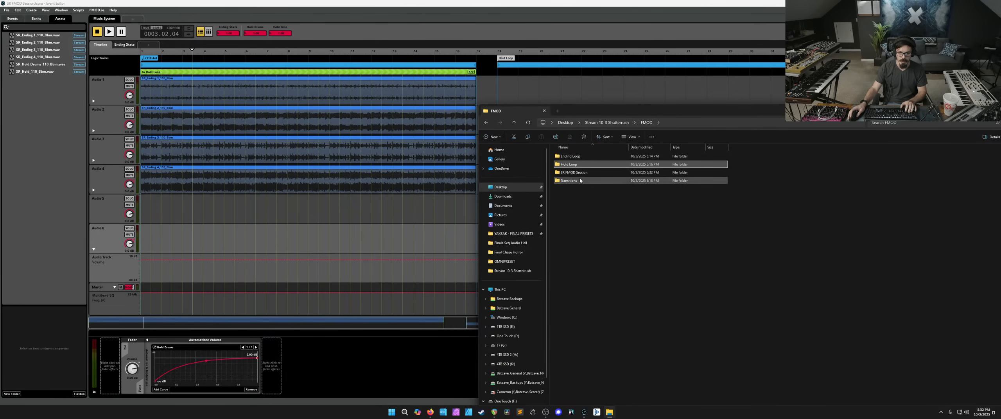
double_click(581, 180)
key(ctrl+a)
drag(583, 161, 39, 159)
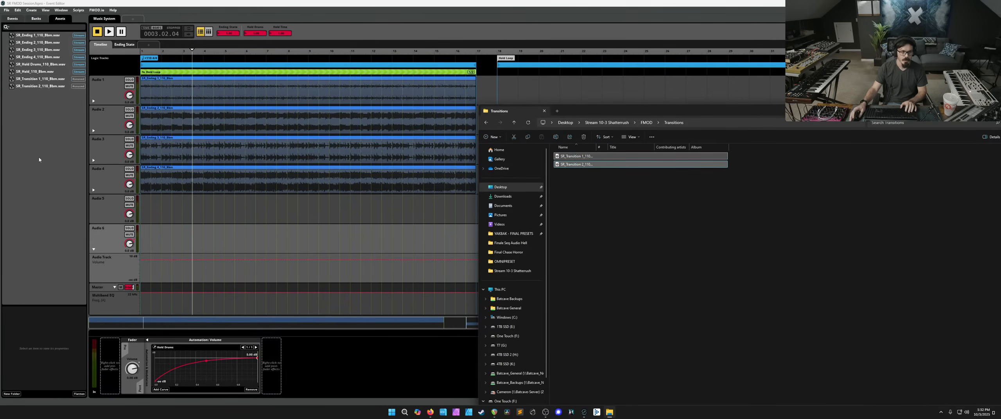
Step: Return to FMOD Studio and add a transition timeline to the To Hold Loop transition region
click(56, 95)
click(50, 80)
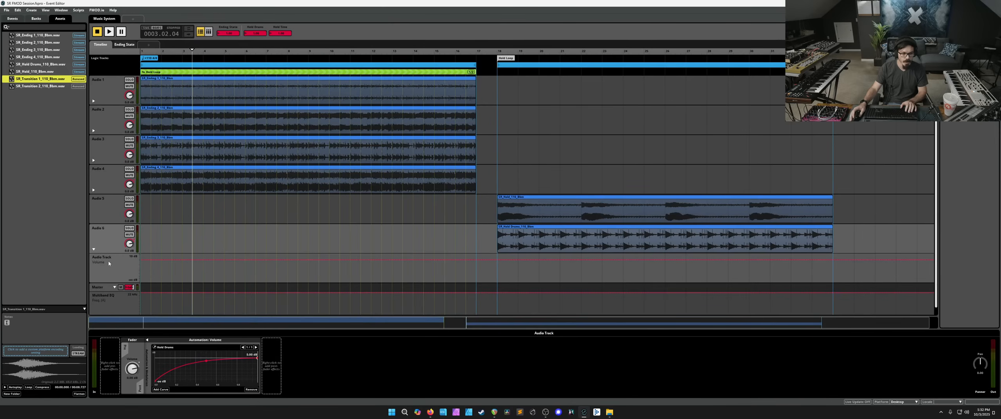
click(432, 74)
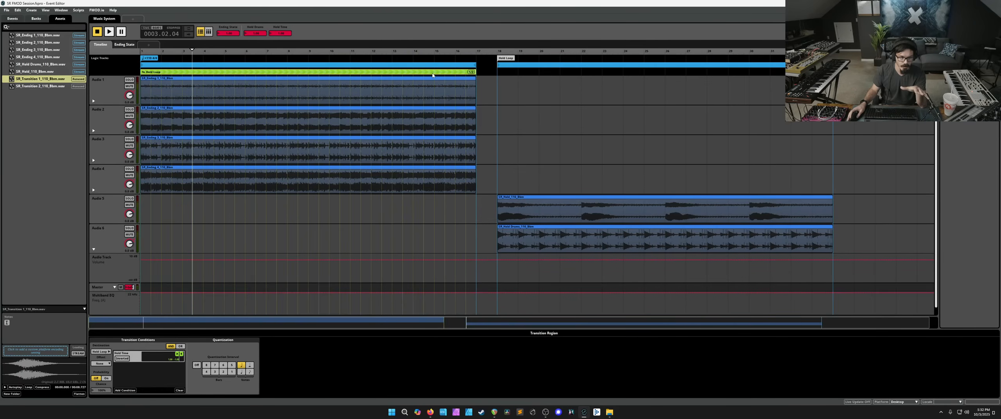
double_click(433, 73)
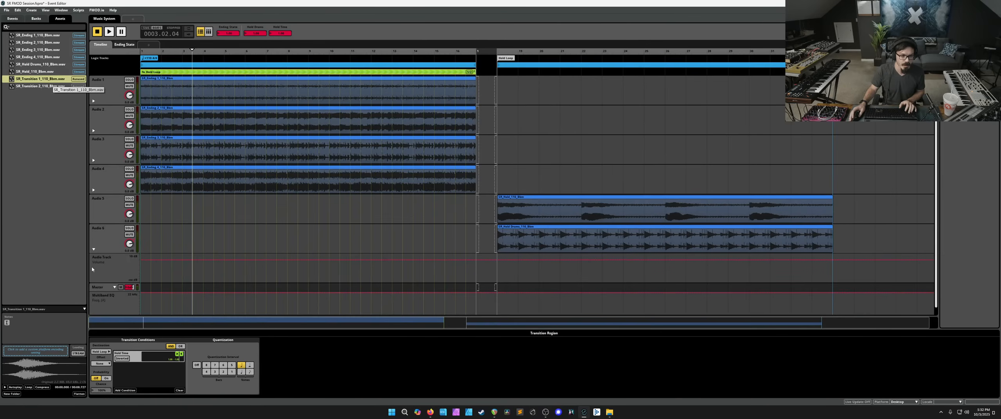
Step: Collapse Audio 6's automation lane and add a new audio track named Transitions below it
click(94, 249)
right_click(102, 244)
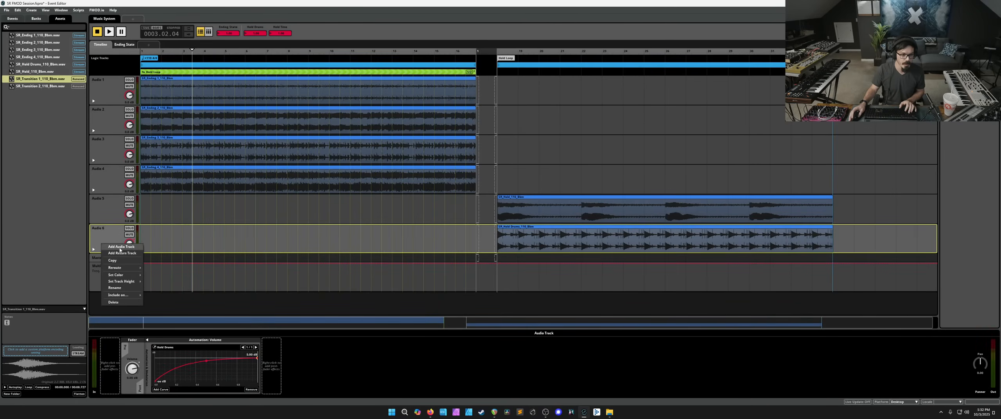
click(120, 247)
text(Transi)
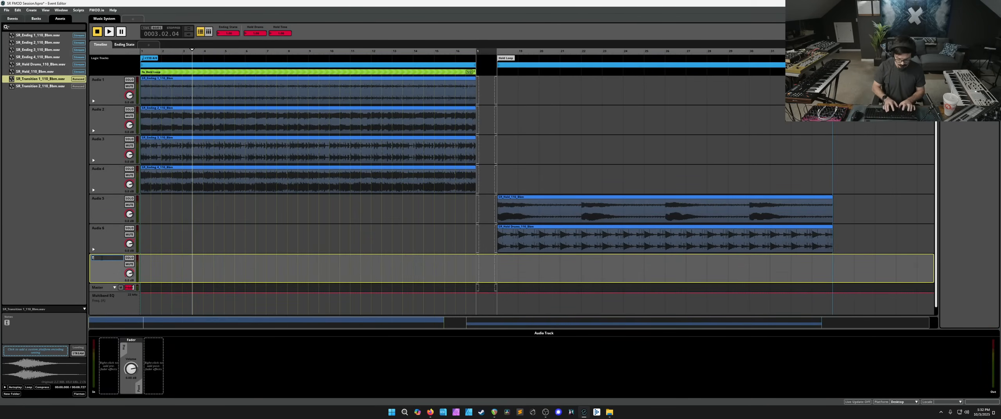
key(BackSpace)
key(BackSpace)
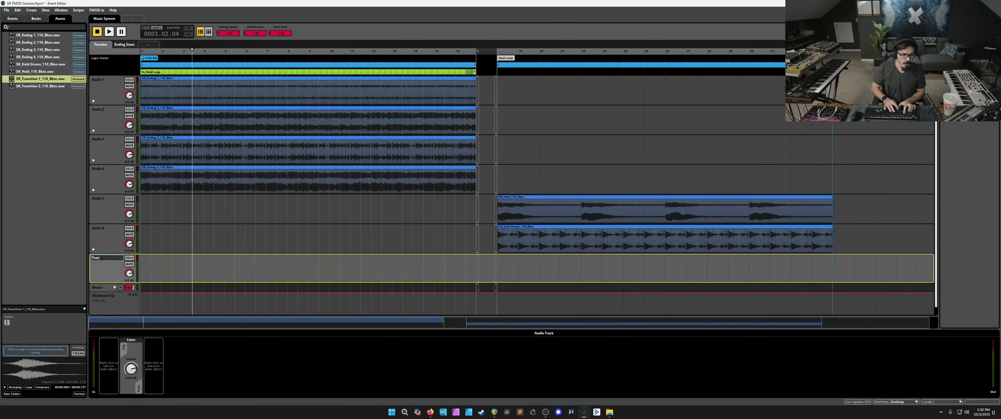
text(sitions)
key(Return)
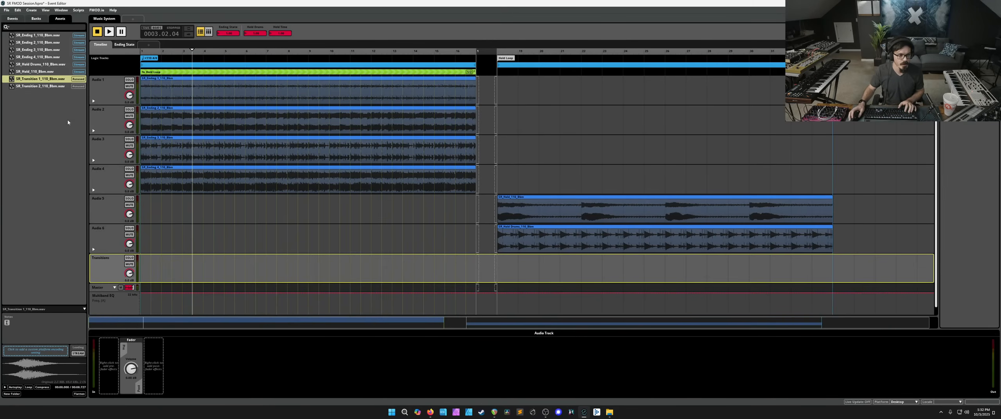
Step: Place SR_Transition 1 on the Transitions track, extend it to four bars, and fit the transition timeline to its length
drag(44, 81, 485, 269)
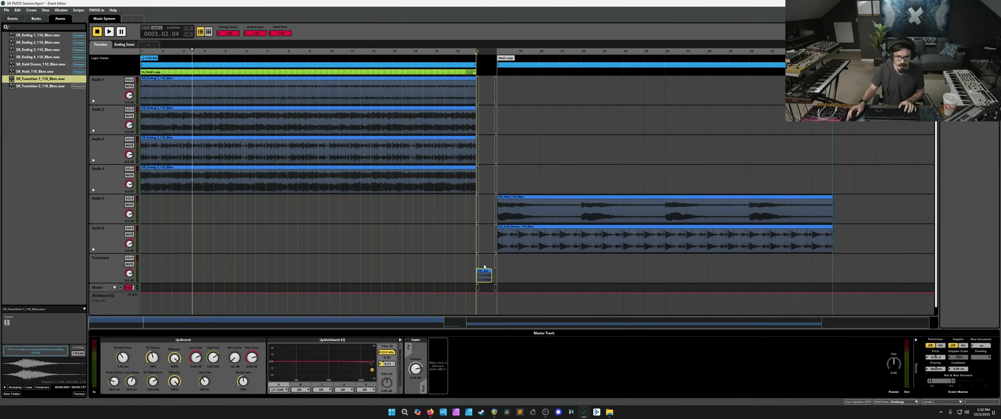
drag(496, 50, 581, 49)
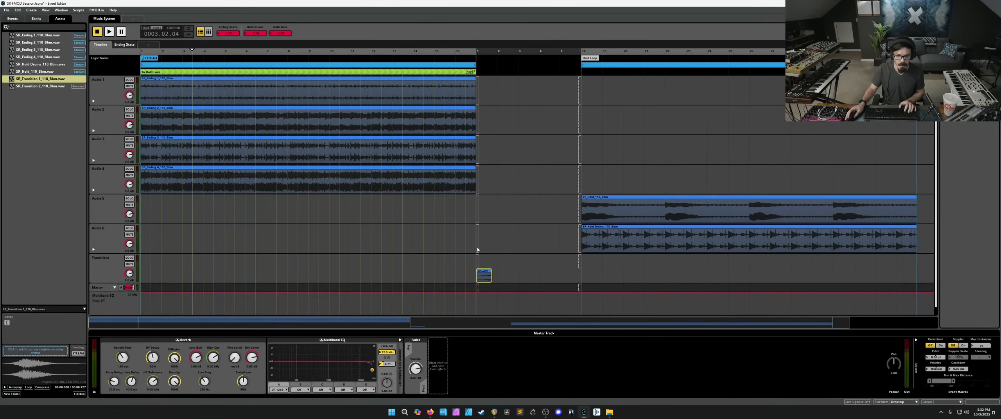
drag(492, 278, 560, 278)
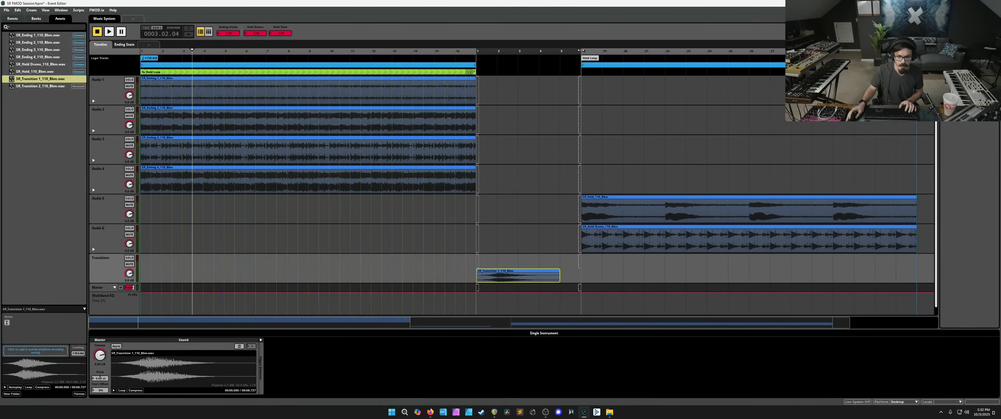
drag(581, 50, 560, 50)
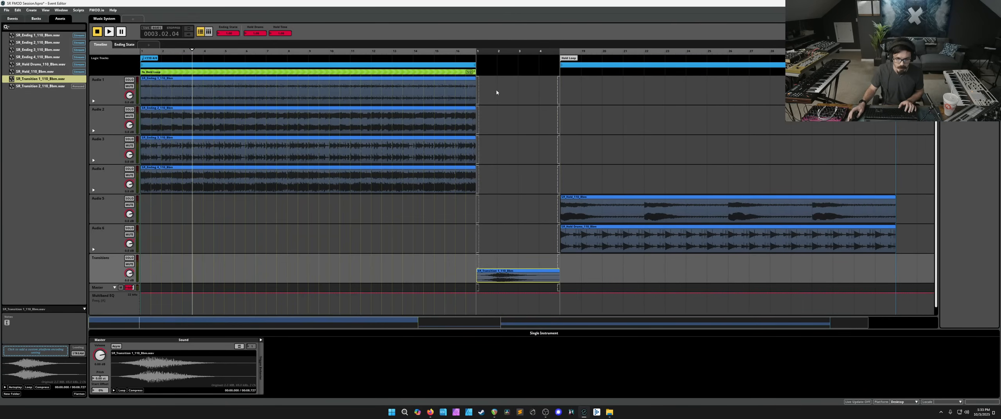
Step: Extend the source audio of Audio 1 through Audio 4 one bar into the transition timeline
click(498, 52)
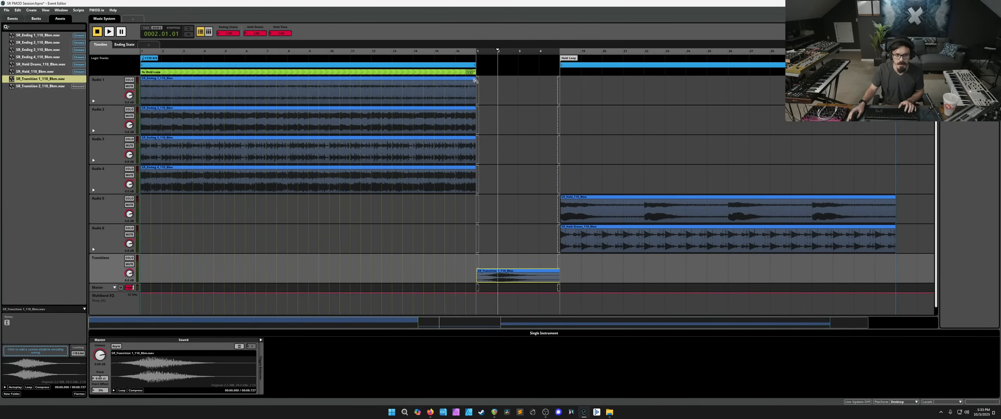
drag(475, 80, 499, 90)
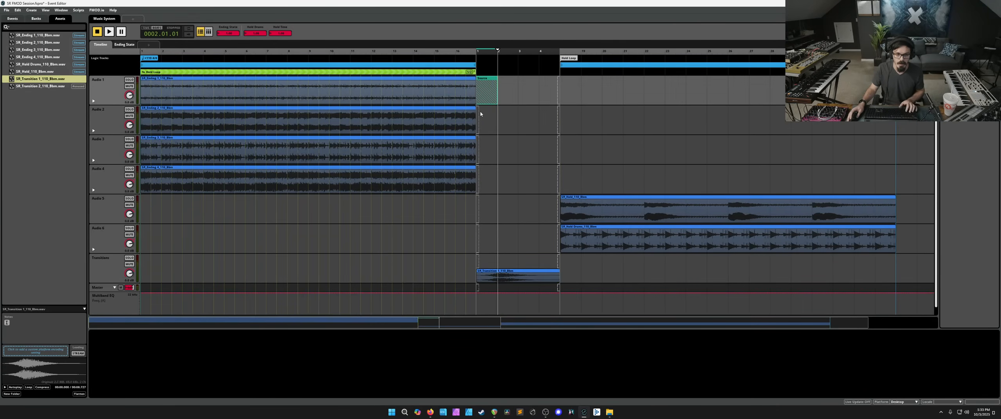
drag(480, 114, 496, 121)
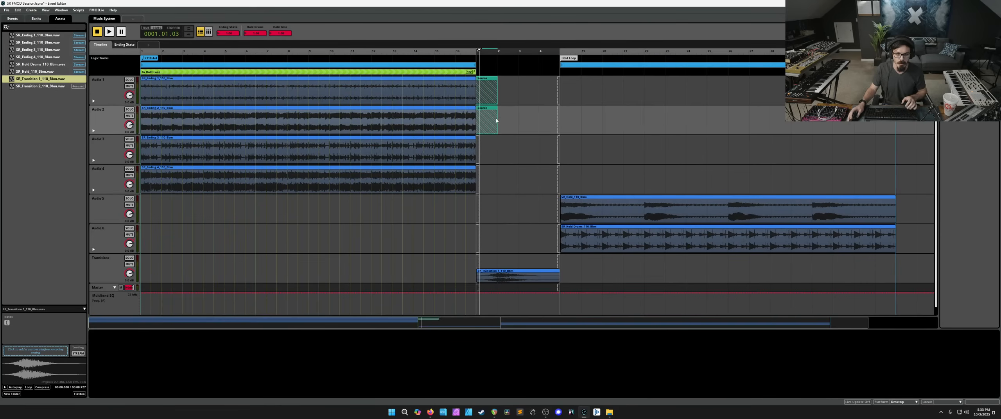
click(480, 148)
drag(496, 148, 498, 178)
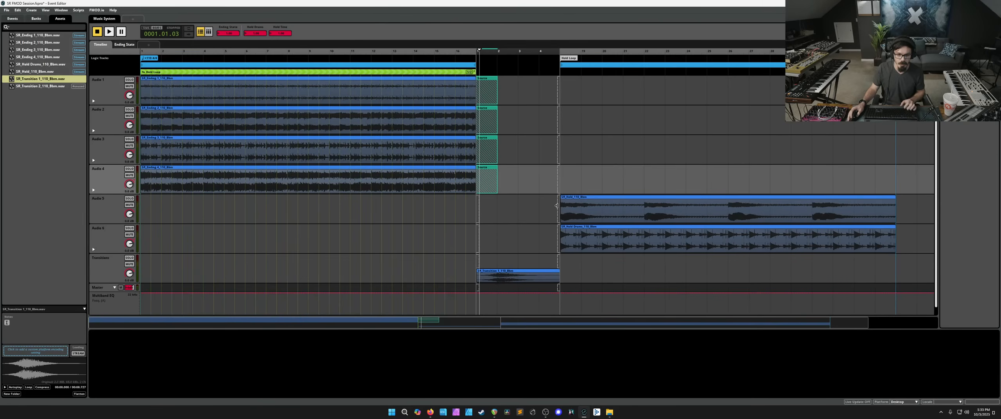
Step: Extend the destination audio of Audio 5 and Audio 6 back three bars into the transition timeline
drag(556, 206, 498, 207)
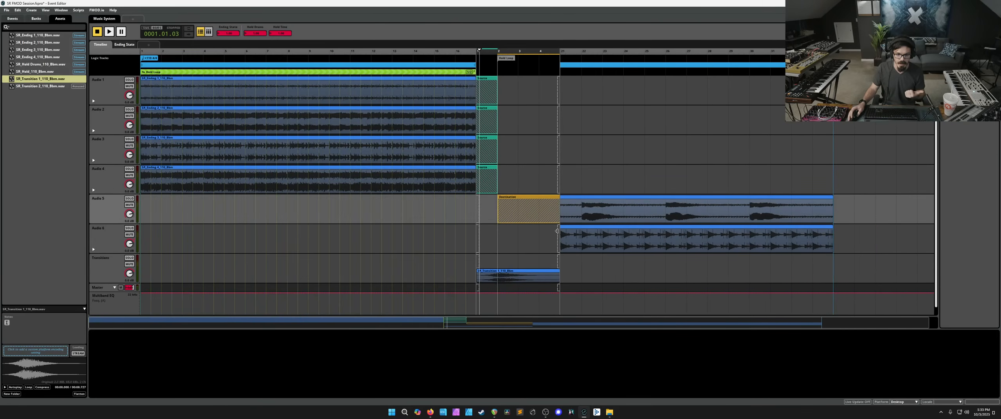
drag(557, 231, 496, 243)
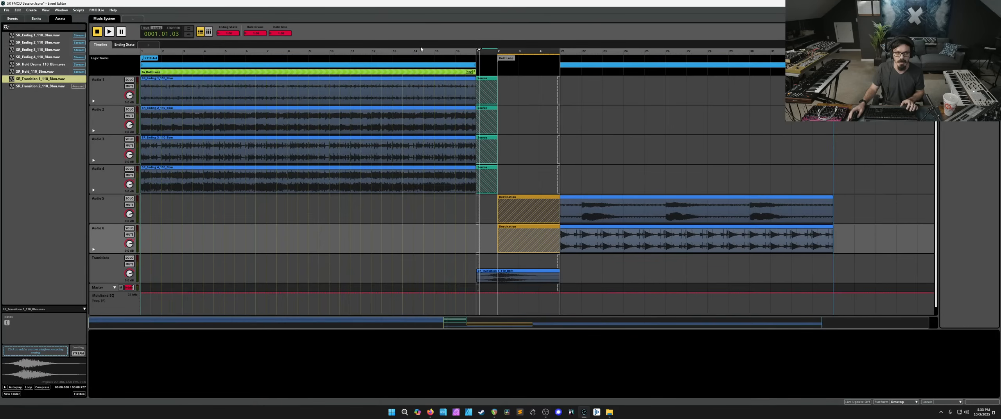
Step: Play the event from bar 5 and trigger Hold Time to audition the transition into the Hold Loop
click(239, 51)
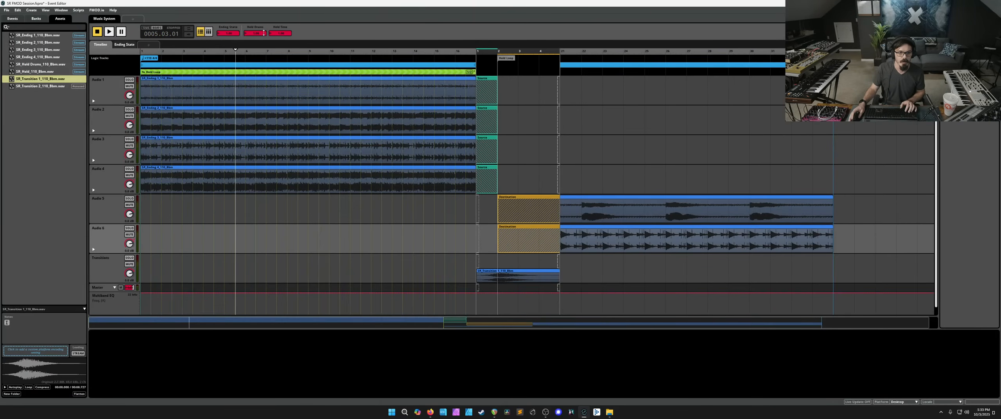
key(space)
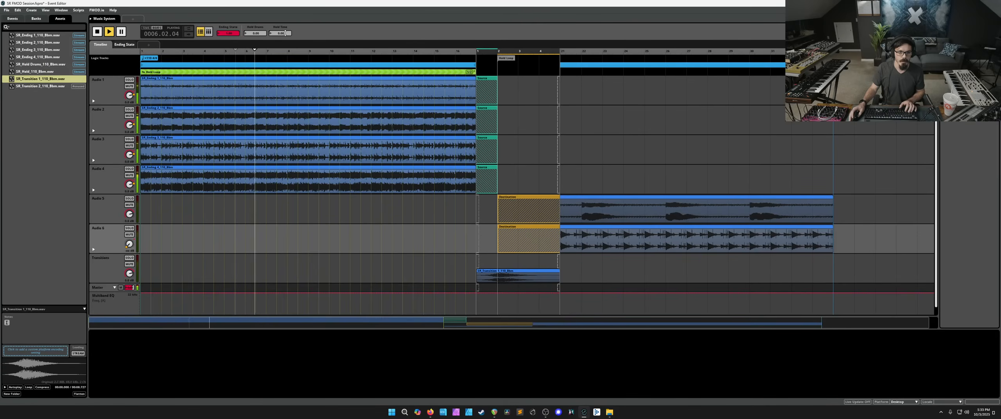
click(285, 34)
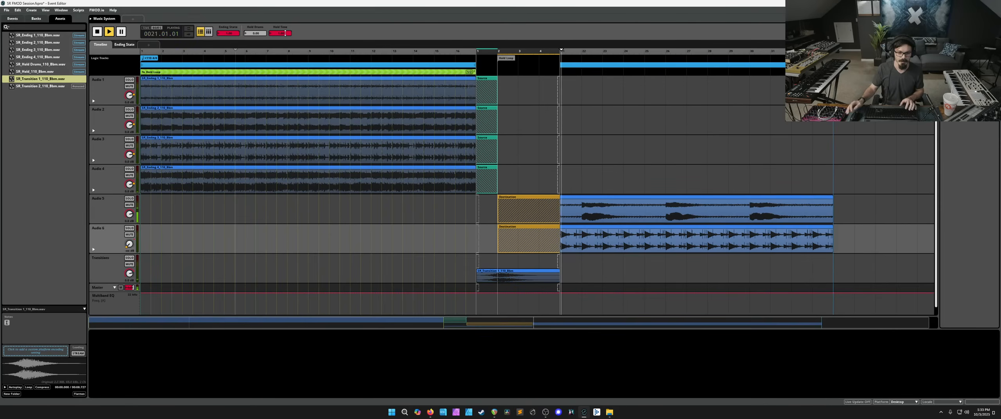
key(space)
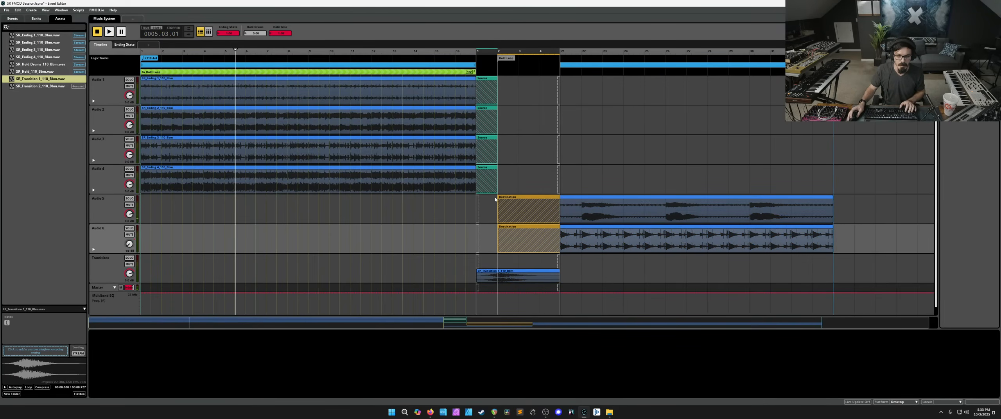
Step: Fade in the destination audio on Audio 5 and 6, fade out the source audio on Audio 1 through 4, and audition the transition
drag(496, 201, 517, 202)
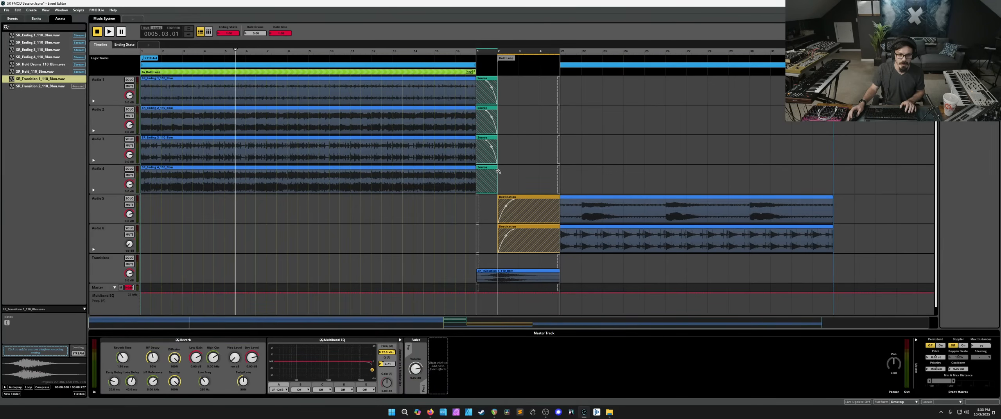
key(space)
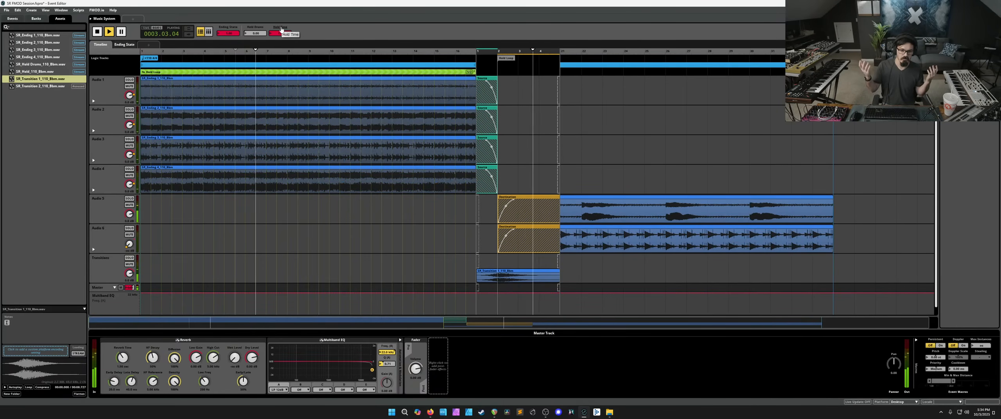
key(space)
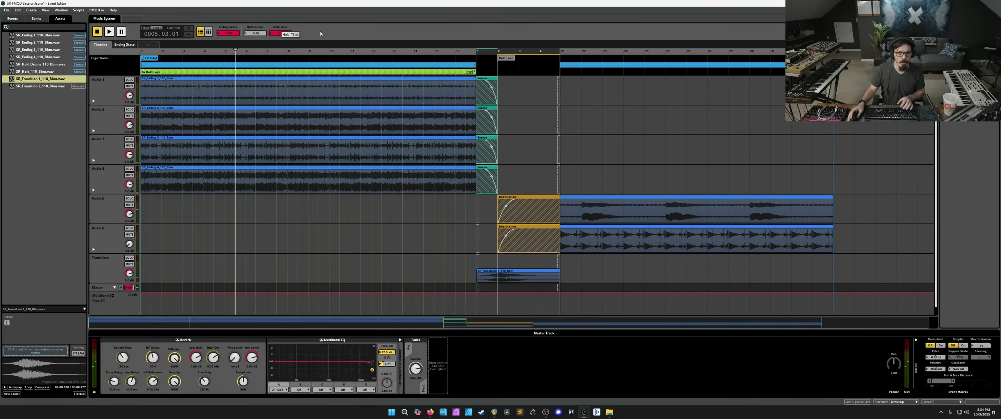
Step: Add a destination marker named New Round at bar 35, one bar after the Hold clips end
click(375, 74)
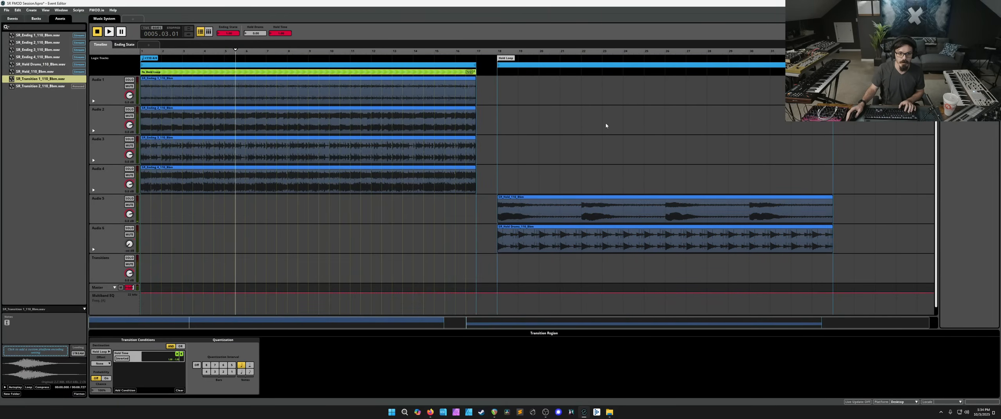
scroll(584, 129, down, 2)
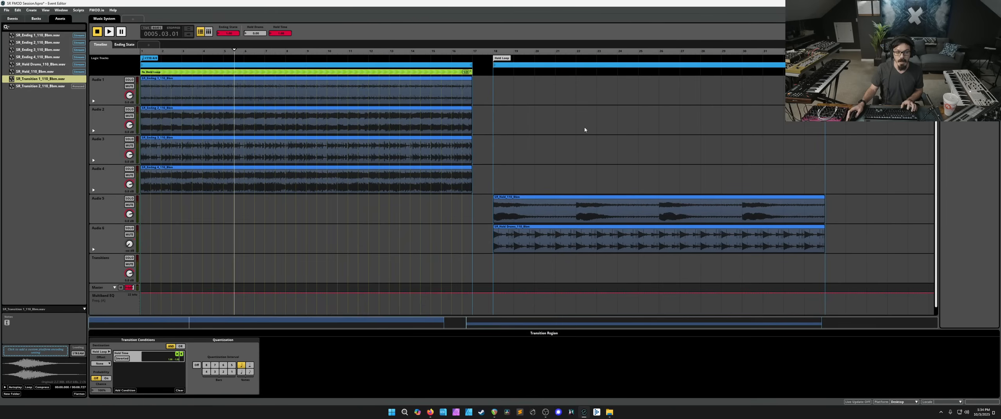
click(852, 51)
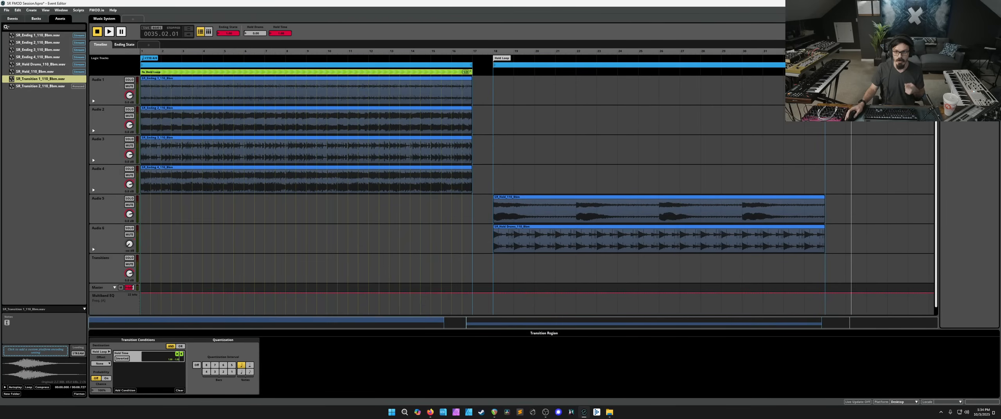
click(848, 51)
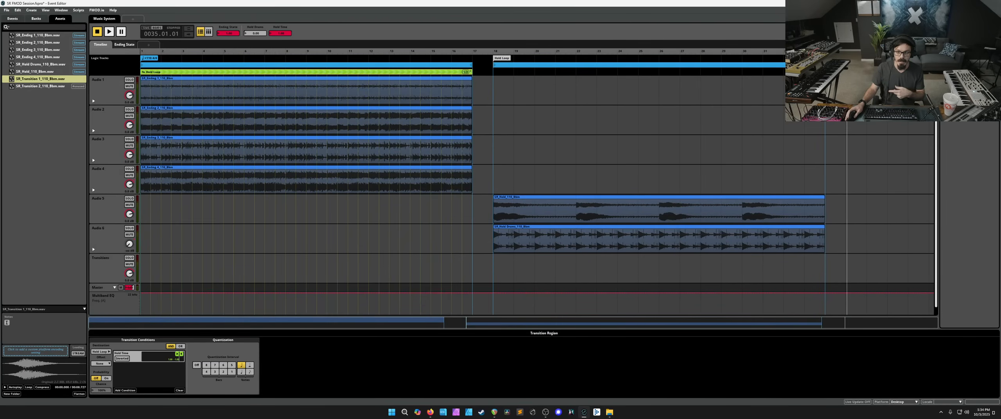
right_click(849, 121)
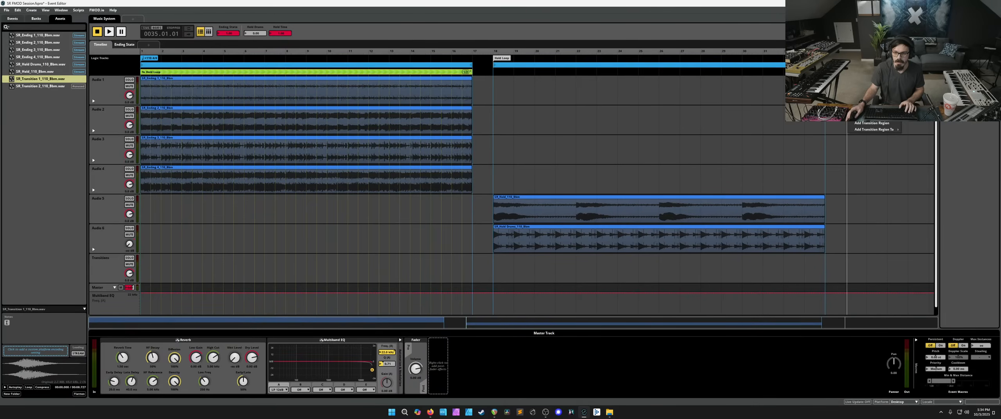
click(870, 68)
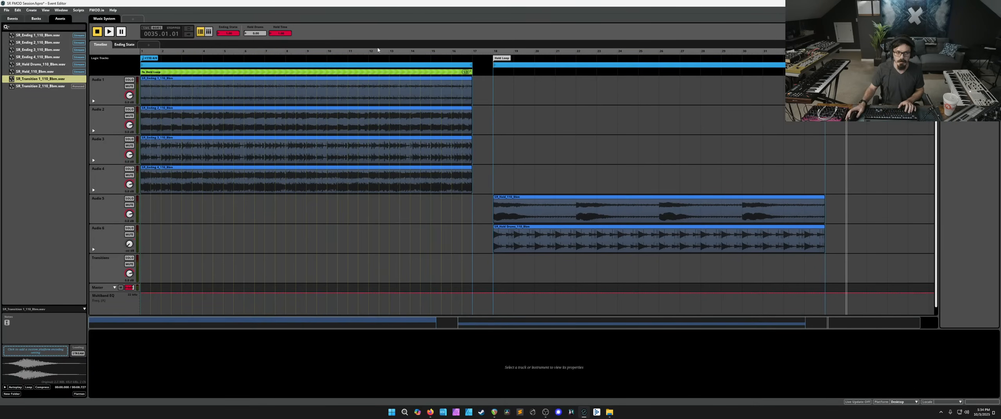
Step: Add a transition region spanning the Hold Loop section and set its destination to the New Round marker
right_click(508, 71)
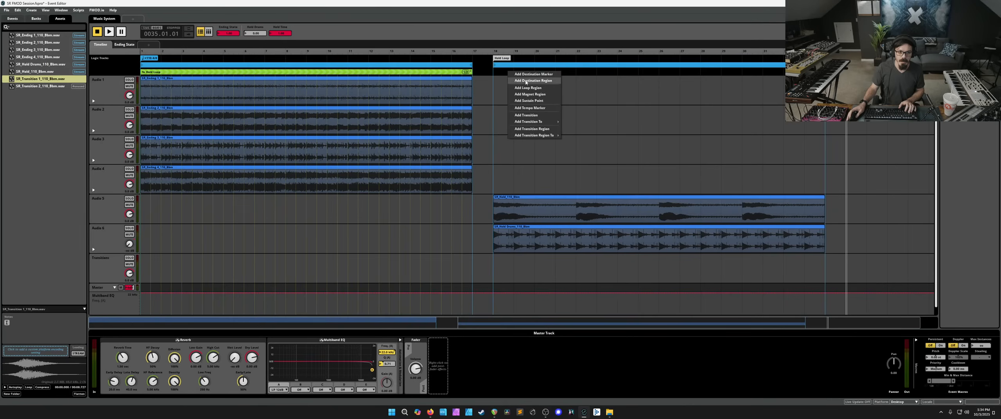
click(532, 128)
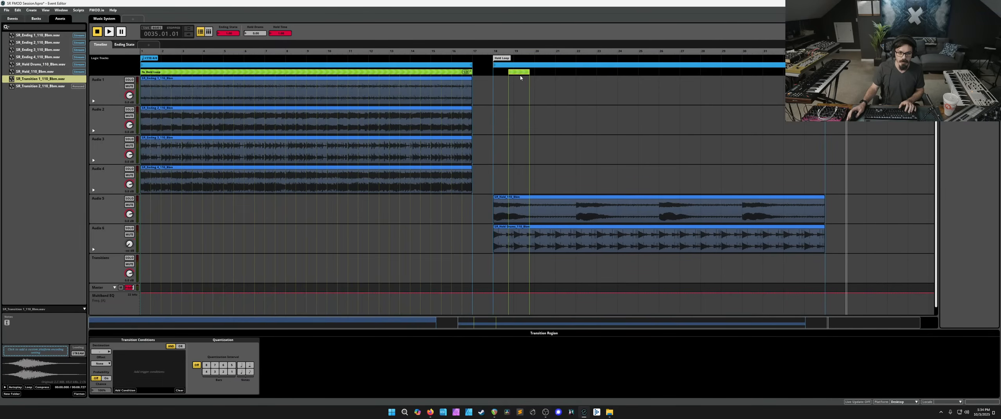
drag(522, 72, 821, 73)
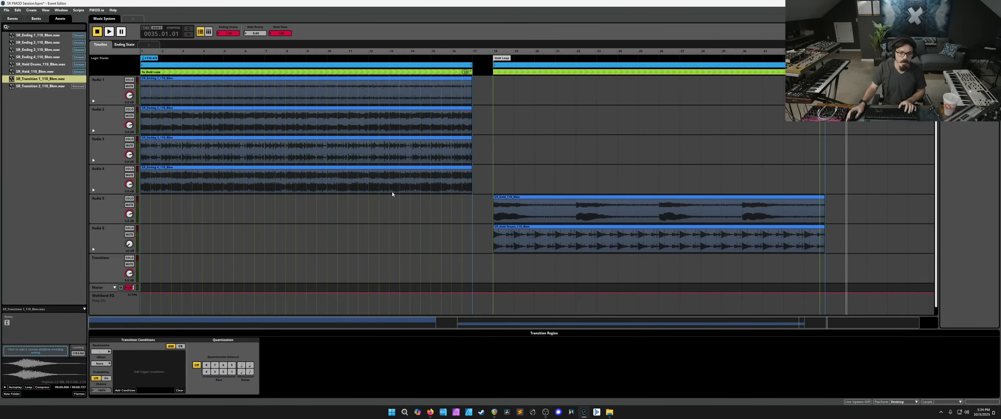
click(97, 352)
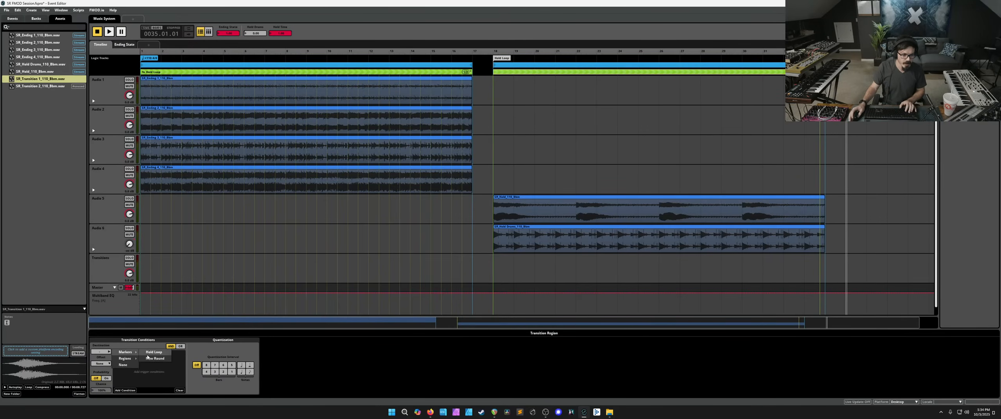
click(148, 359)
Step: Create a continuous New Round parameter ranging from 0 to 1 as the region's condition, and restrict its trigger range to 1
click(125, 390)
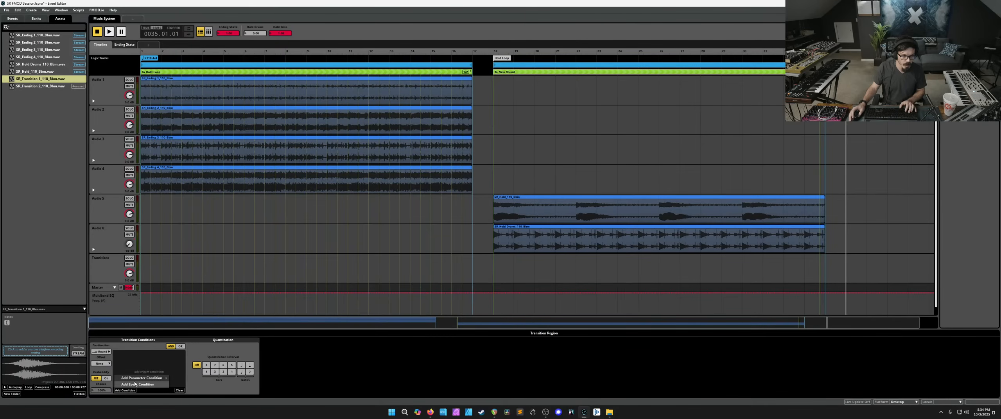
mouse_move(158, 378)
mouse_move(187, 398)
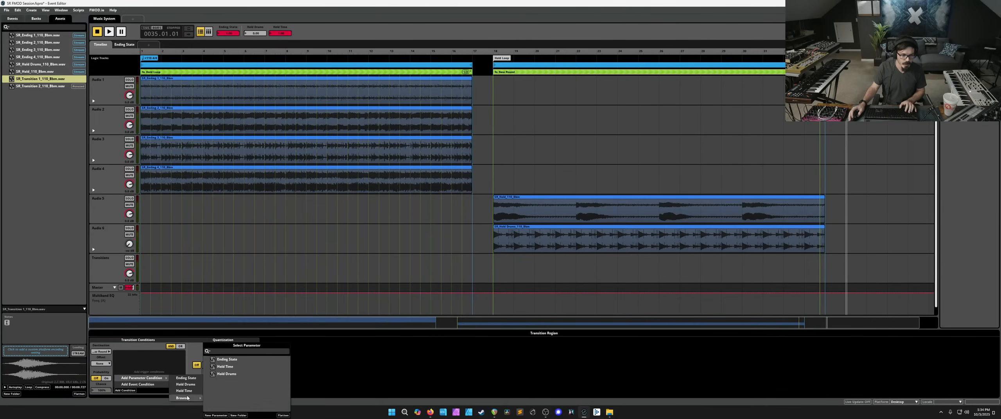
click(222, 416)
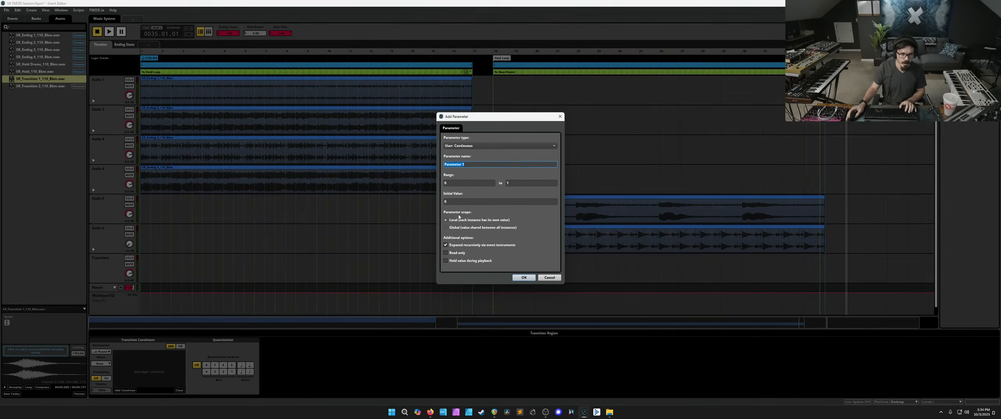
text(New Round)
key(Return)
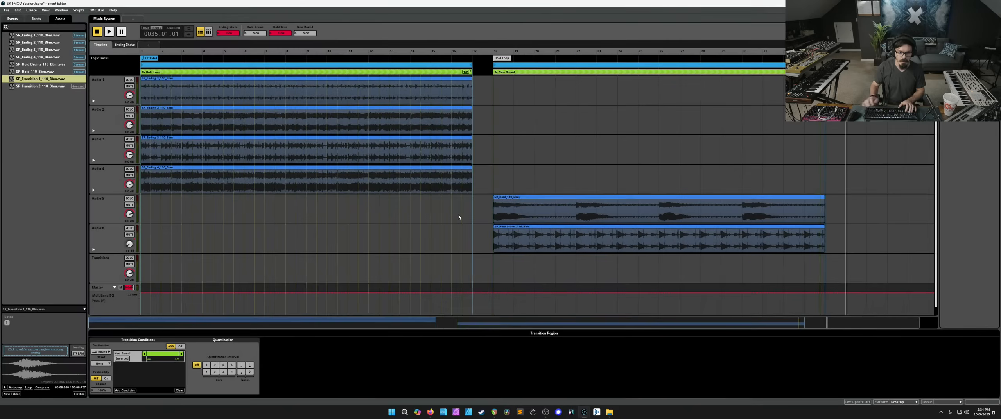
drag(145, 354, 177, 354)
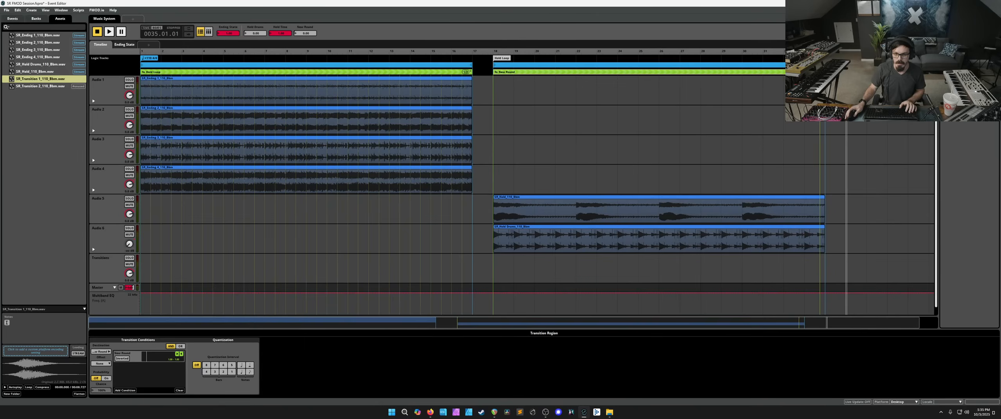
Step: Extend the To New Round region to the end of the Hold clips and place SR_Transition 2 on Audio 3 at bar 35
drag(821, 72, 825, 72)
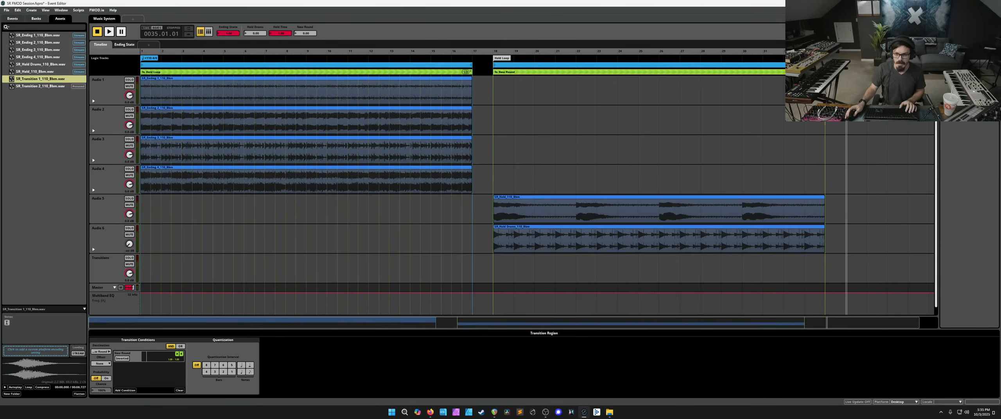
click(768, 50)
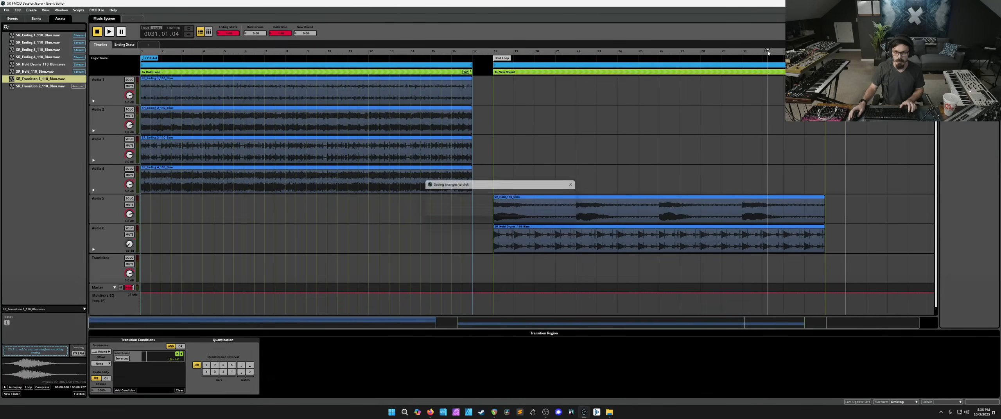
drag(51, 86, 861, 150)
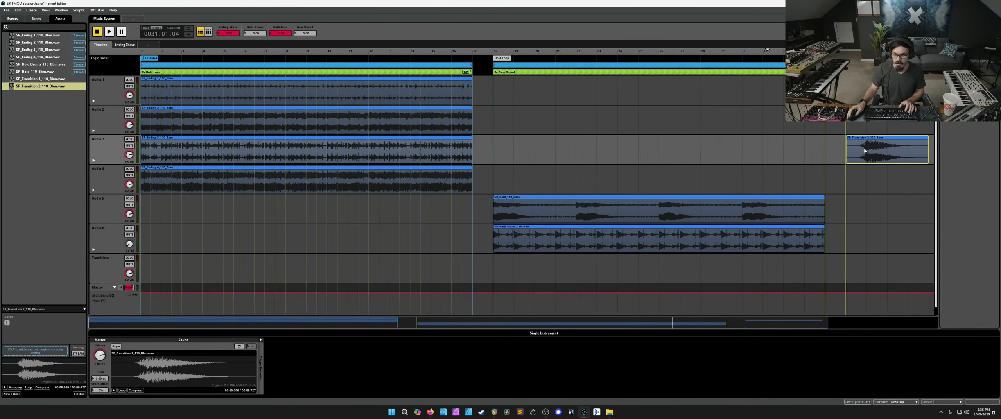
Step: Play the Hold section from bar 28 and raise the New Round parameter to audition the jump to SR_Transition 2
click(717, 56)
key(space)
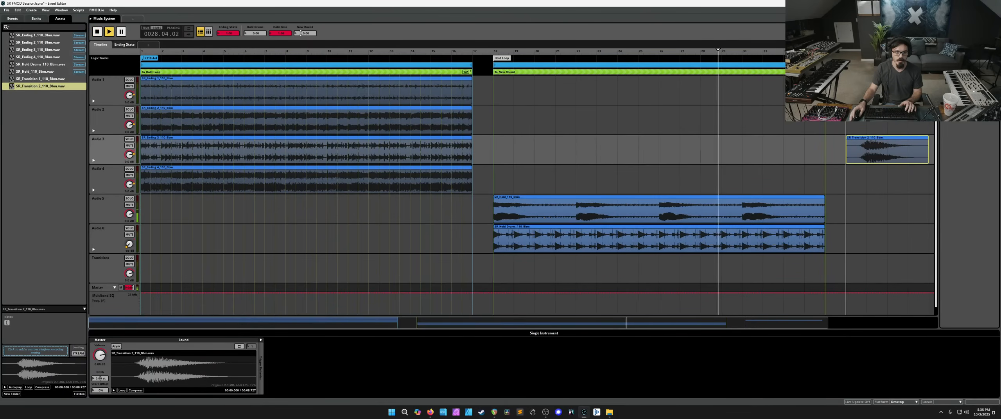
drag(301, 33, 301, 16)
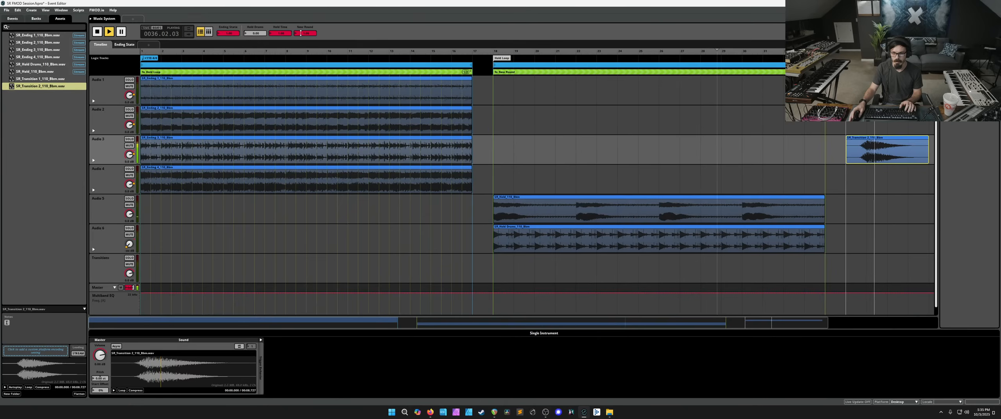
key(space)
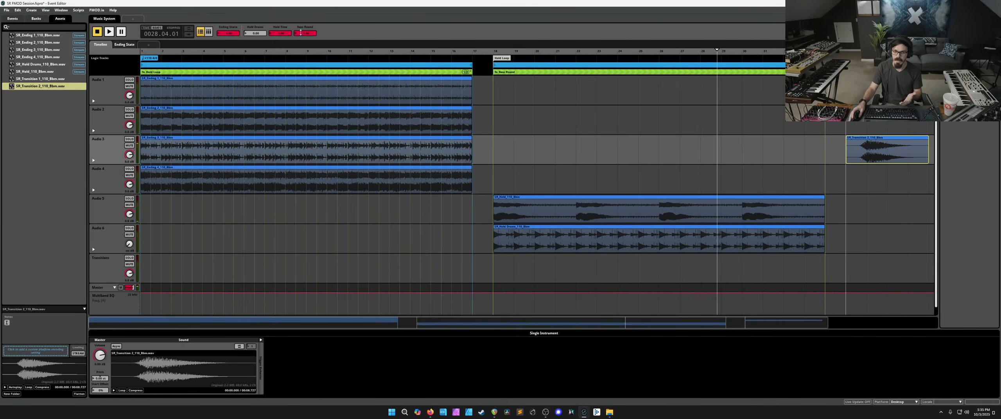
Step: Add a transition timeline to the To New Round region and lengthen it to two bars
click(553, 73)
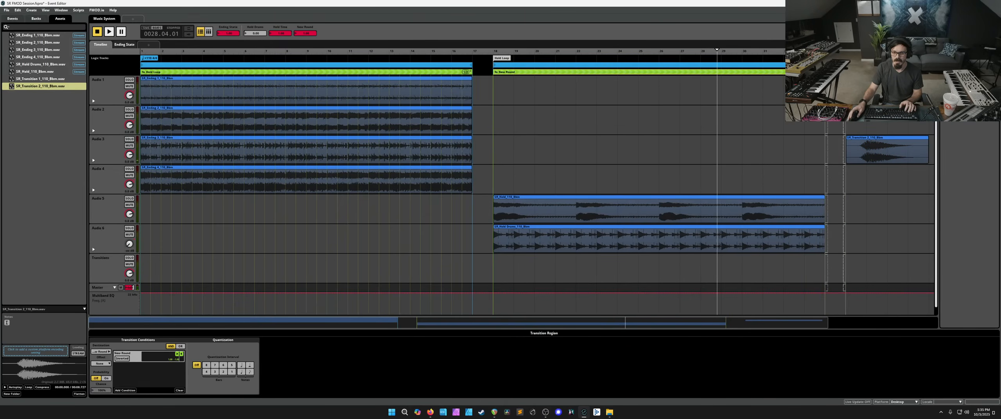
drag(846, 72, 866, 72)
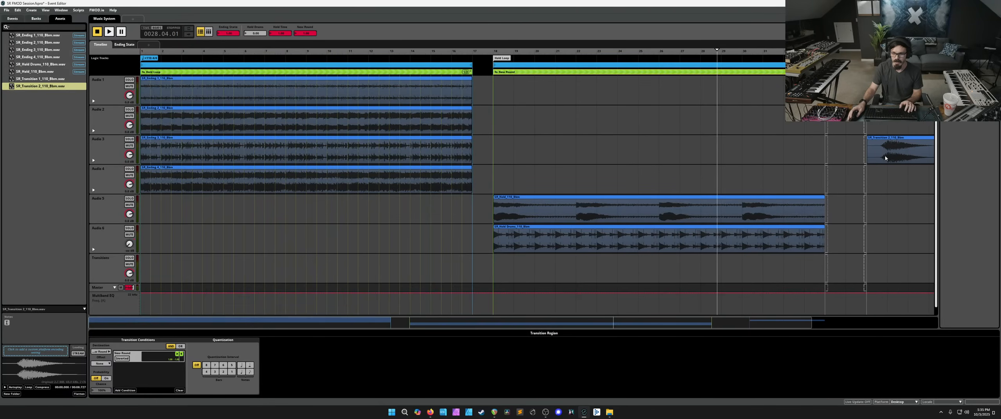
Step: Extend SR_Transition 2 back one bar as destination audio, and extend the source audio of Audio 5 and 6 one bar into the timeline
click(868, 154)
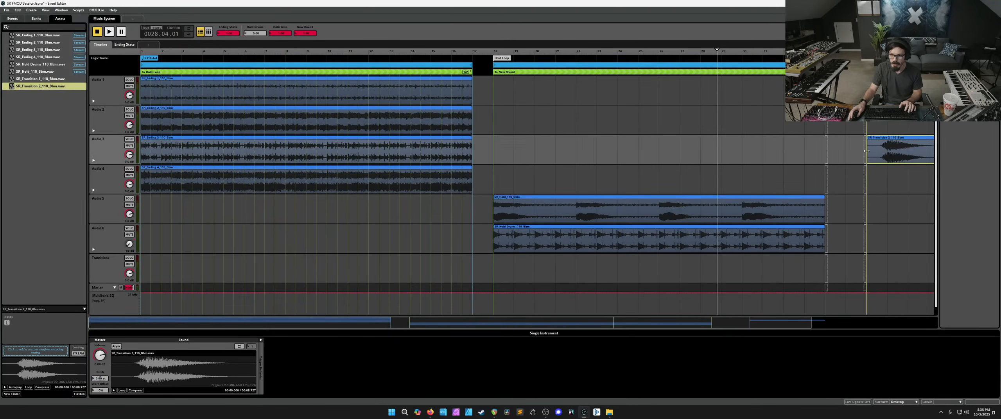
drag(864, 150, 842, 150)
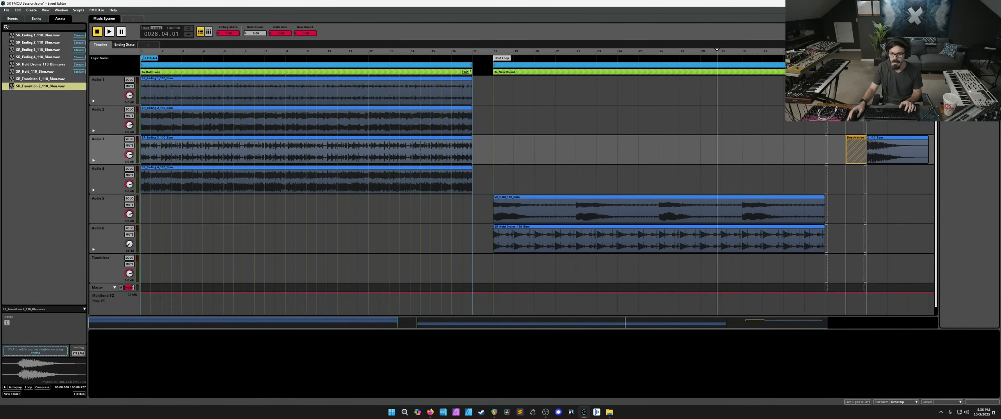
mouse_move(826, 211)
mouse_down()
mouse_move(847, 214)
mouse_move(847, 237)
mouse_up()
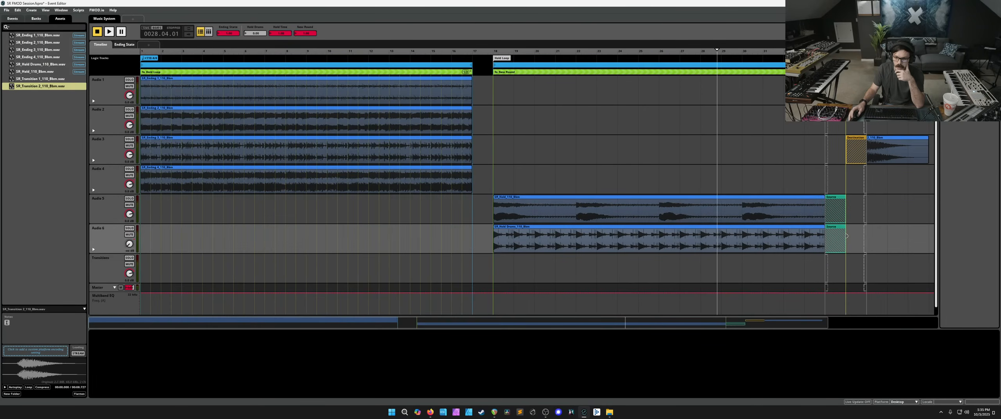
Step: Play the Hold section from bar 24 and raise New Round to audition the two-bar transition into SR_Transition 2
click(631, 51)
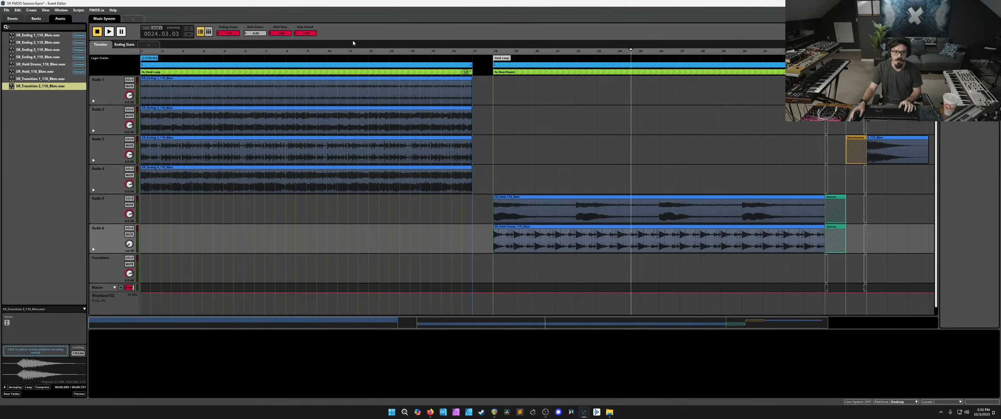
key(space)
click(306, 34)
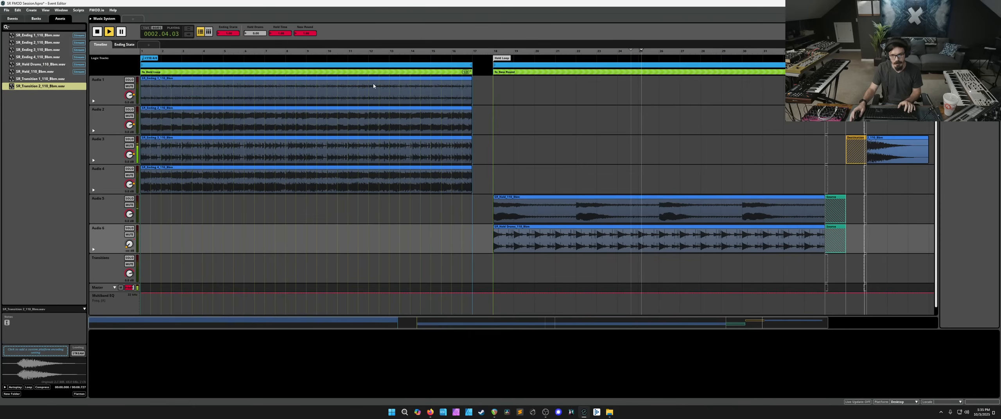
Step: Shorten the To New Round transition timeline to one bar and audition it from bar 24 by raising New Round, with Hold Drums also raised
drag(867, 55, 847, 54)
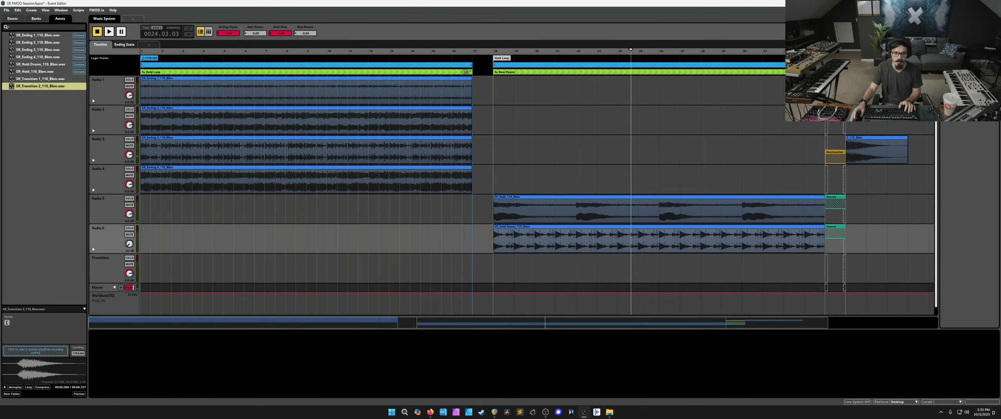
key(space)
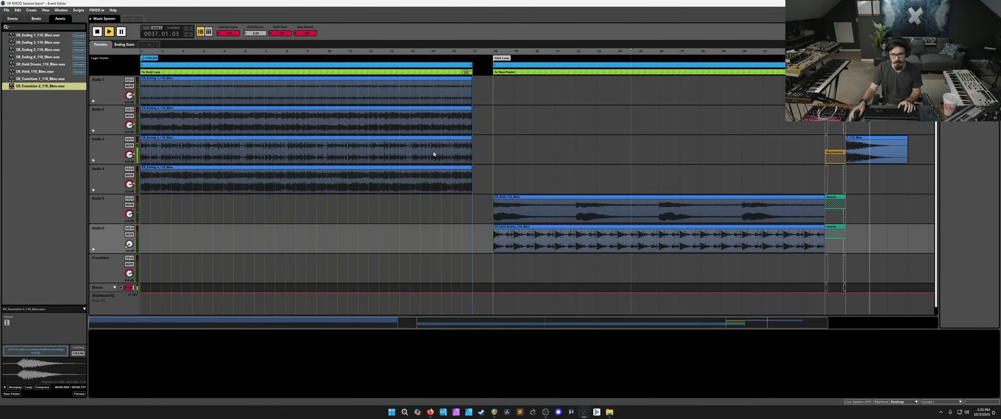
key(space)
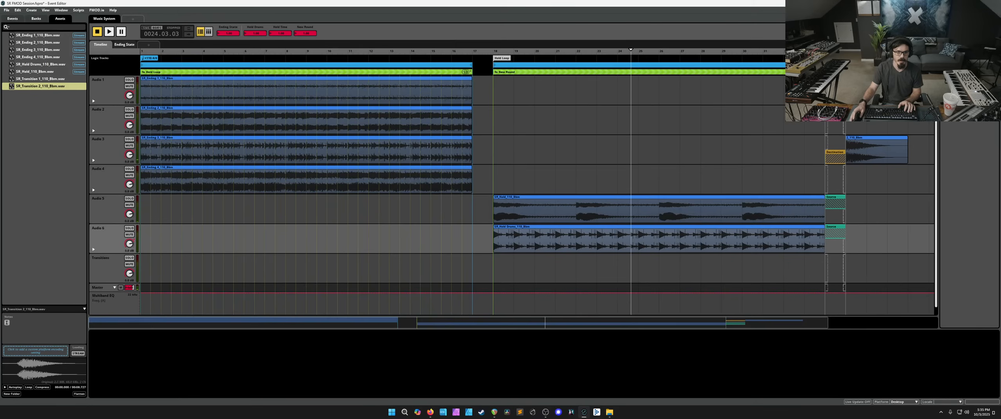
click(296, 34)
key(space)
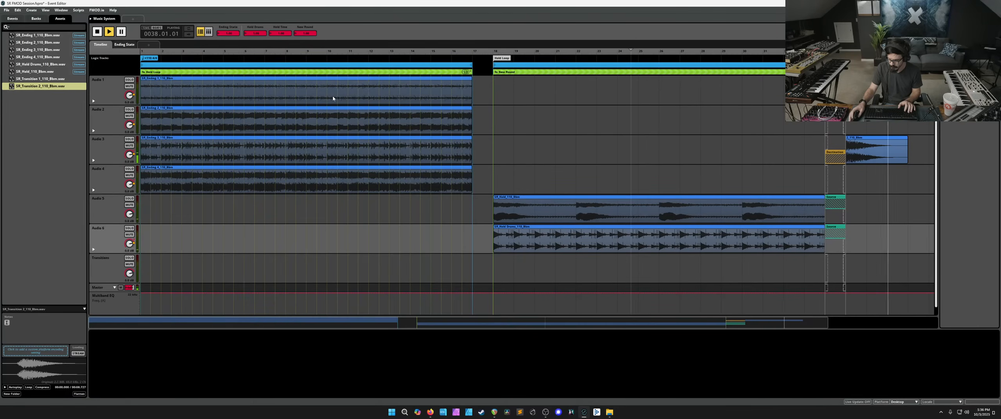
key(space)
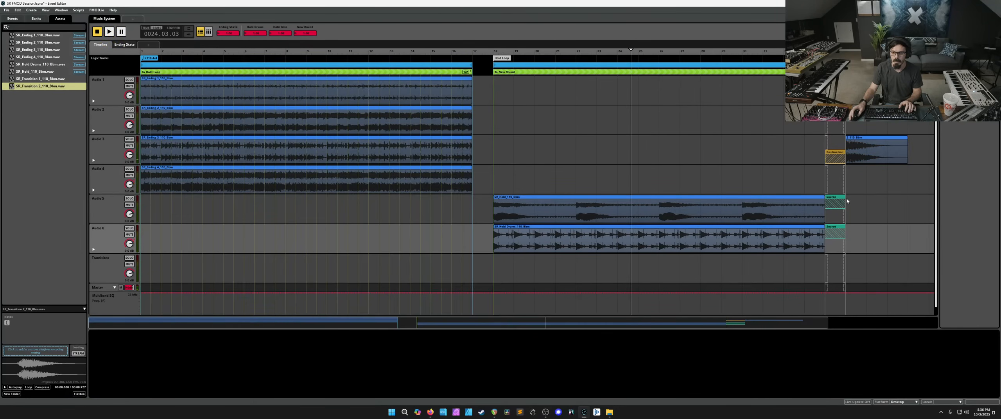
Step: Add fade-outs to the Audio 5 and Audio 6 source audio across the transition timeline, and audition the transition
click(836, 202)
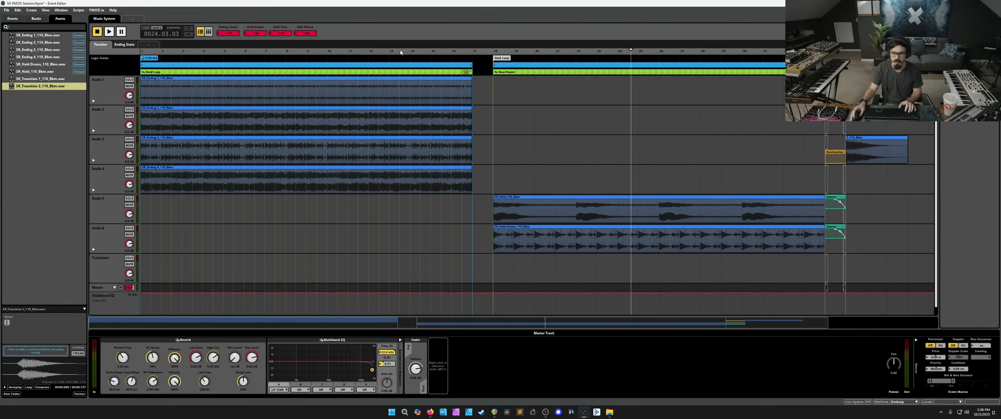
key(space)
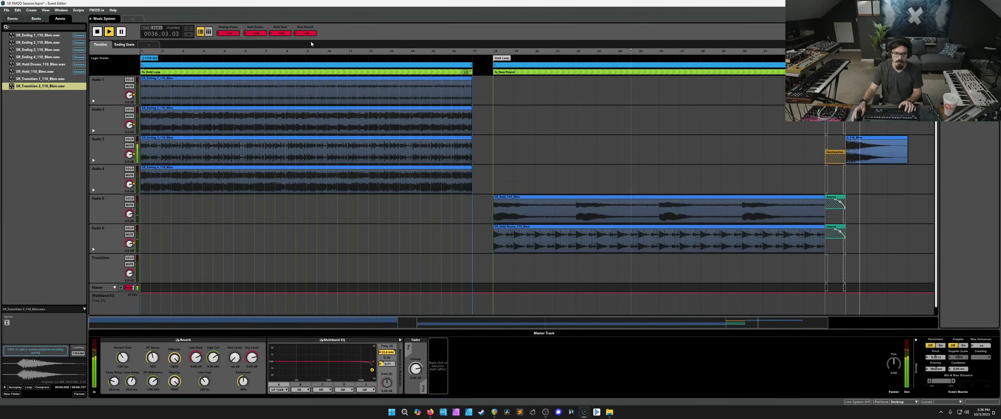
drag(306, 34, 306, 49)
key(space)
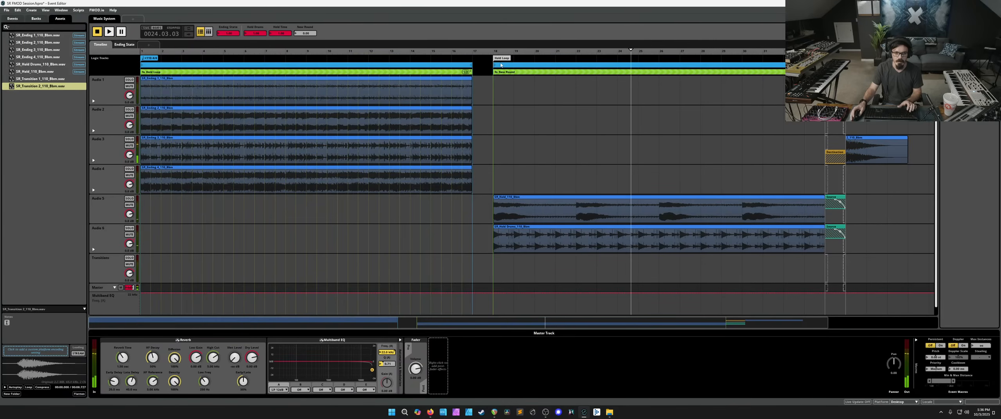
click(524, 53)
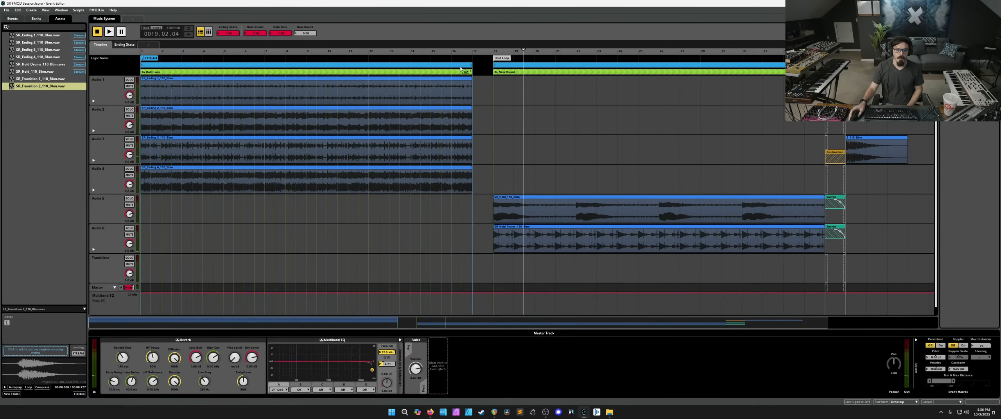
click(418, 51)
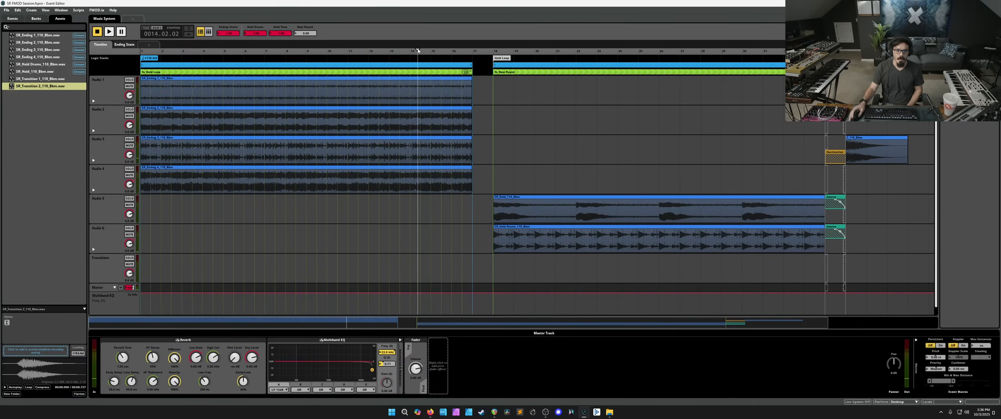
click(549, 52)
click(553, 74)
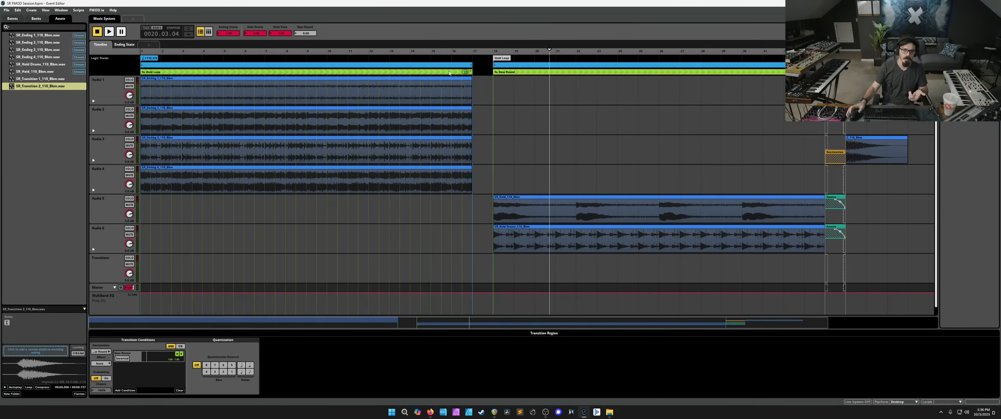
click(380, 54)
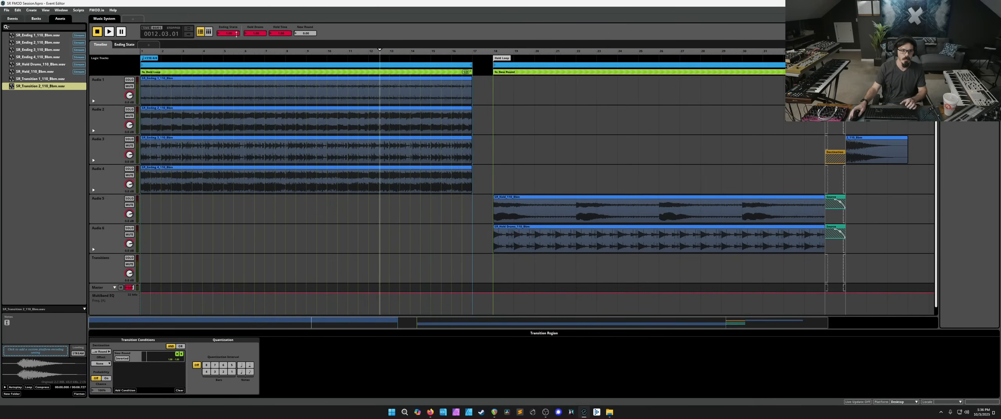
Step: Reset the Ending State, Hold Drums and Hold Time parameters to 0 and return the playhead to bar 1
click(14, 19)
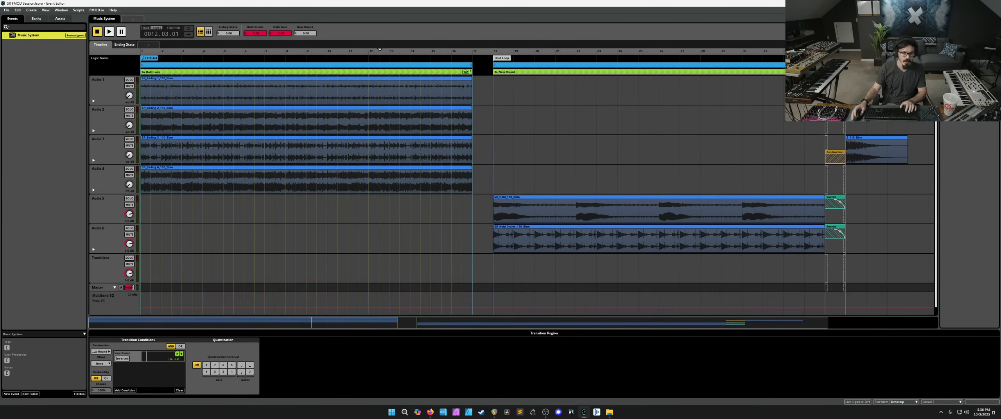
drag(276, 33, 276, 35)
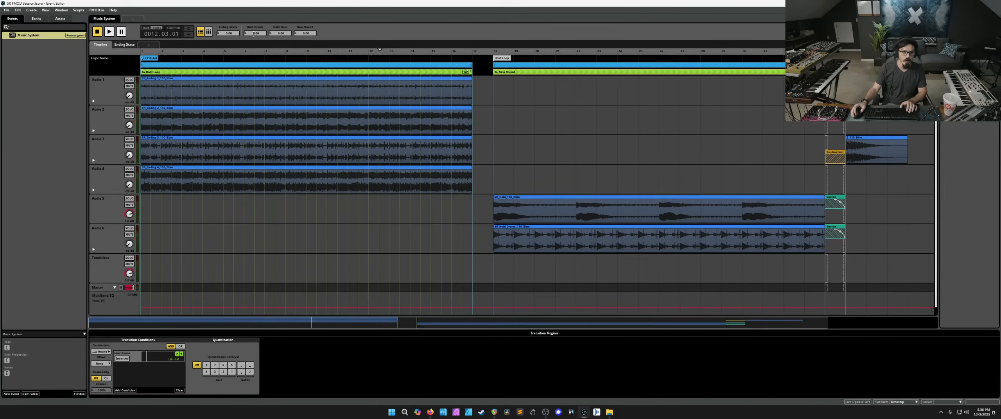
click(185, 58)
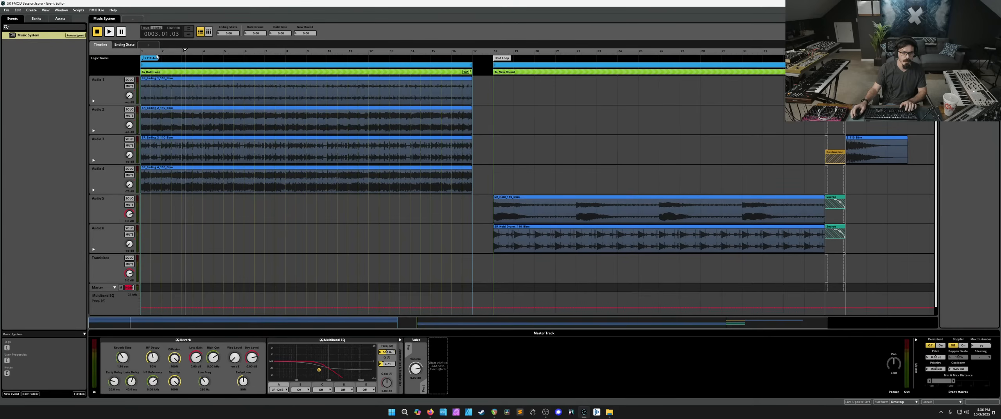
click(142, 56)
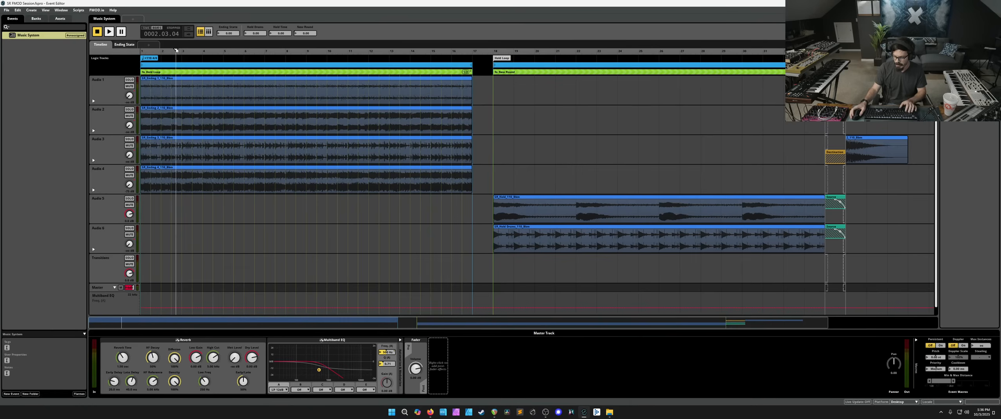
drag(172, 55, 138, 52)
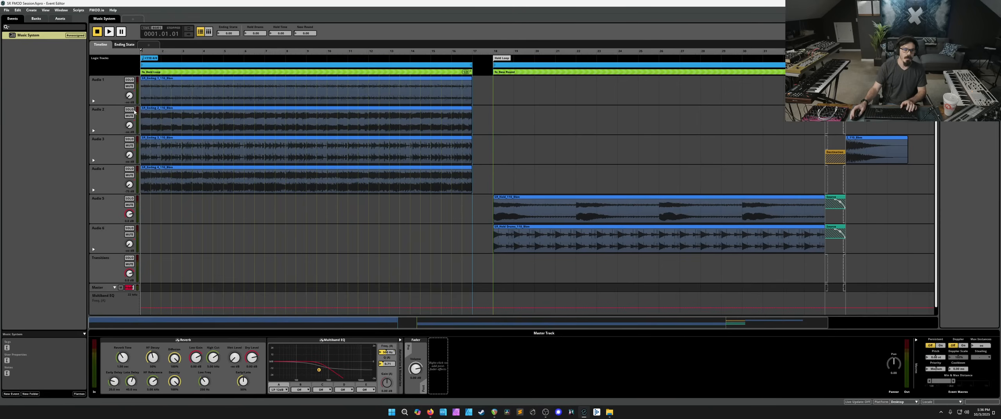
Step: Play the event from bar 1 and raise Ending State in stages to its maximum to audition the layered endings
click(108, 90)
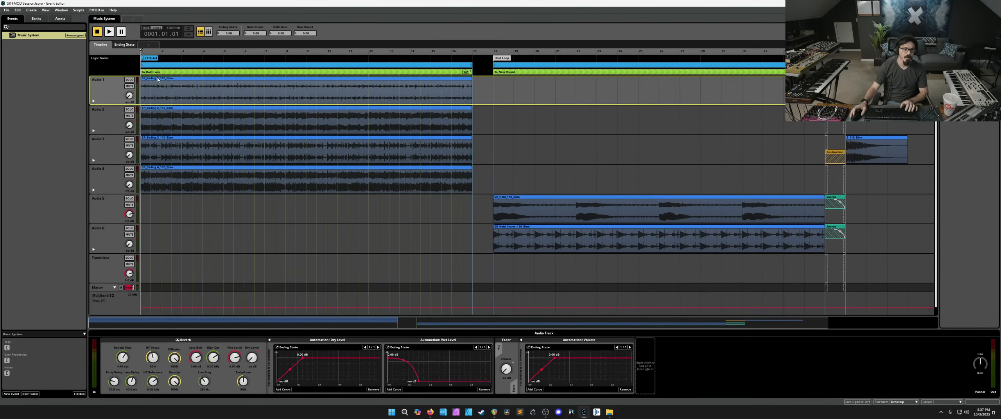
key(space)
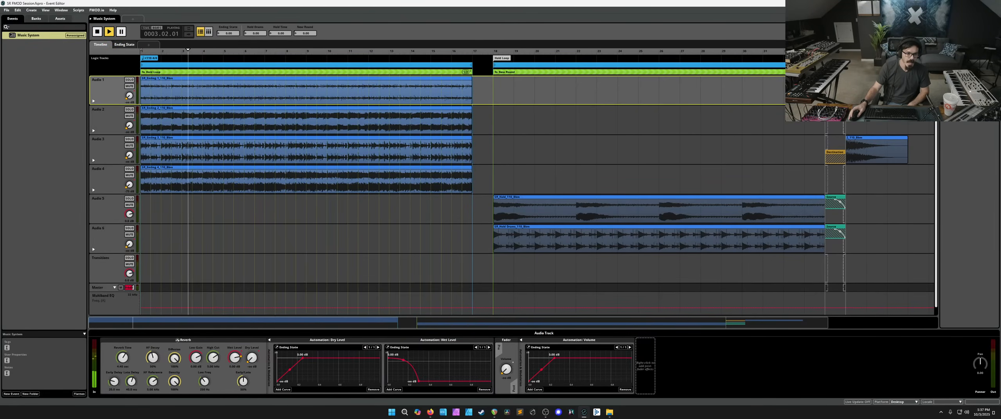
drag(236, 32, 235, 22)
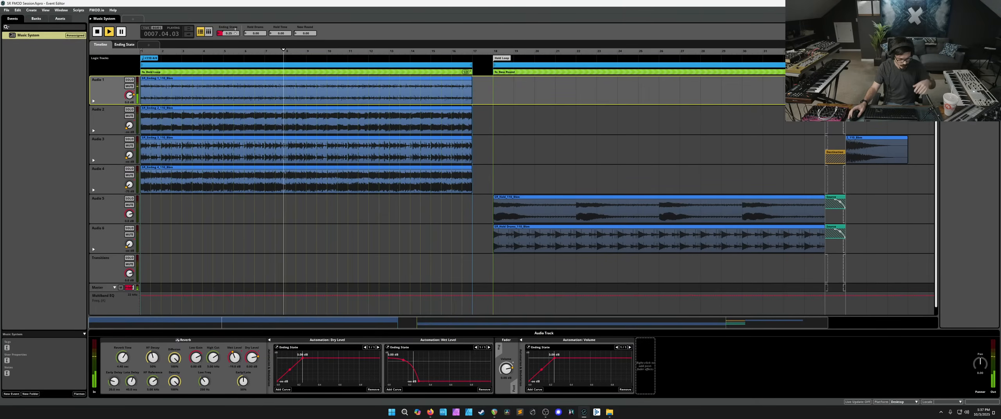
drag(235, 31, 235, 21)
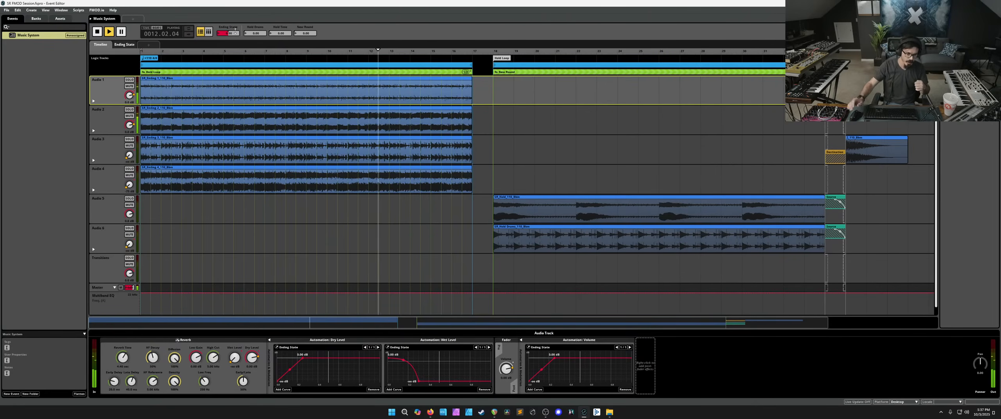
drag(236, 30, 236, 25)
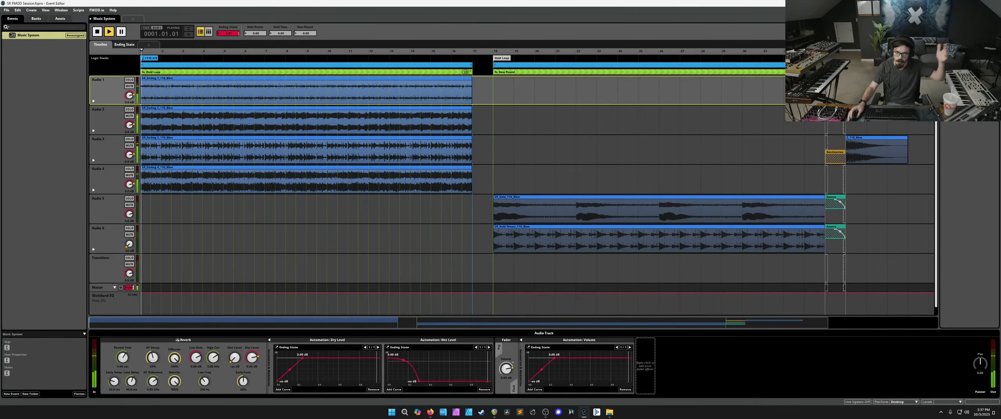
drag(235, 32, 235, 31)
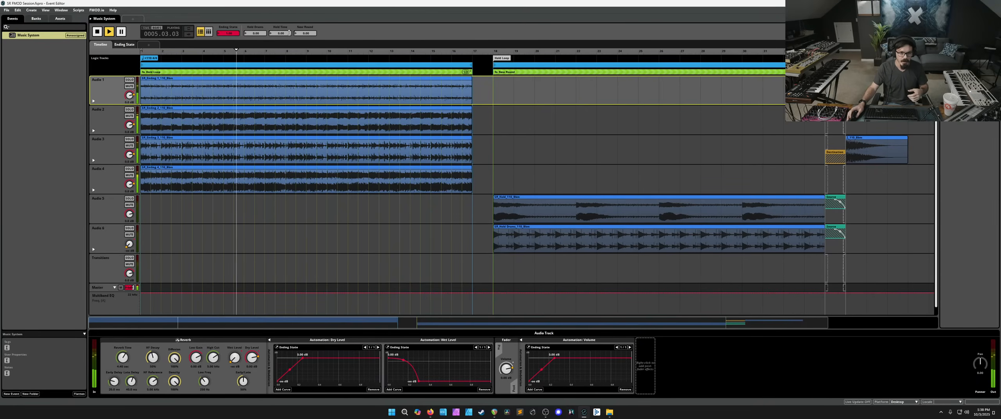
Step: Raise Hold Time, Hold Drums and New Round in turn during playback to audition the Hold section and its exit
click(289, 33)
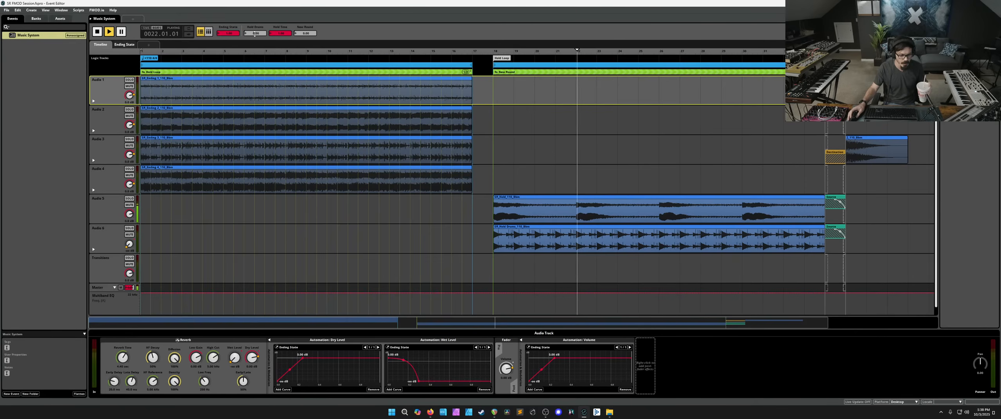
drag(252, 33, 252, 2)
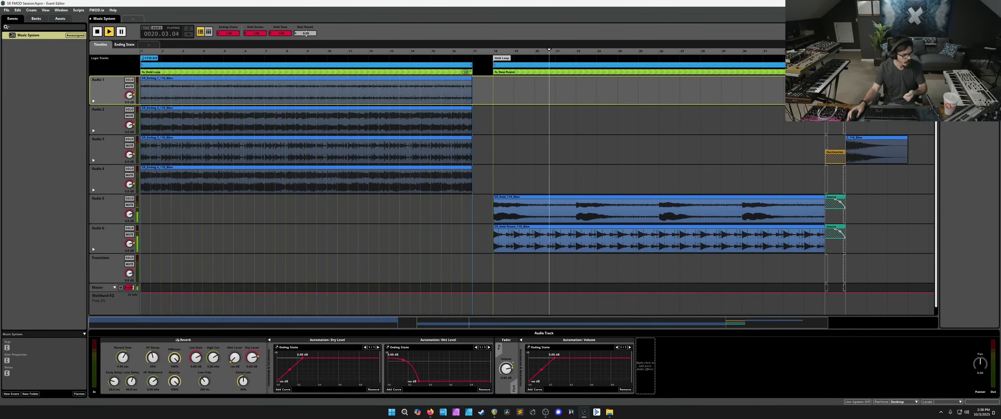
drag(306, 34, 307, 32)
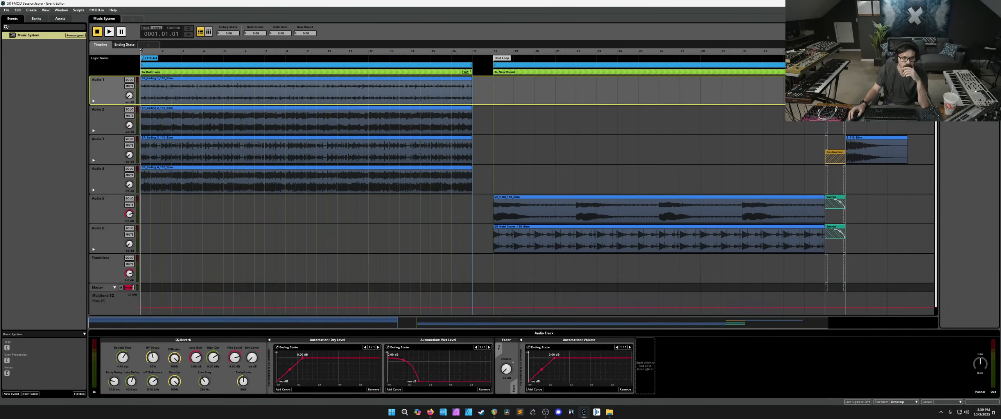
Step: Insert a second FMOD Multiband EQ on the master track after the existing one while the event plays from bar 1
click(89, 126)
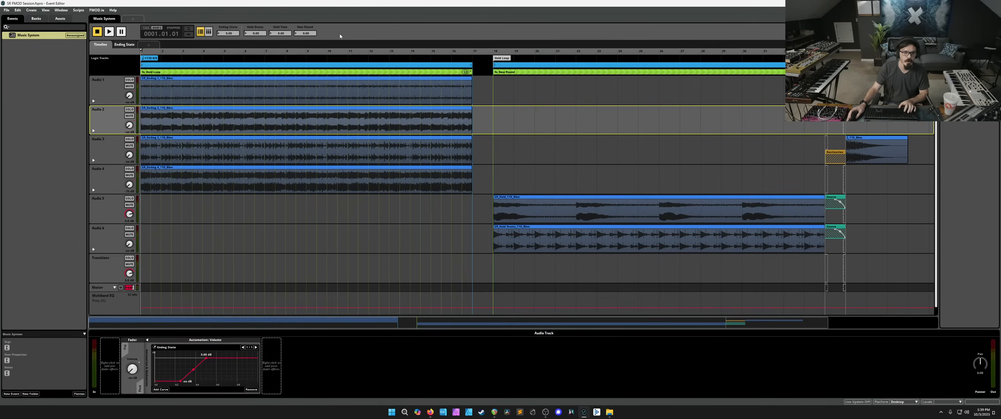
click(103, 279)
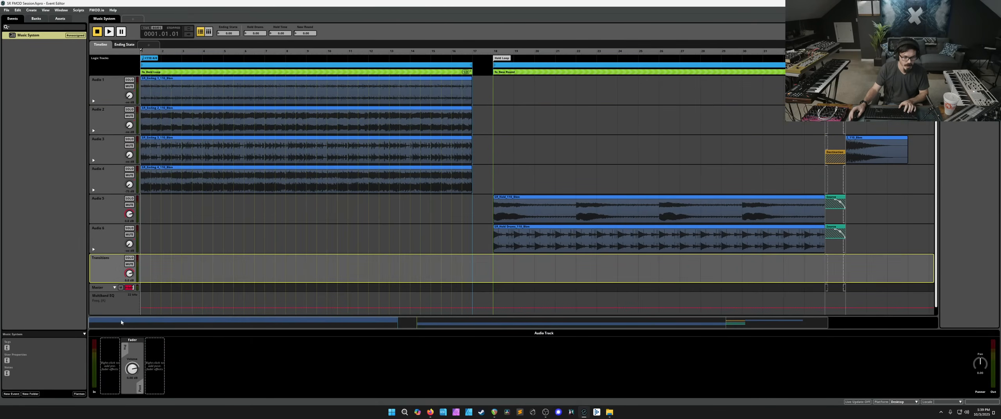
click(108, 290)
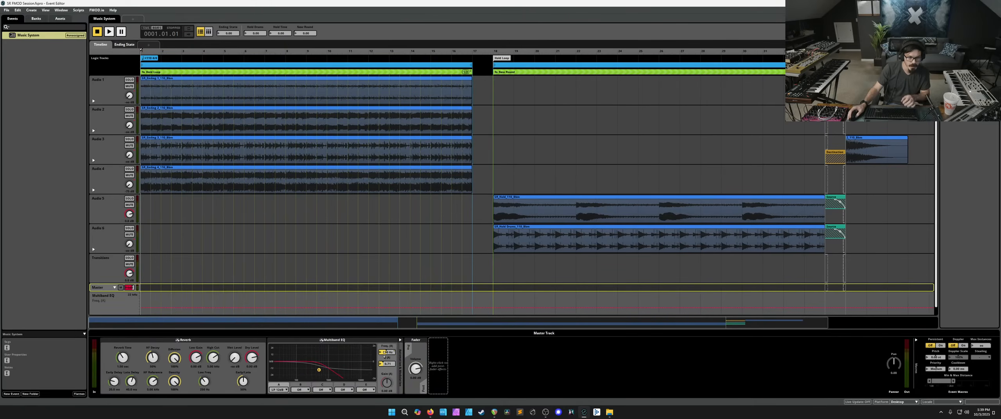
key(space)
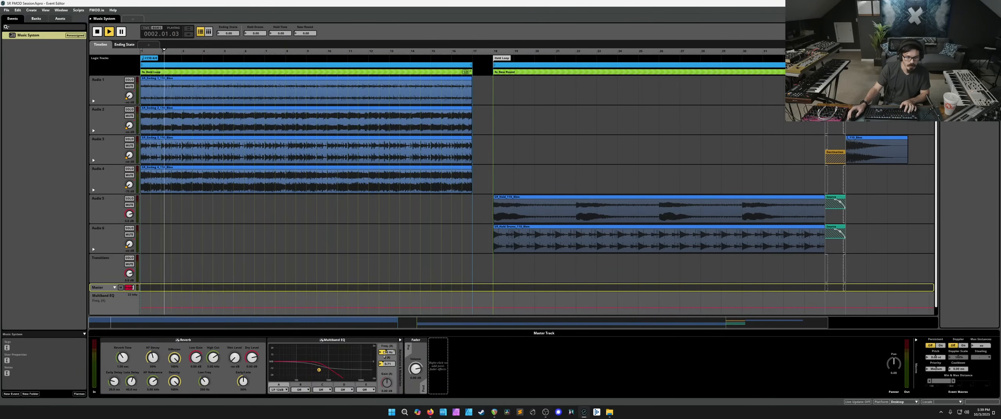
right_click(399, 356)
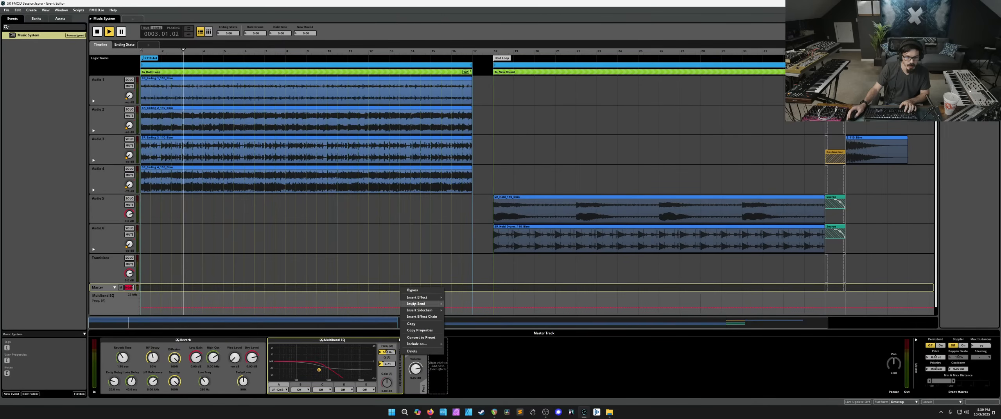
mouse_move(442, 305)
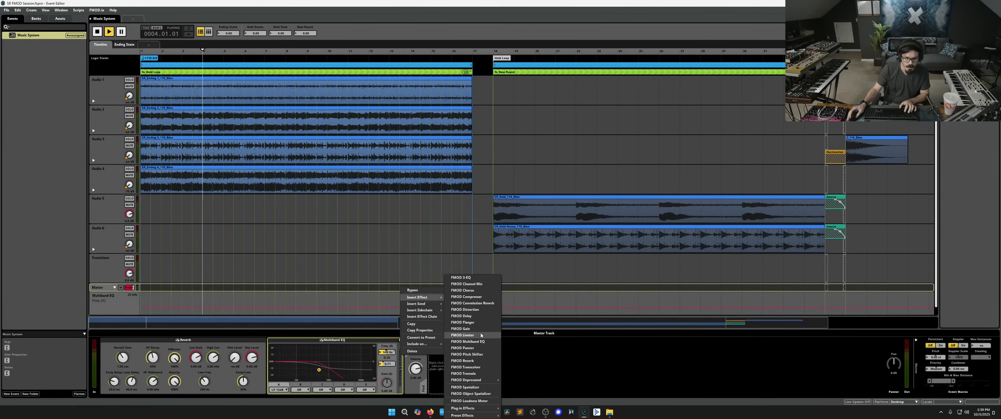
click(469, 341)
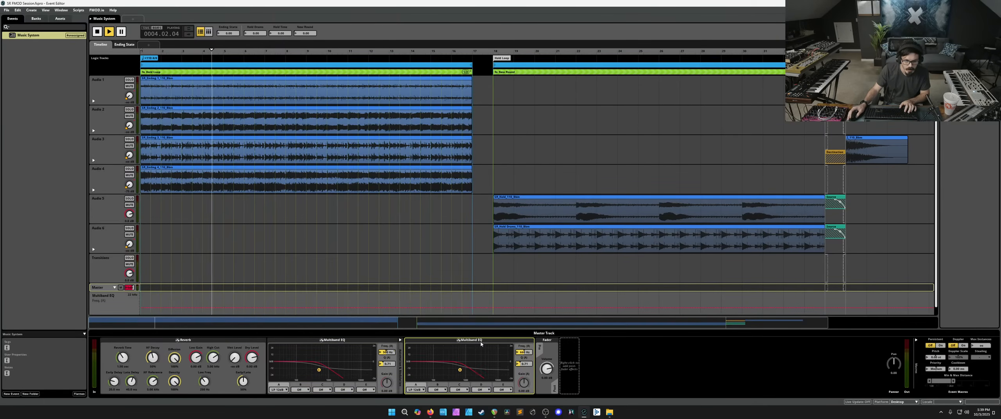
Step: Raise the second Multiband EQ's band A frequency to its maximum and automate it with a new continuous parameter named LowHealth
drag(524, 352, 524, 329)
right_click(524, 352)
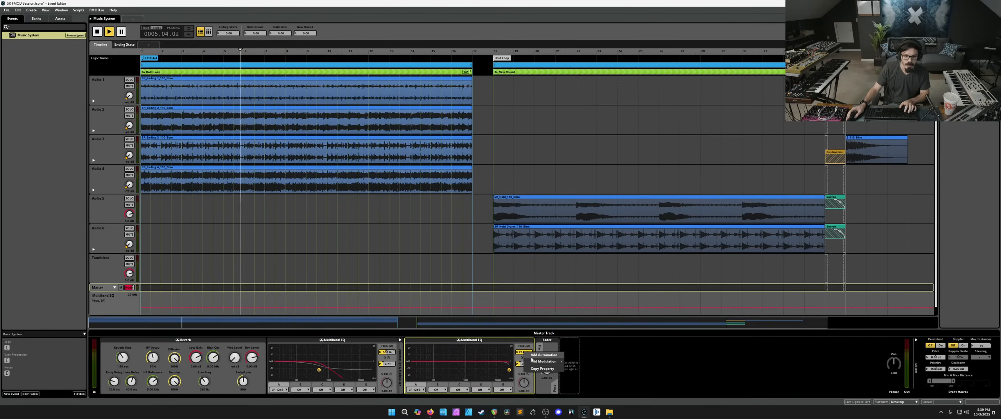
click(542, 357)
click(551, 389)
mouse_move(568, 383)
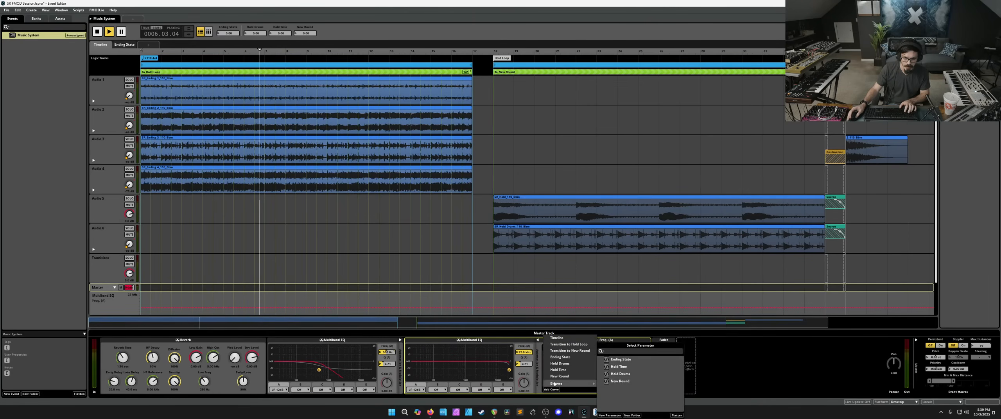
click(616, 416)
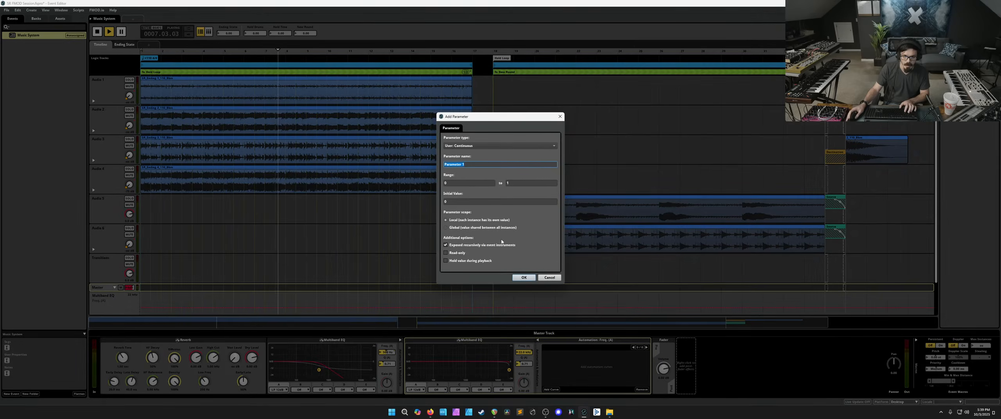
text(LowHealth)
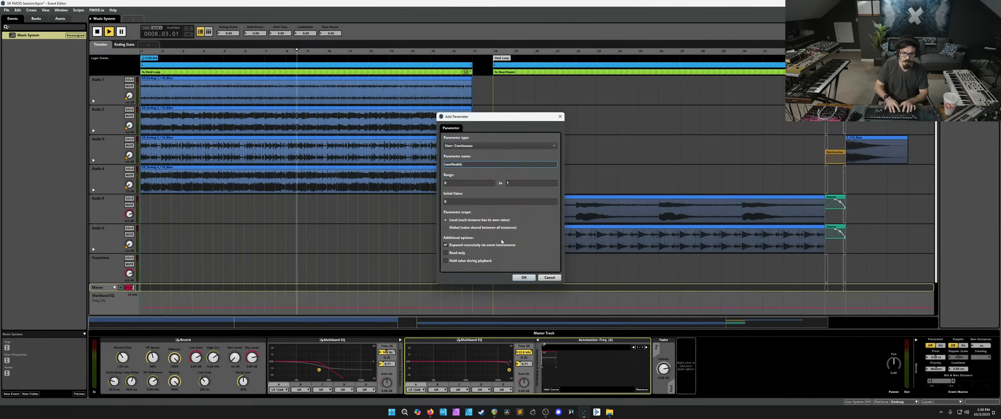
key(Return)
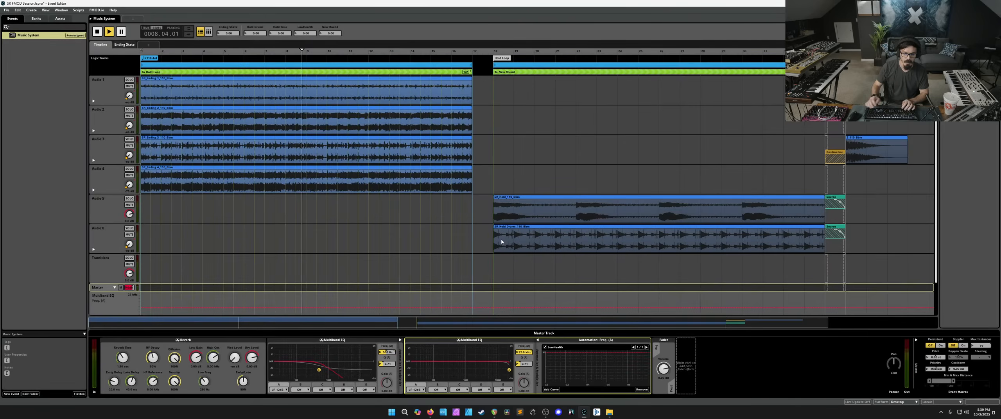
Step: Shape the LowHealth automation curve so the second EQ's band A frequency falls from 22.0 kHz as the parameter rises
click(546, 353)
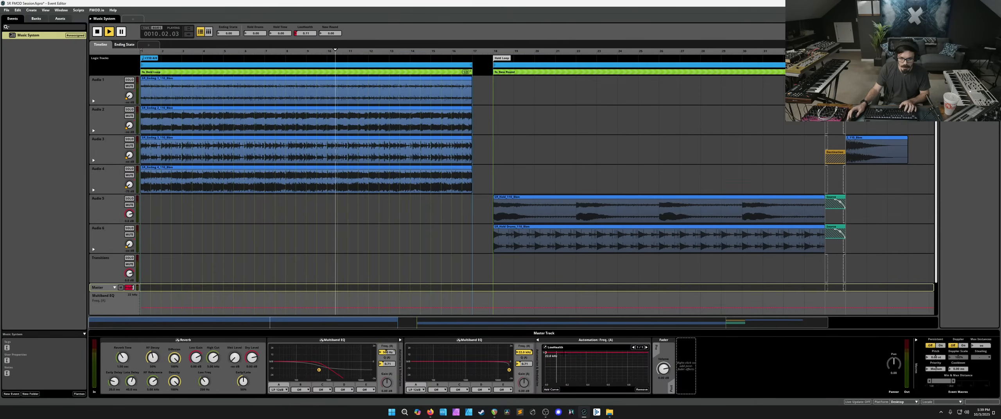
drag(648, 353, 648, 367)
drag(305, 33, 305, 29)
drag(648, 368, 648, 367)
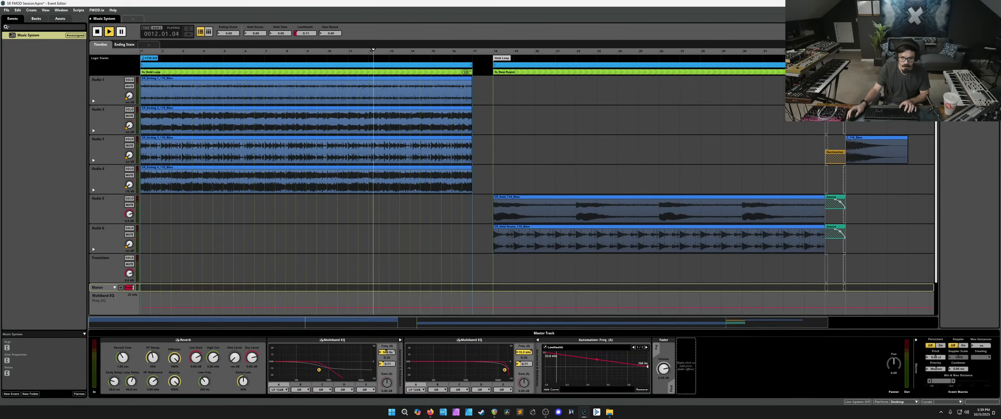
Step: Reset LowHealth to 0, raise Ending State to its maximum and raise LowHealth fully to audition the filtering during playback
drag(305, 34, 305, 41)
drag(227, 34, 227, 16)
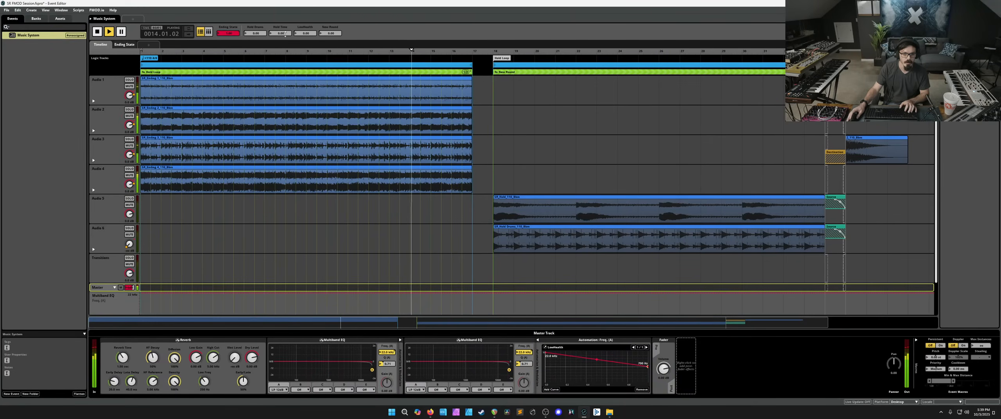
drag(305, 34, 305, 16)
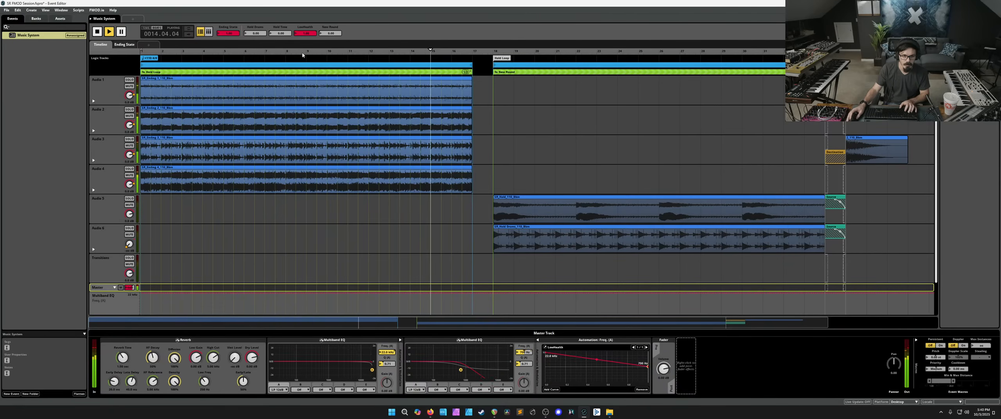
Step: Automate the master reverb's Dry Level with LowHealth, sloping the curve down from 0 dB as the parameter rises
click(252, 359)
right_click(252, 358)
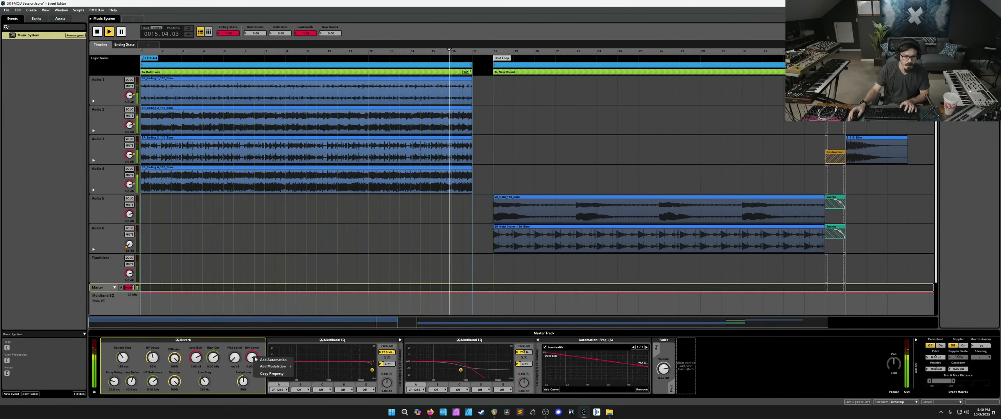
click(270, 361)
click(289, 391)
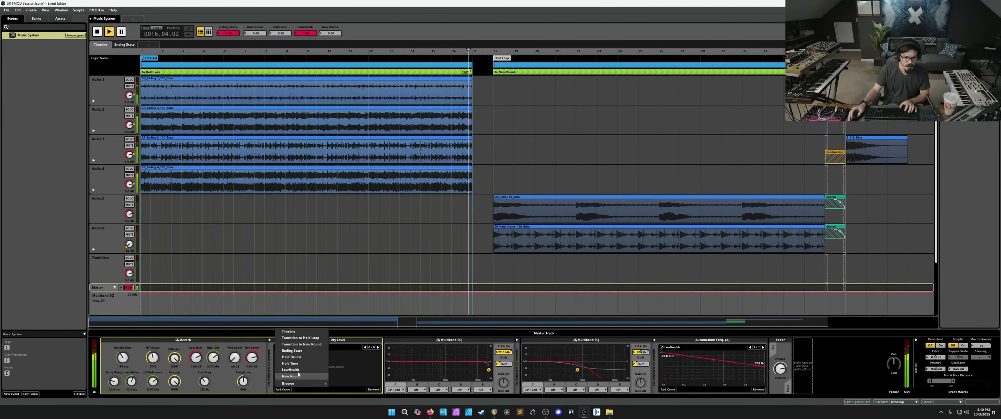
click(300, 371)
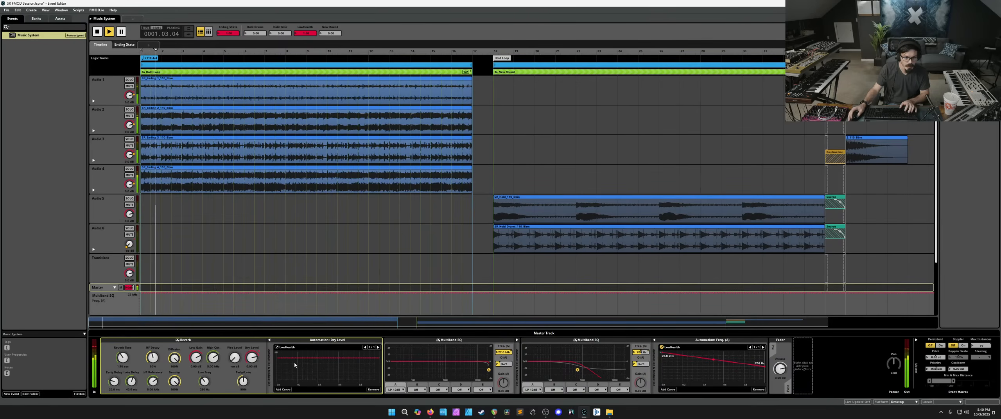
drag(380, 358, 380, 364)
Step: Automate the reverb's Wet Level with LowHealth, raising the curve's end point so the wet signal increases with the parameter
right_click(233, 357)
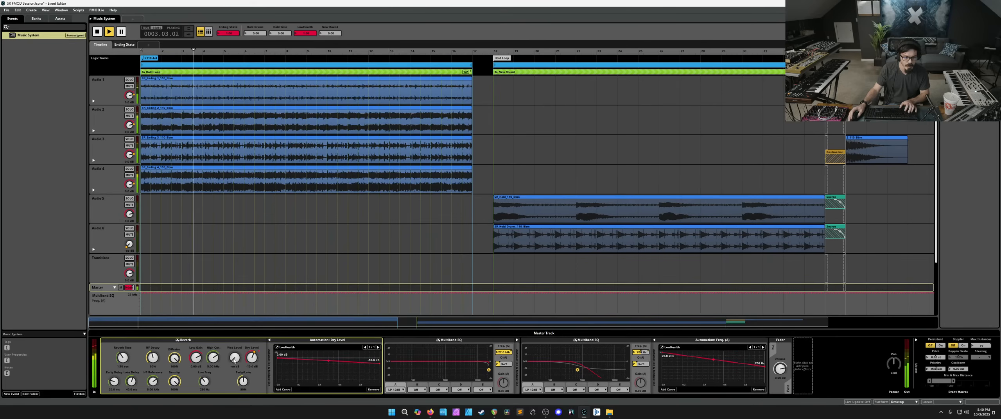
click(246, 360)
click(394, 389)
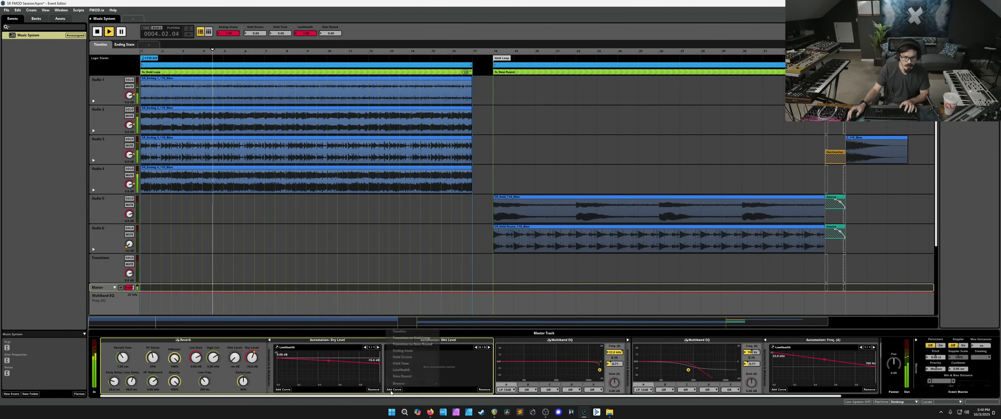
click(395, 378)
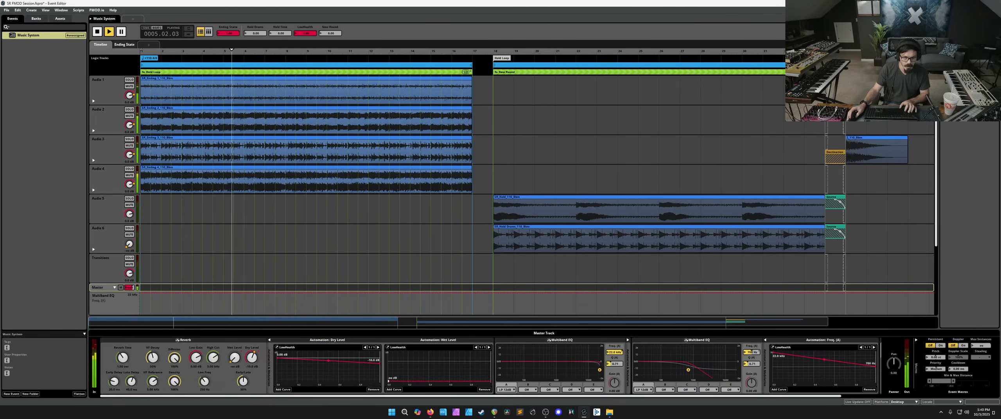
drag(490, 381, 491, 363)
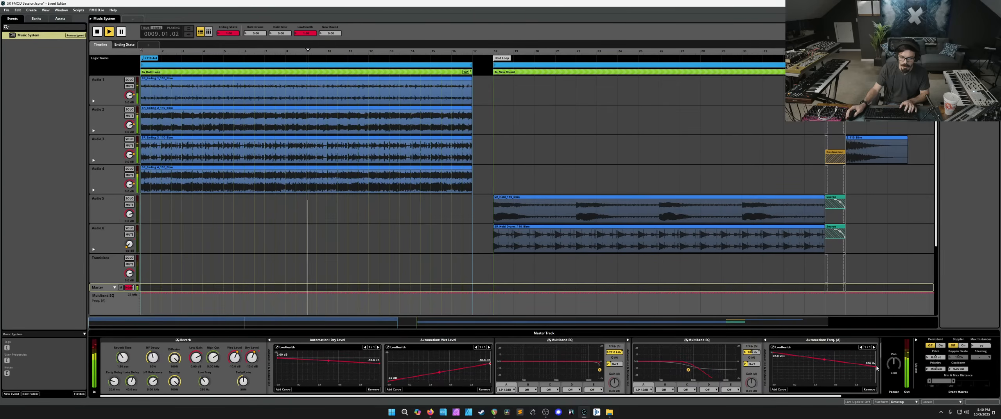
Step: Raise the end of the second EQ's LowHealth frequency curve to 2.00 kHz, and collapse the automation views with playback stopped
drag(877, 366, 834, 363)
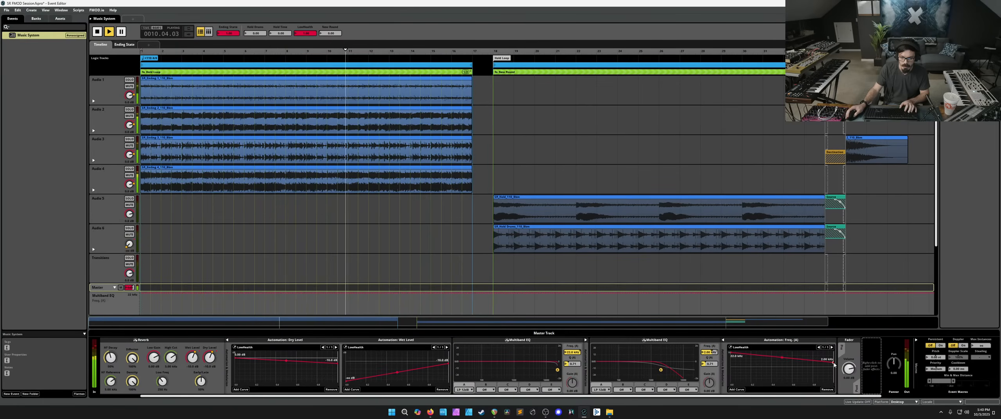
drag(306, 34, 306, 67)
key(space)
click(229, 340)
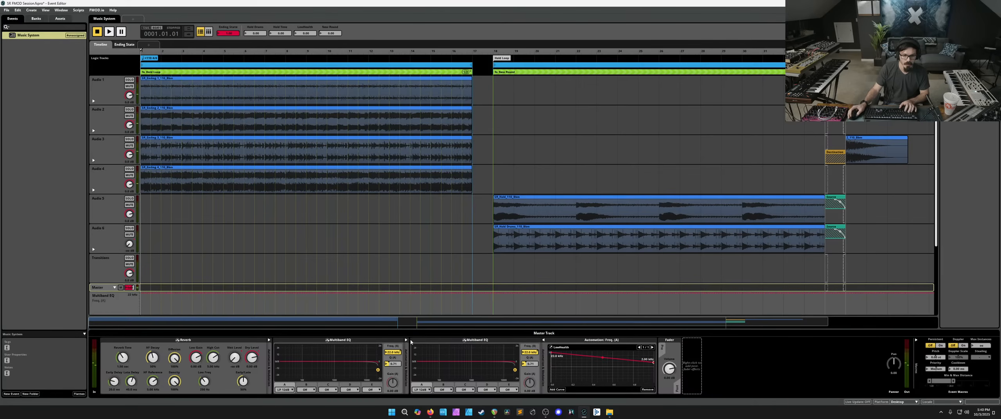
click(543, 340)
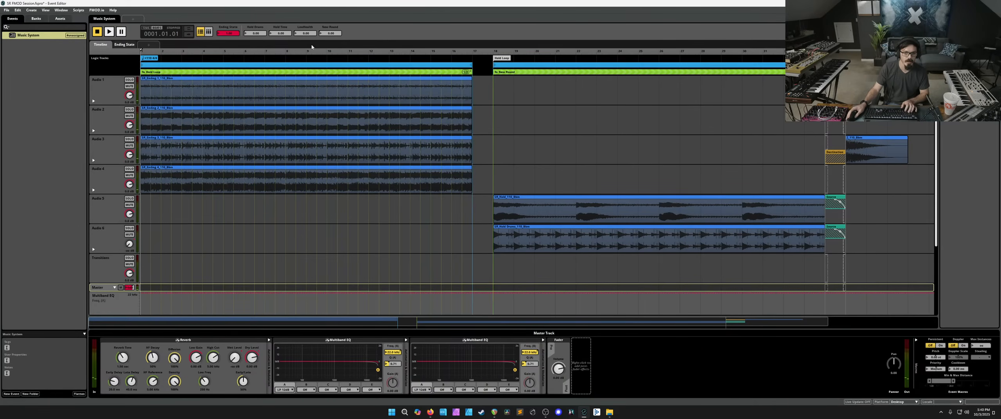
Step: Lower Ending State and play from bar 6, sweeping LowHealth to its maximum and back to 0 to audition the effect
click(297, 50)
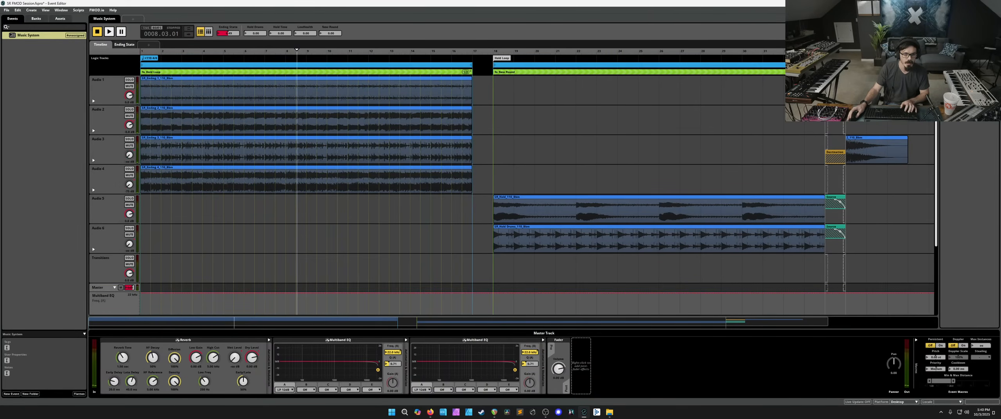
click(256, 50)
key(space)
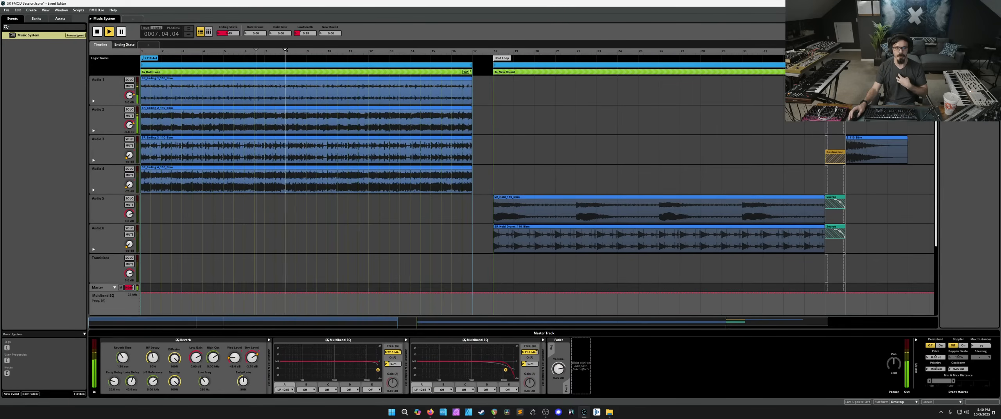
drag(305, 33, 305, 0)
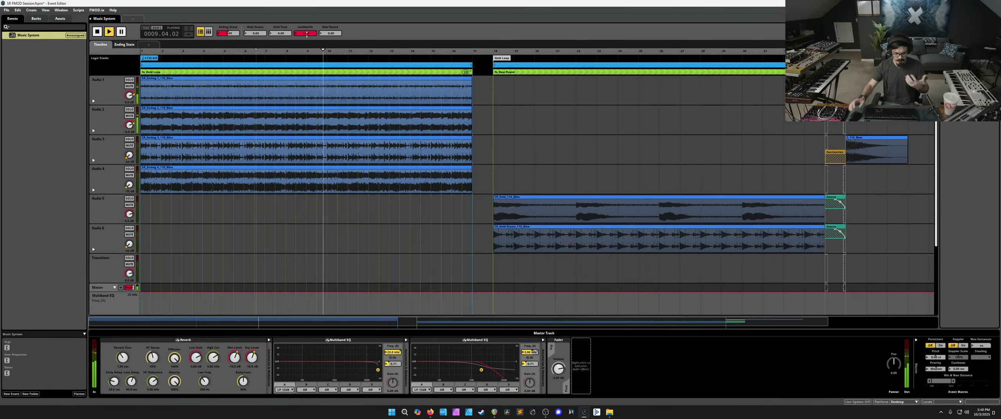
drag(307, 35, 307, 71)
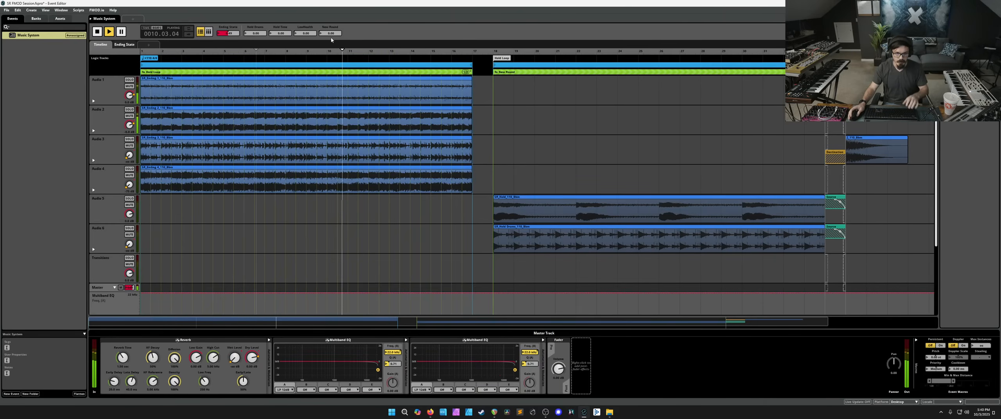
key(space)
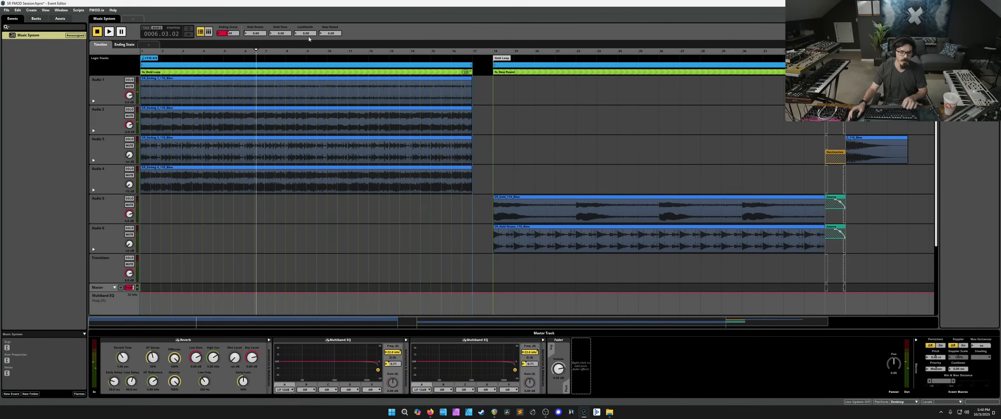
Step: Replay the passage from bar 6 in short bursts while making small changes to the LowHealth value
key(space)
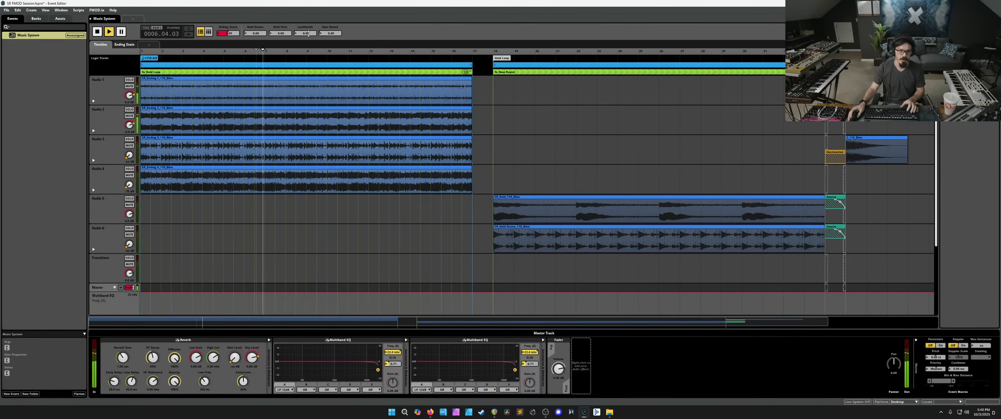
key(space)
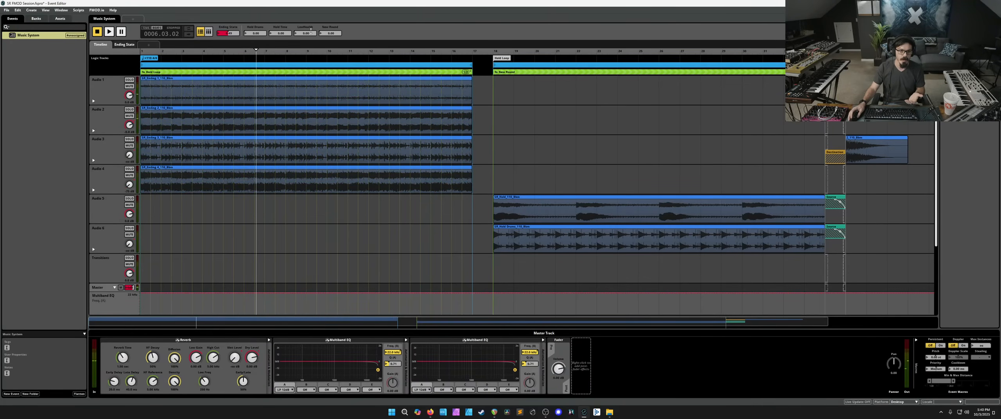
right_click(315, 34)
click(303, 35)
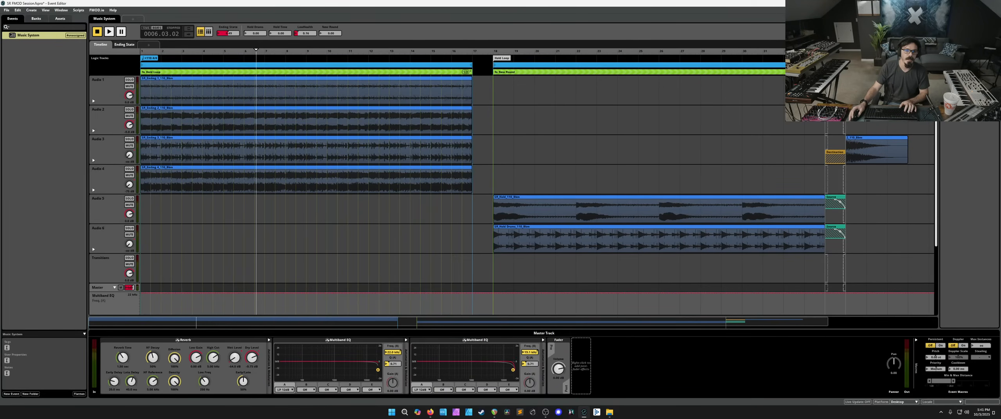
key(space)
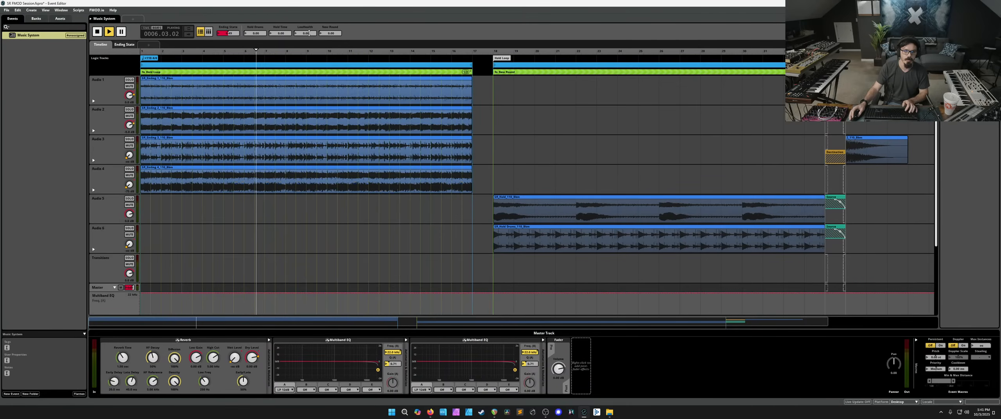
mouse_move(312, 34)
mouse_down()
mouse_move(310, 25)
mouse_move(309, 36)
mouse_up()
key(space)
Step: Give the LowHealth parameter a gradual seek speed and audition raising and lowering it during playback from bar 6
click(309, 28)
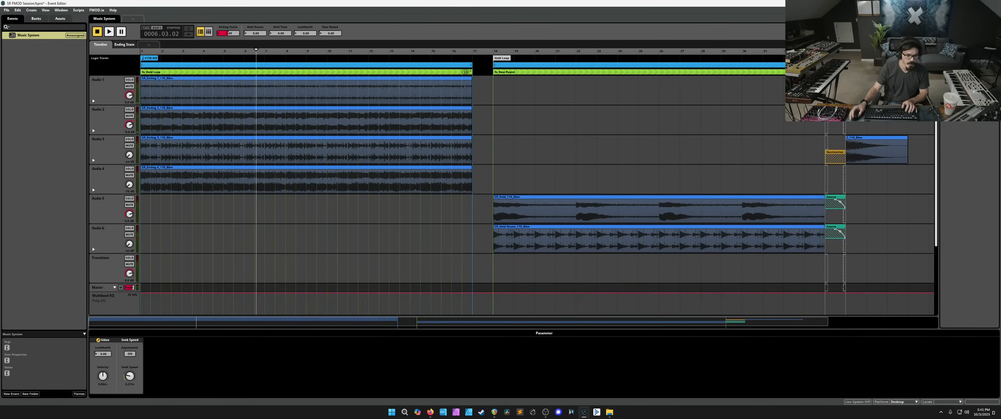
key(space)
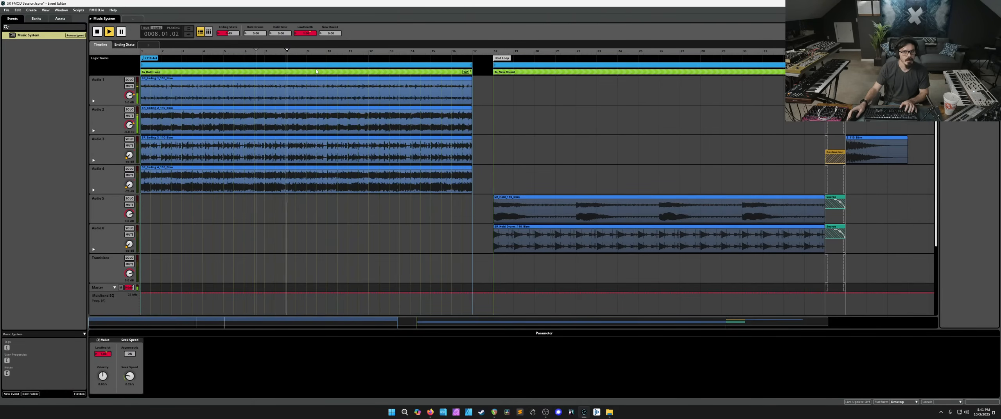
key(space)
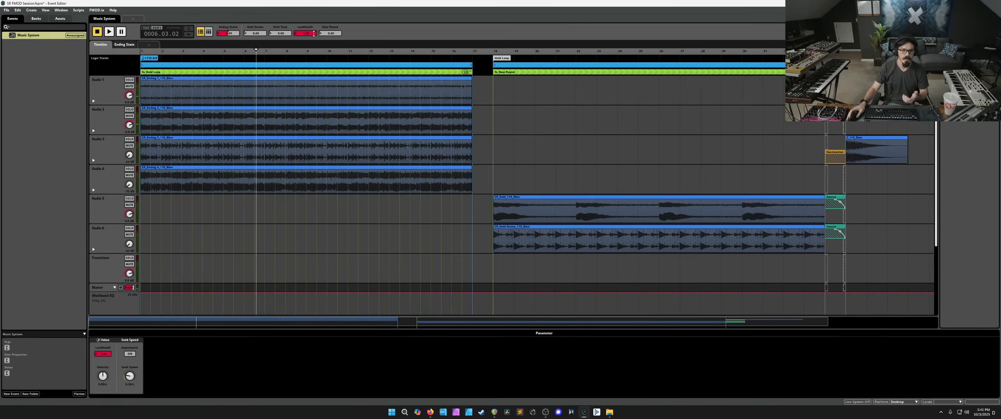
key(space)
drag(304, 34, 304, 52)
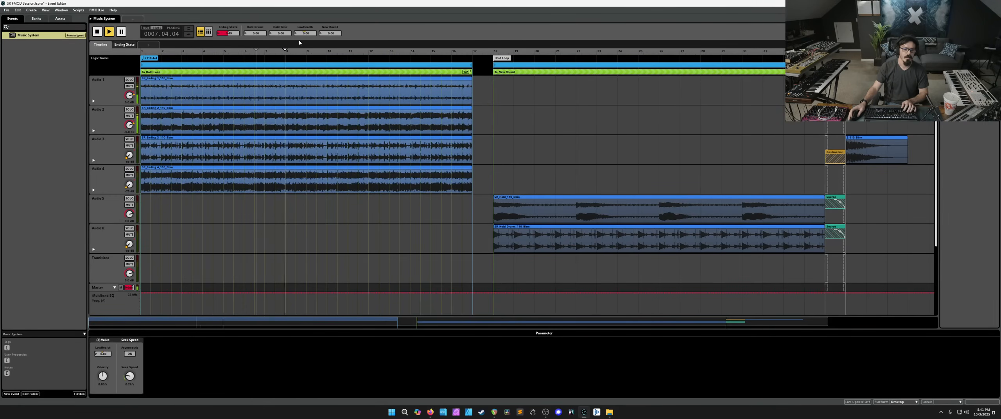
key(space)
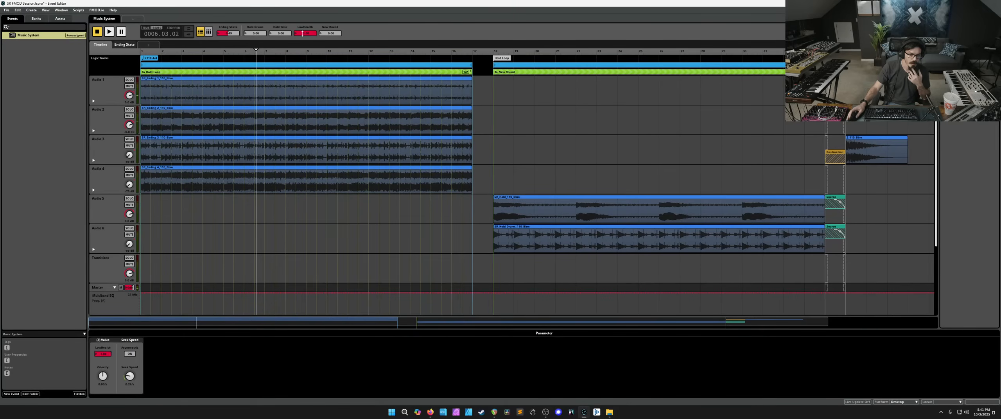
Step: Make LowHealth's seek speed asymmetric with a faster descending rate, and play from bar 6 to audition the change
click(133, 355)
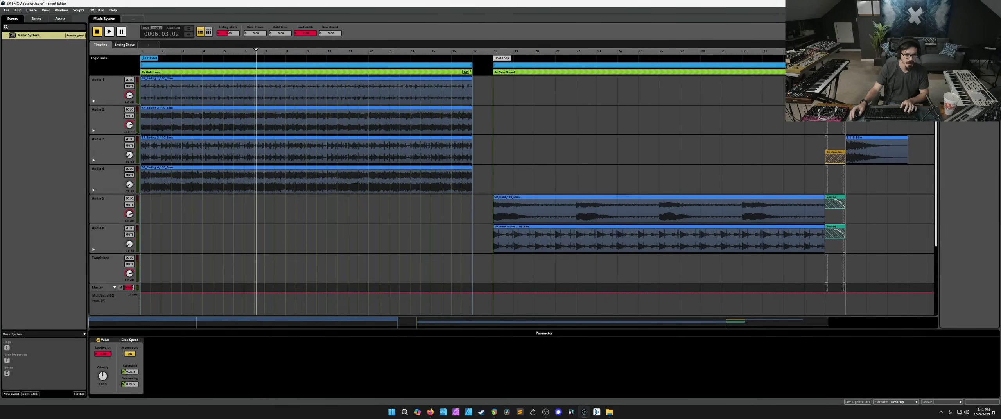
key(space)
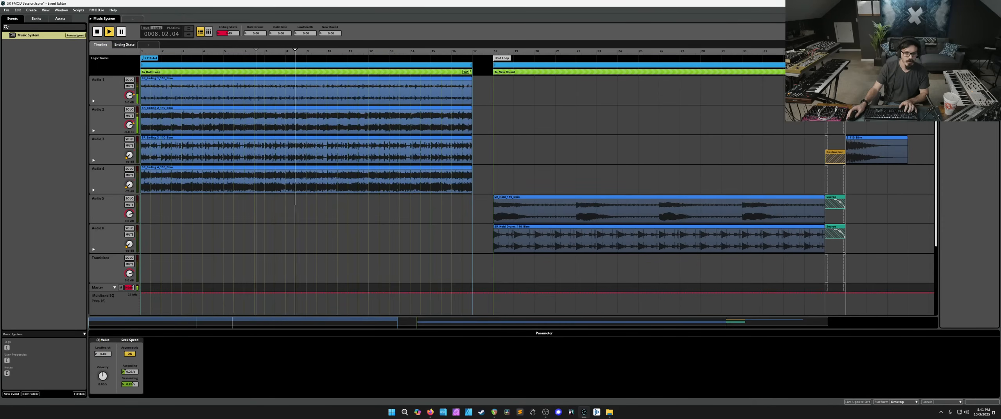
Step: Increase LowHealth's ascending seek speed while raising the parameter and returning it to 0 during playback, and start another audition near bar 12
drag(300, 34, 327, 33)
drag(132, 368, 132, 362)
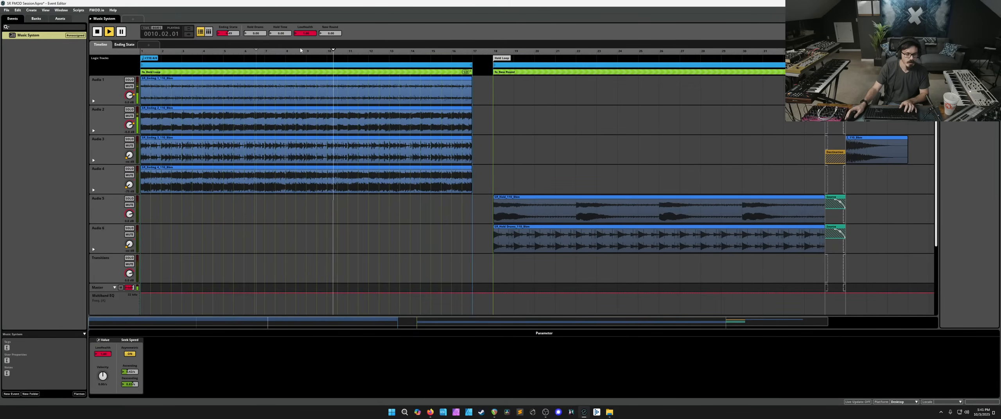
drag(304, 34, 304, 46)
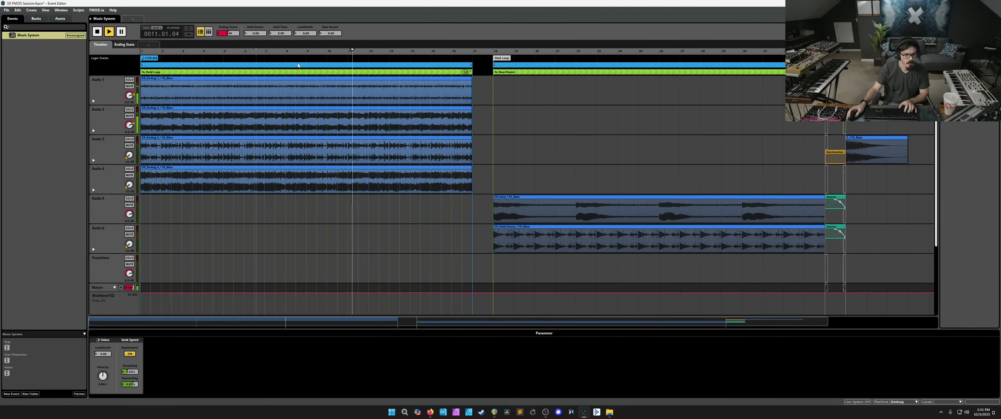
key(space)
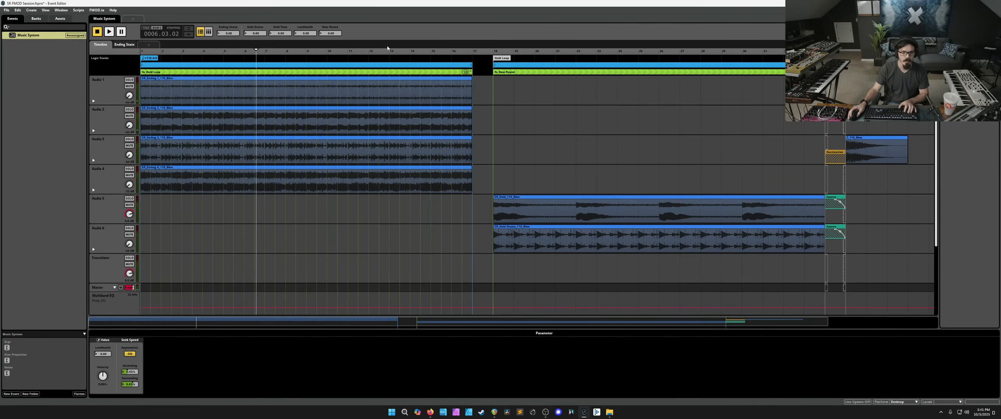
click(377, 53)
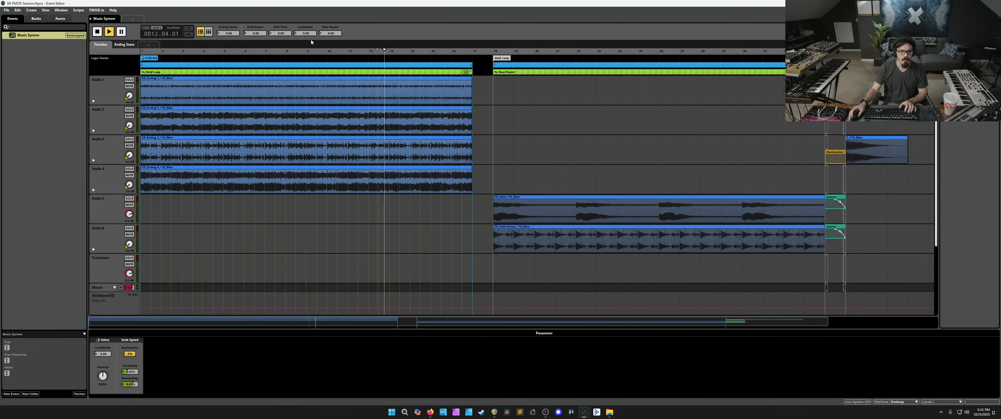
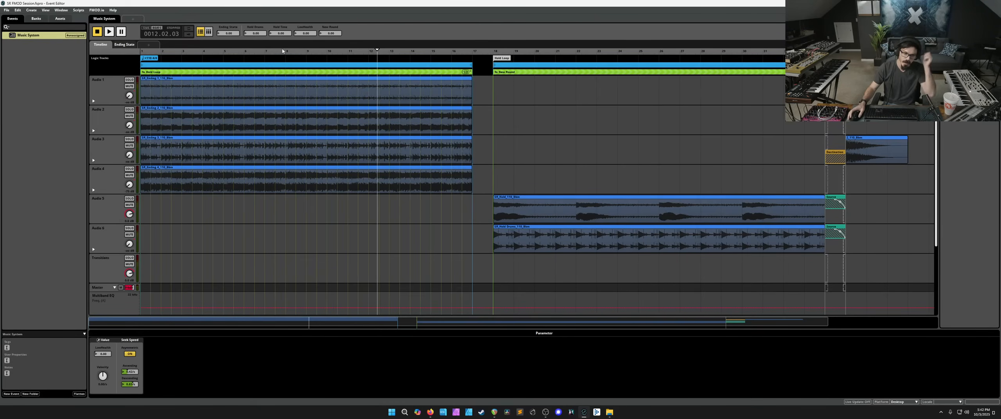
Step: Select the Audio 1 track and audition the loop from near bar 1 with Ending State raised to its maximum
click(94, 86)
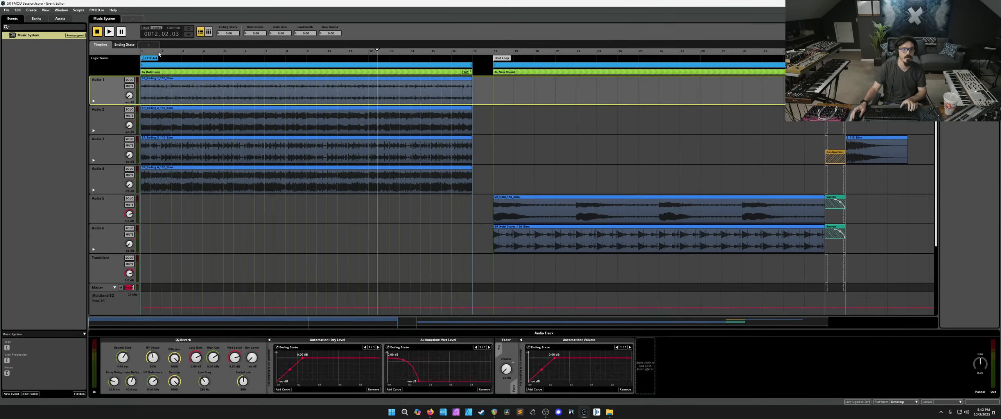
click(159, 50)
key(space)
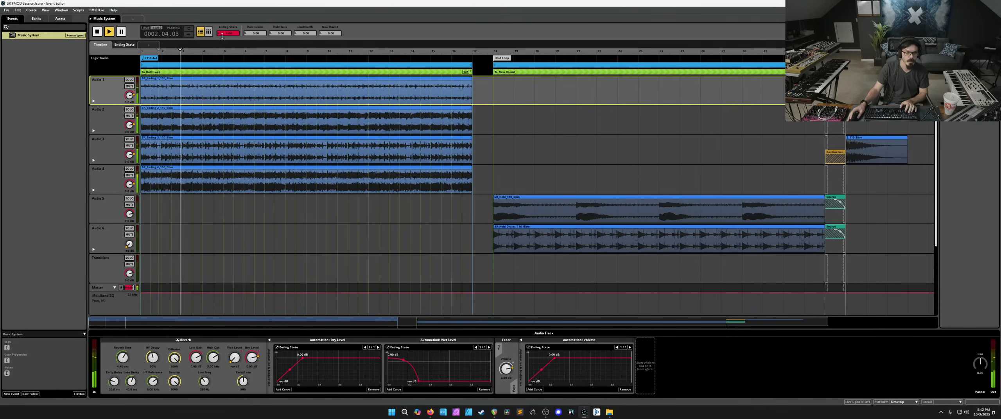
click(222, 33)
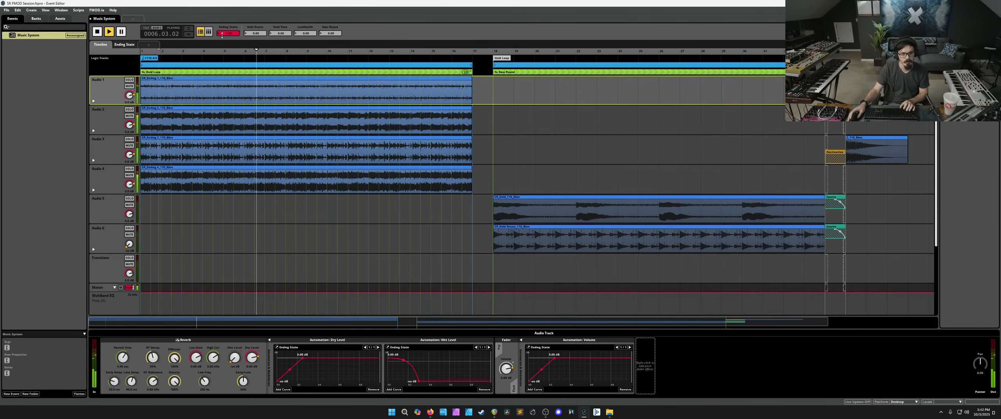
key(space)
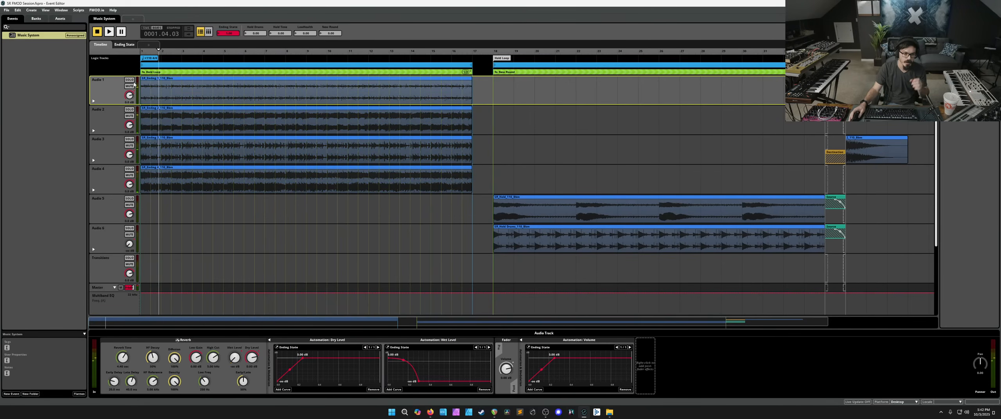
Step: Switch to REAPER and play the soloed Ending 1 folder from bar 6 while looking through the session's tracks
click(495, 412)
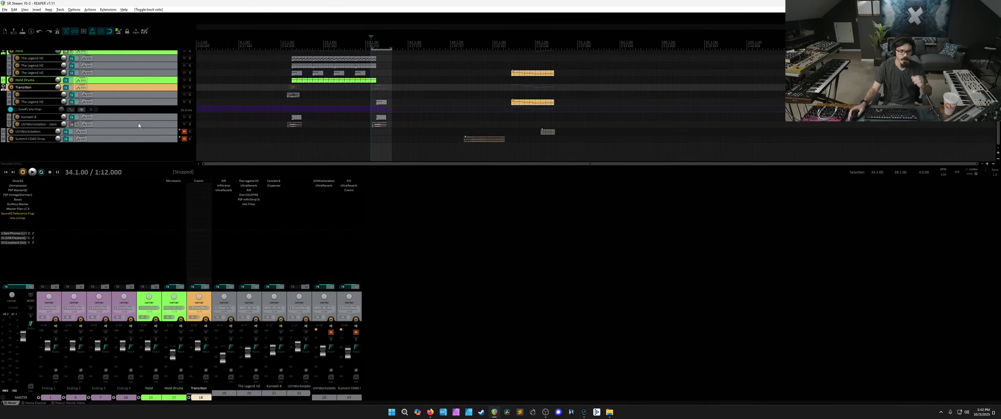
scroll(129, 89, up, 5)
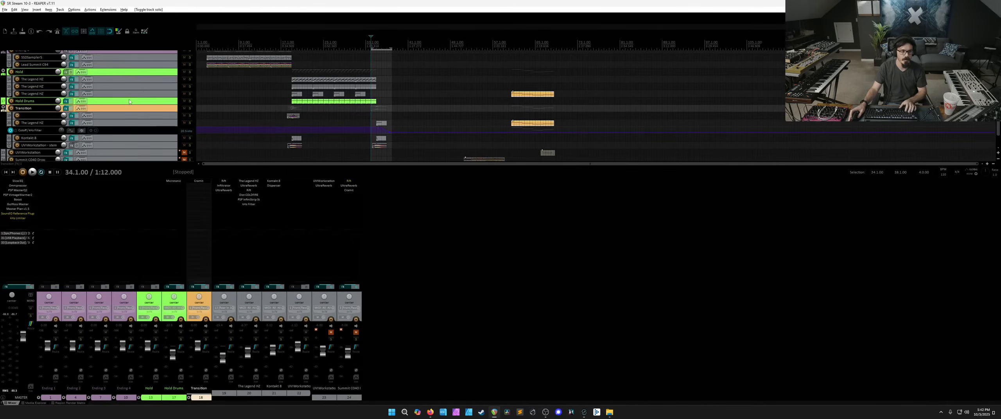
click(191, 54)
click(223, 54)
key(space)
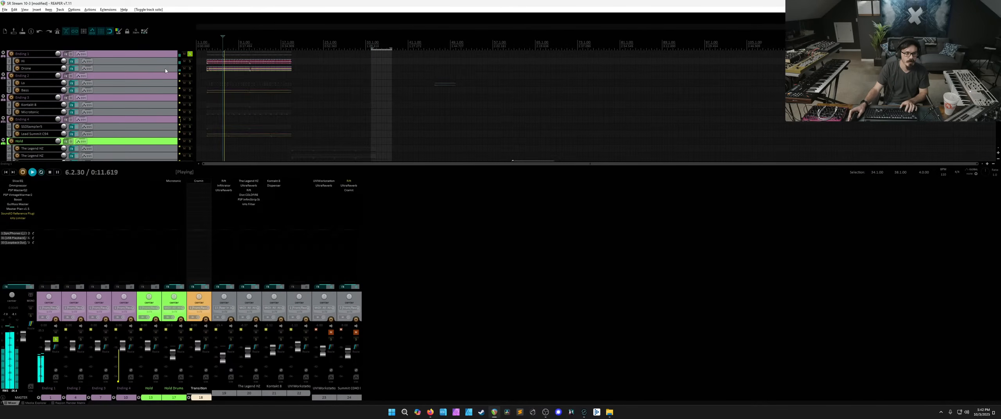
scroll(165, 71, up, 5)
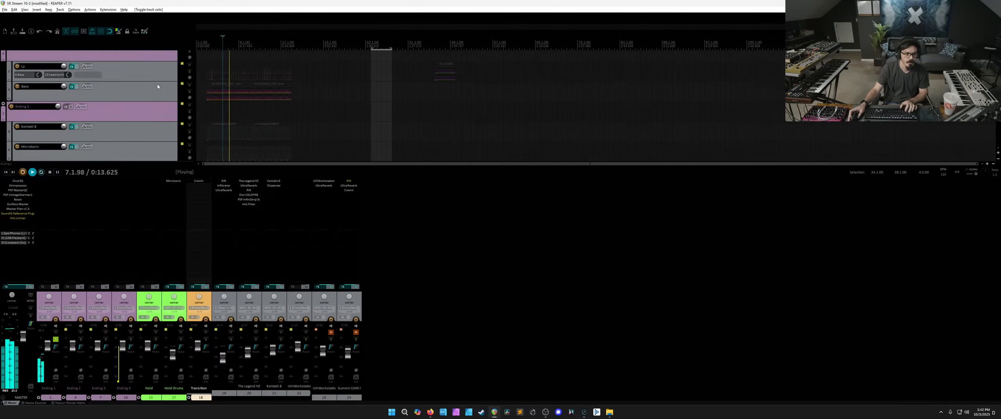
scroll(158, 86, down, 8)
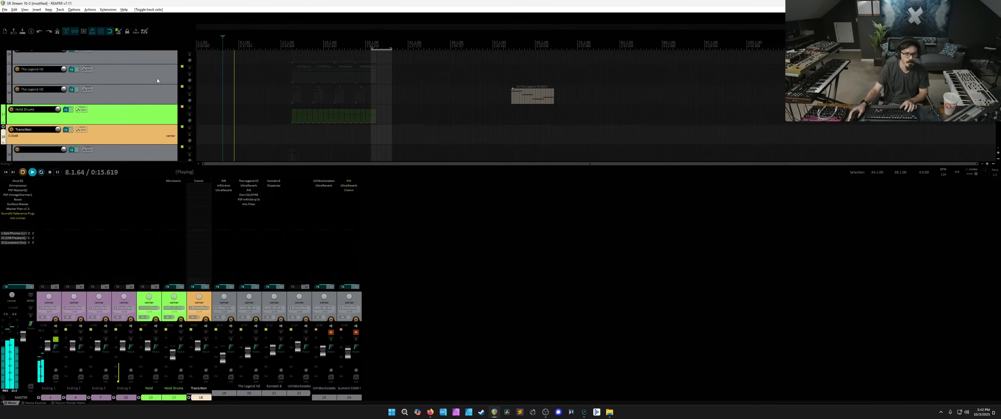
scroll(157, 80, up, 10)
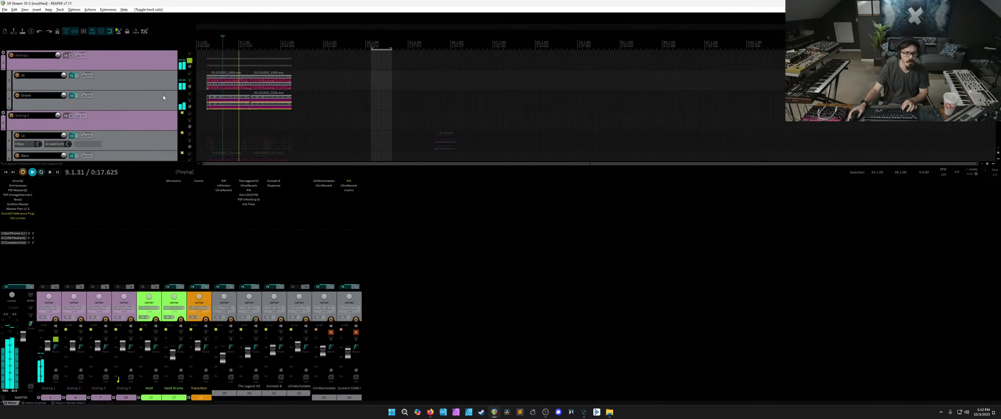
Step: Paste The Legend HZ track, align its clips with the start of the ending loop, and move the track above the Ending 1 folder
click(171, 84)
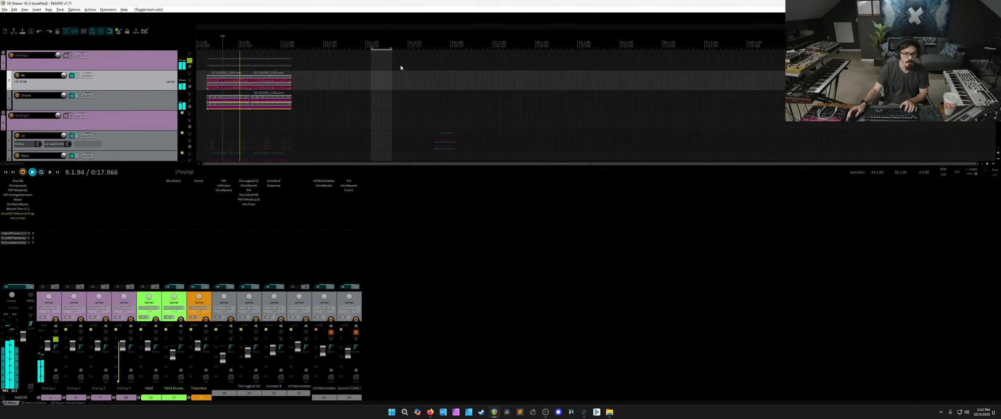
key(ctrl+v)
drag(265, 108, 209, 103)
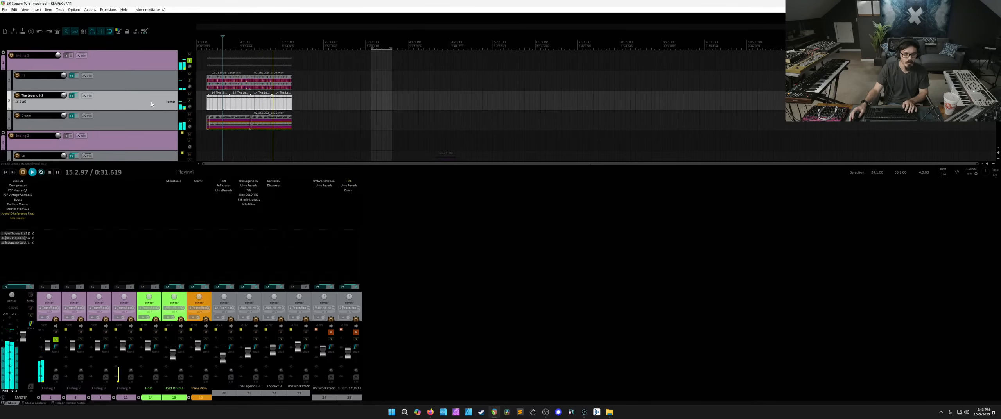
key(space)
drag(151, 104, 140, 47)
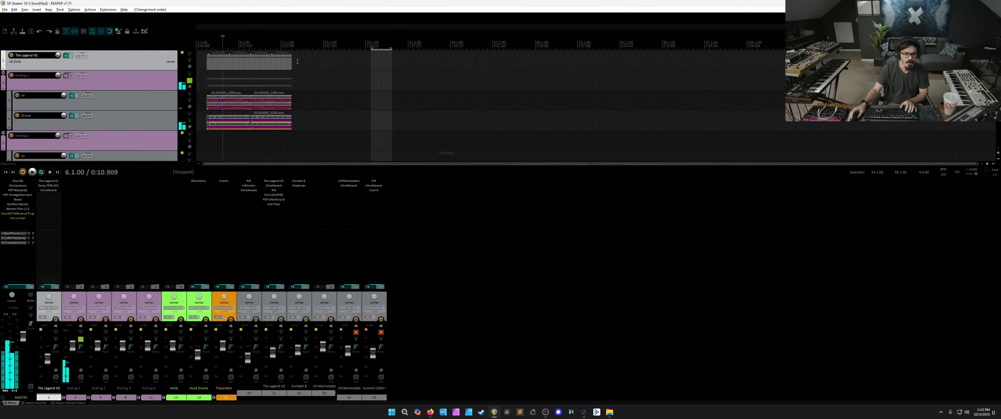
Step: Reduce The Legend HZ track to its first clip with Ending 1 unsoloed, and set the time selection around it from bar 3 to bar 7
key(Delete)
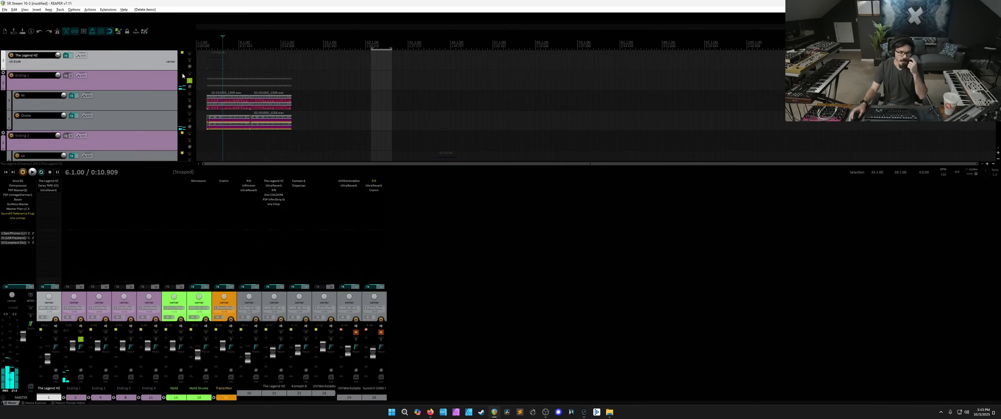
click(190, 81)
shift+double_click(217, 63)
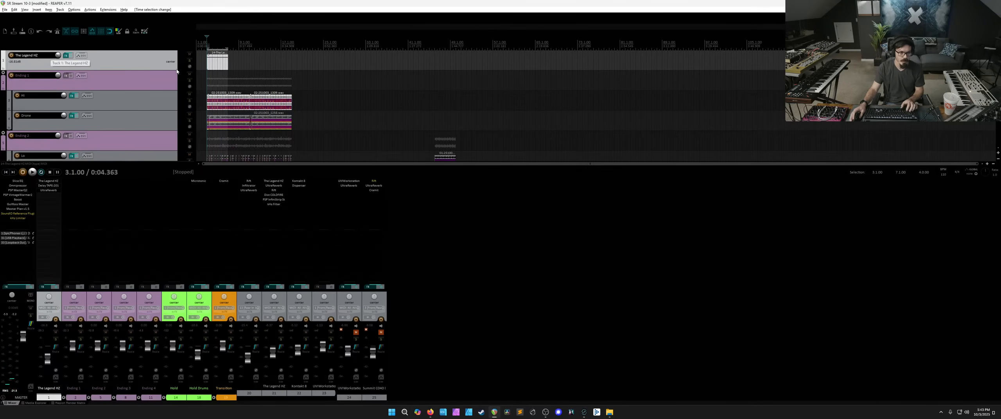
key(ctrl+s)
Step: Render the selected track's time selection as SR_LoopBleep_110_Bbm into the FMOD project's Other folder
key(ctrl+alt+r)
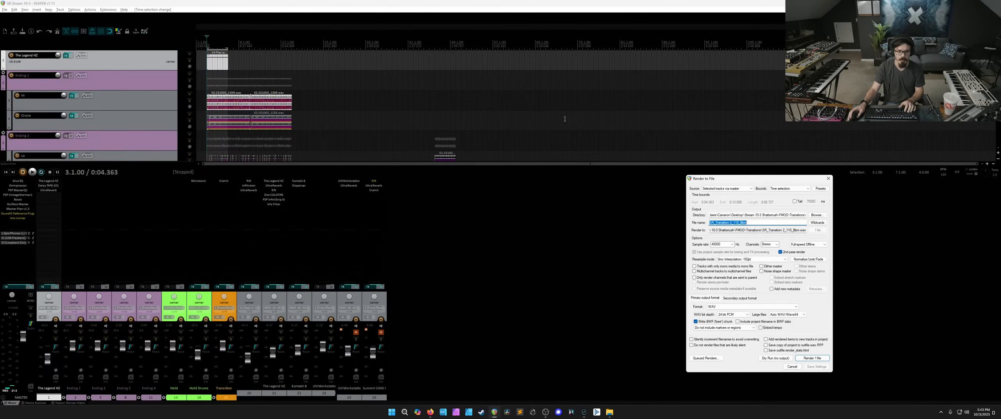
text(S)
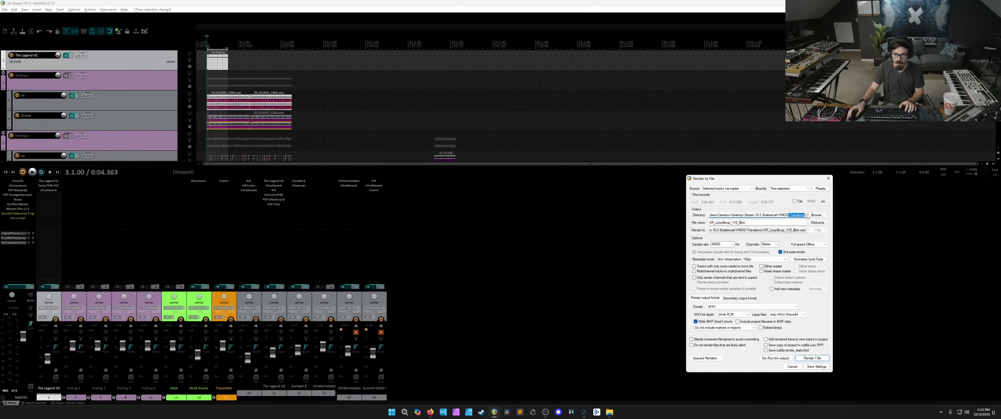
key(BackSpace)
key(BackSpace)
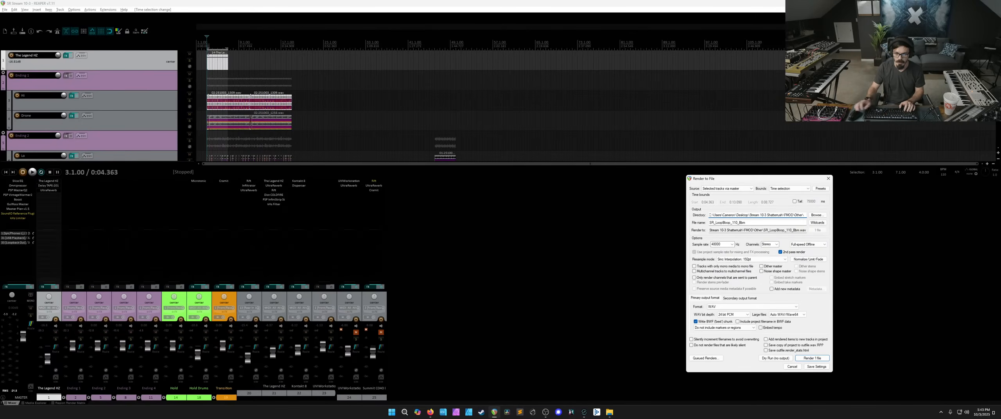
click(813, 358)
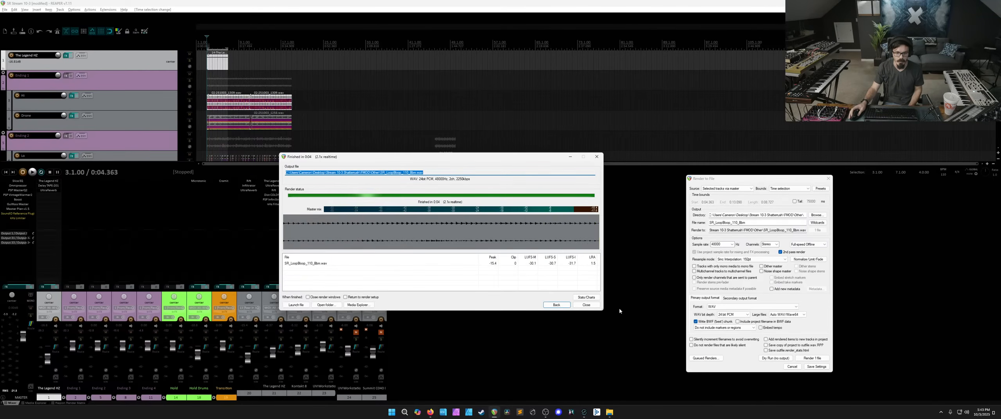
click(587, 306)
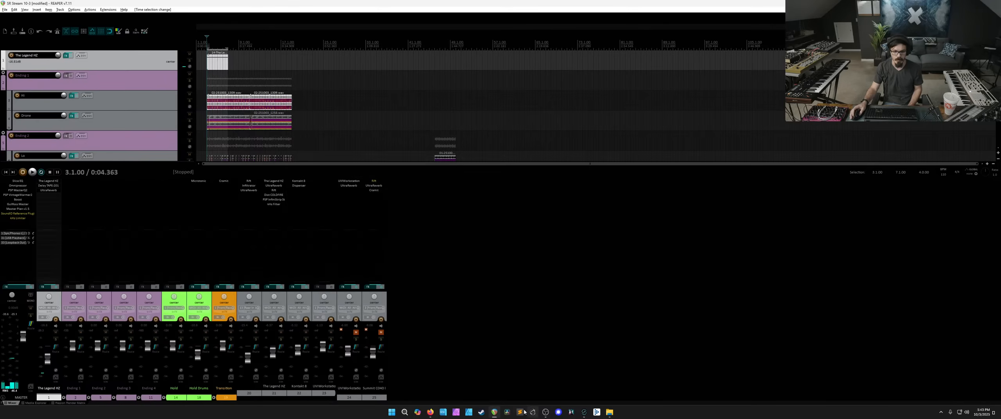
Step: Switch to FMOD Studio and import SR_LoopBleep_110_Bbm.wav from the Other folder into the project's assets
click(584, 412)
click(610, 413)
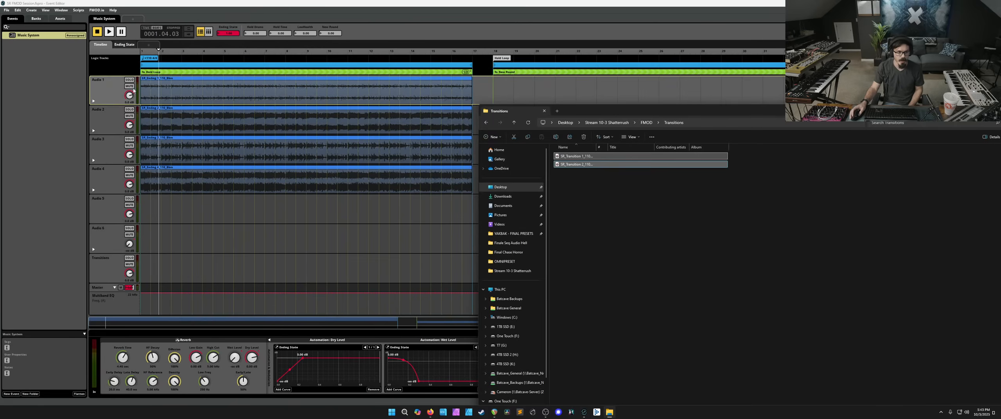
click(61, 19)
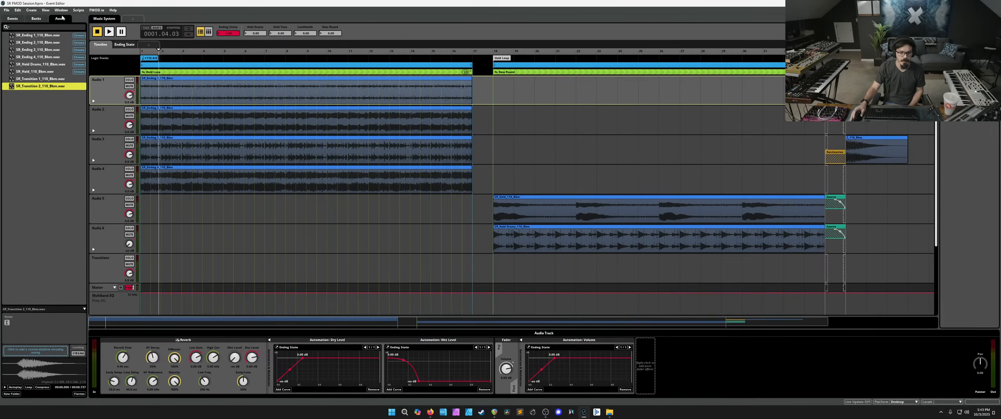
click(610, 412)
click(648, 123)
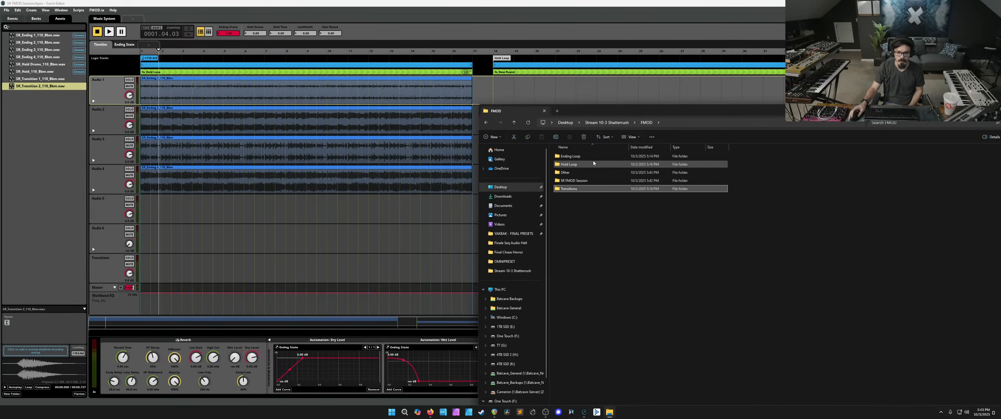
double_click(586, 175)
drag(583, 160, 41, 167)
Step: Add a new audio track to the event, move it directly below Audio 1 and rename it Bleep
click(93, 105)
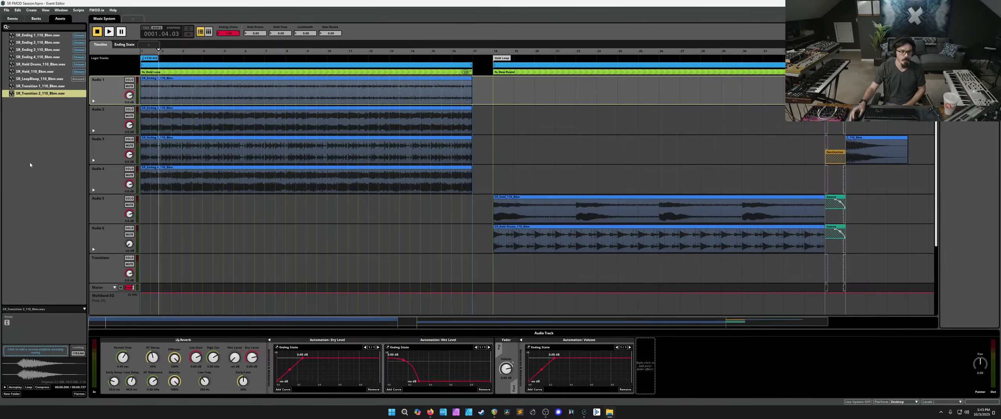
right_click(106, 95)
click(127, 98)
scroll(105, 274, down, 4)
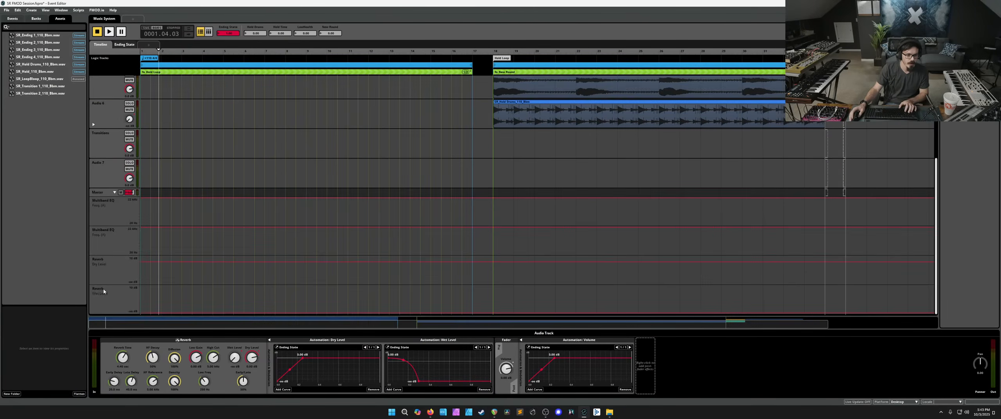
scroll(113, 223, up, 4)
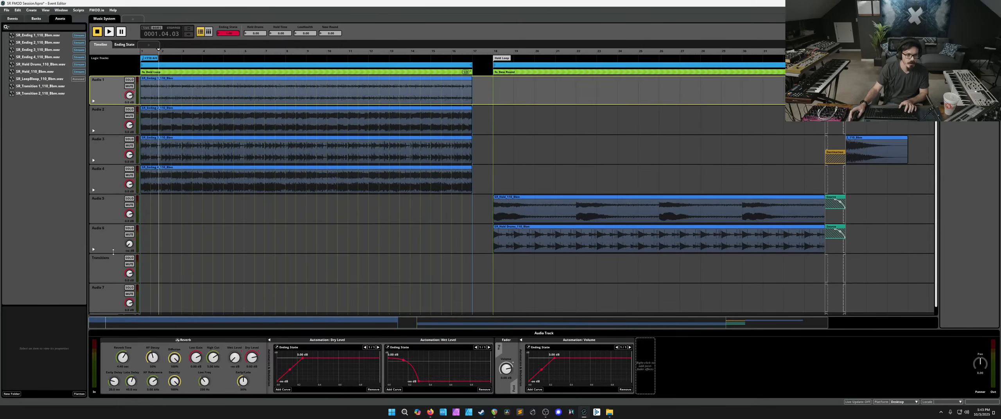
drag(105, 296, 113, 117)
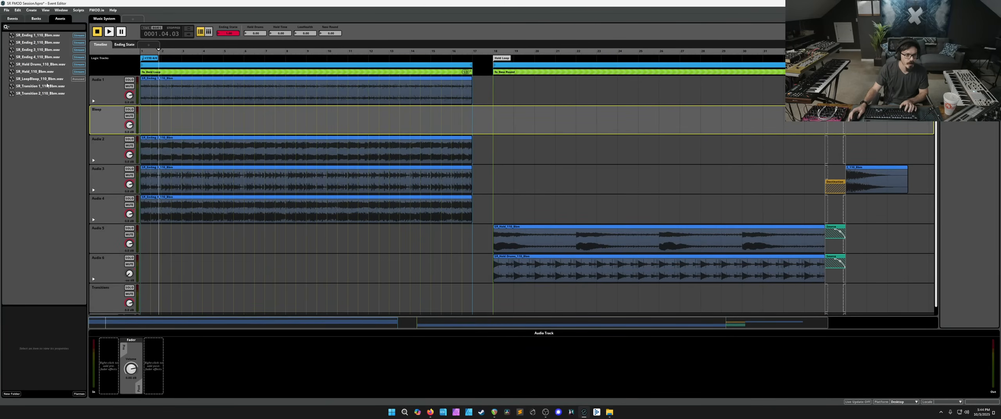
Step: Place SR_LoopBleep_110_Bbm at bar 1 on the Bleep track and paste a copy directly after it at bar 5
drag(46, 80, 172, 117)
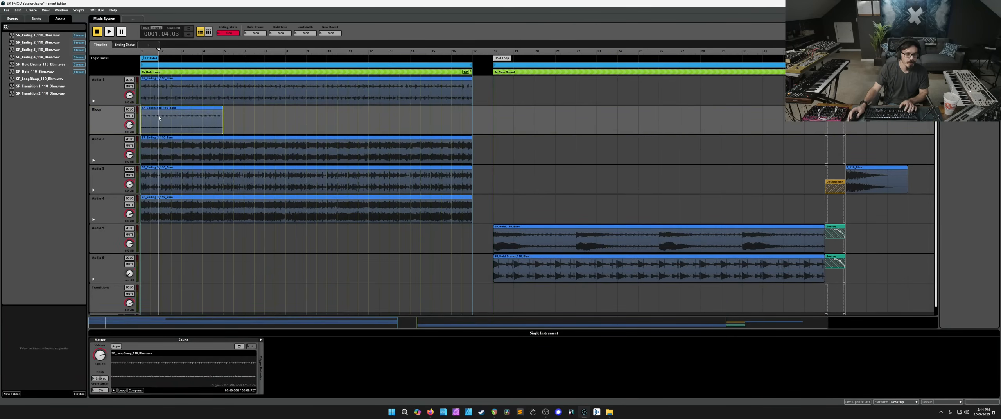
drag(334, 120, 250, 122)
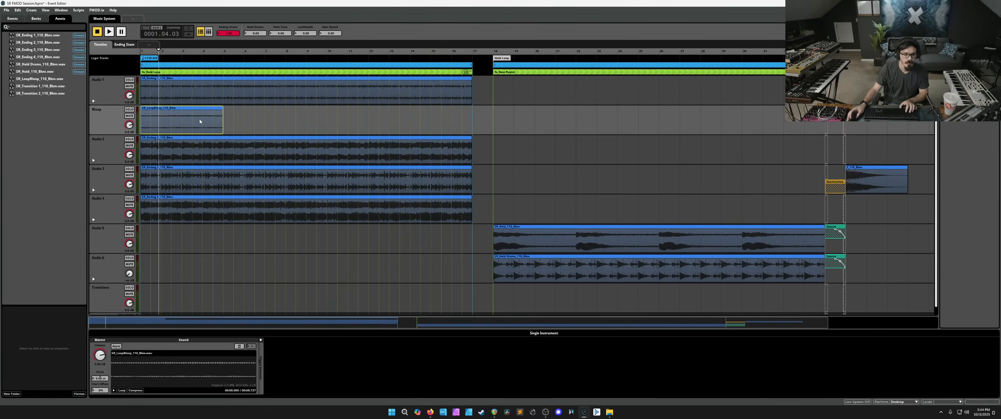
drag(187, 122, 228, 122)
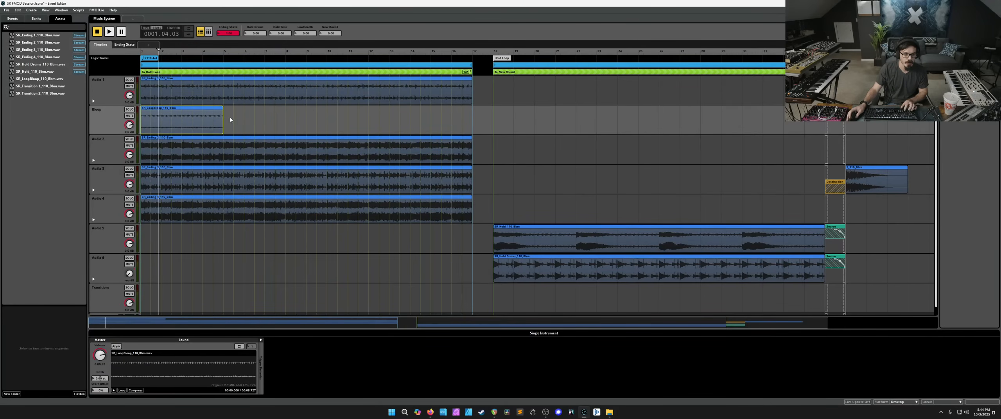
click(230, 120)
key(ctrl+v)
Step: Paste two more SR_LoopBleep copies and butt them together at bars 9 and 13 to fill the Bleep track to the loop's end
click(330, 117)
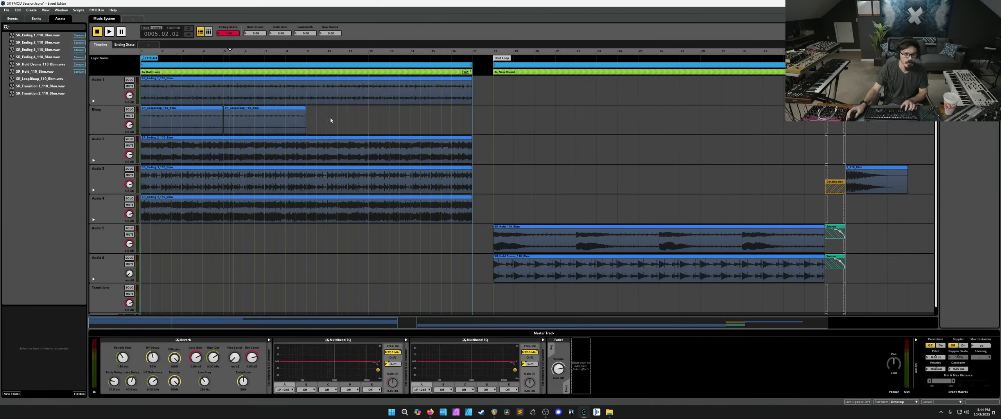
key(ctrl+v)
drag(347, 118, 327, 120)
click(428, 122)
key(ctrl+v)
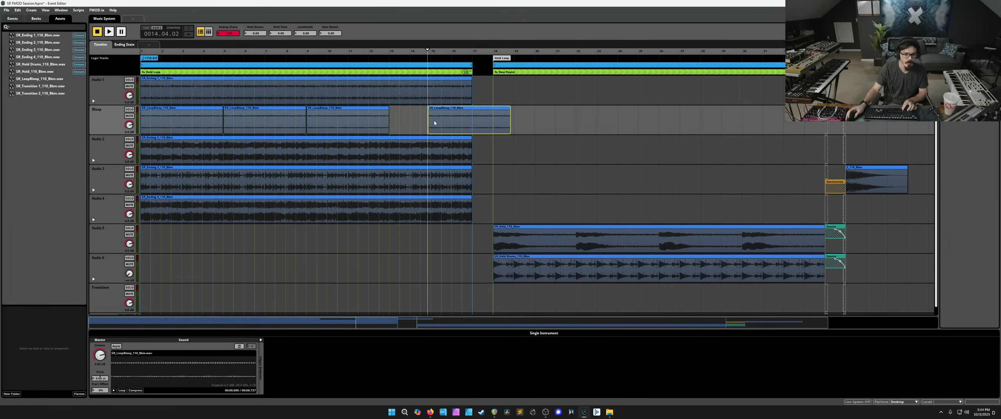
drag(468, 123, 441, 123)
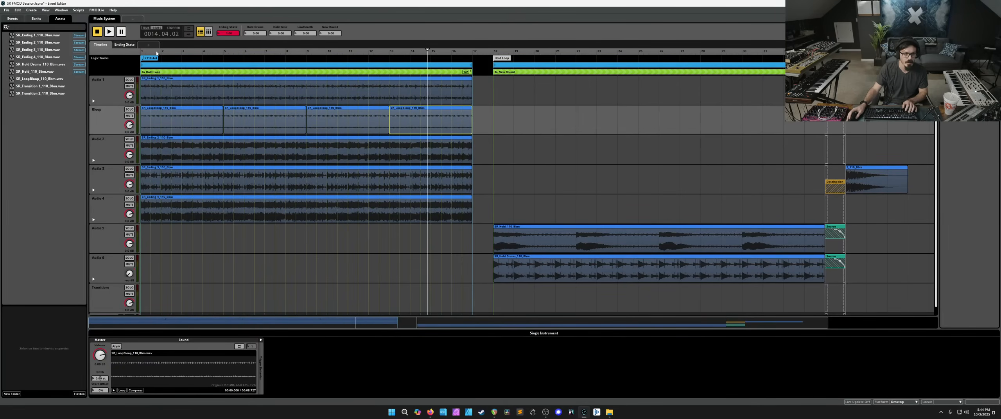
Step: Solo the Bleep track, play the loop from the start, and inspect its SR_LoopBleep clips while listening
click(142, 51)
key(space)
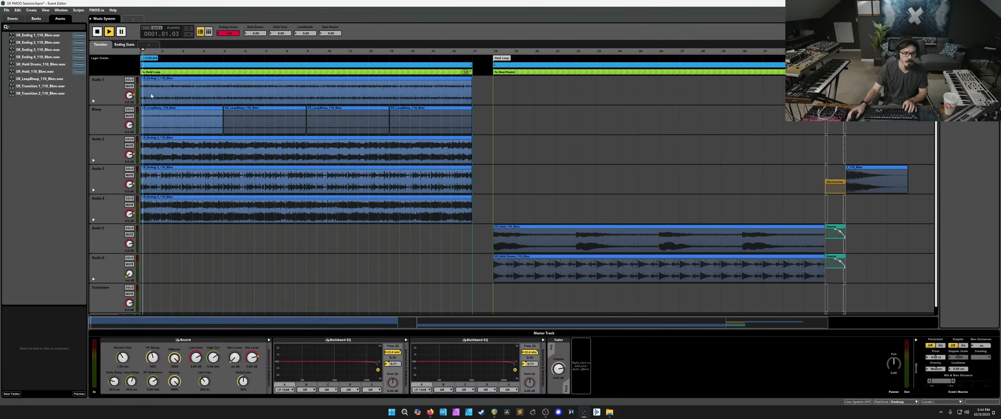
click(132, 110)
click(241, 119)
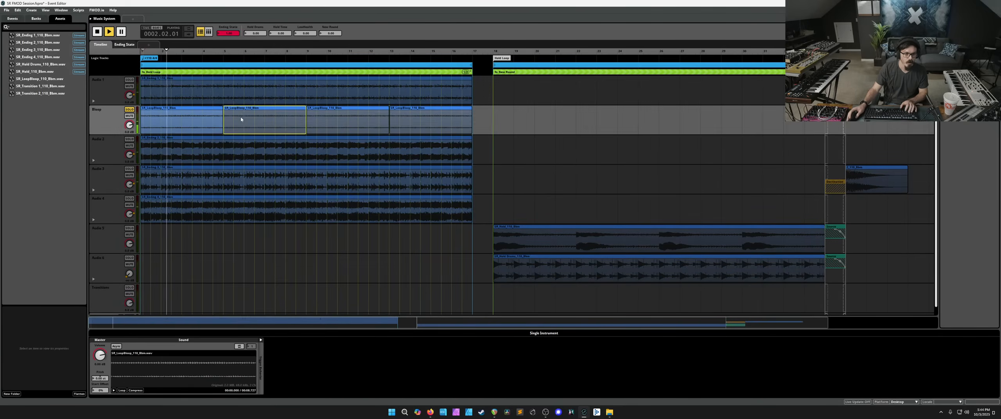
click(320, 122)
click(187, 133)
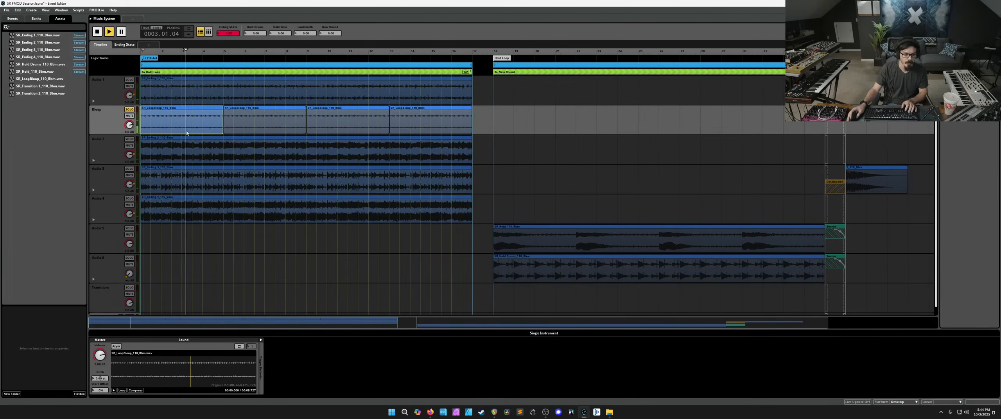
key(space)
Step: Expand the first Bleep clip's trigger conditions and delete the other three clips on the Bleep track
click(261, 340)
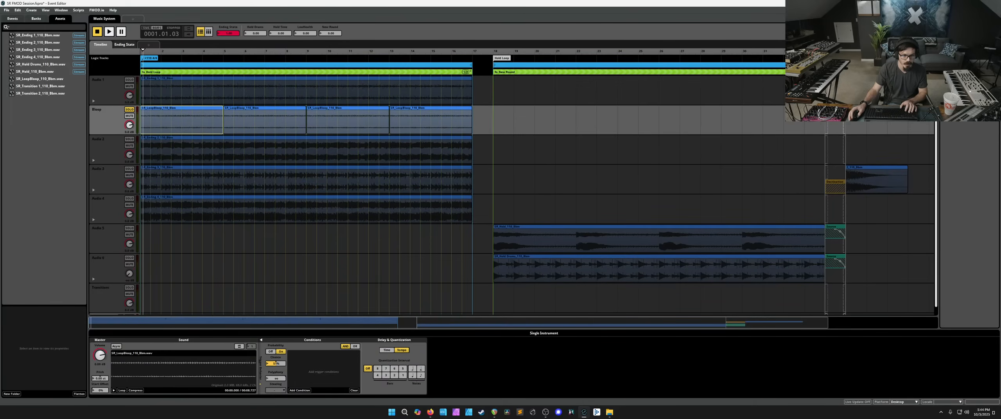
right_click(280, 123)
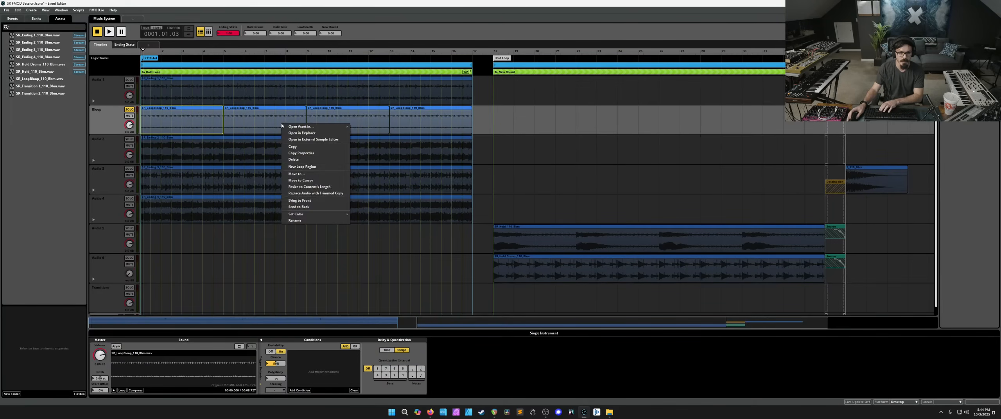
click(268, 123)
click(323, 123)
key(Delete)
click(430, 123)
key(Delete)
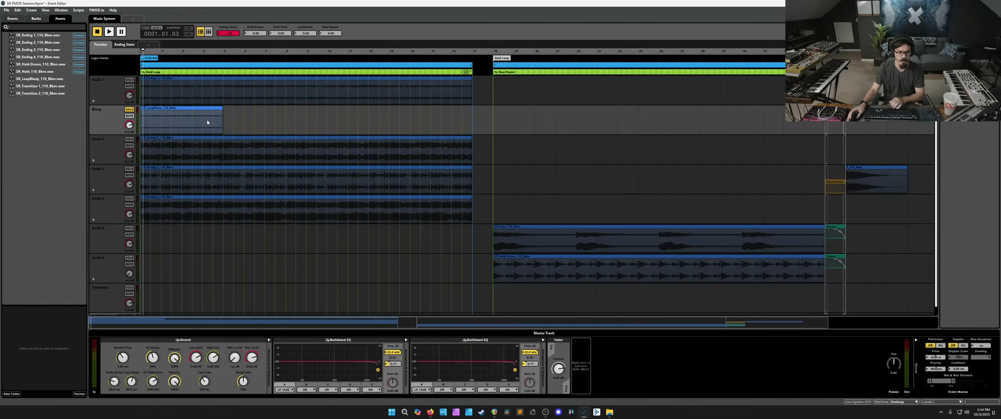
Step: Copy the remaining SR_LoopBleep clip and paste three copies end to end, filling the Bleep track up to bar 17
click(208, 127)
key(Delete)
click(239, 127)
drag(227, 124, 144, 125)
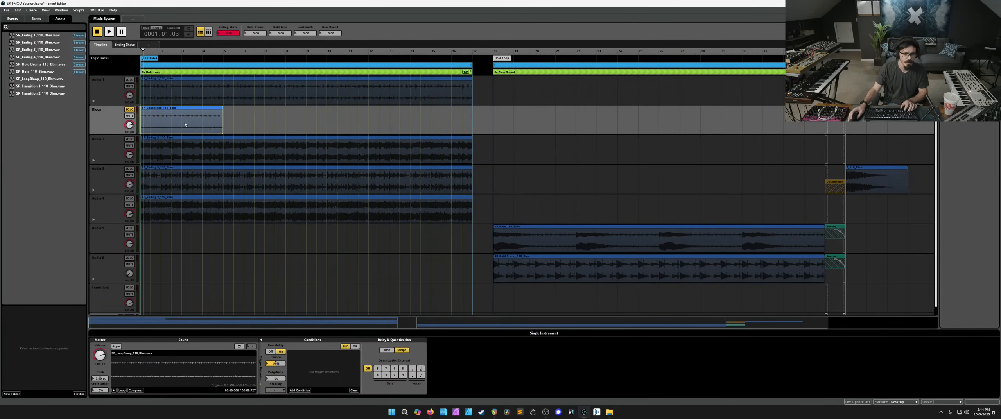
click(236, 119)
key(ctrl+v)
click(341, 138)
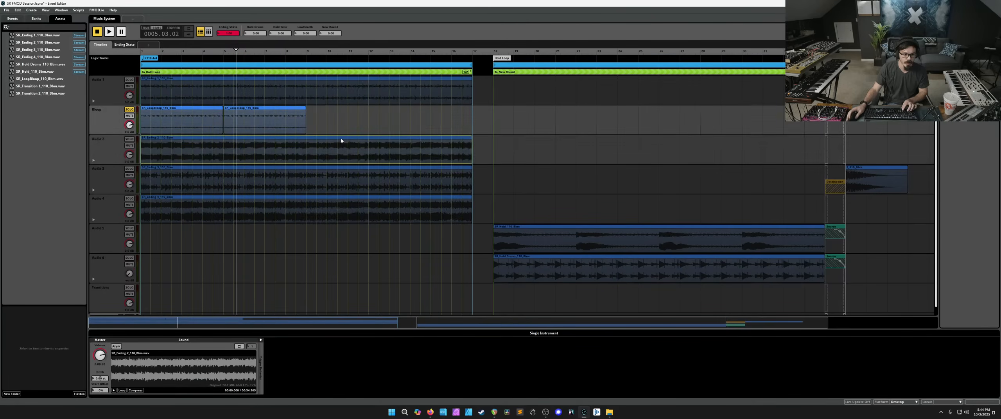
click(359, 121)
key(ctrl+v)
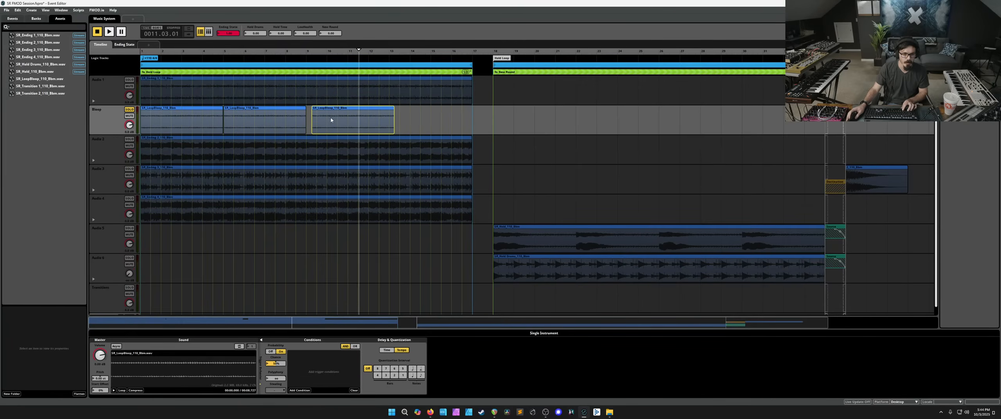
drag(331, 121, 327, 116)
click(448, 120)
key(ctrl+v)
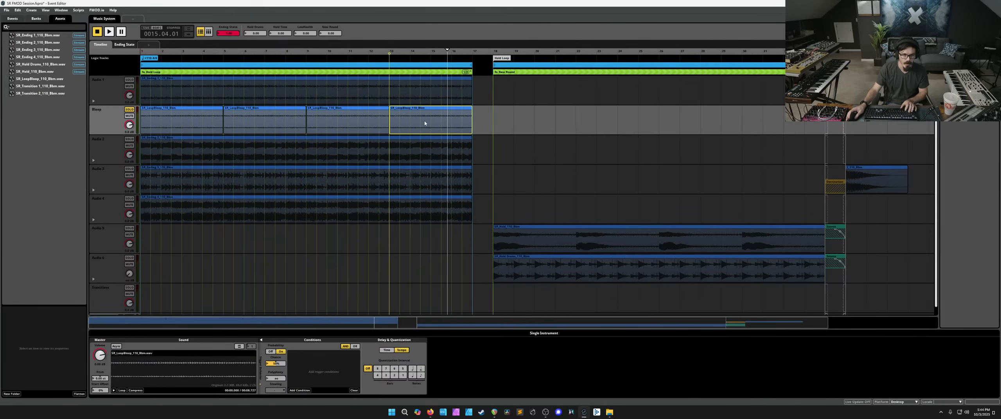
Step: Audition the soloed Bleep track from bar 1 and take it off solo
click(143, 53)
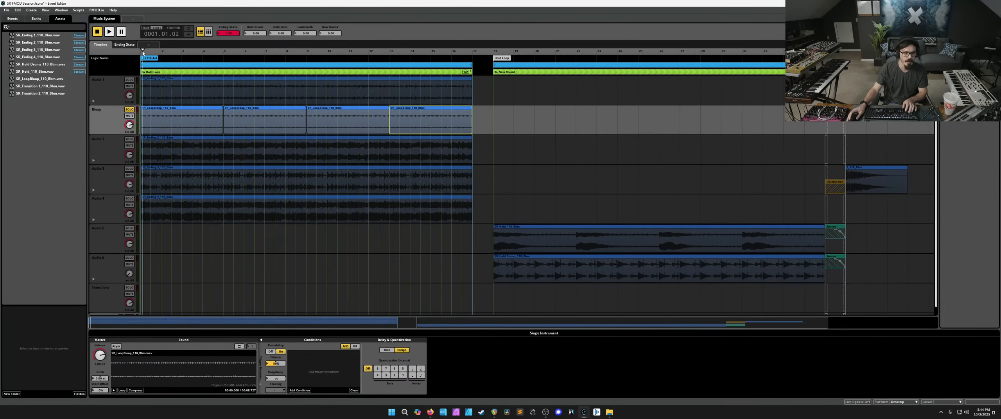
key(space)
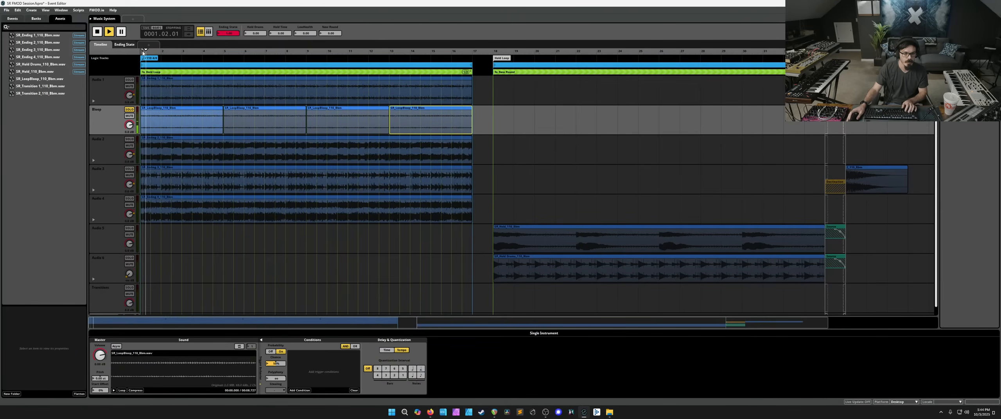
key(space)
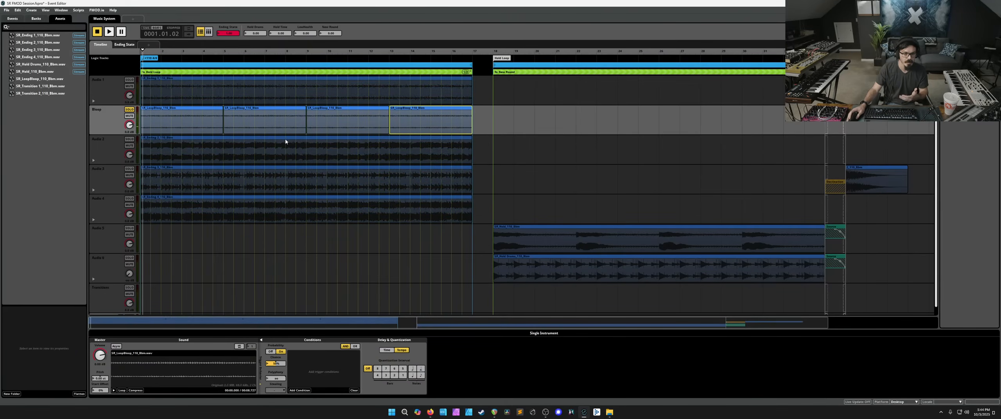
click(446, 125)
click(128, 111)
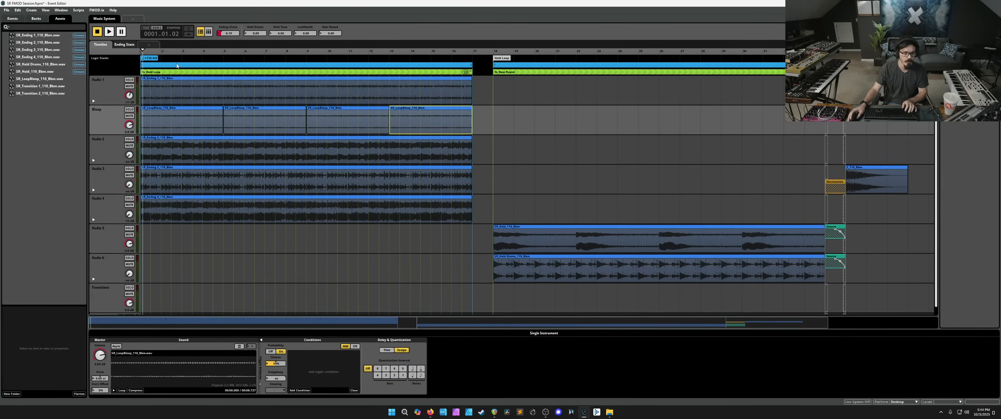
Step: Add curved fade-ins and fade-outs to all four Bleep clips while playing the full mix from bar 2
click(177, 51)
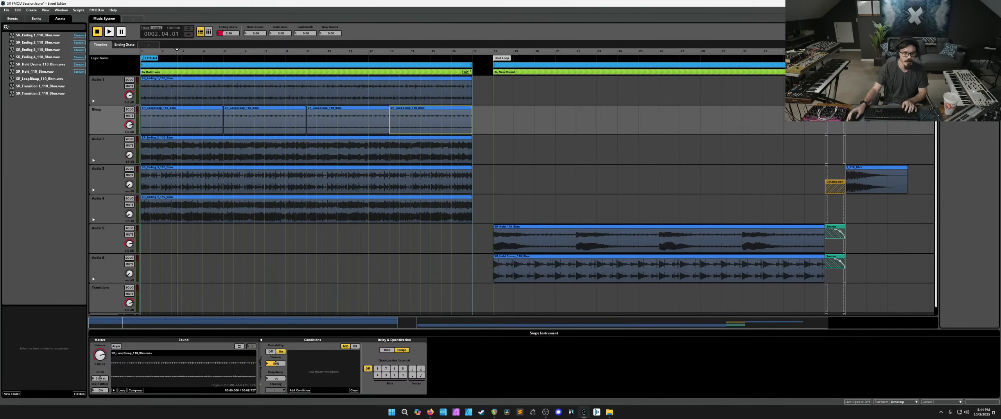
key(space)
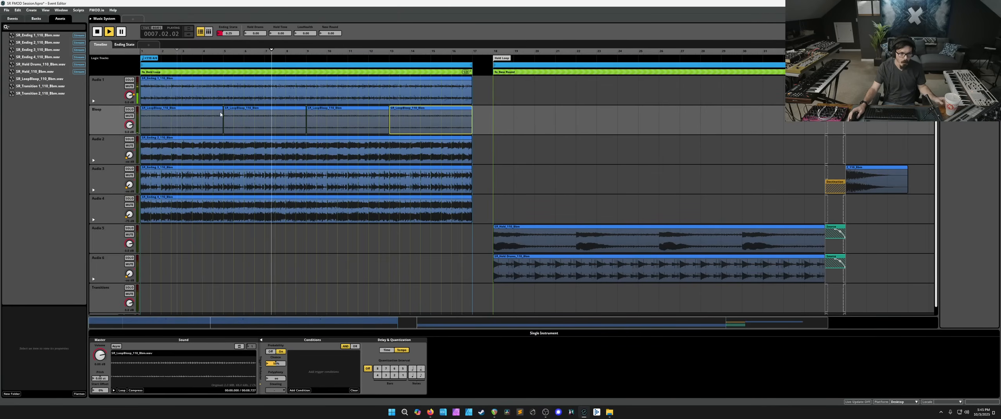
drag(308, 111, 343, 111)
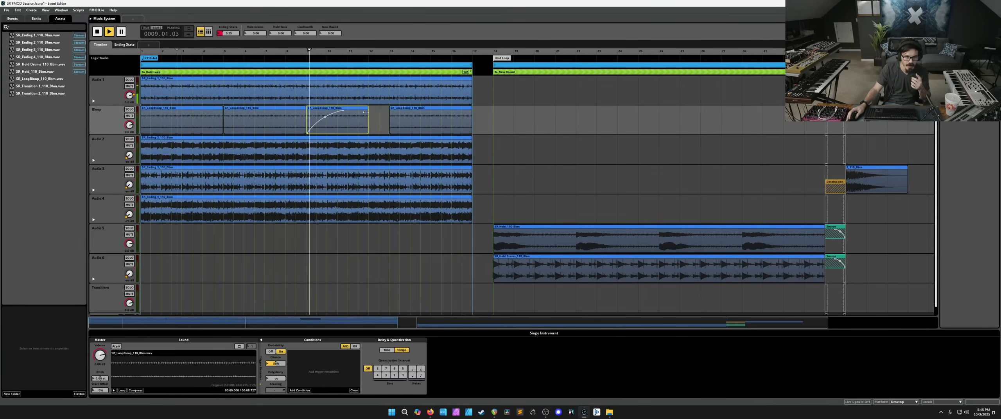
drag(390, 112, 441, 111)
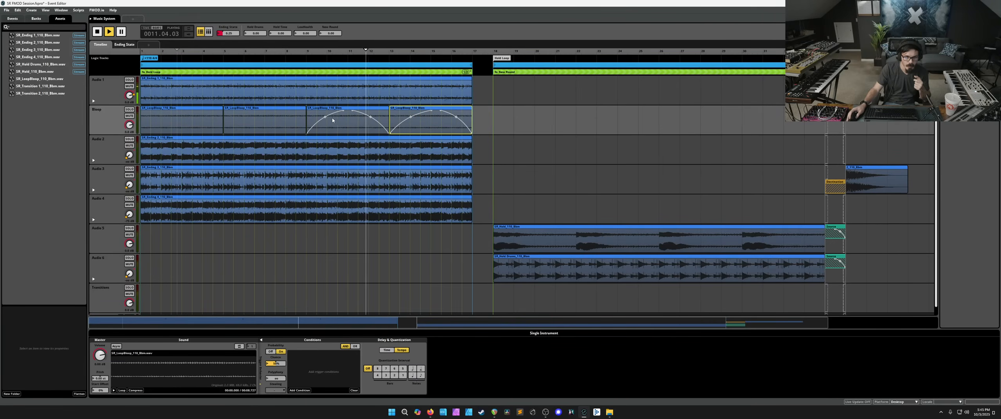
drag(306, 112, 178, 113)
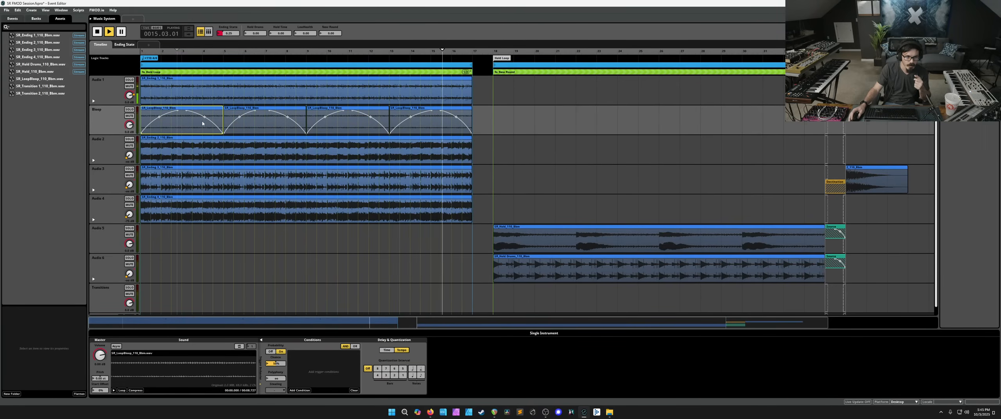
Step: Adjust the trigger chance on the Bleep clips, save the project and stop playback
click(267, 122)
drag(276, 364, 277, 349)
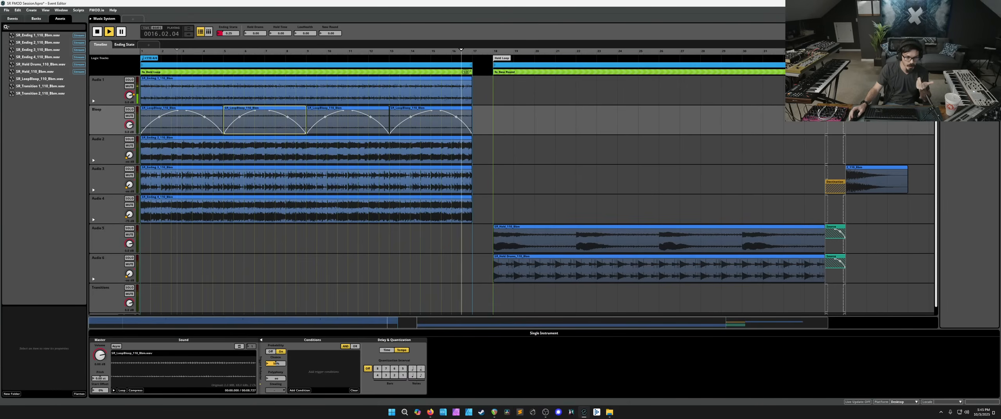
click(394, 122)
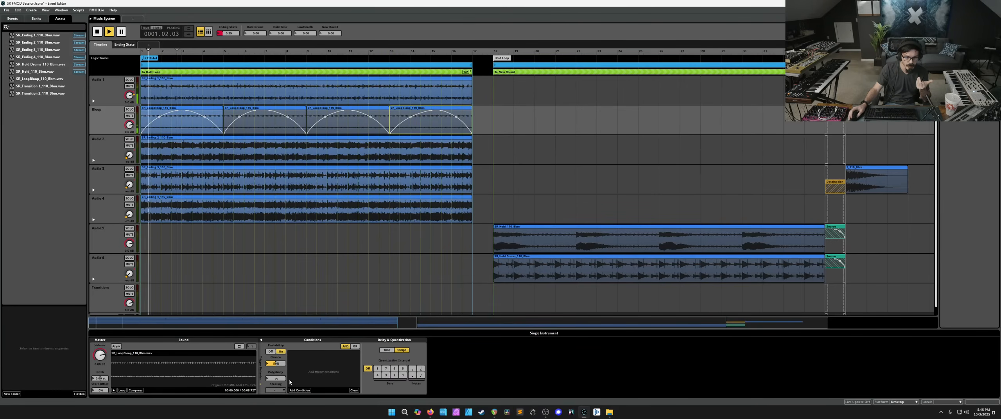
click(338, 123)
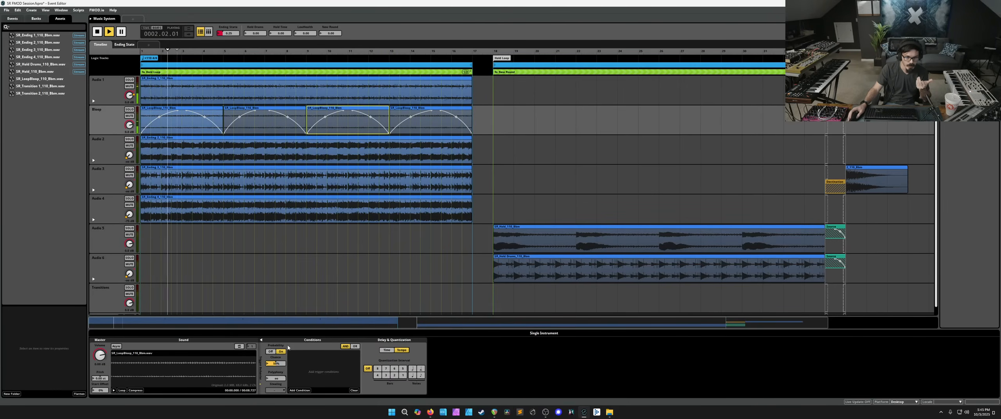
click(273, 126)
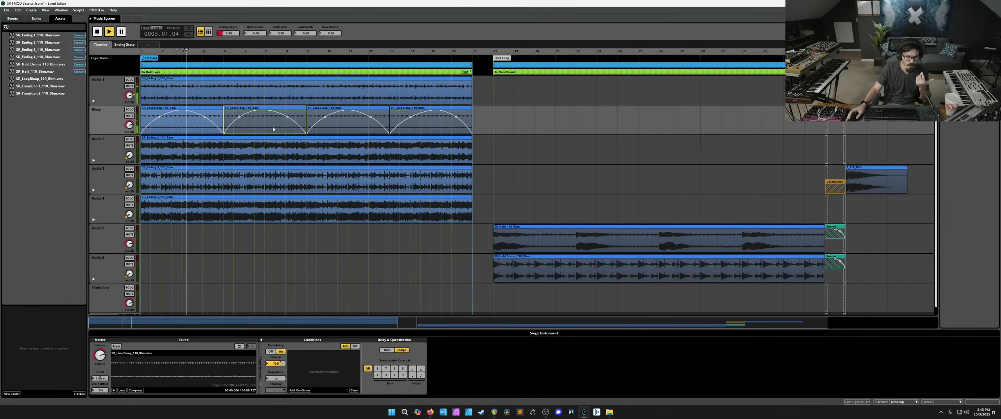
click(177, 131)
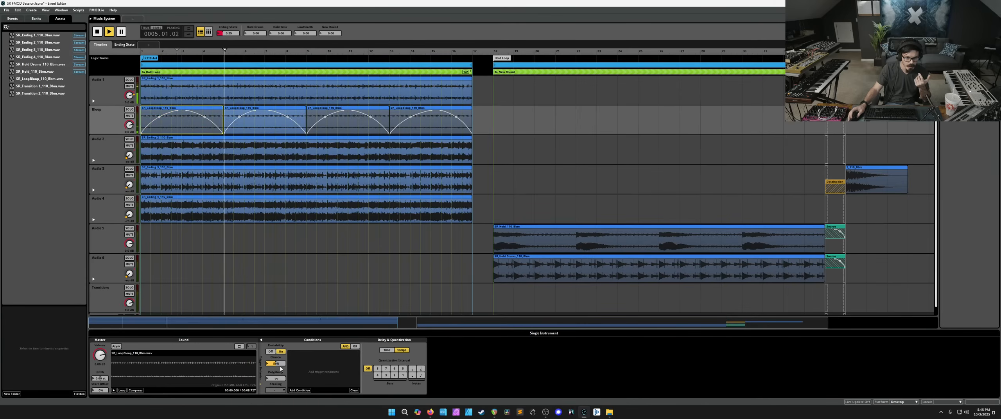
click(108, 130)
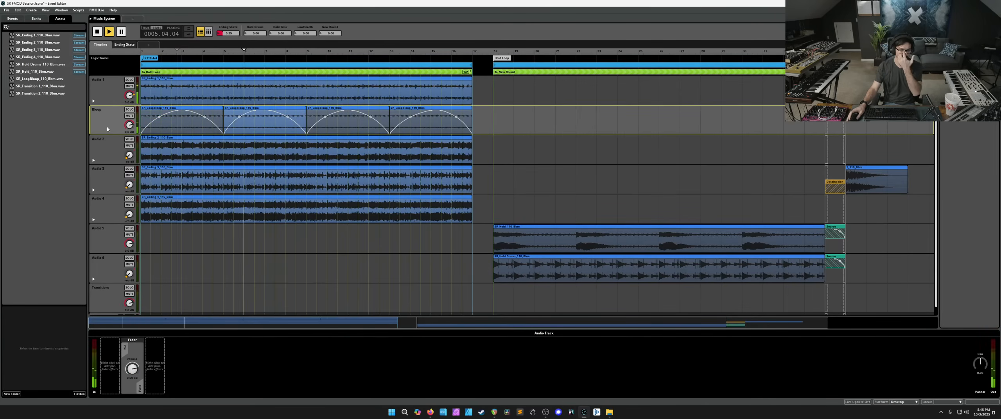
key(ctrl+s)
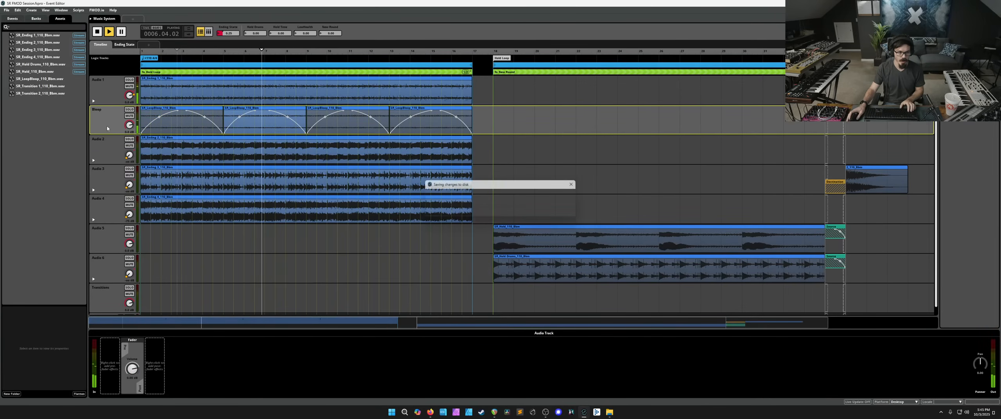
key(space)
Step: Lower the Bleep track's volume to -oo dB and automate it with an Ending State curve rising to 0 dB
drag(130, 126, 130, 129)
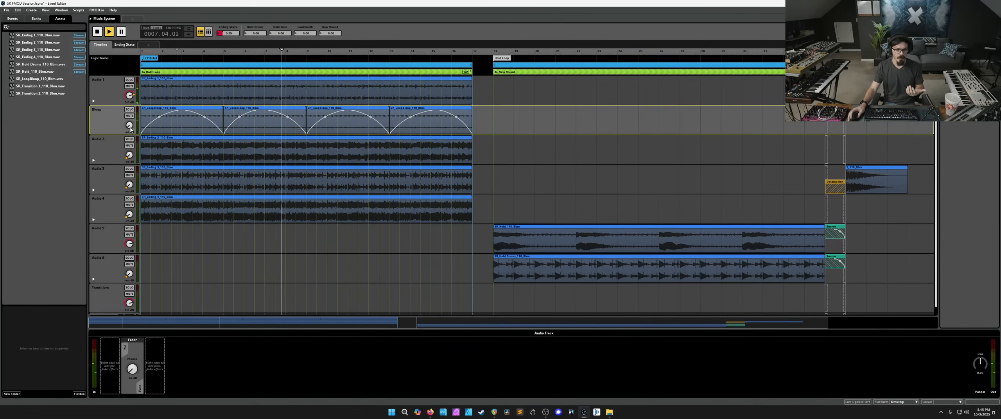
right_click(131, 129)
click(143, 128)
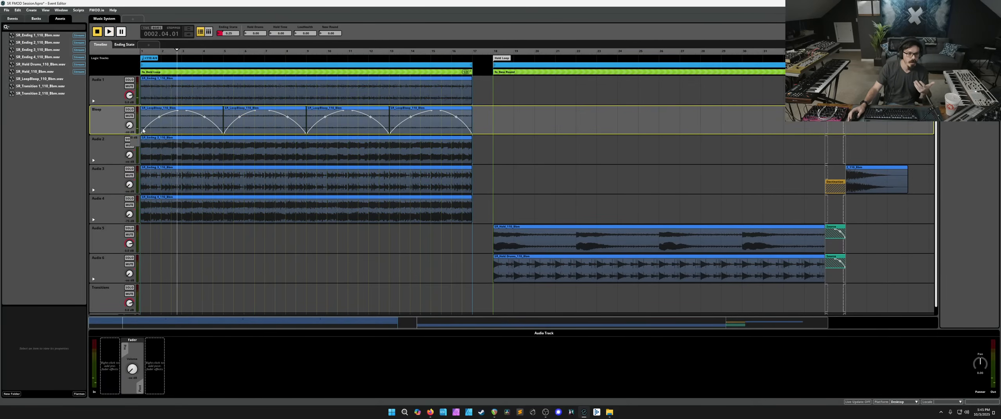
click(162, 390)
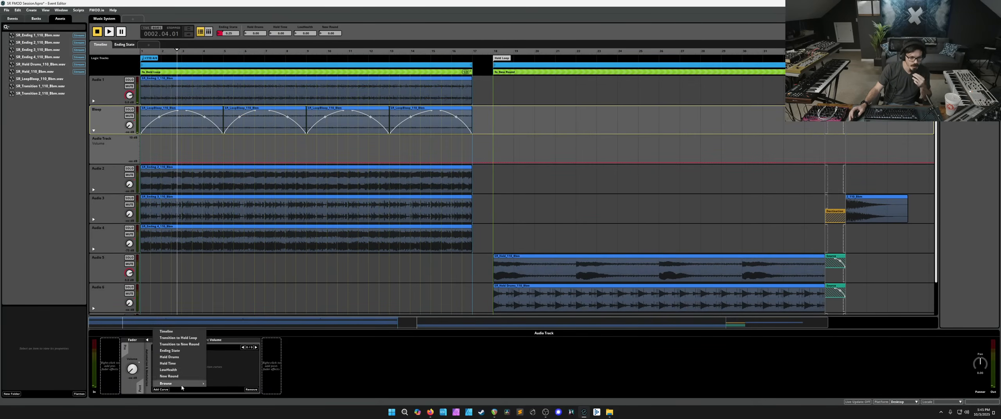
click(187, 350)
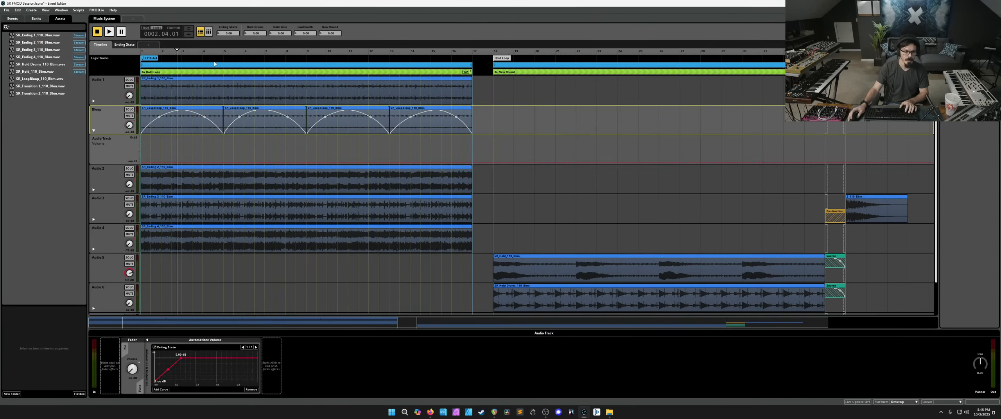
click(93, 131)
Step: Check the Ending State sheet, then play the timeline while raising the Ending State parameter to test the Bleep volume automation
click(124, 44)
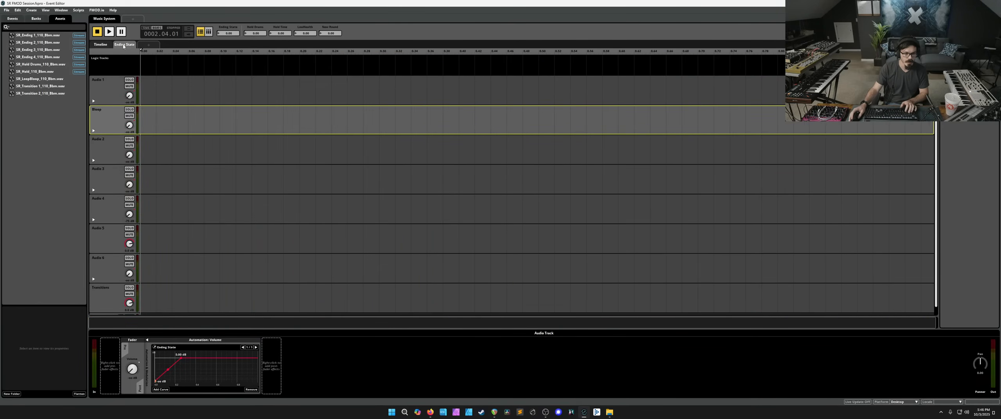
click(104, 46)
key(space)
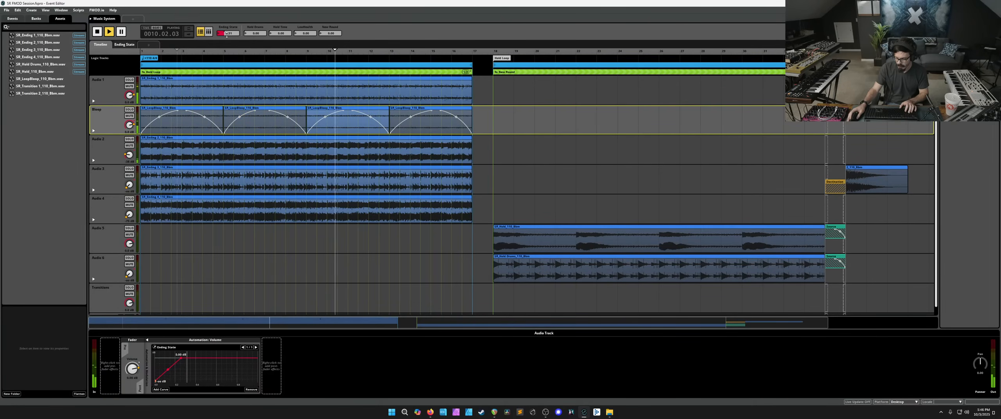
drag(227, 34, 227, 30)
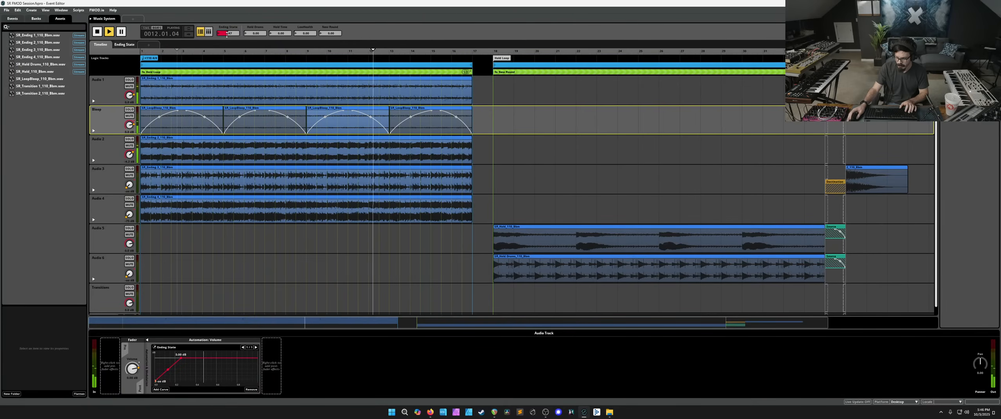
key(space)
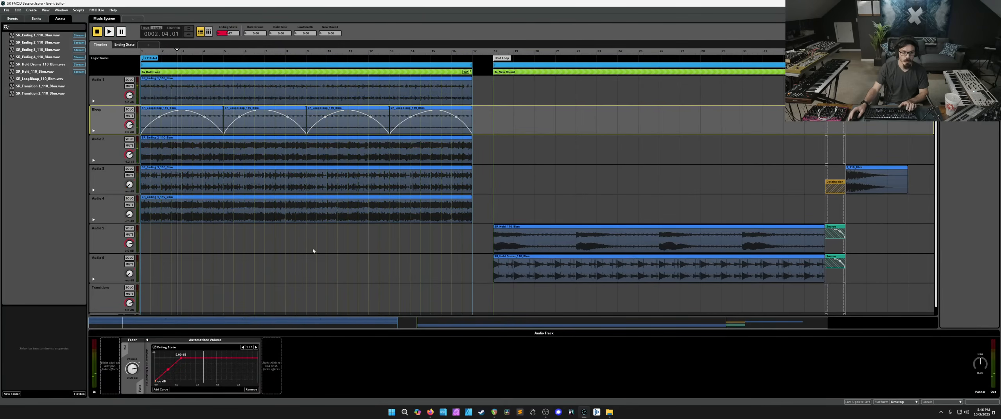
Step: Switch to REAPER and play the first track in the Ending 1 folder soloed from bar 3
click(495, 412)
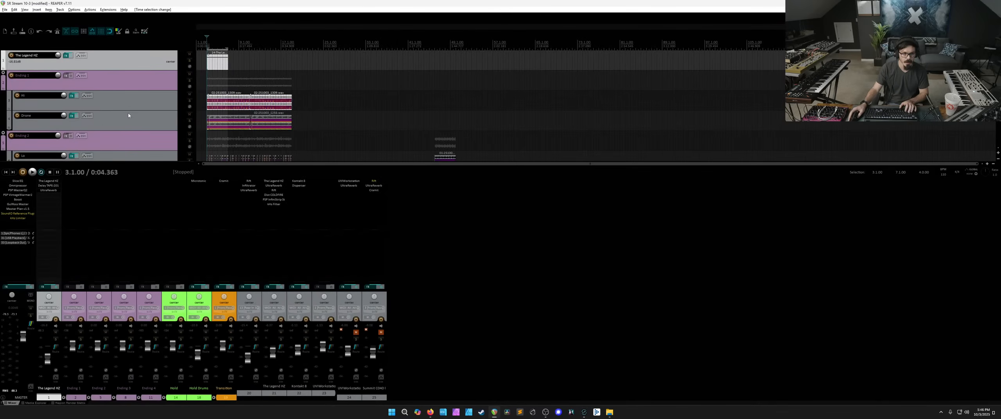
click(153, 88)
click(189, 101)
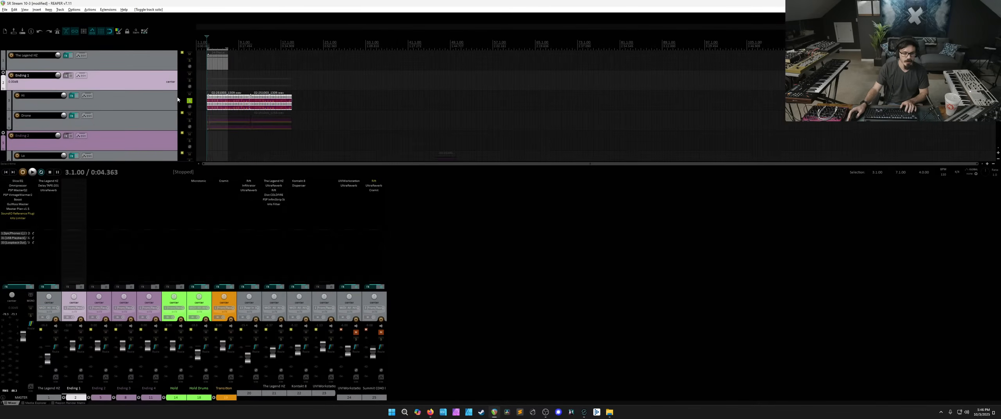
scroll(250, 98, up, 3)
key(space)
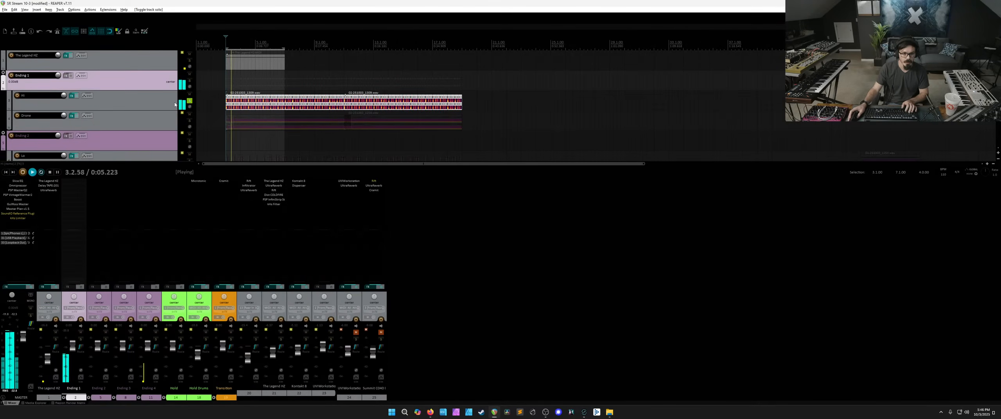
key(space)
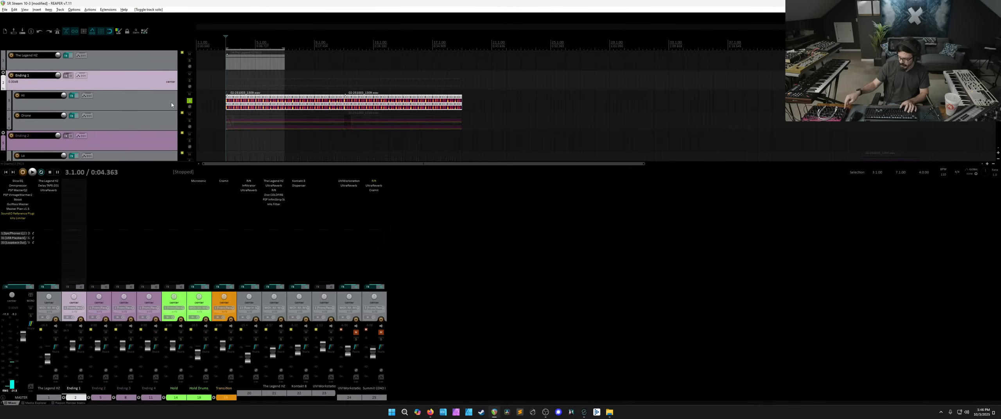
Step: Solo the Drone track in place of the track above it and play it from bar 3
click(190, 121)
click(189, 101)
key(space)
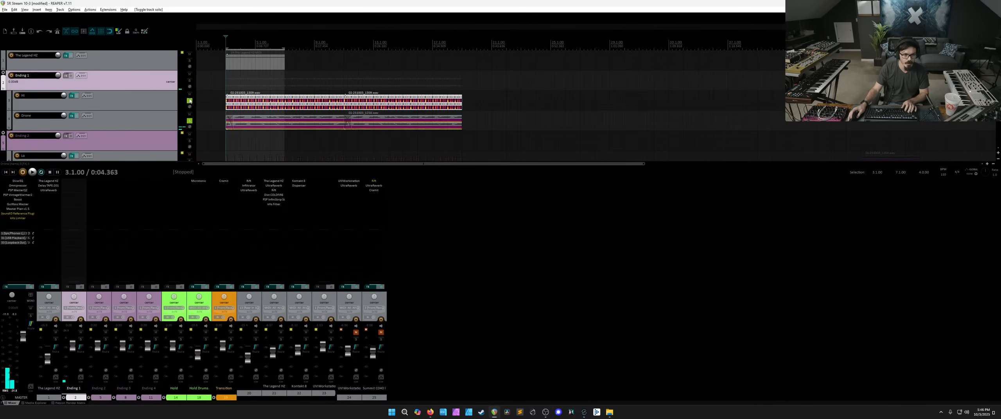
click(158, 127)
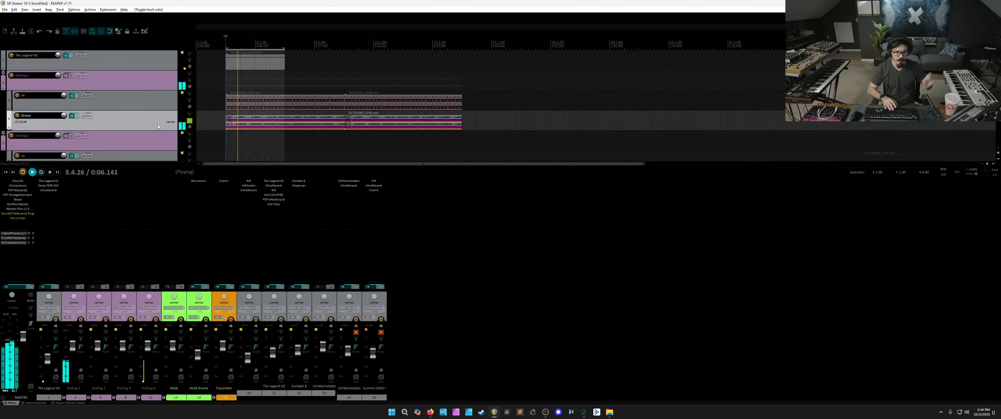
scroll(180, 114, down, 3)
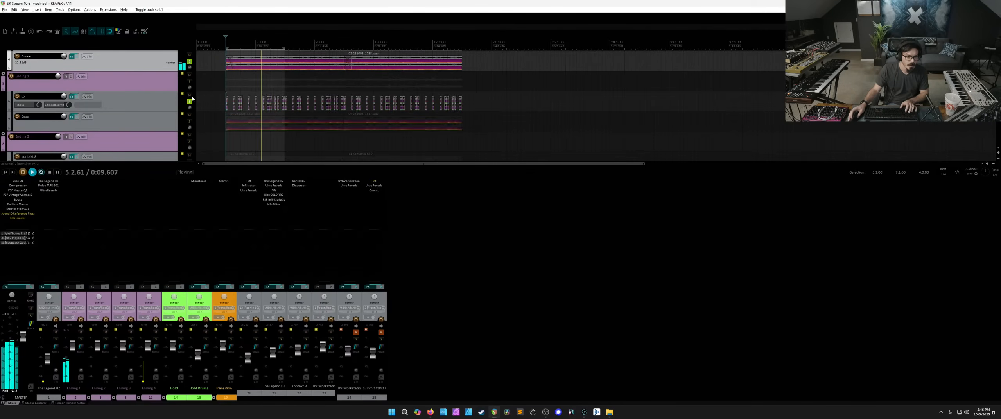
Step: Unsolo the Drone track, leaving the first track in the Ending 2 folder soloed, and stop playback
click(191, 62)
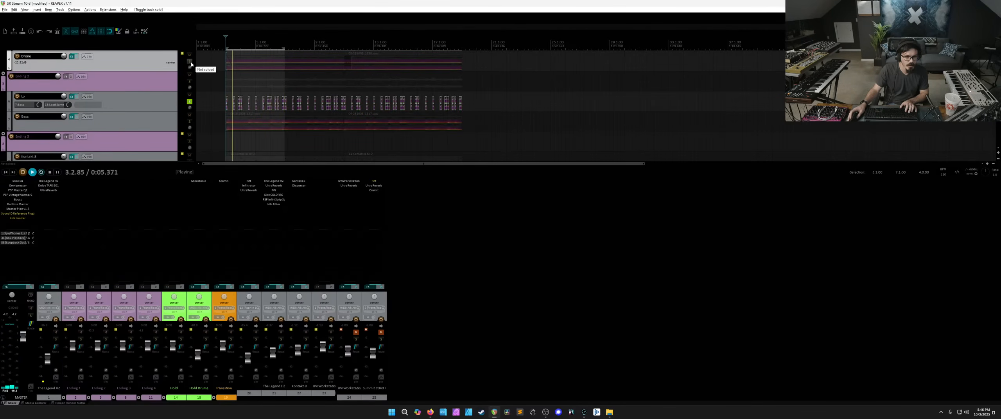
key(space)
click(159, 111)
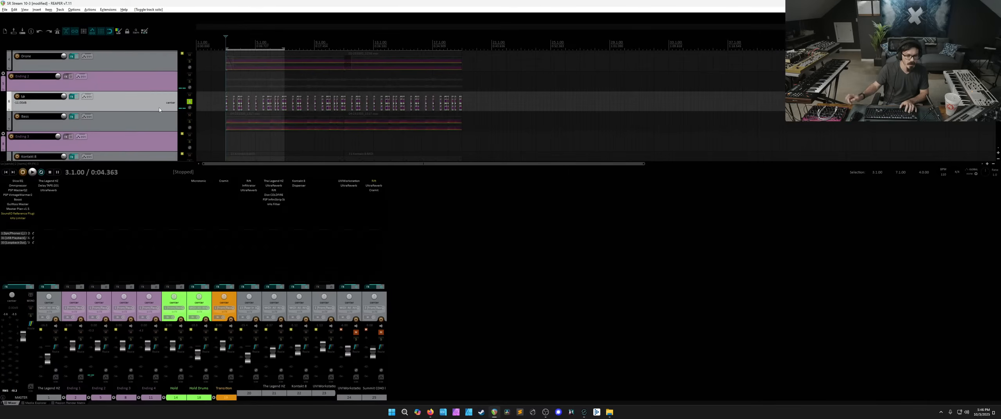
drag(159, 111, 160, 114)
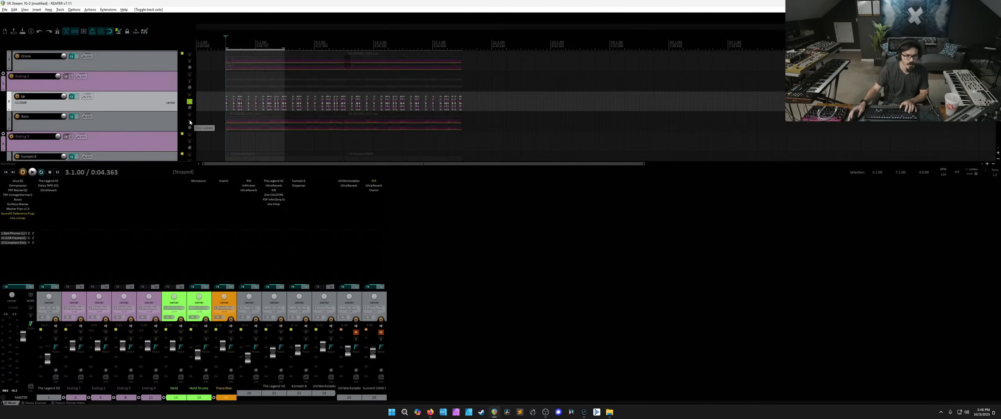
Step: Solo only the Bass track in the Ending 2 folder and play it briefly from bar 3
click(189, 122)
click(189, 101)
key(space)
click(156, 123)
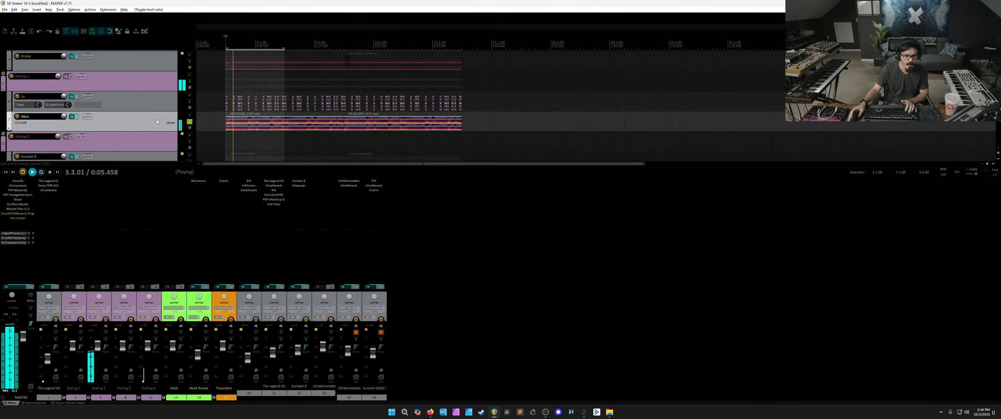
key(space)
scroll(156, 122, down, 2)
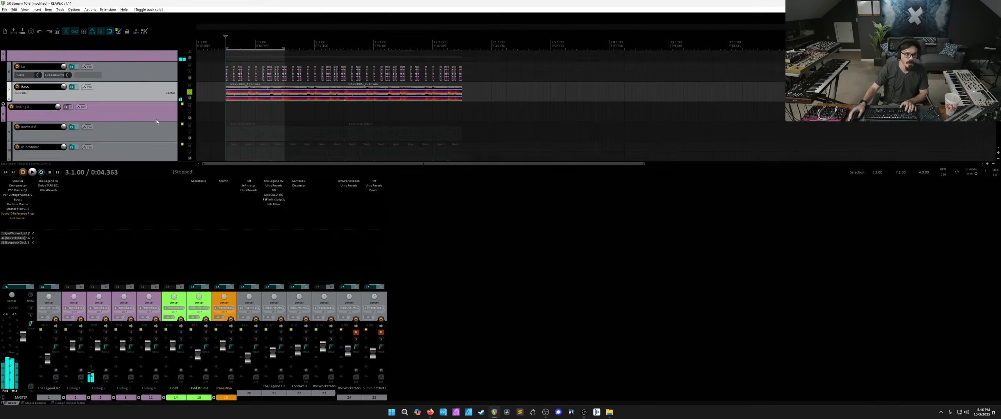
Step: Clear the Bass solo and audition the sampler track above Lead Summit C04 on its own
scroll(149, 126, down, 1)
click(165, 114)
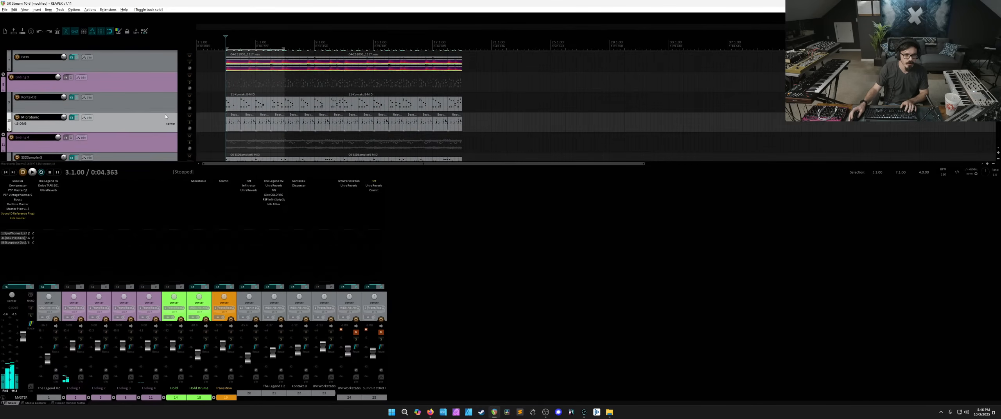
scroll(169, 114, down, 2)
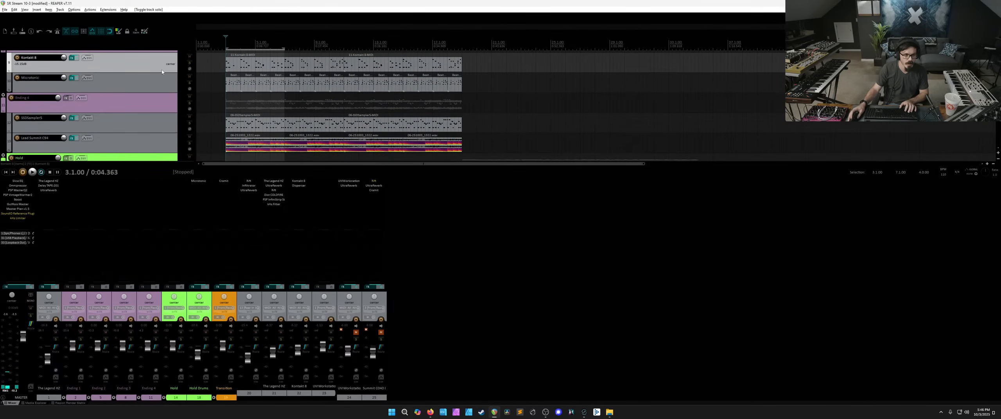
click(171, 129)
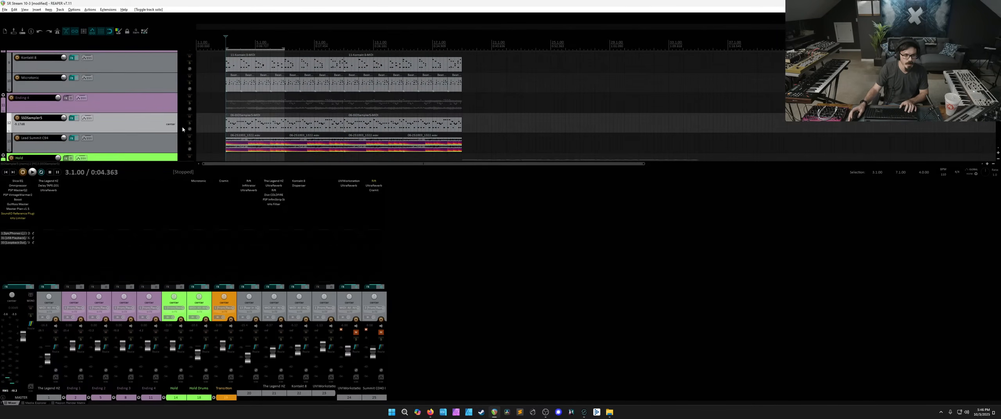
click(190, 123)
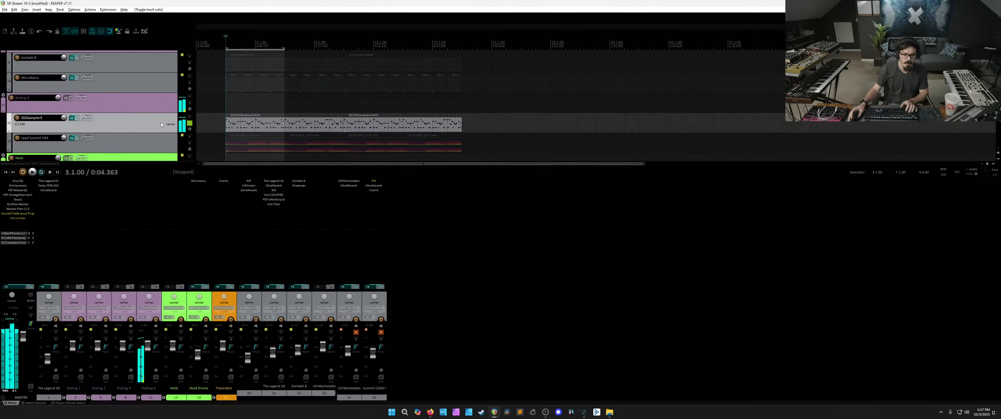
Step: Solo the Lead Summit C04 track instead of the sampler track and play it from bar 3
click(189, 148)
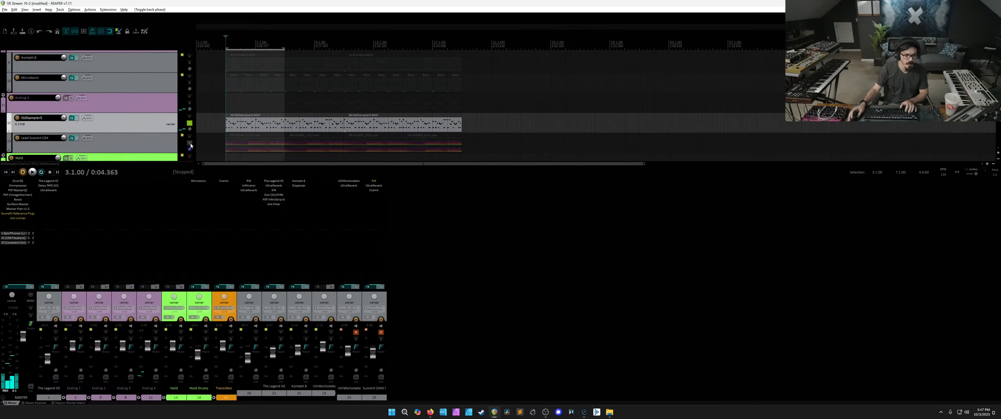
click(189, 123)
click(190, 143)
click(162, 146)
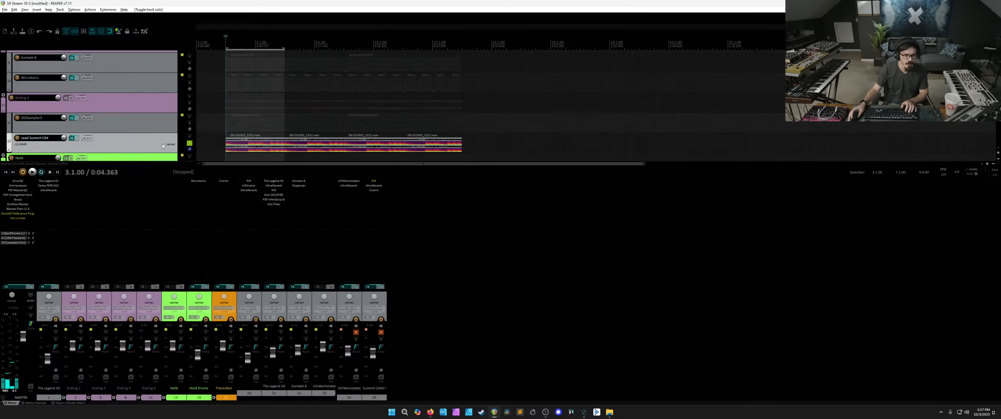
key(space)
scroll(163, 146, down, 3)
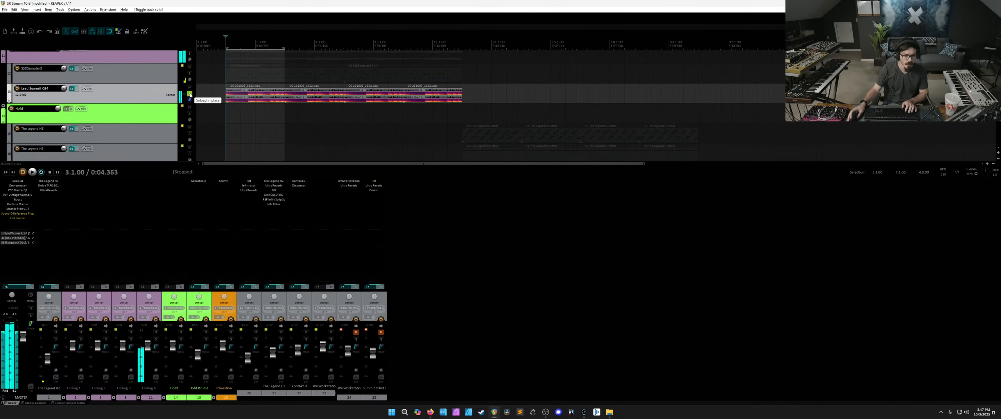
Step: Clear the Lead Summit C04 solo and audition the Hold folder's first The Legend HZ track from bar 19
click(190, 95)
key(space)
scroll(168, 102, down, 2)
click(172, 91)
click(190, 95)
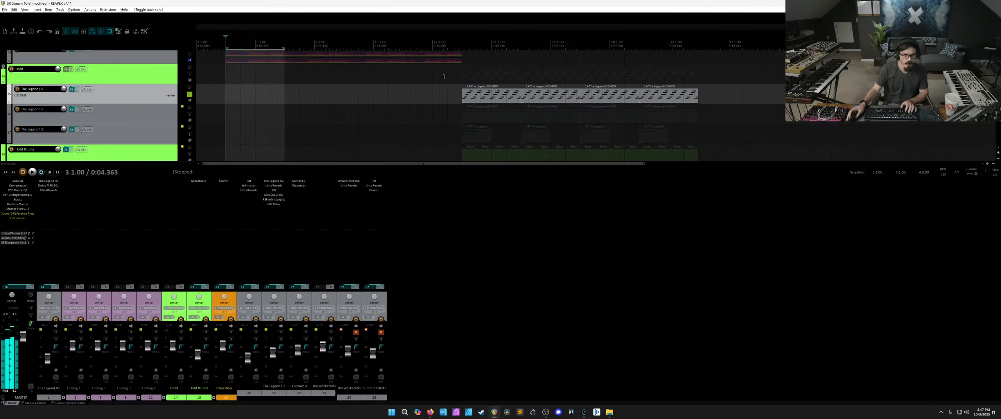
click(462, 46)
key(space)
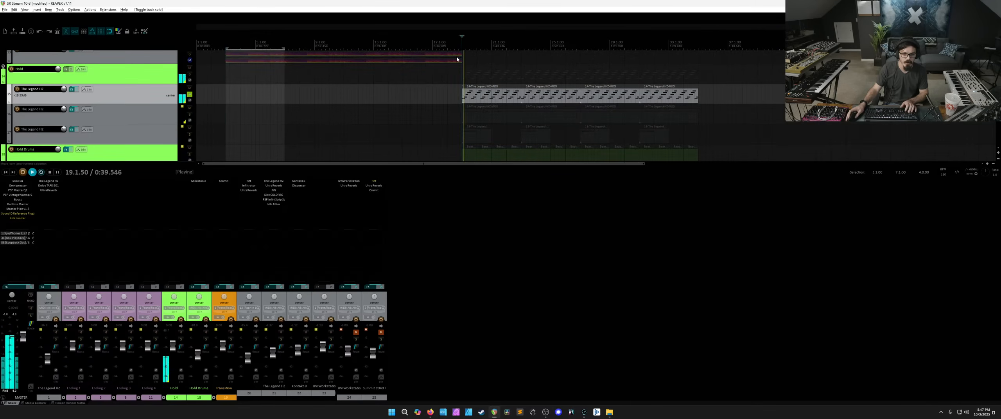
key(space)
Step: Add the Hold folder's second The Legend HZ track to the solo, audition it, and clear the solos
click(190, 115)
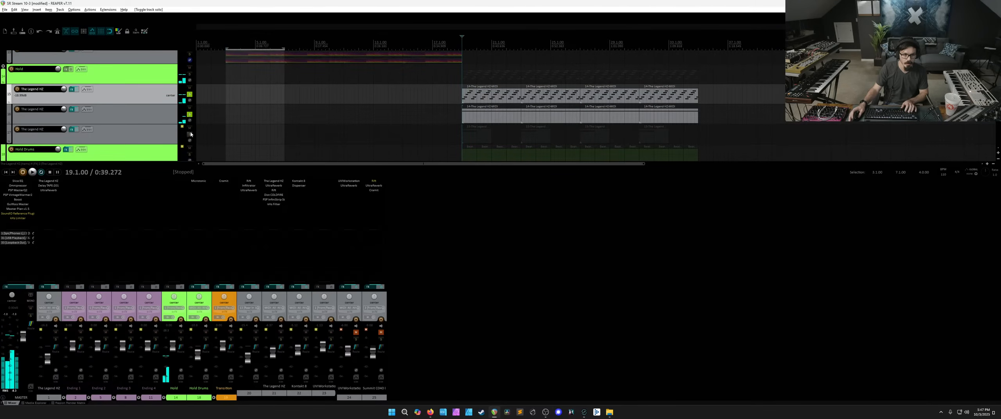
key(space)
key(space)
click(190, 114)
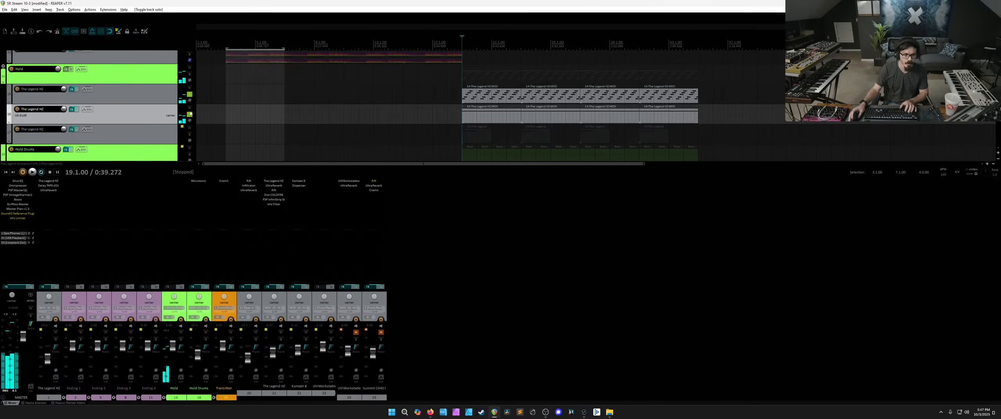
click(190, 155)
Step: Shrink the track heights, then solo the unnamed track in the Transition folder and play it from bar 18
scroll(145, 108, down, 2)
scroll(144, 105, down, 3)
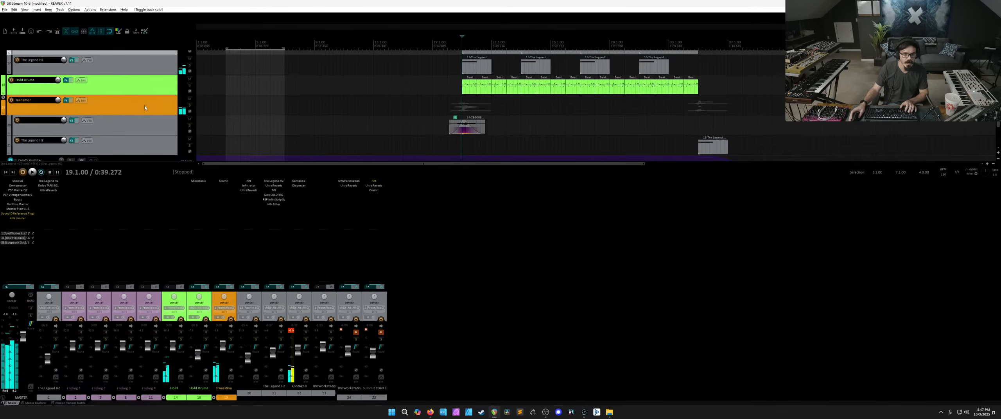
key(Page_Down)
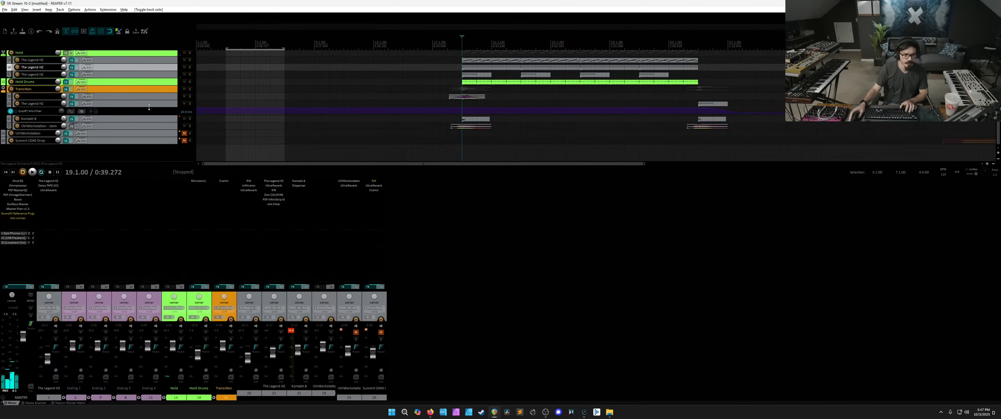
click(154, 133)
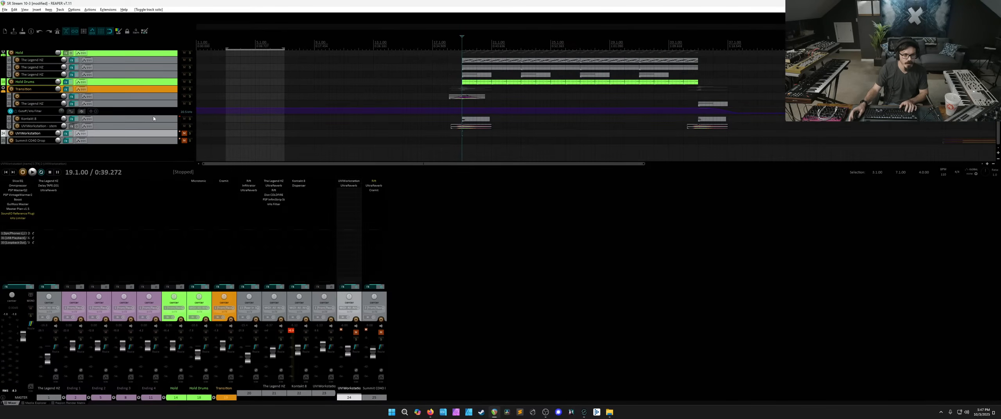
click(165, 98)
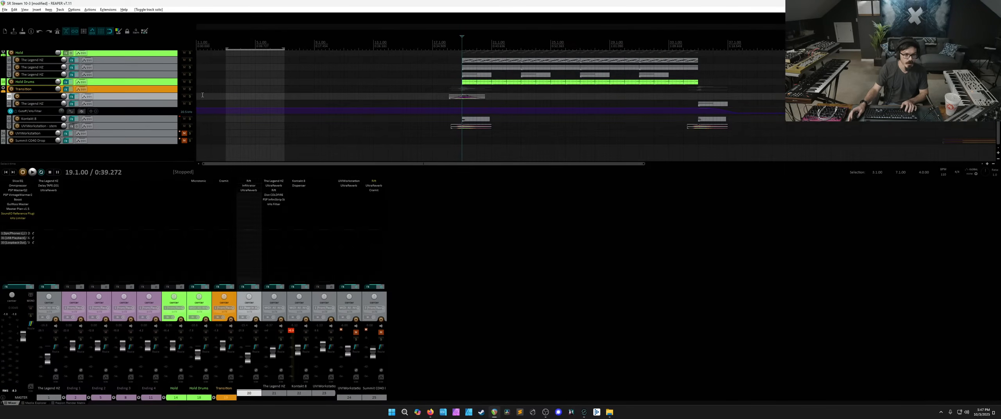
click(190, 96)
click(447, 41)
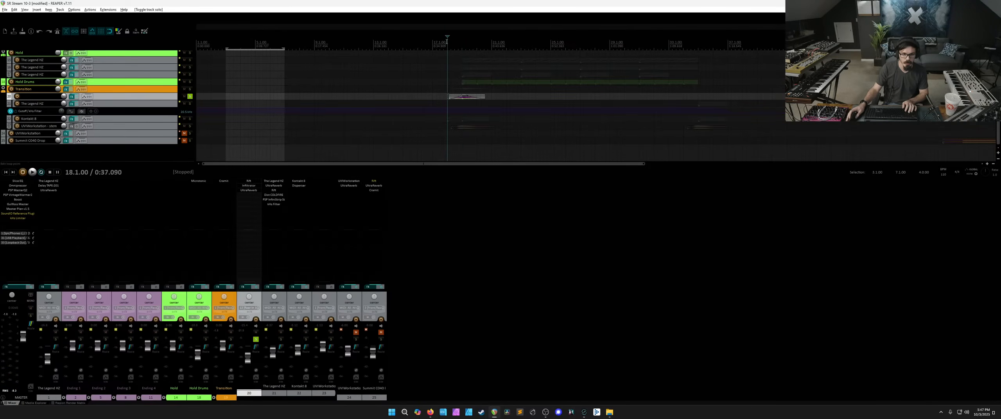
key(space)
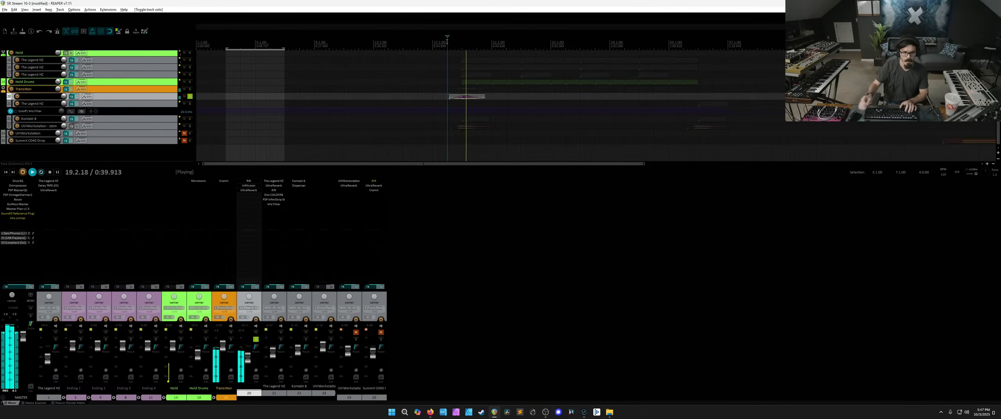
key(space)
Step: Move the solo to The Legend HZ track in the Transition folder and briefly play it from bar 18
click(190, 104)
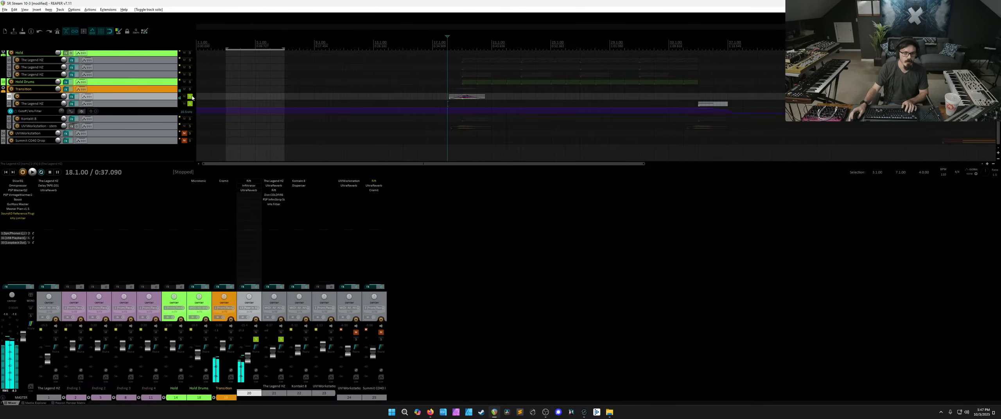
click(190, 97)
key(space)
key(space)
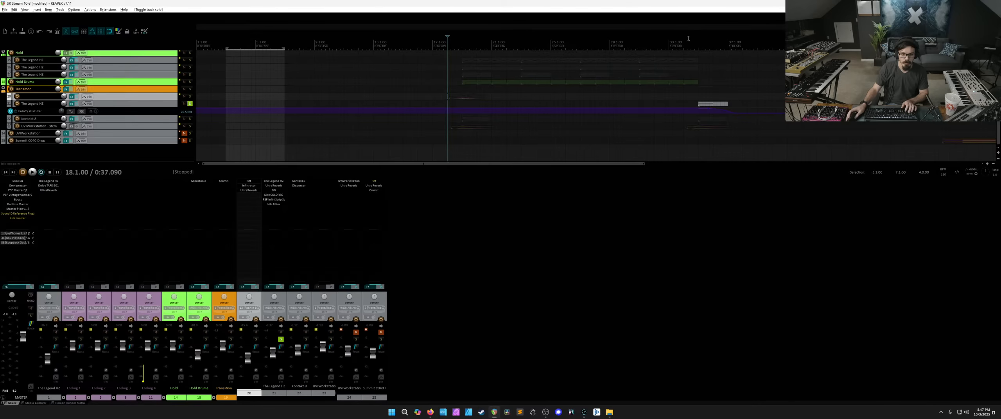
Step: Solo the Kontakt 8 track in place of The Legend HZ and play it from bar 19
click(190, 103)
click(190, 119)
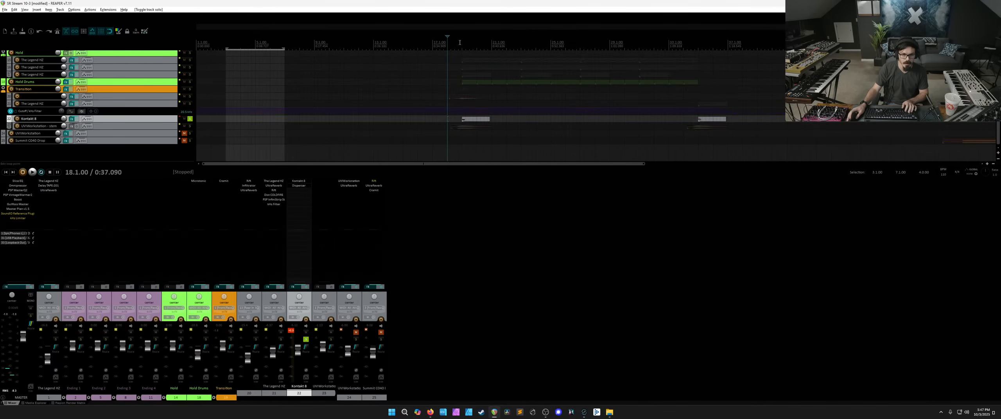
click(461, 43)
key(space)
key(space)
Step: Solo the UVIWorkstation track below Kontakt 8 instead and play its clip from just before bar 19
click(189, 126)
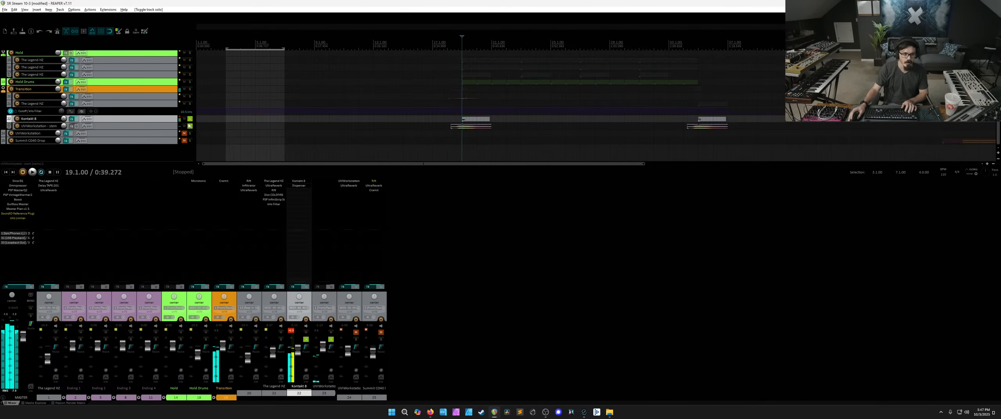
click(190, 118)
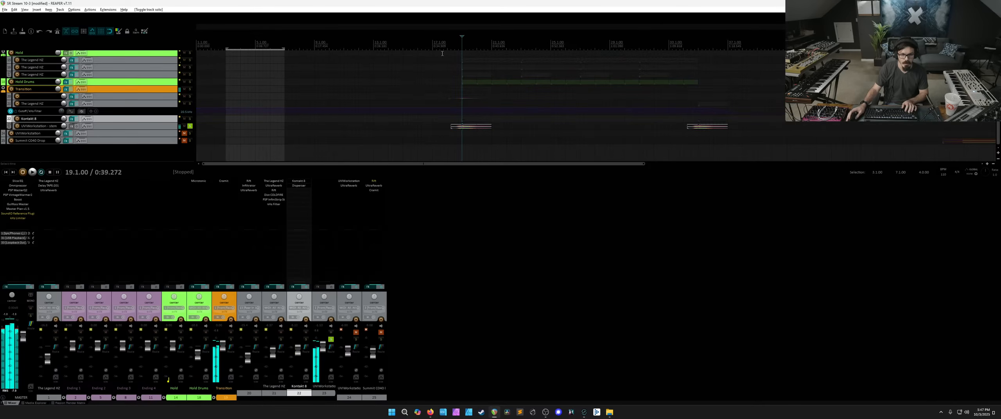
click(454, 42)
key(space)
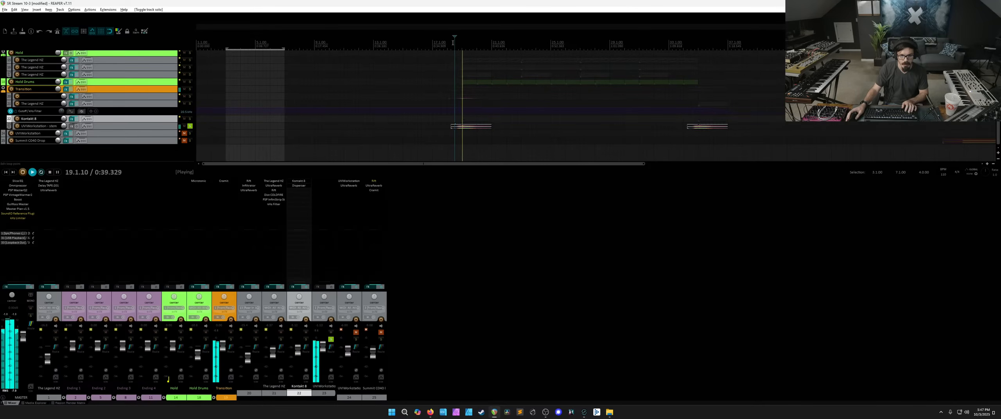
Step: Stop playback, clear the solo from the UVIWorkstation track in the Transition folder, and select the Ending 1 folder track
key(space)
click(190, 126)
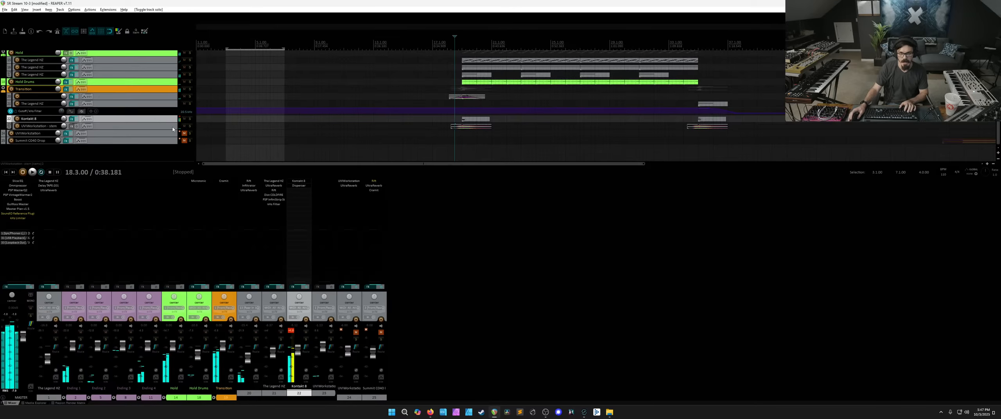
click(173, 129)
scroll(174, 118, up, 6)
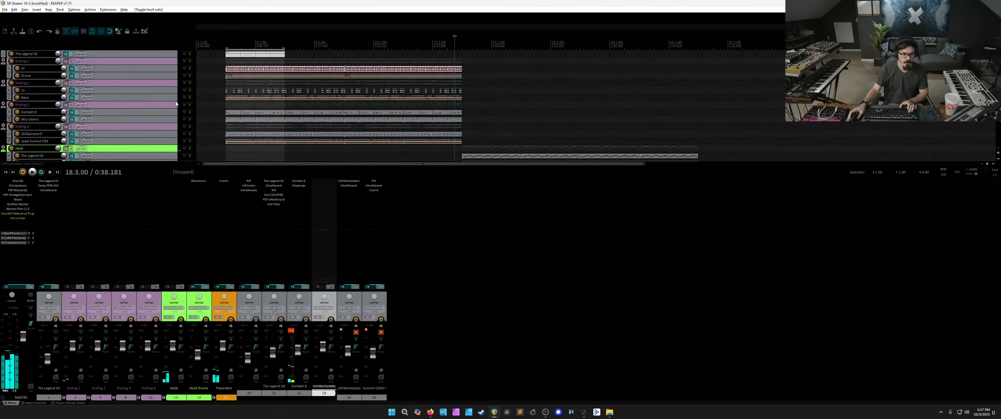
click(171, 62)
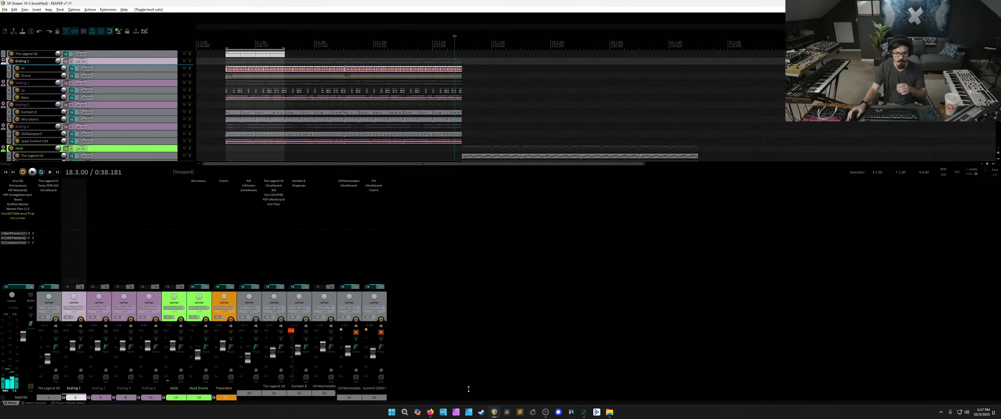
Step: Switch to FMOD Studio, play the Music System event from bar 5, and show the Audio 1 track's effects
click(584, 412)
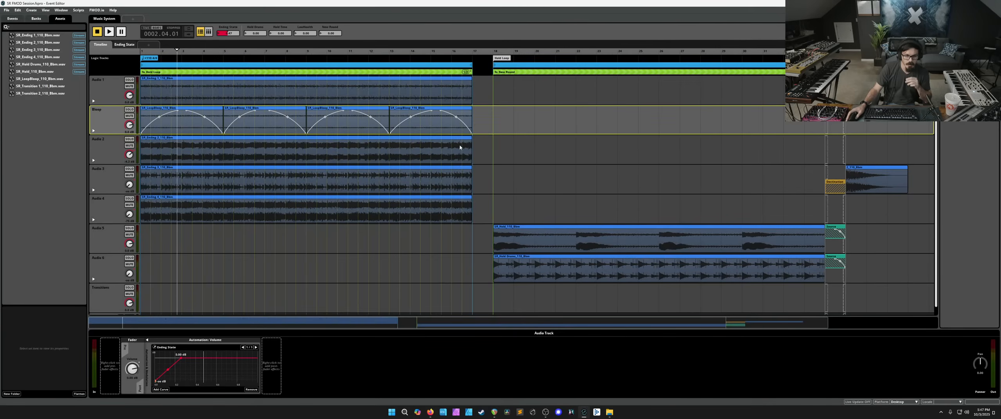
click(223, 62)
key(space)
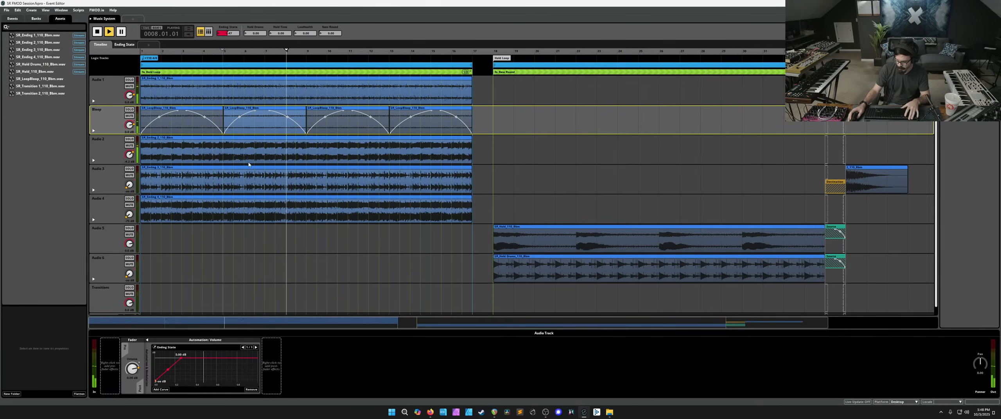
key(space)
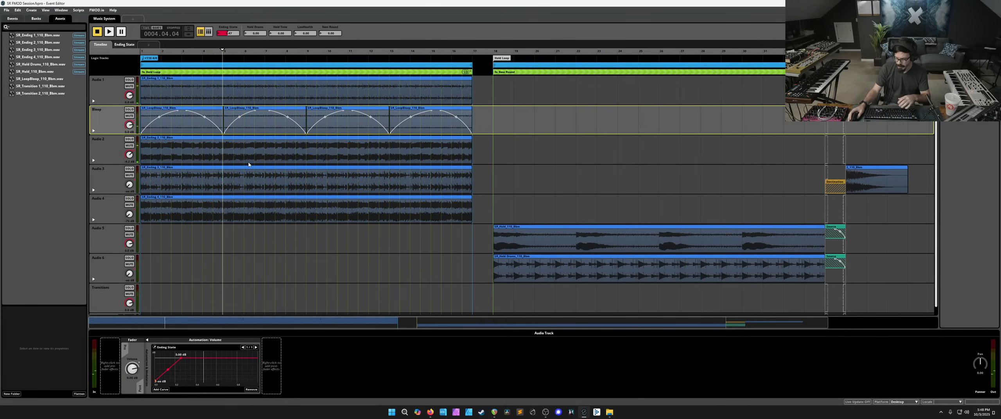
click(110, 93)
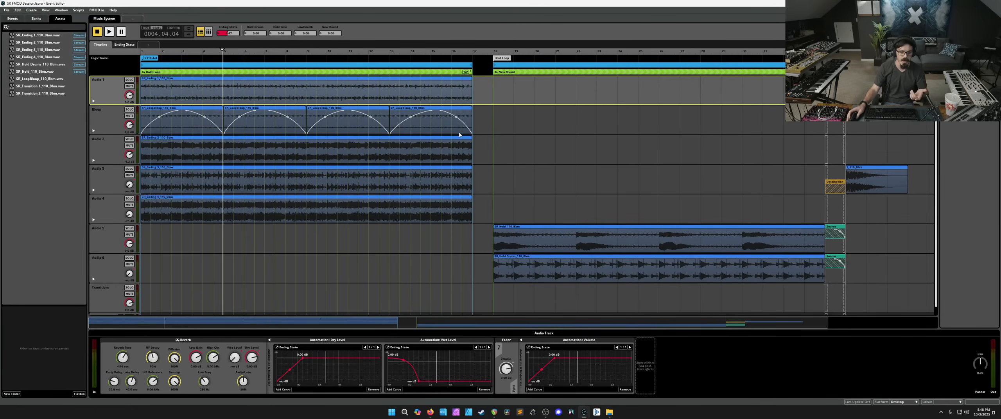
Step: Look at the subfolders of the FMOD project folder in File Explorer, and return to the FMOD Studio event
click(609, 414)
click(649, 125)
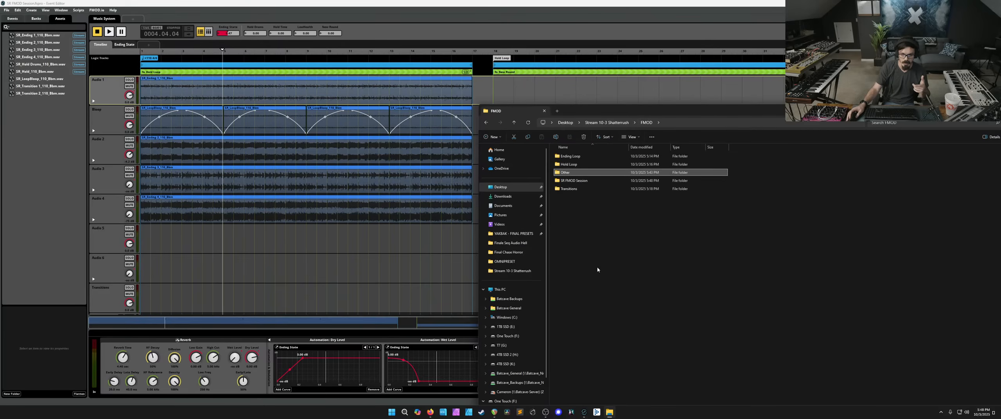
drag(598, 268, 577, 164)
click(622, 239)
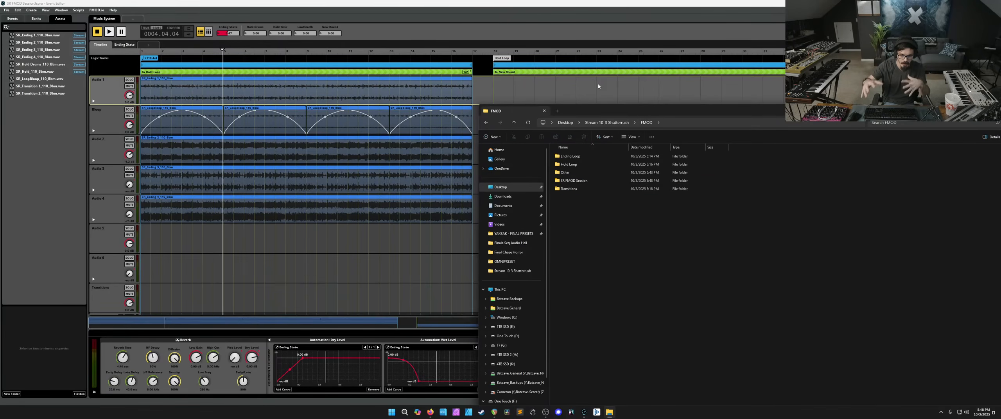
click(485, 2)
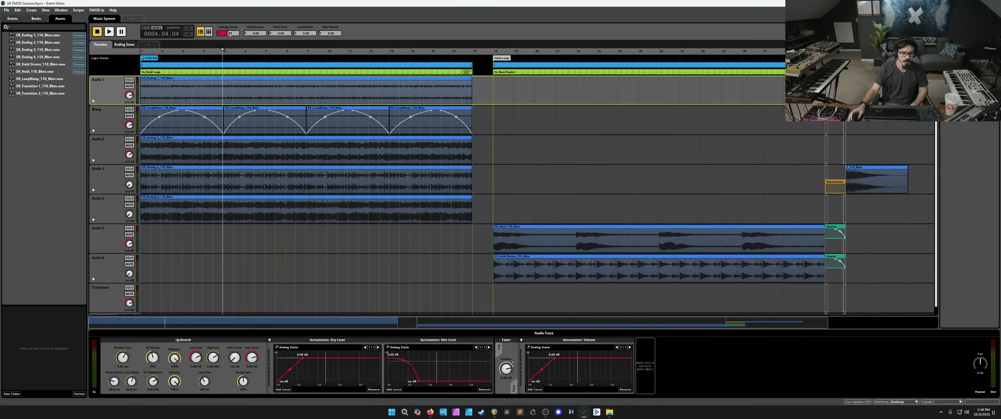
Step: Return the playhead to bar 1 and add a new audio track to the event
drag(149, 52, 116, 51)
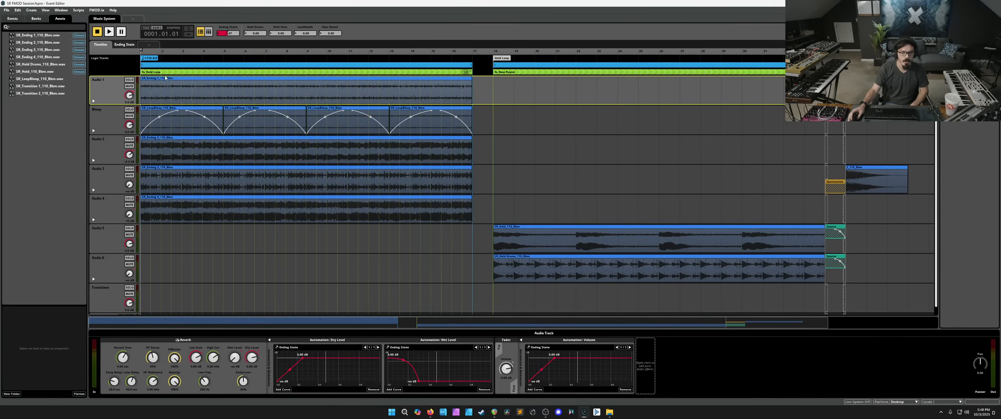
click(110, 157)
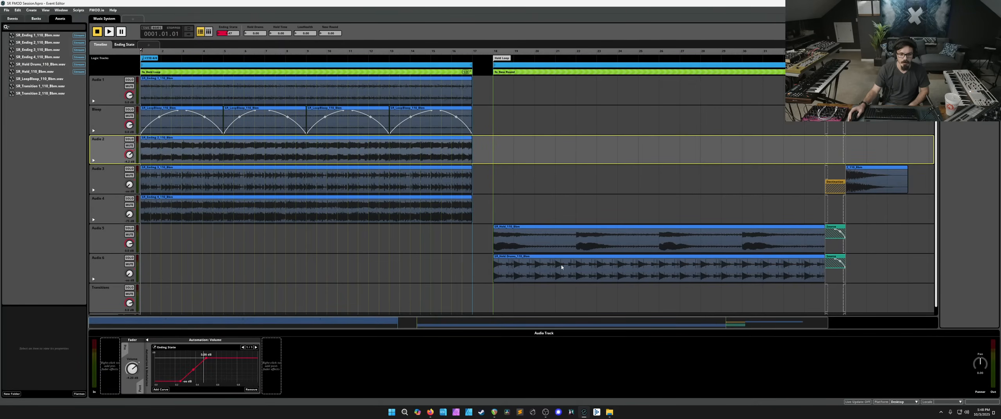
click(340, 131)
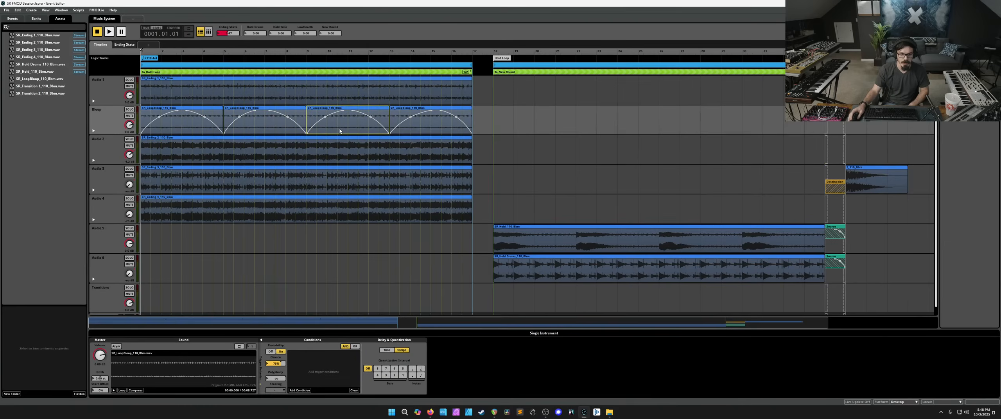
right_click(102, 267)
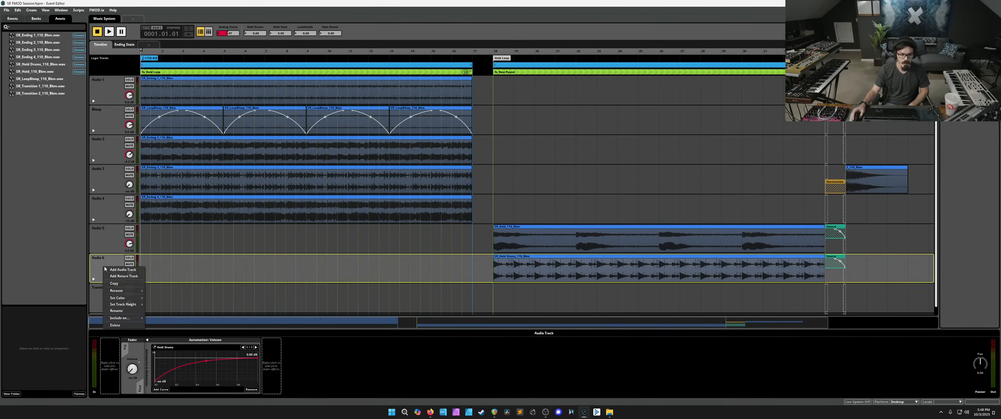
click(116, 271)
Step: Copy the second SR_LoopBleep instrument from the Bleep track onto the Transitions track, starting it at bar 18
click(264, 132)
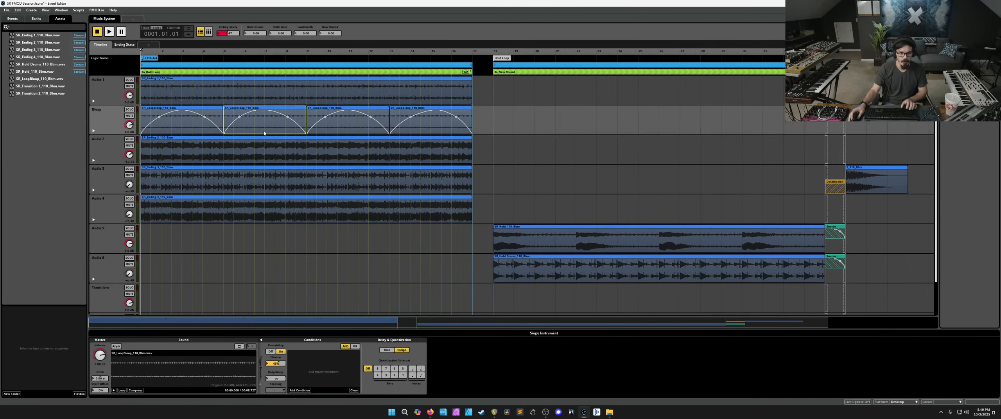
key(ctrl+c)
click(530, 305)
key(ctrl+v)
drag(547, 303, 510, 304)
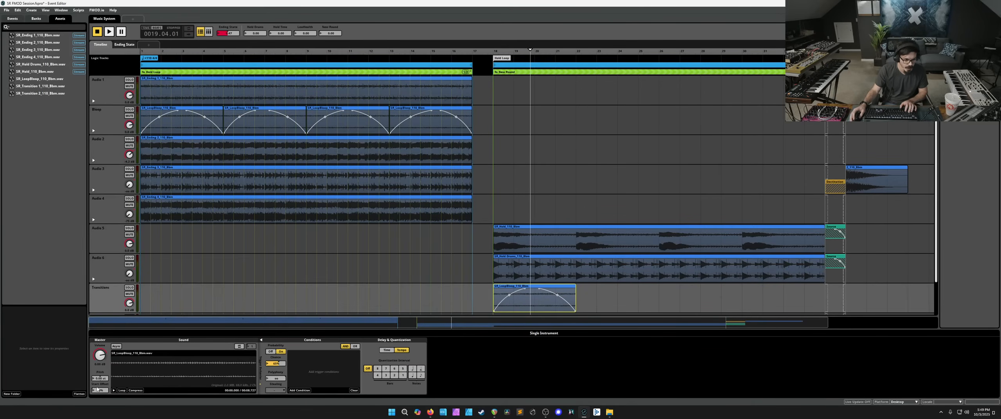
Step: Raise the pitch of the copied SR_LoopBleep instrument and shorten it to about two bars
drag(103, 381, 102, 352)
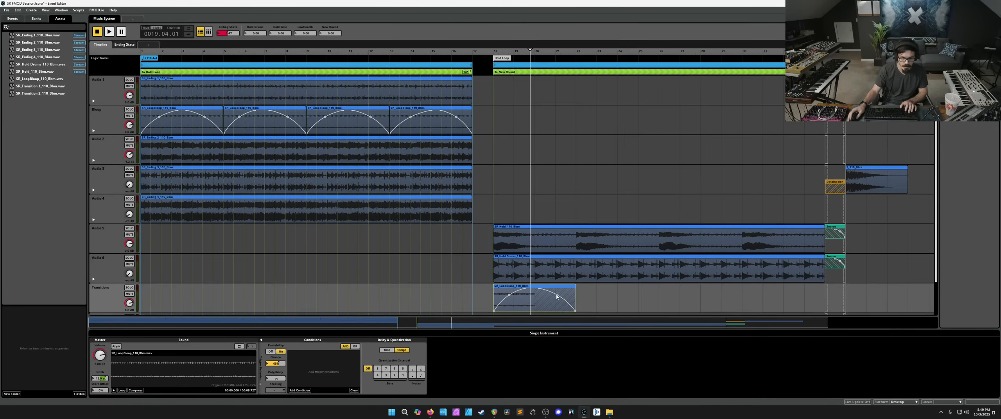
drag(575, 293, 534, 293)
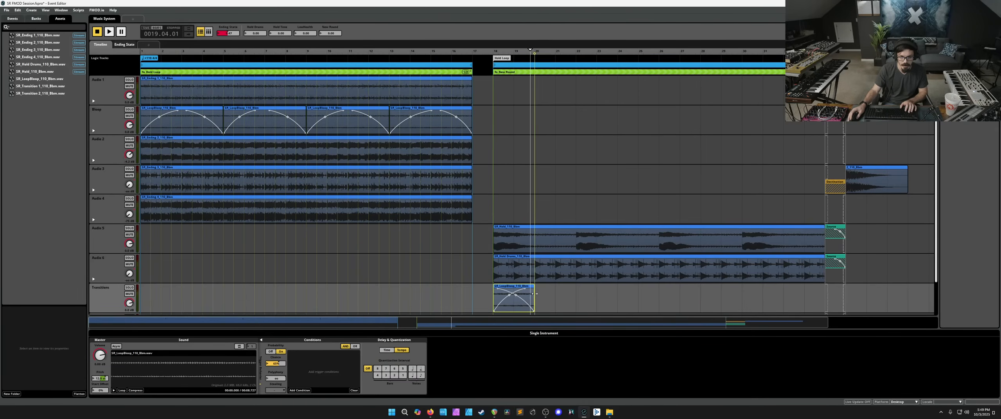
Step: Move the shortened SR_LoopBleep instrument to bar 19 and paste copies of it at bars 23, 27 and 31 on the Transitions track
scroll(505, 289, down, 1)
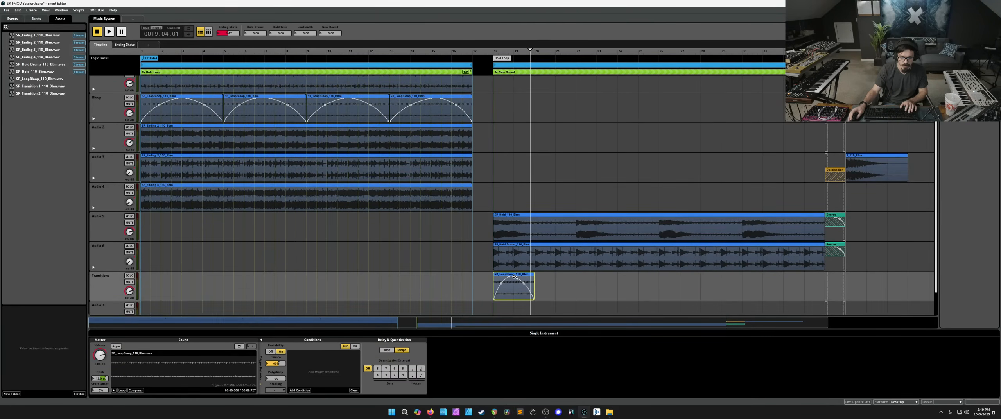
drag(518, 280, 534, 296)
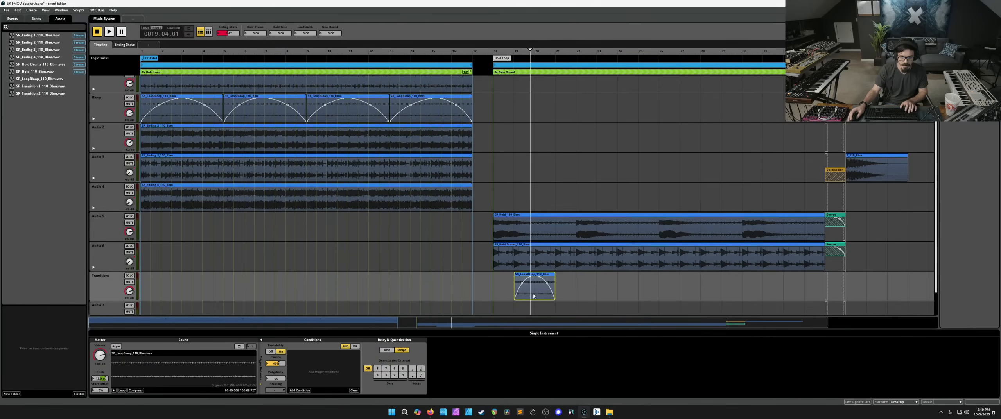
click(577, 287)
click(595, 288)
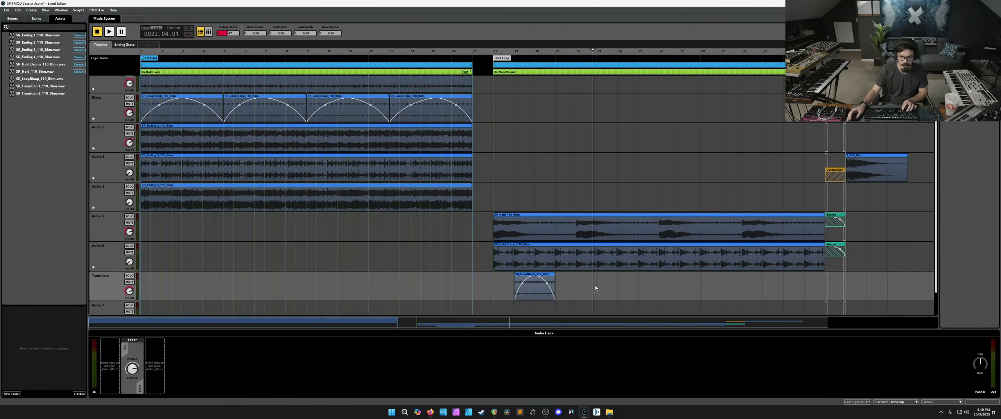
key(ctrl+v)
click(680, 285)
key(ctrl+v)
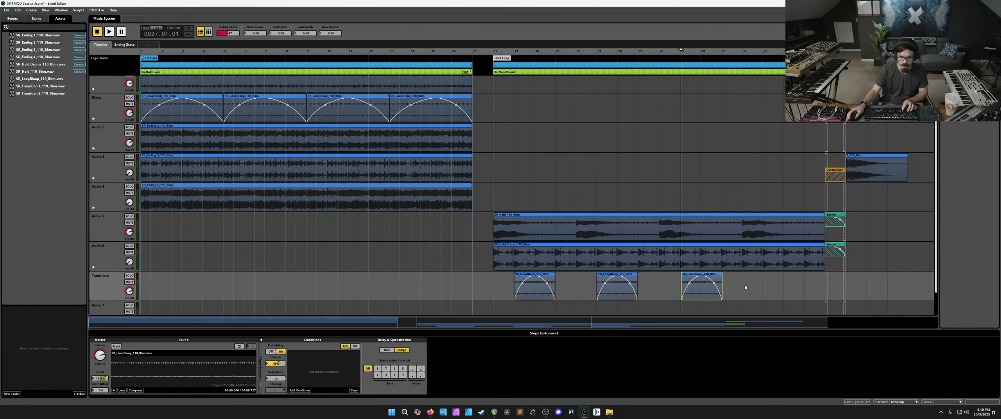
click(764, 287)
key(ctrl+v)
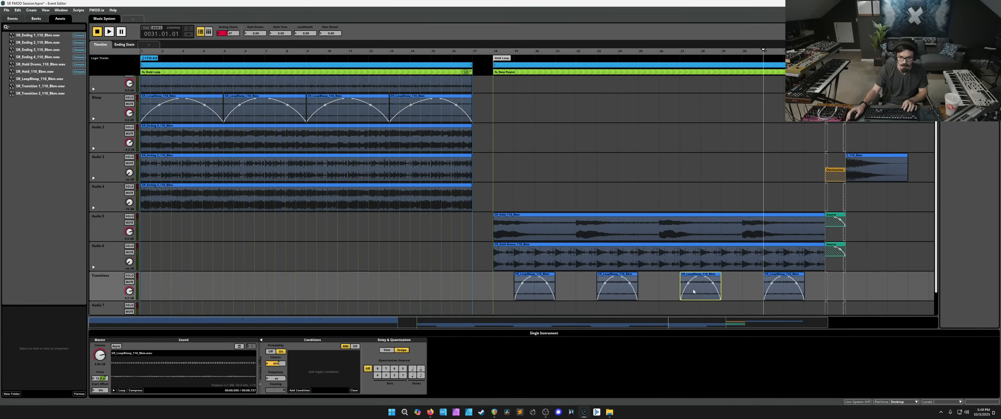
click(695, 292)
click(781, 293)
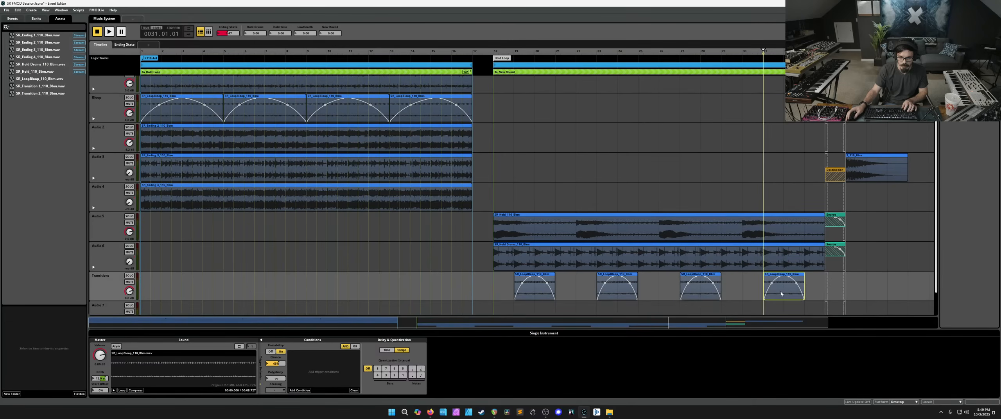
Step: Play the Hold Loop section from its start to audition the new SR_LoopBleep instruments, and stop playback
click(495, 66)
key(space)
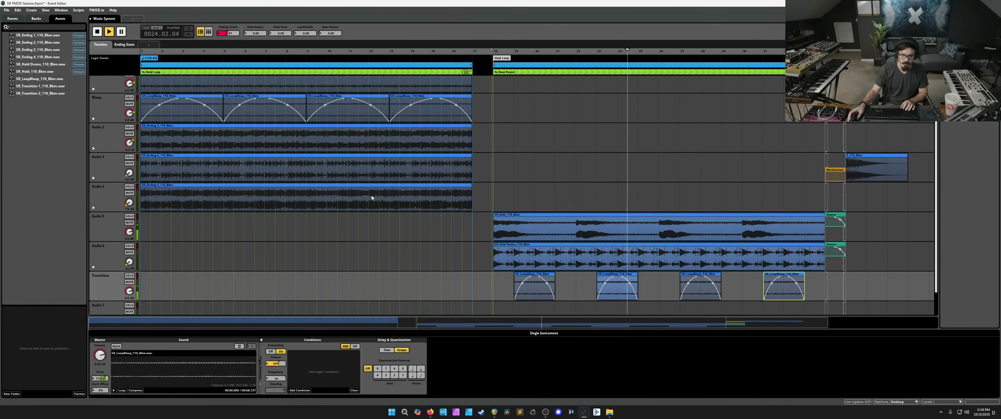
click(110, 290)
key(space)
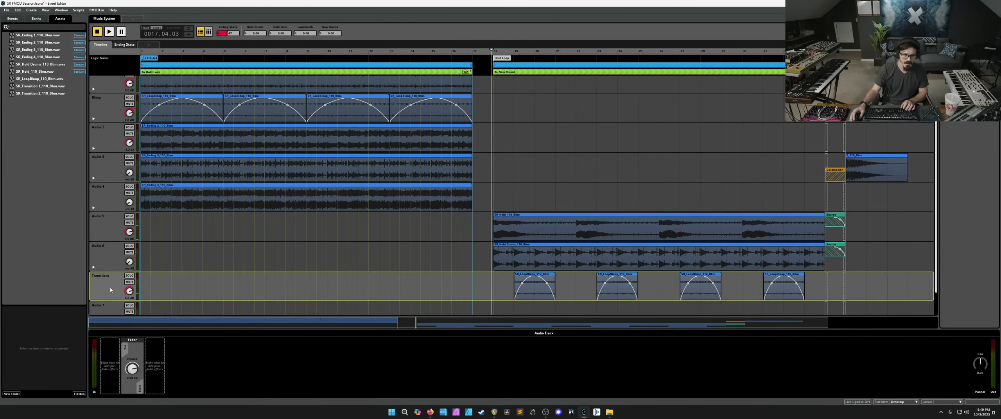
Step: Add an FMOD Delay effect before the fader on the Transitions track
right_click(108, 373)
mouse_move(125, 375)
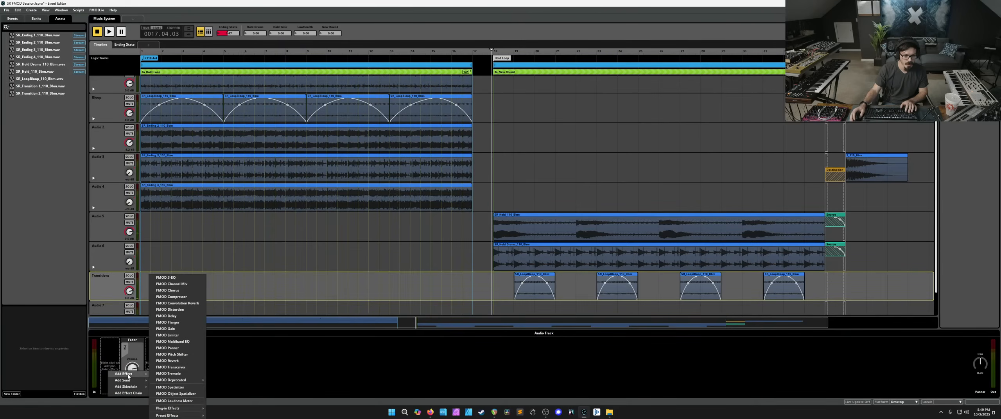
click(179, 317)
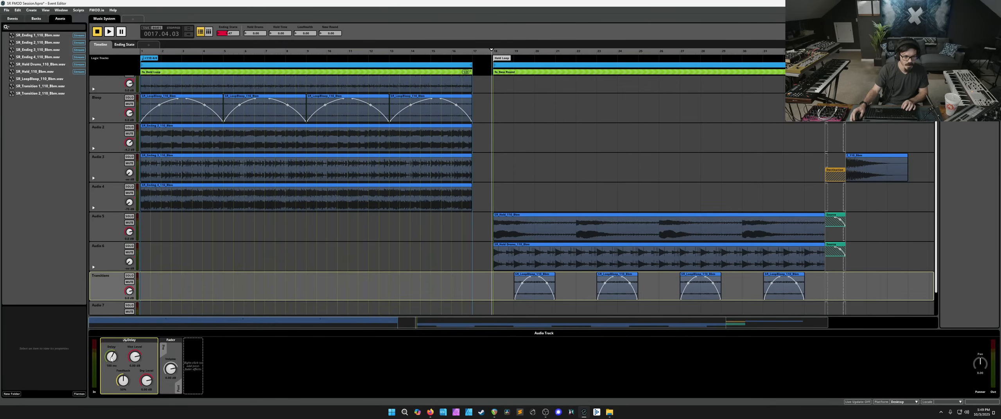
Step: Play the Hold Loop section and increase the delay time on the Transitions track's Delay effect
key(space)
click(536, 289)
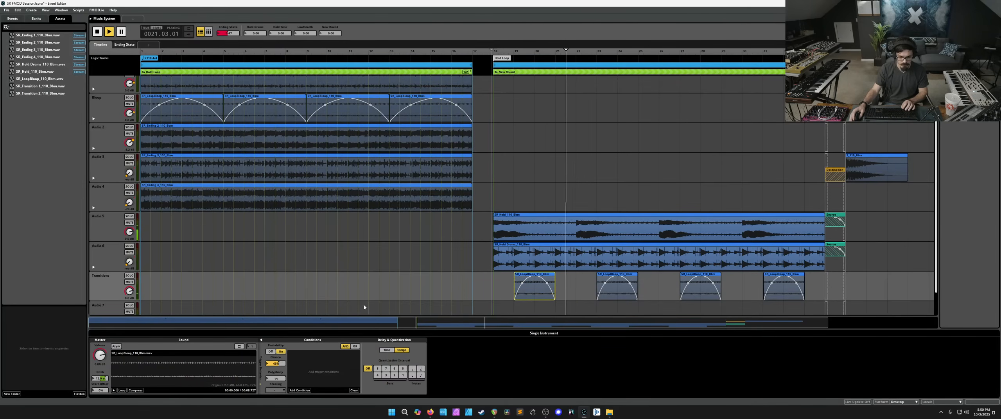
click(114, 291)
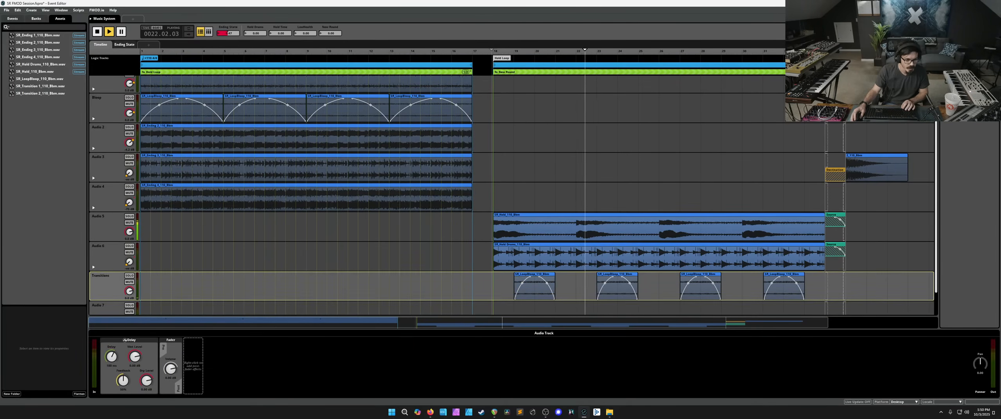
drag(111, 357, 135, 360)
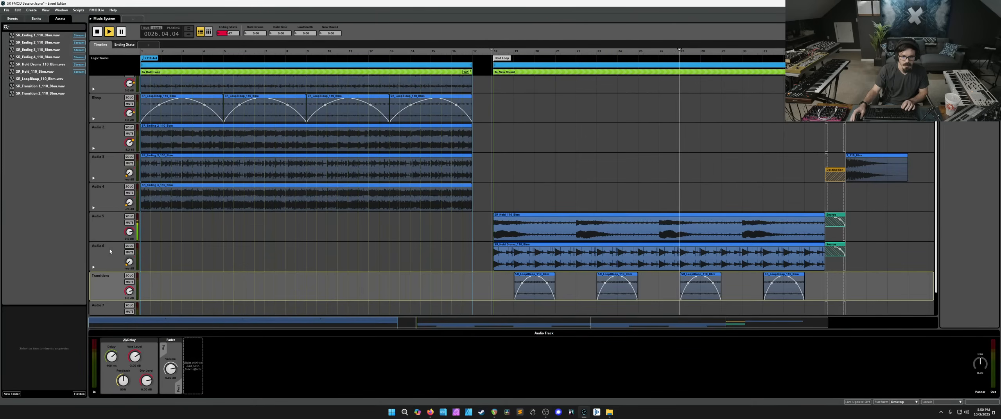
Step: Raise the trigger probability of the third SR_LoopBleep on the Transitions track to 100% and audition it from just before bar 27
click(700, 288)
key(space)
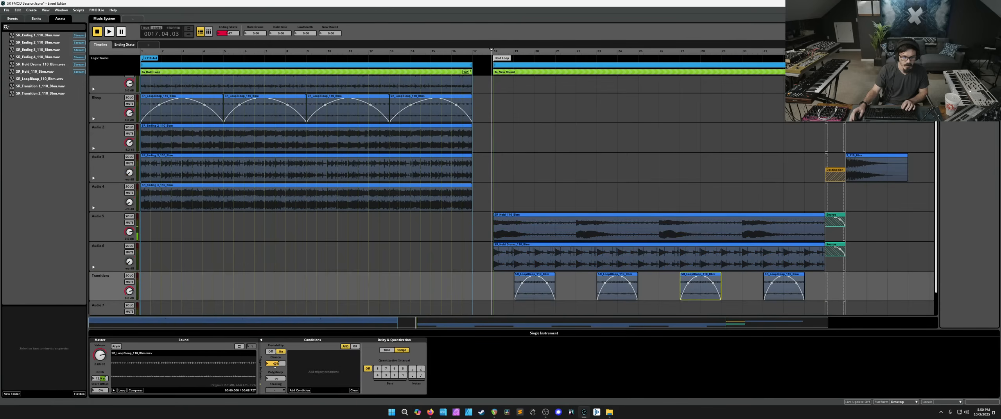
drag(276, 363, 277, 346)
key(space)
key(space)
click(677, 51)
key(space)
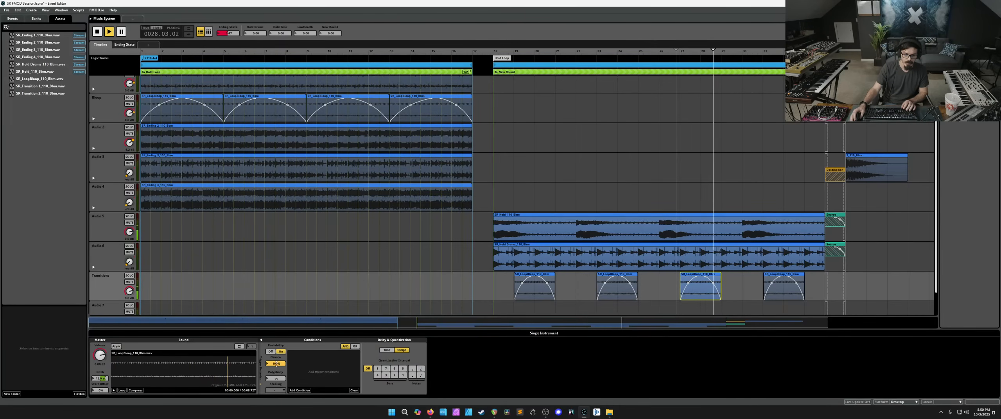
Step: Lower the third SR_LoopBleep instrument's trigger probability again, stop playback, and select the Audio 5 track
drag(276, 364, 276, 379)
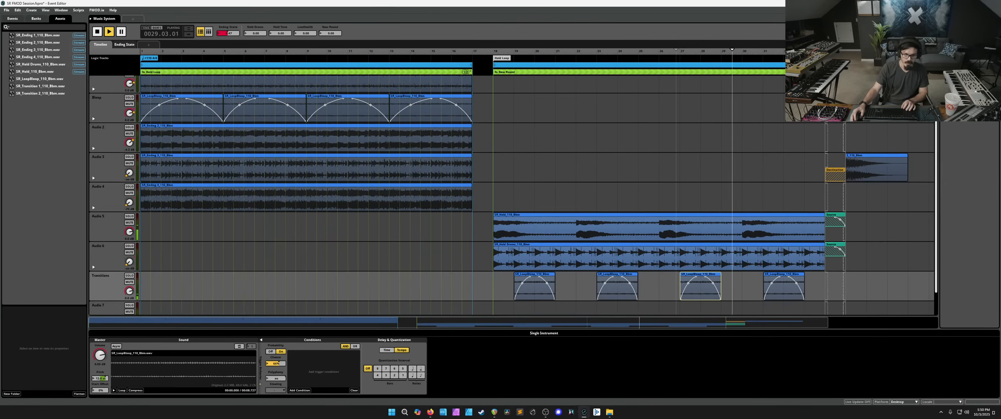
key(space)
click(106, 232)
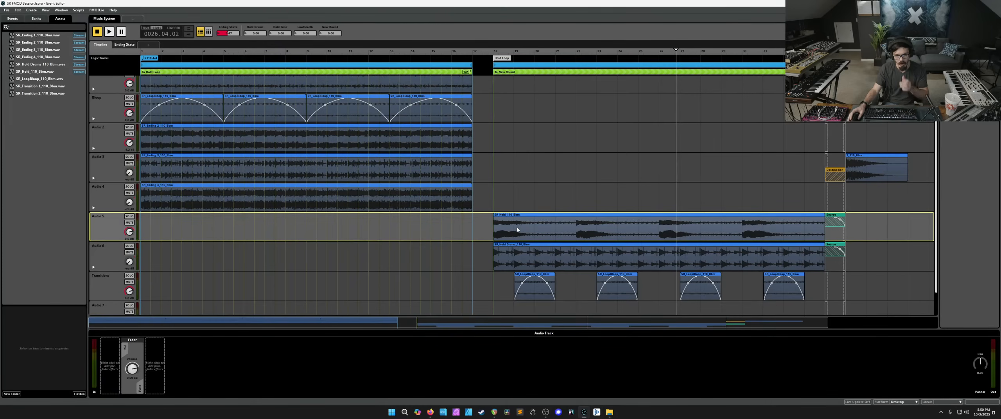
Step: Switch to REAPER and move the second The Legend HZ track out of the Hold folder, above Hold Drums
click(585, 227)
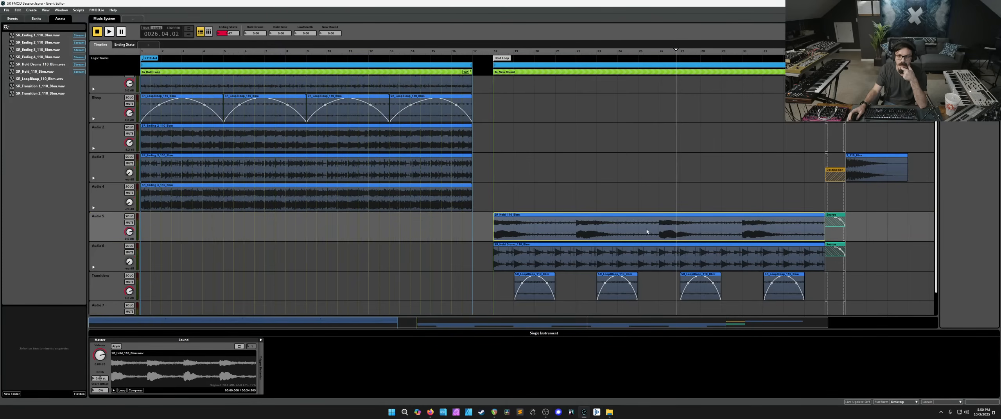
click(495, 412)
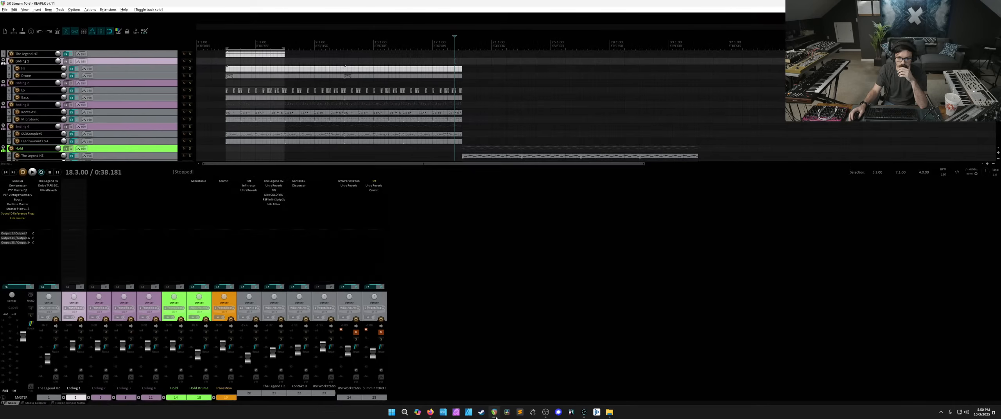
scroll(157, 102, down, 5)
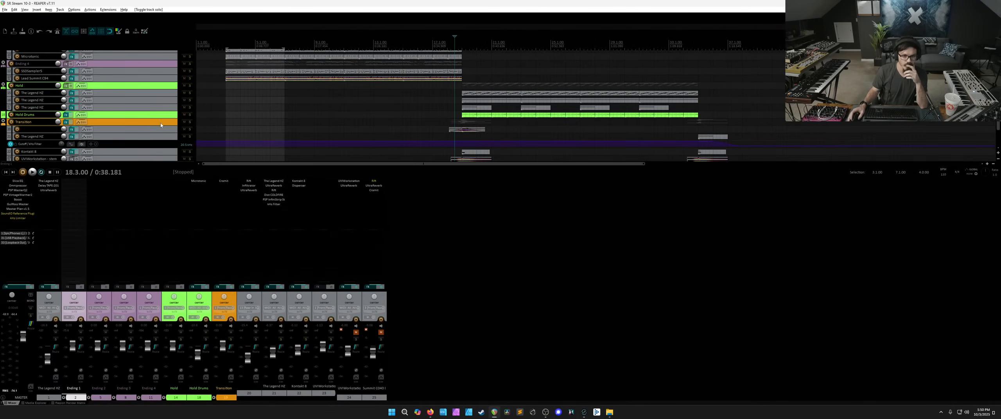
drag(157, 101, 145, 115)
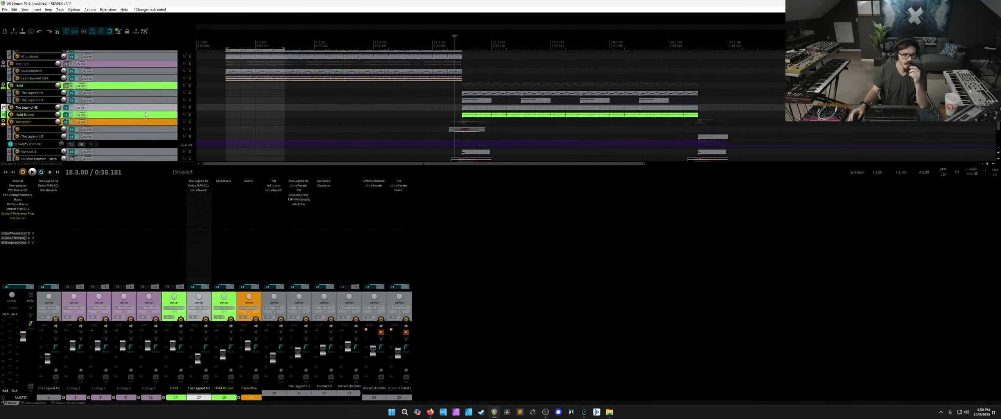
Step: Open the render settings for the Hold track and set the output directory to the FMOD project's Hold Loop folder
click(151, 86)
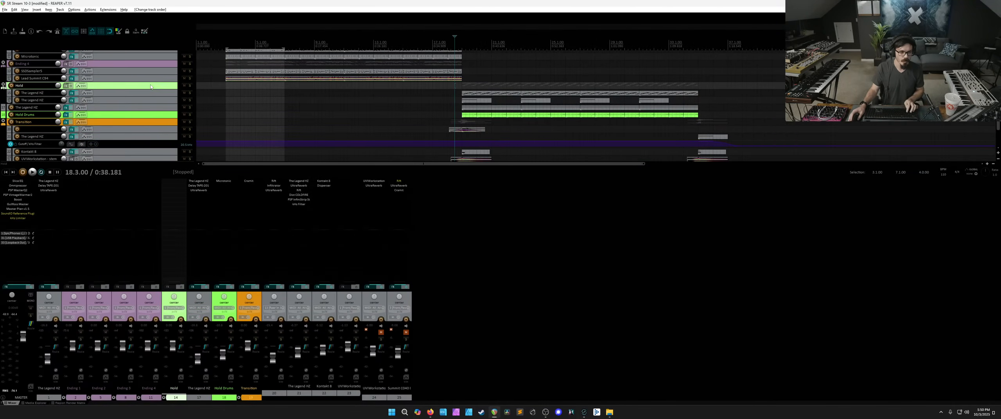
key(ctrl+alt+r)
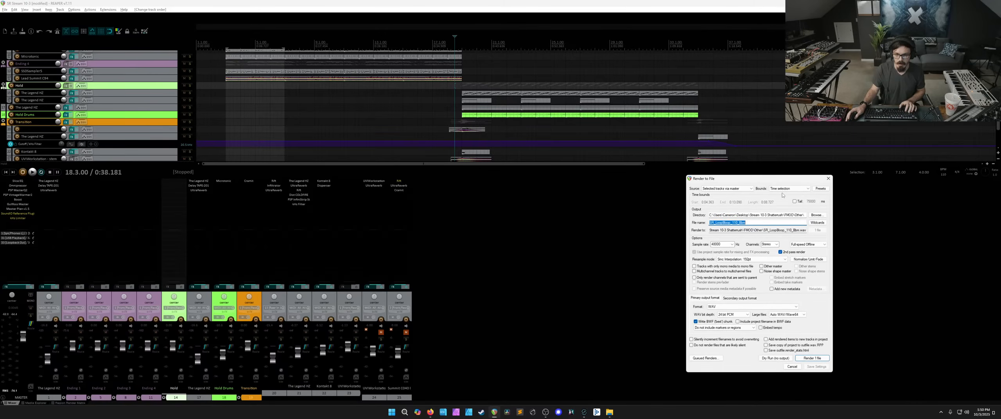
click(816, 216)
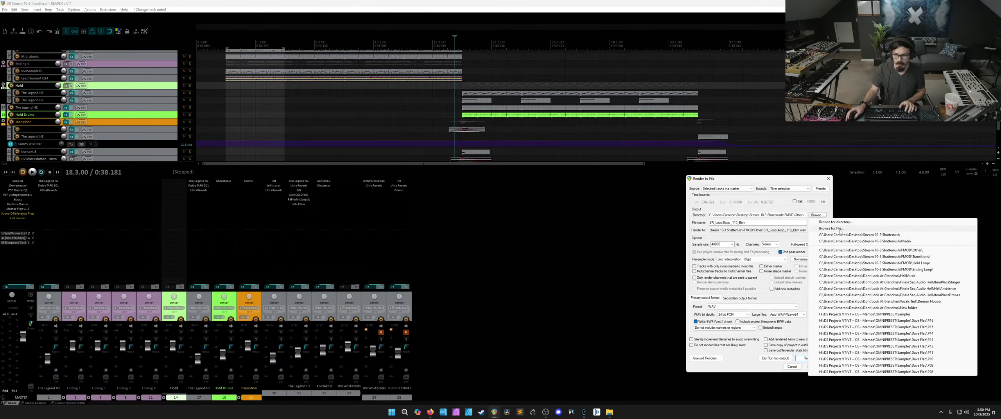
click(861, 228)
click(760, 199)
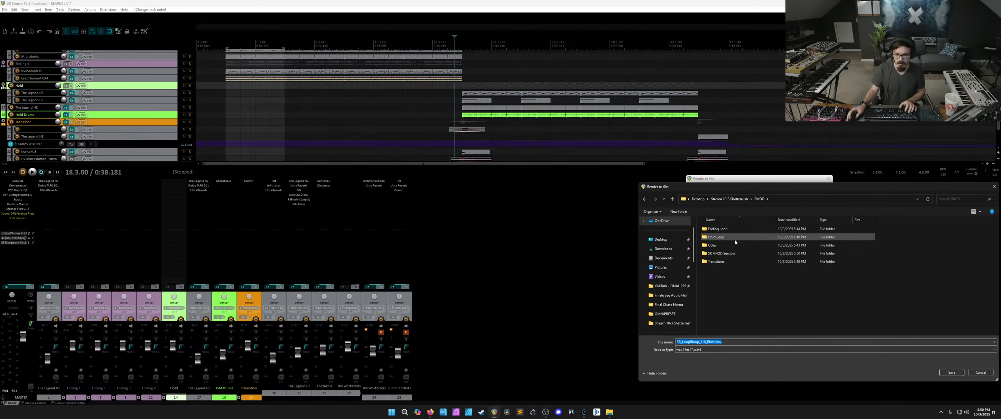
double_click(716, 237)
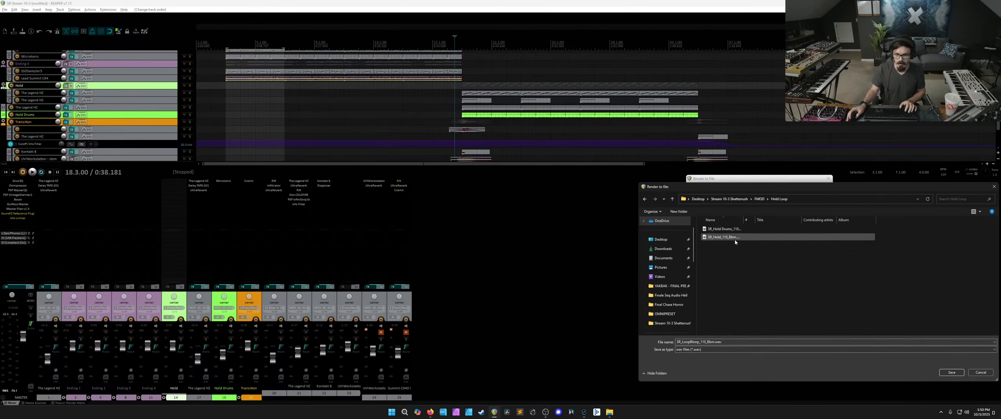
click(949, 371)
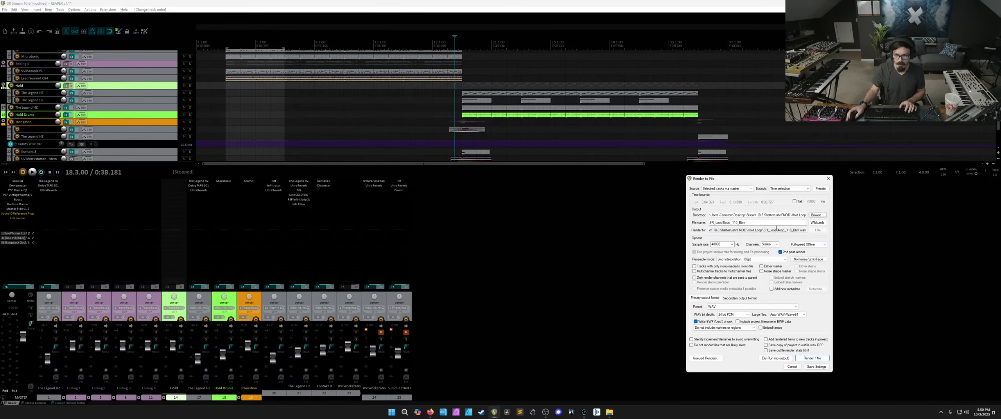
Step: Set the render file name to SR_$trackNEW_110_Bbm
double_click(728, 223)
key(Right)
key(Left)
key(Left)
key(Left)
key(Left)
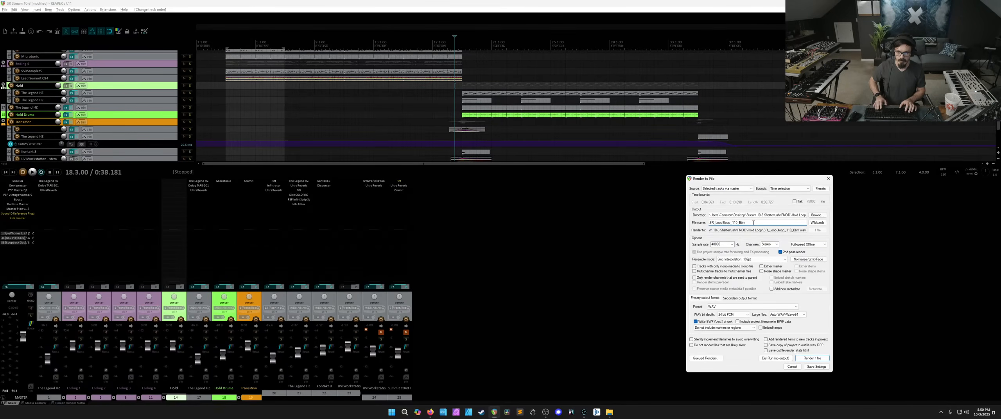
key(BackSpace)
key(BackSpace)
key(BackSpace)
key(BackSpace)
key(BackSpace)
key(BackSpace)
key(BackSpace)
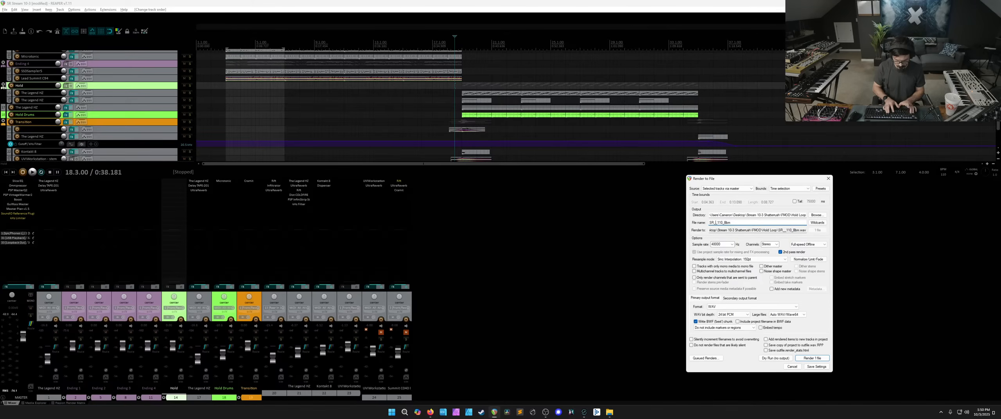
text($track)
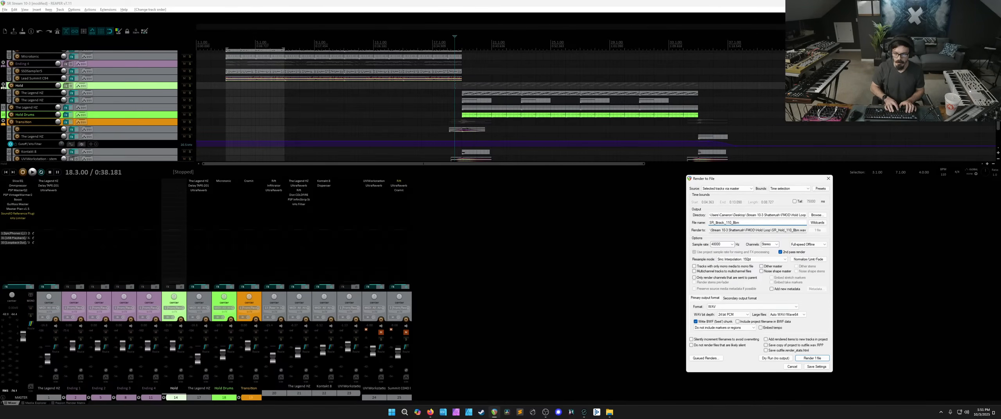
text(NEW)
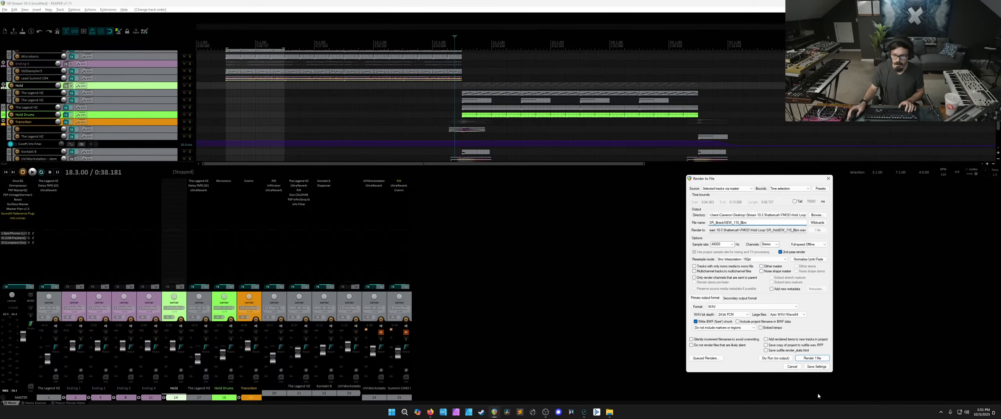
Step: Start and cancel a render of the old time range, and set the time selection across the Hold section's items
key(Return)
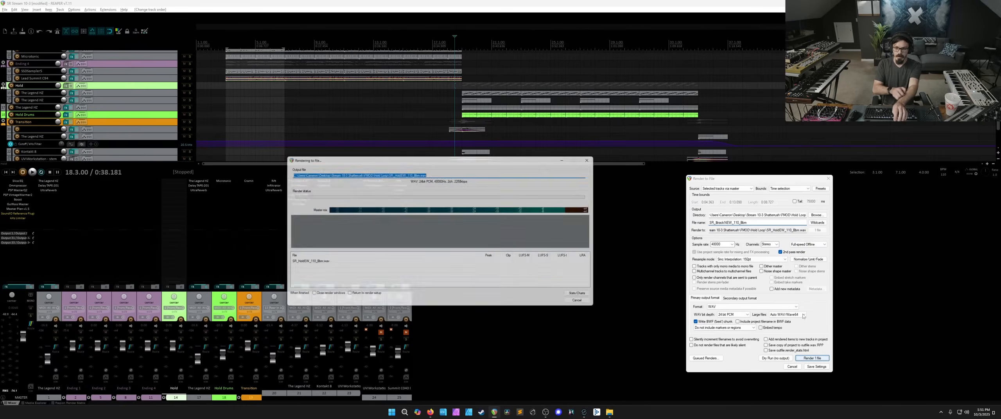
click(586, 305)
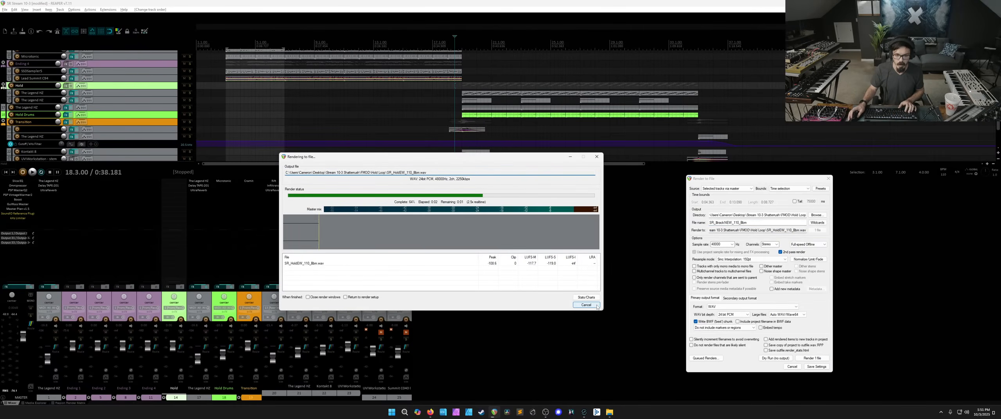
drag(462, 58, 698, 59)
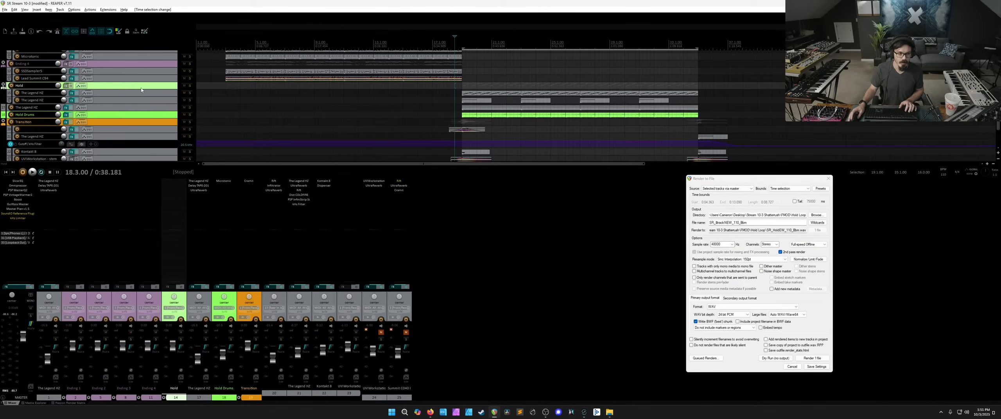
click(813, 358)
click(562, 299)
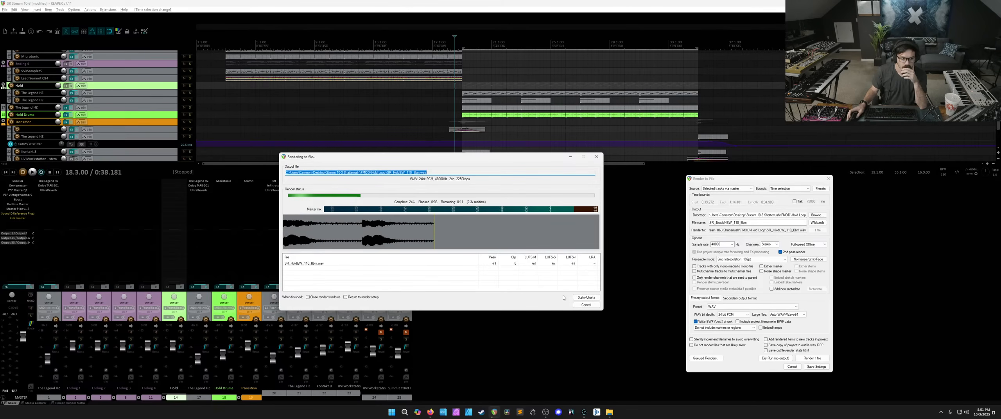
click(587, 305)
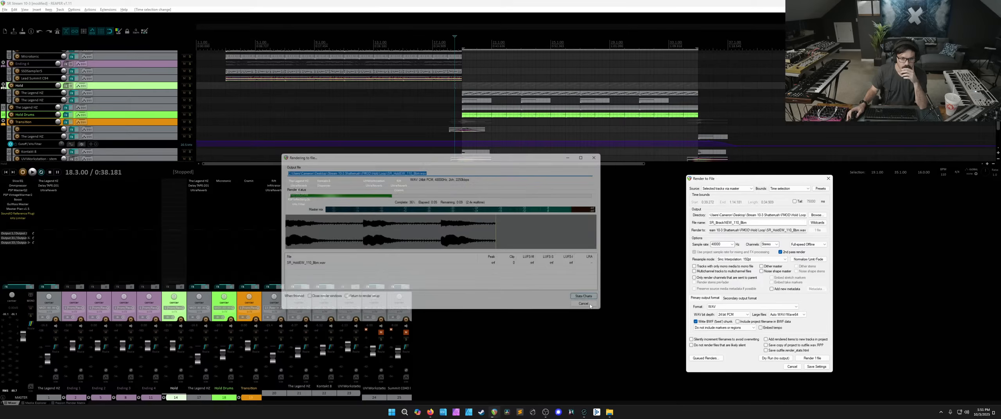
Step: Make the The Legend HZ track with four short items the one outside the Hold folder, and render Hold over the existing file
mouse_move(165, 108)
mouse_down()
mouse_move(159, 95)
mouse_move(152, 110)
mouse_up()
click(151, 89)
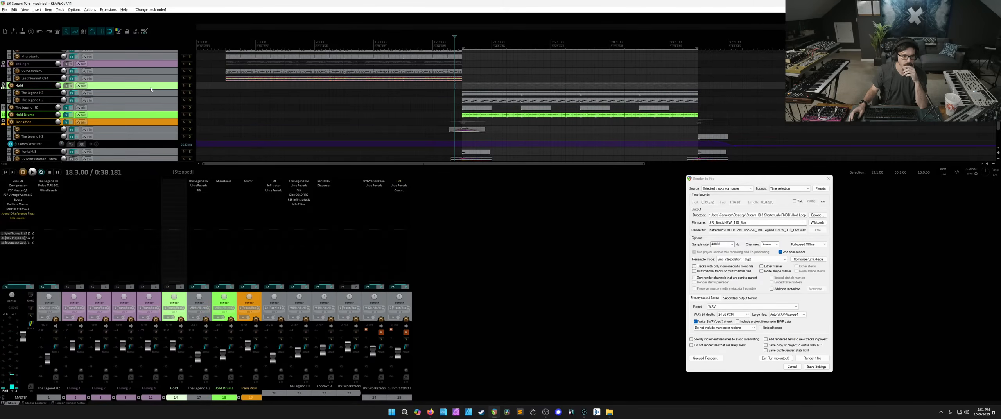
click(817, 359)
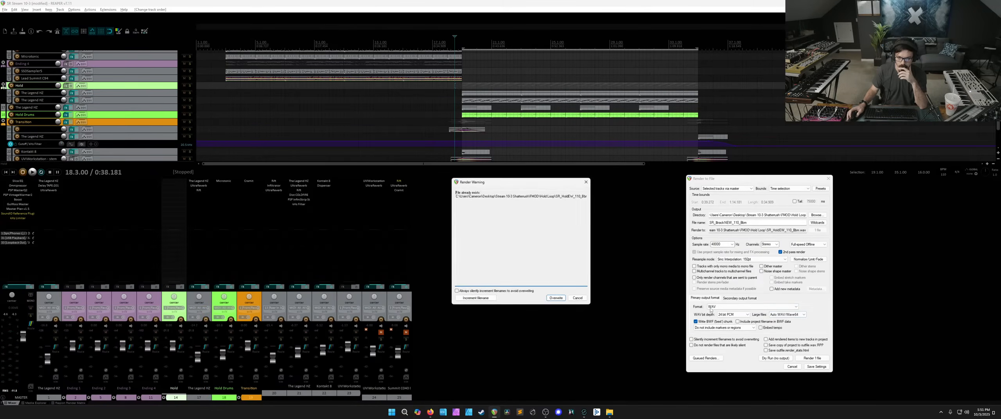
click(551, 304)
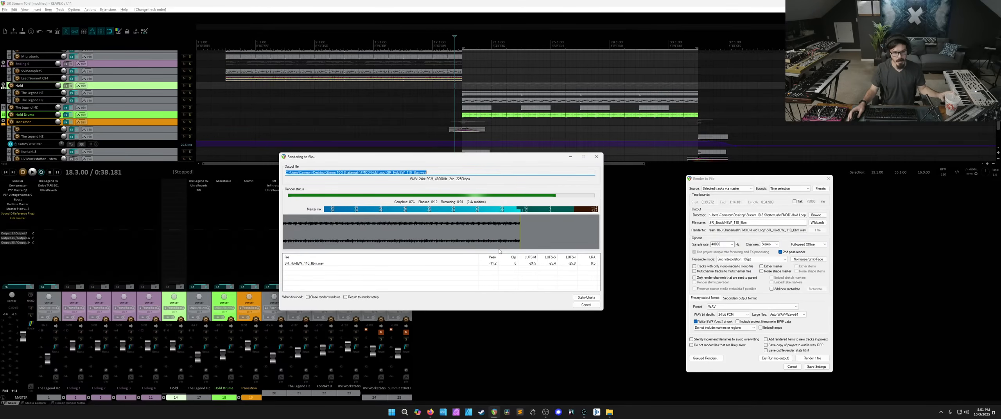
click(591, 306)
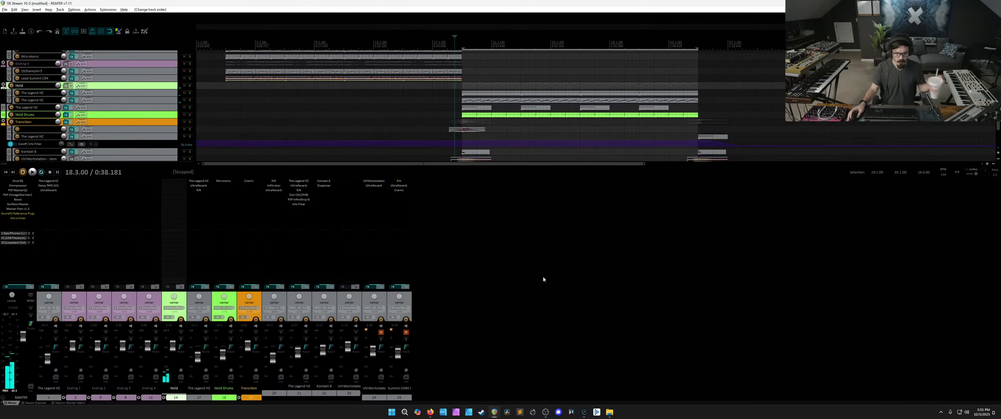
Step: Render the The Legend HZ track just below the Hold folder as SR_HoldBass_110_Bbm, using the same time selection
click(155, 107)
key(ctrl+alt+r)
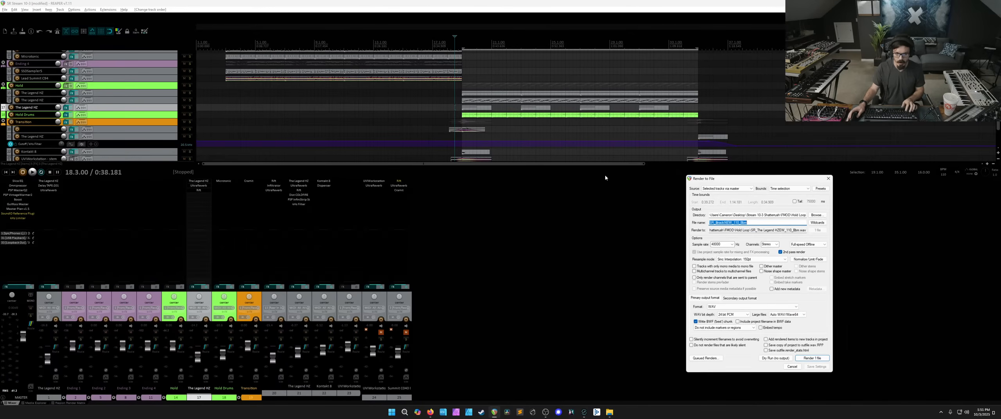
key(Right)
key(Left)
key(Left)
key(Left)
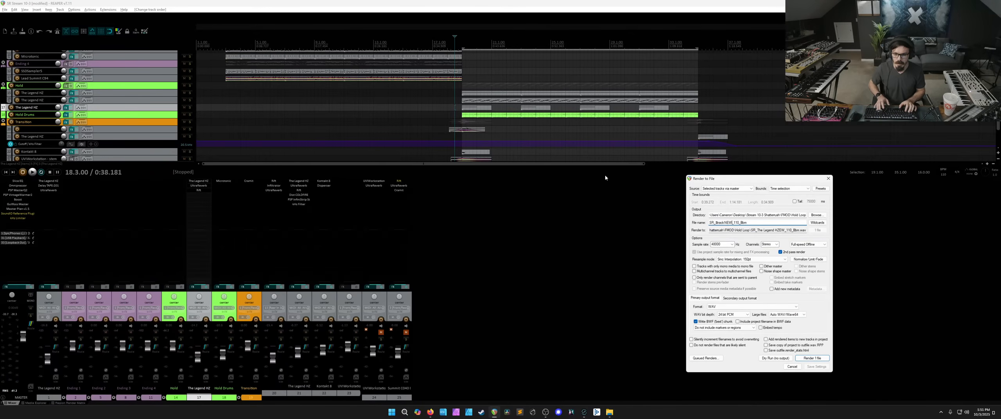
key(BackSpace)
key(BackSpace)
key(BackSpace)
key(BackSpace)
key(BackSpace)
key(BackSpace)
key(BackSpace)
key(BackSpace)
key(BackSpace)
text(Hol)
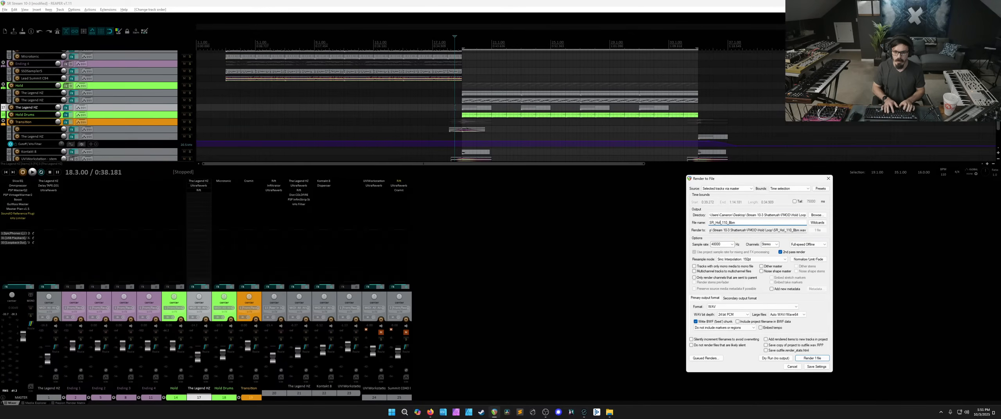
text(dBass)
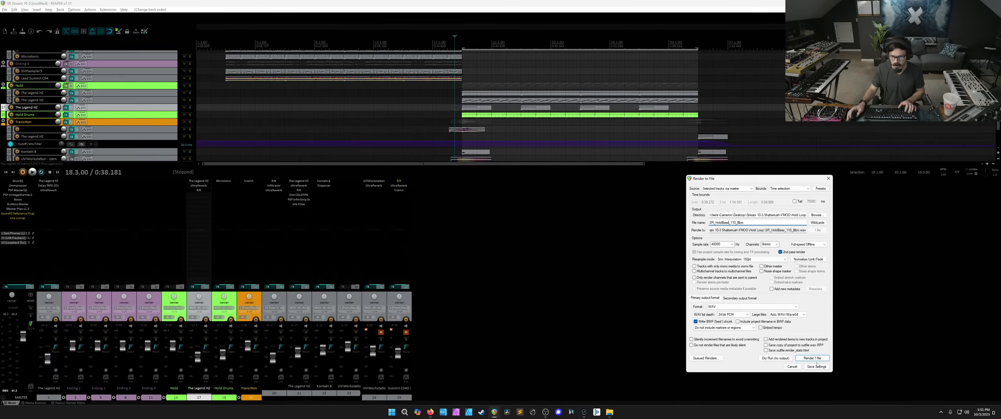
click(813, 358)
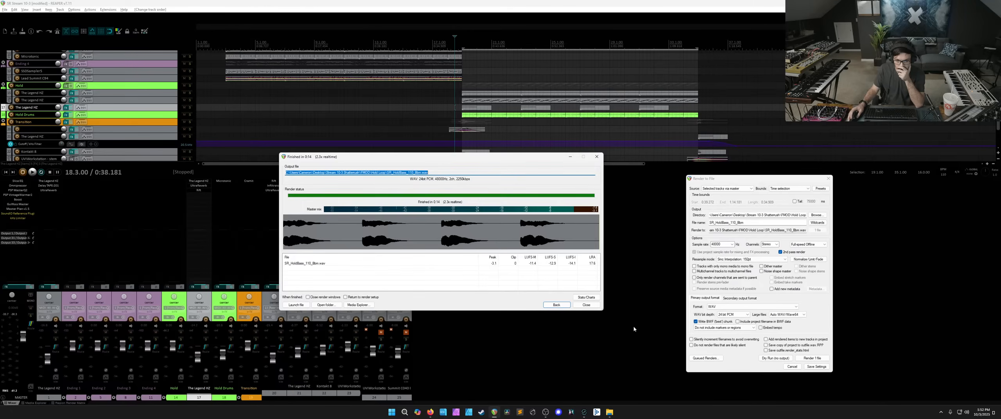
click(587, 305)
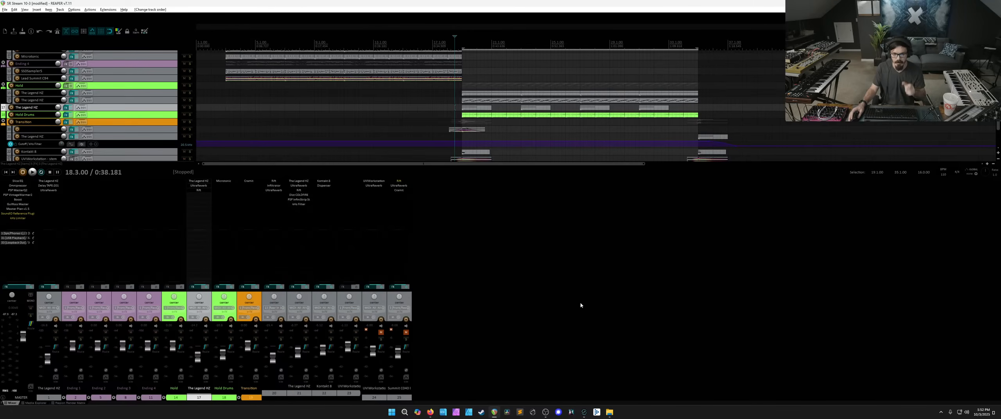
Step: Switch back to FMOD Studio and delete the SR_Hold_110_Bbm instrument from the Audio 5 track
click(584, 412)
scroll(463, 238, down, 1)
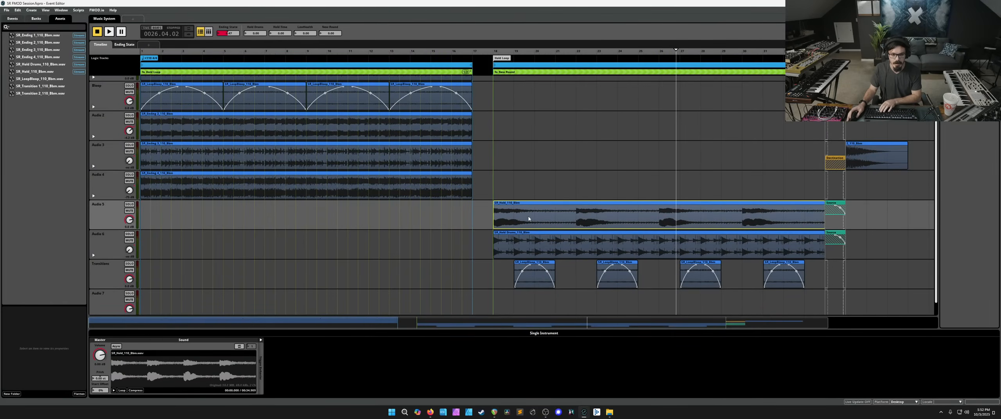
key(Delete)
Step: Add a new audio track and move it directly below Audio 5
click(99, 221)
right_click(99, 221)
click(123, 224)
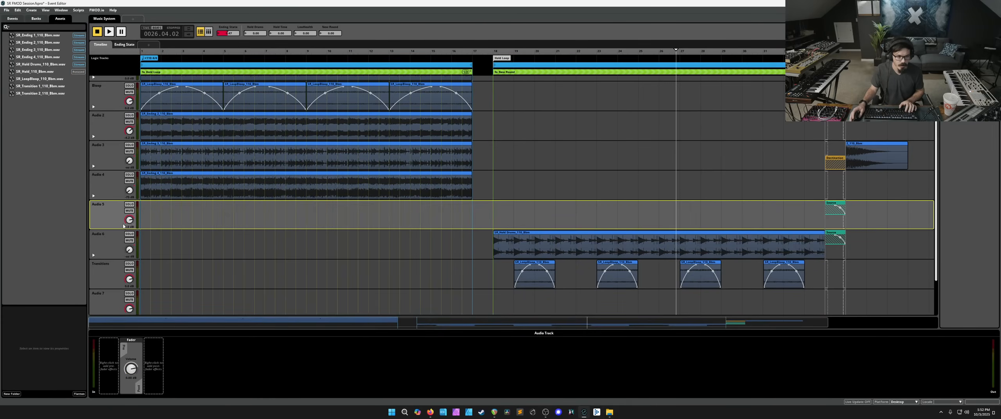
scroll(107, 295, down, 3)
click(105, 291)
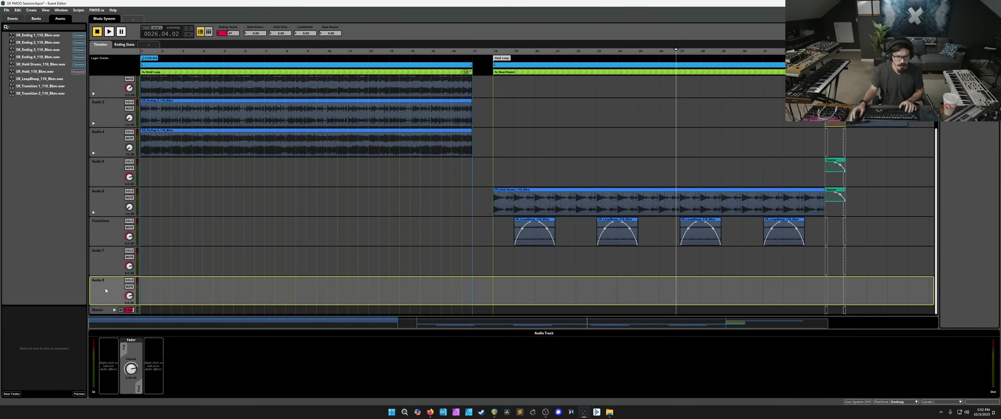
drag(82, 206, 114, 209)
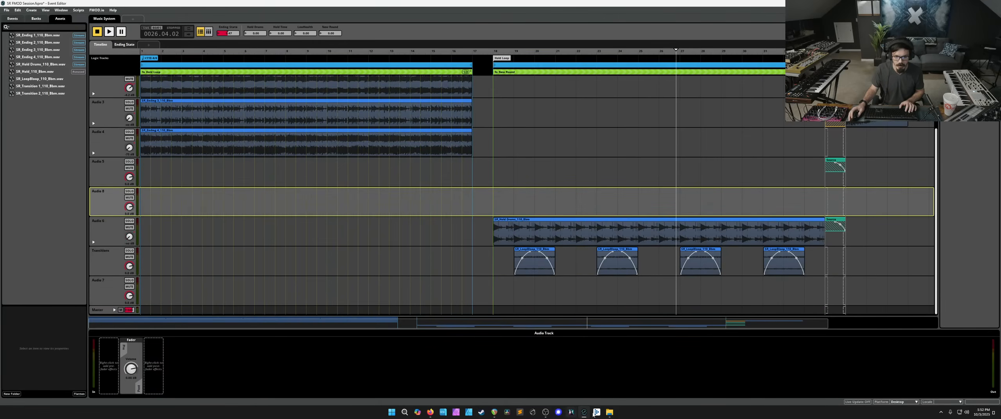
Step: Open the Hold Loop folder in File Explorer and rename the newest hold stem to SR_HoldNEW_110_Bbm.wav
click(610, 412)
double_click(586, 168)
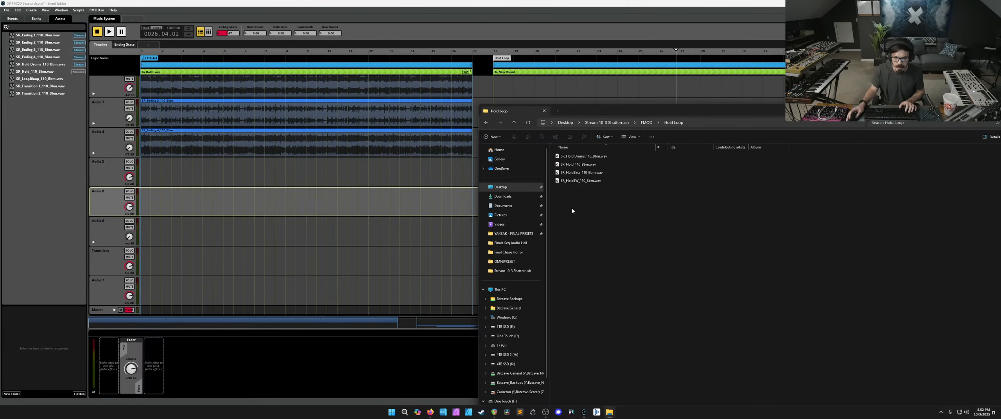
drag(572, 208, 588, 173)
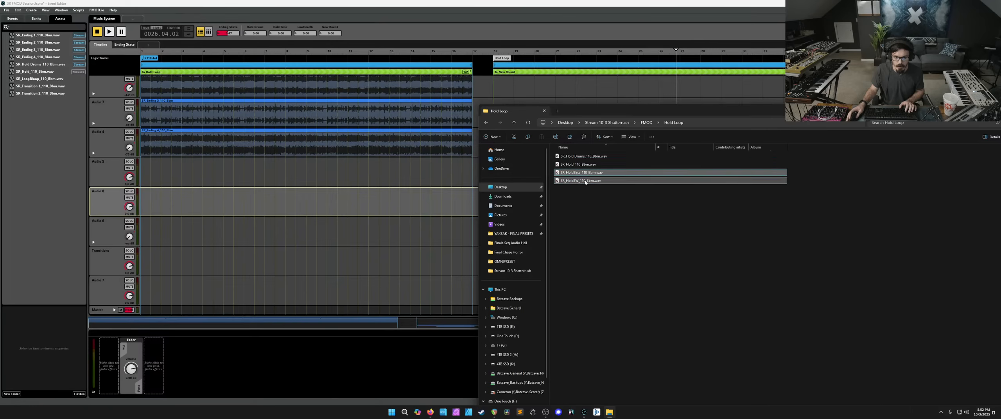
click(586, 180)
key(F2)
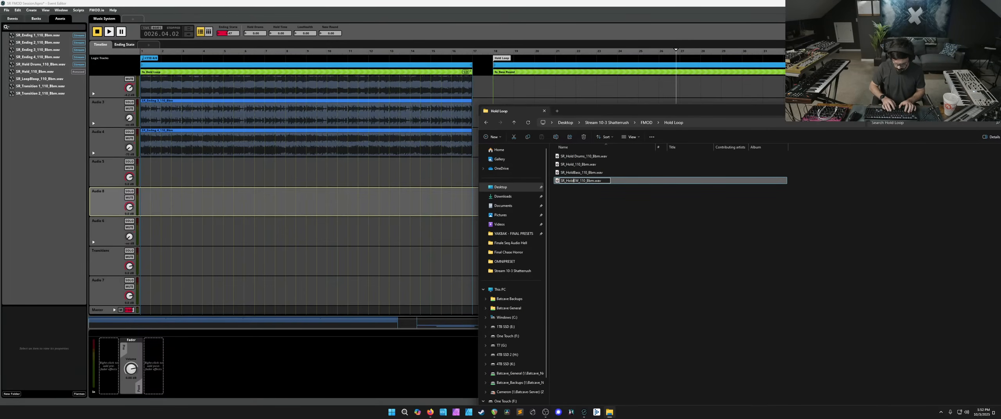
text(N)
key(Return)
Step: Import SR_HoldBass and SR_HoldNEW into the FMOD assets, placing the bass on the new track and SR_HoldNEW on Audio 5 at the Hold Loop start
drag(587, 198, 582, 174)
drag(583, 175, 78, 160)
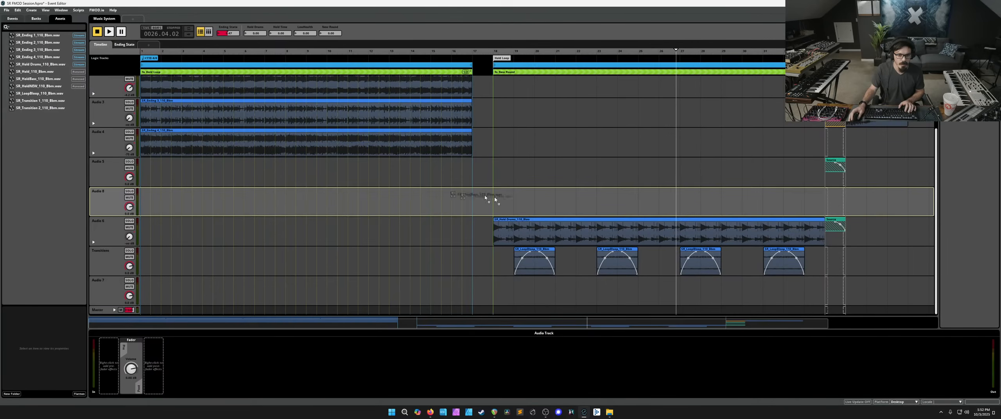
drag(517, 204, 515, 201)
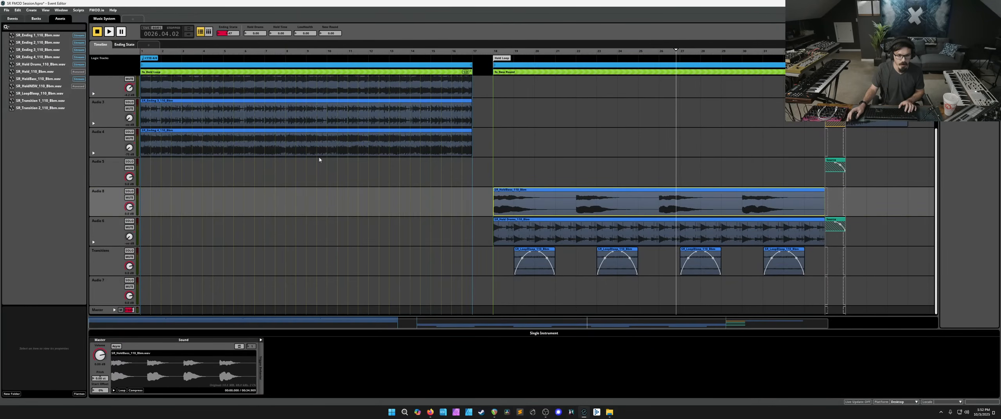
click(44, 96)
drag(39, 85, 522, 175)
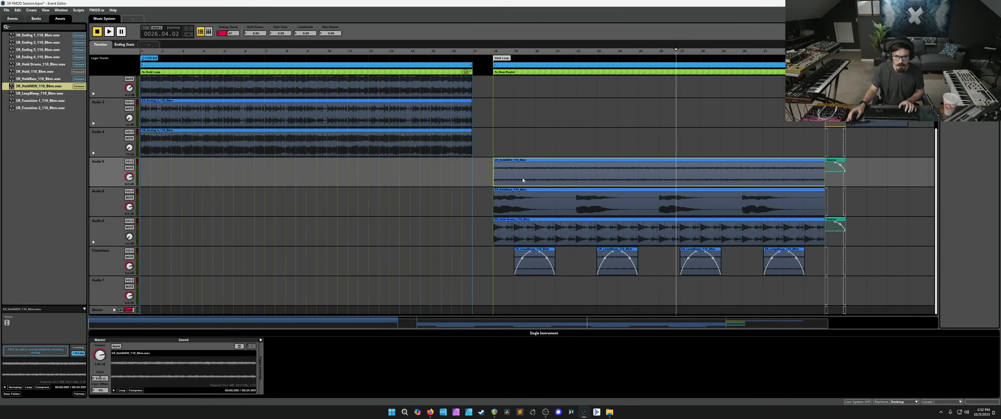
Step: Split the SR_HoldBass_110_Bbm instrument at the start of each bass hit to make four equal sections
click(575, 207)
right_click(577, 208)
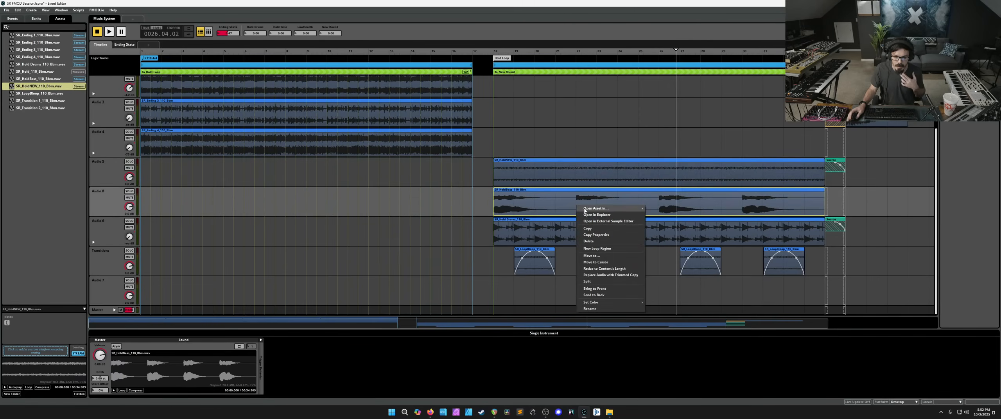
mouse_move(590, 210)
click(587, 281)
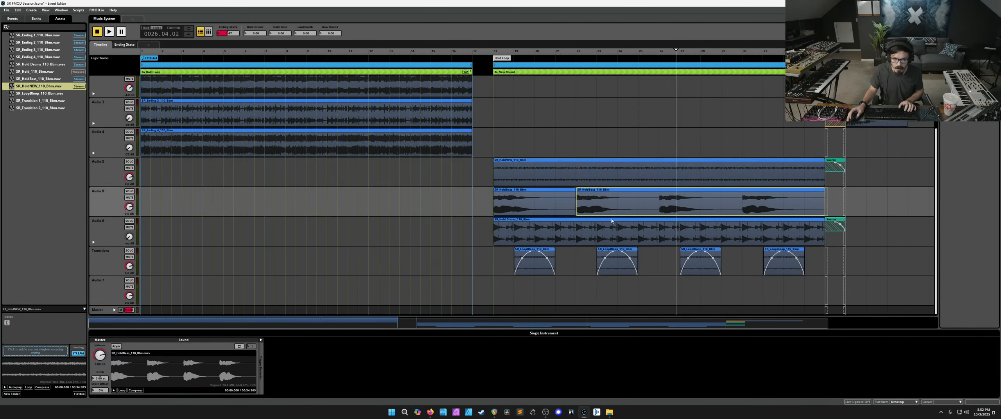
right_click(660, 203)
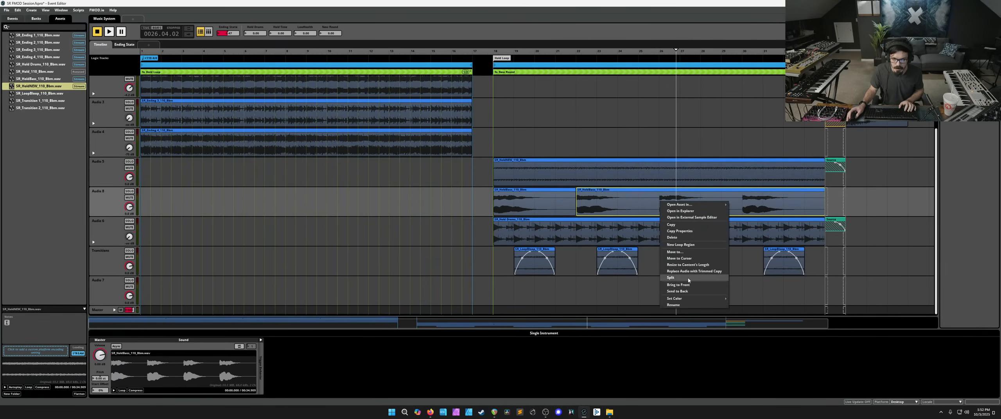
click(689, 277)
right_click(744, 200)
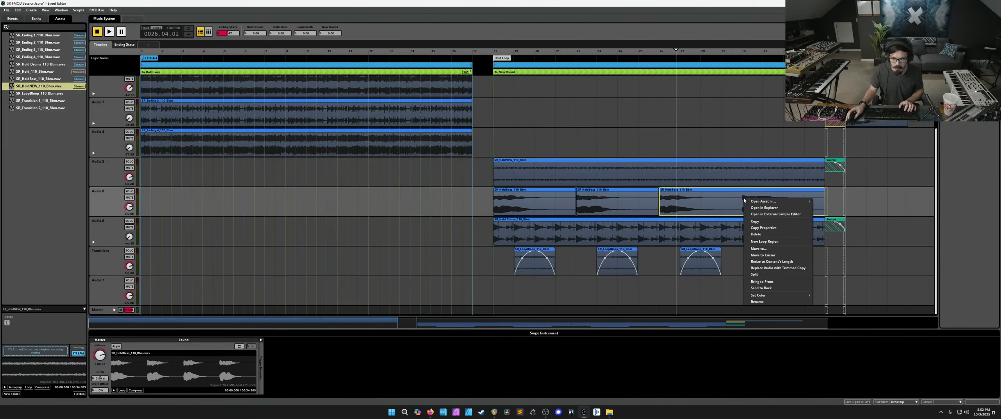
click(756, 272)
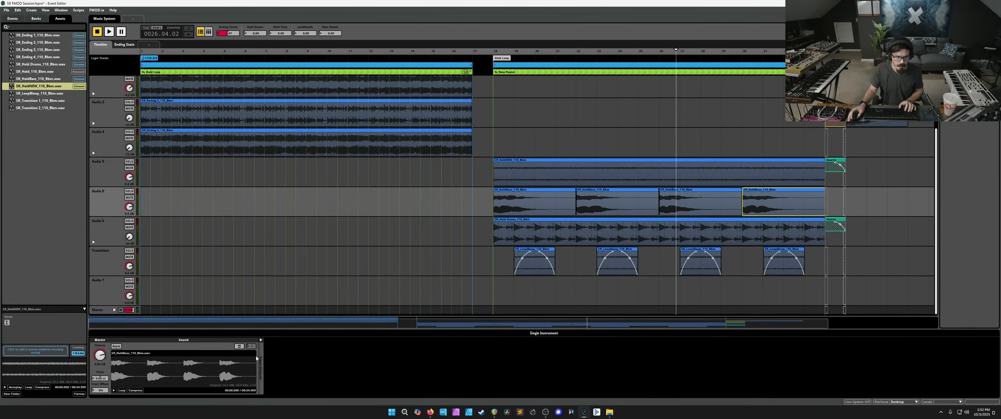
Step: Set an individual trigger probability for each of the four SR_HoldBass sections under their trigger conditions
click(549, 192)
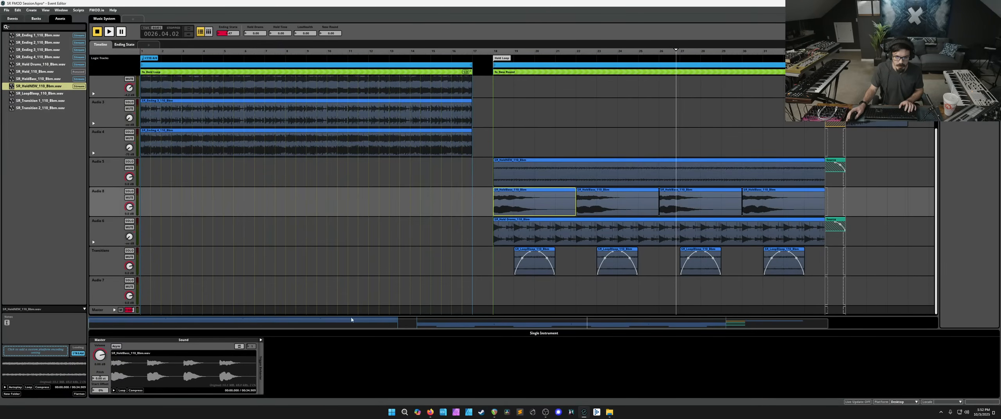
click(261, 340)
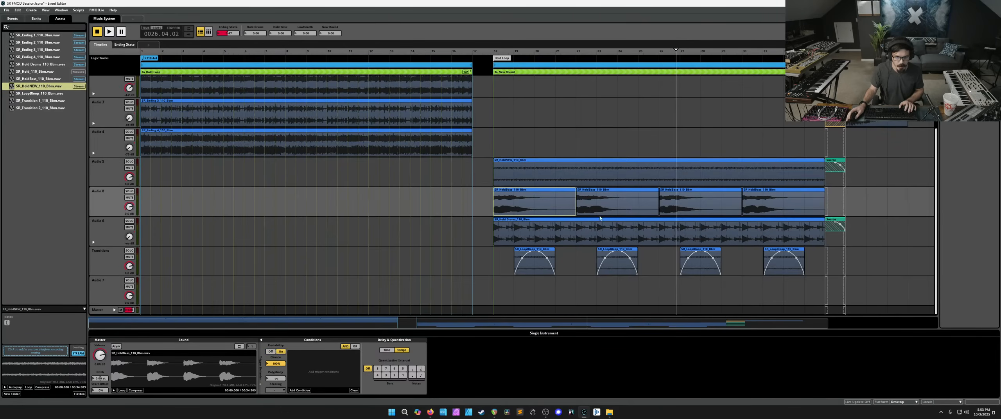
click(600, 213)
click(261, 340)
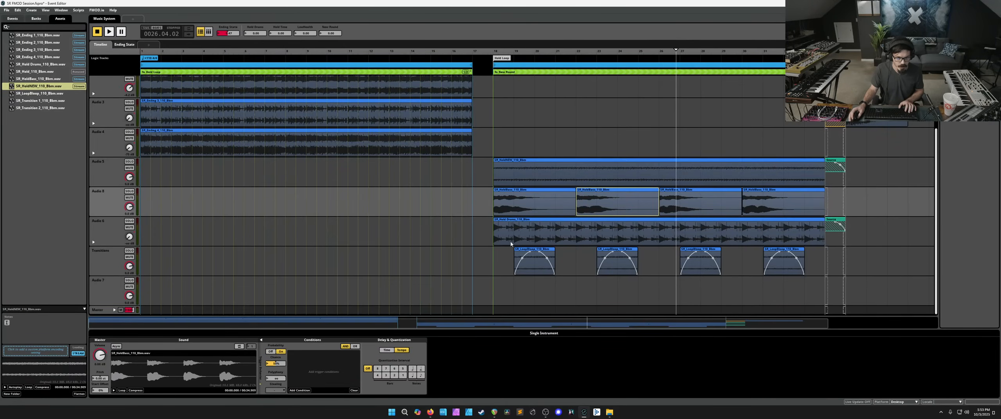
click(511, 212)
click(616, 202)
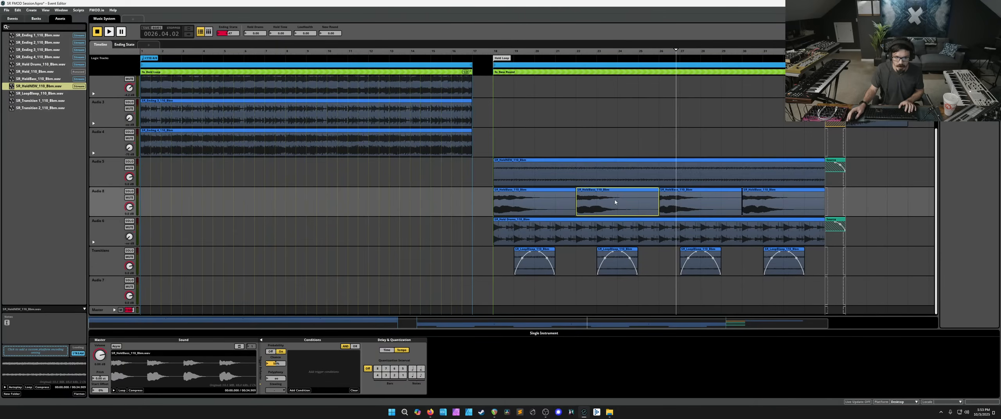
click(683, 212)
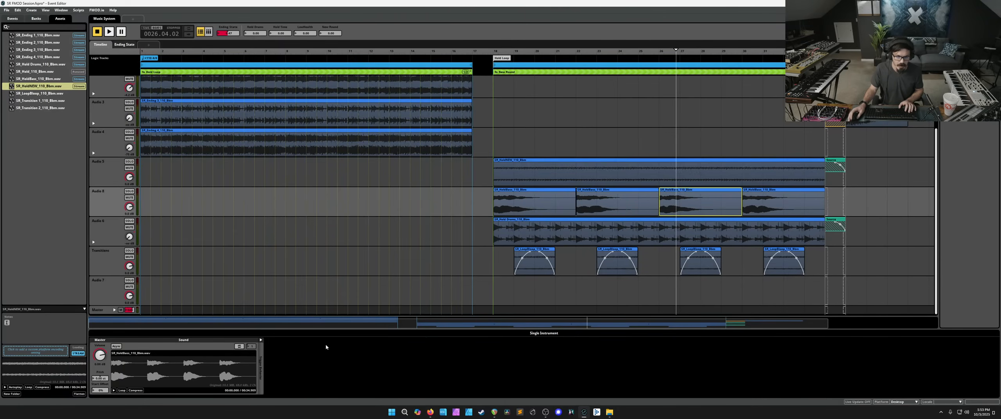
click(261, 340)
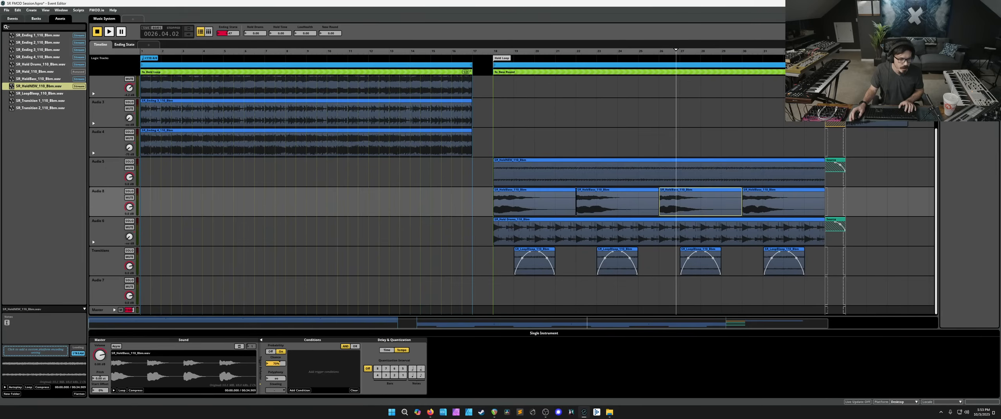
click(762, 204)
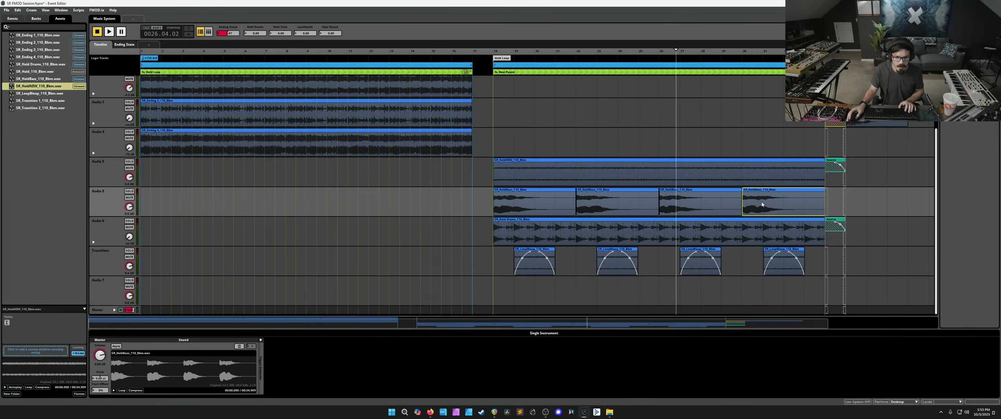
click(261, 340)
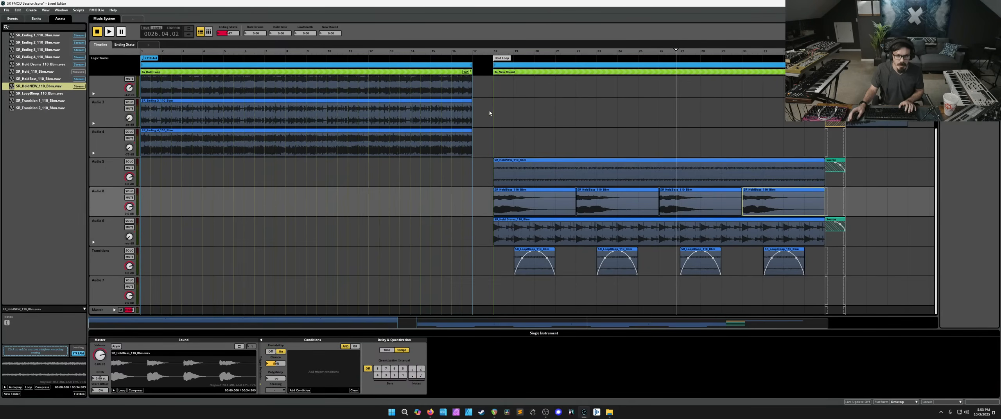
Step: Play the event from the Hold Loop marker at bar 18 and raise the Hold Drums parameter to its maximum
click(495, 52)
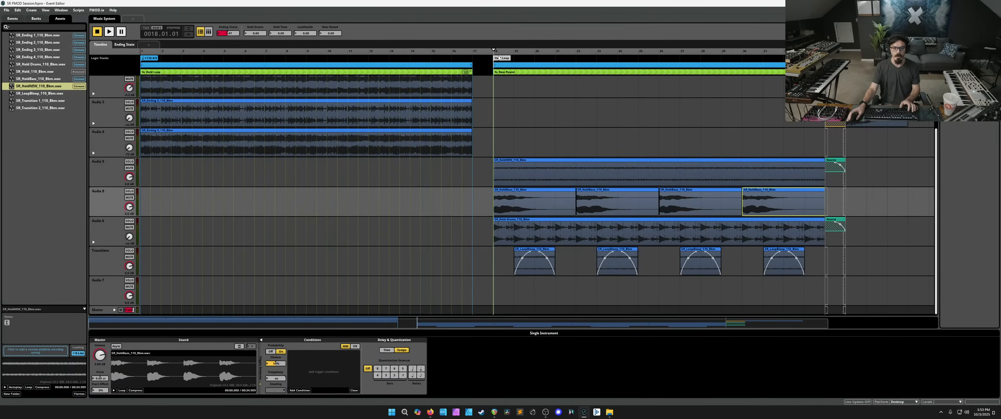
key(space)
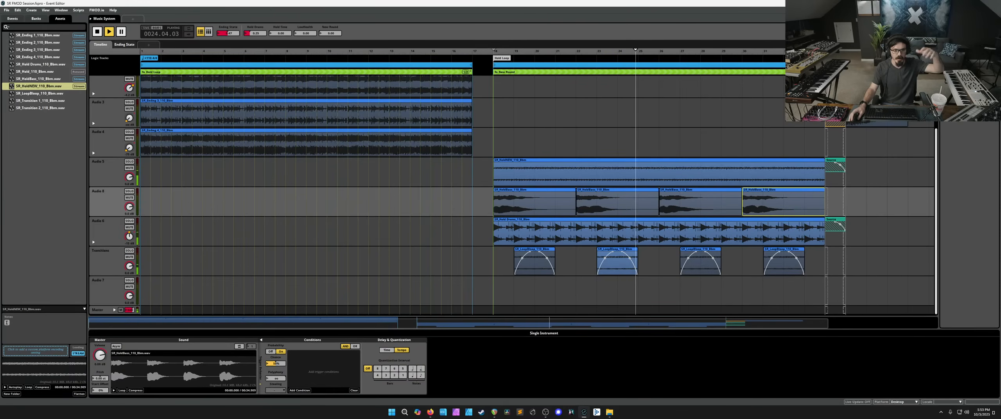
drag(256, 36, 257, 0)
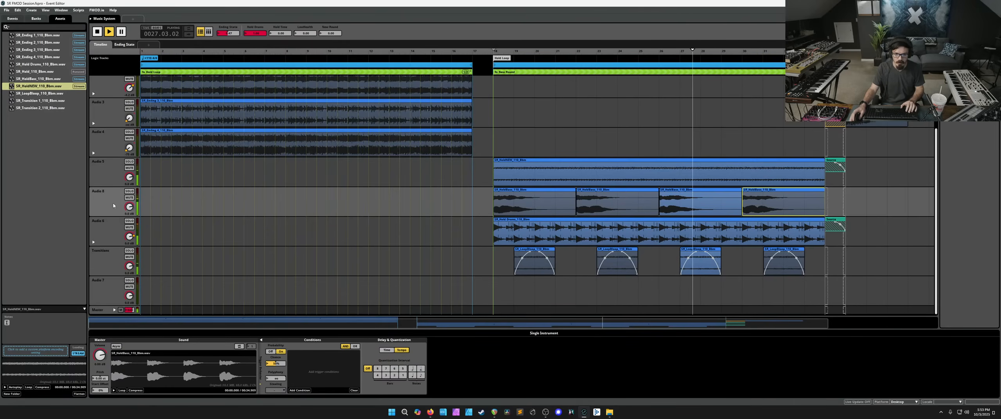
Step: Adjust the third Transitions-track instrument's trigger probability, then raise the last event parameter to audition the exit from Hold Loop and stop playback
click(701, 263)
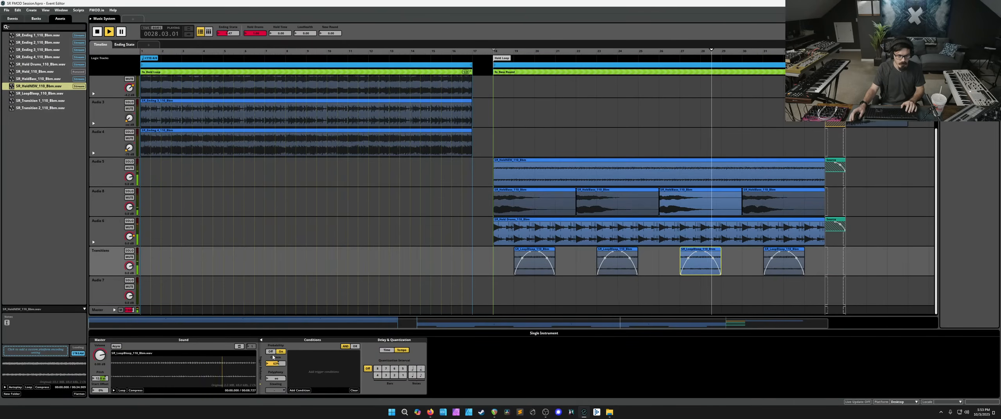
drag(276, 364, 276, 366)
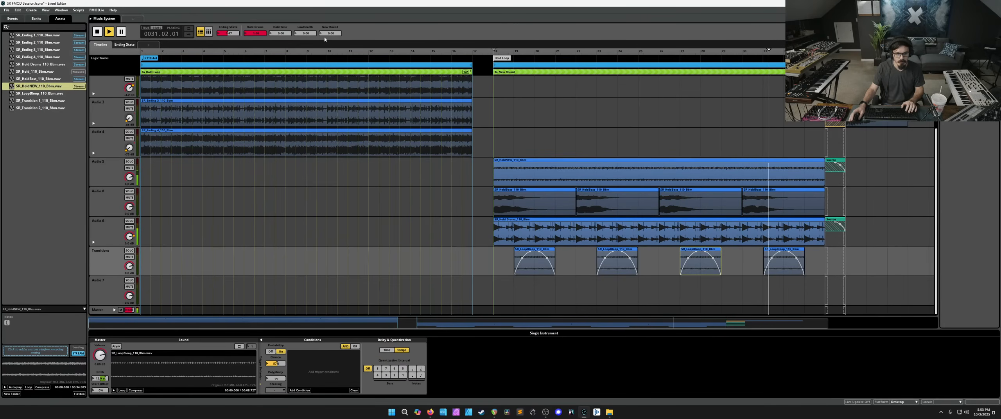
drag(330, 33, 331, 25)
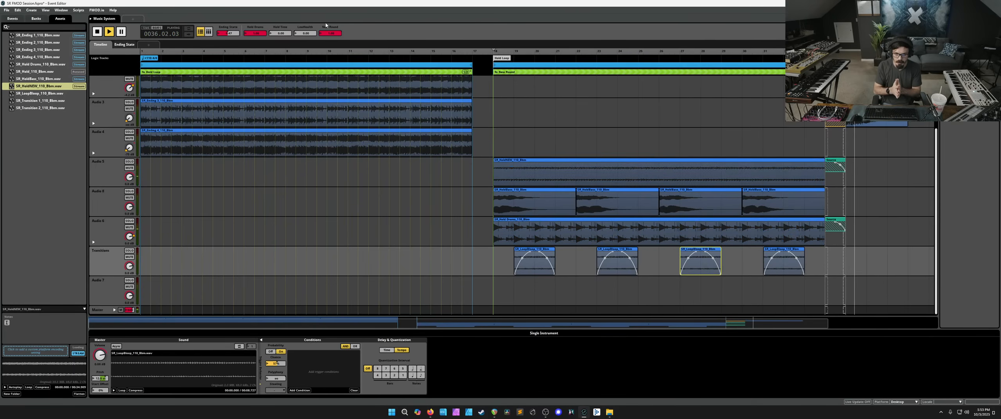
key(space)
Step: Move the SR_Transition 2 instrument from Audio 3 to Audio 7, extend its destination lead-in across the transition region, and play the result
click(876, 116)
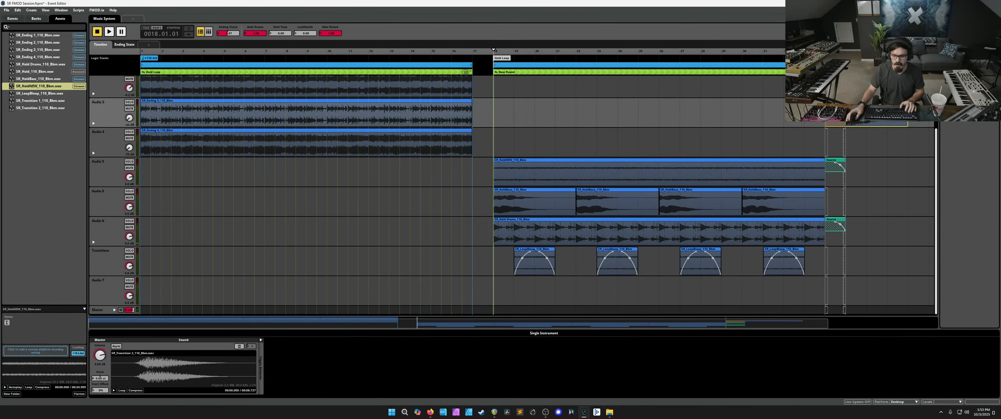
drag(860, 113, 867, 288)
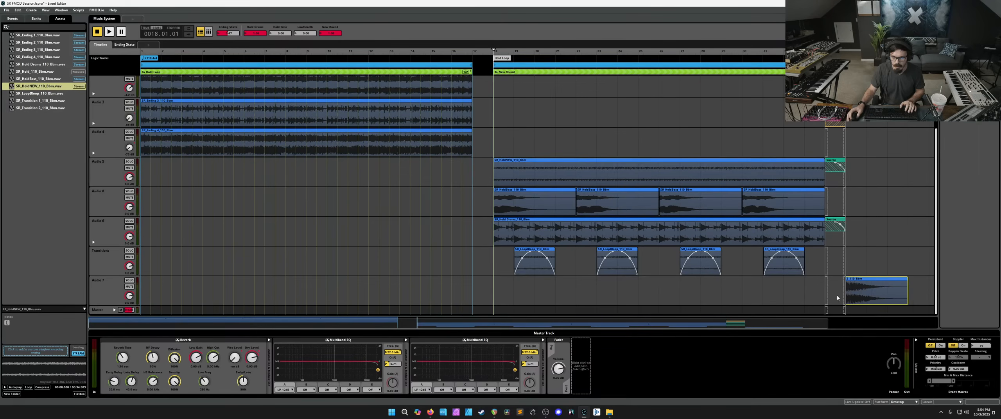
drag(843, 294, 825, 296)
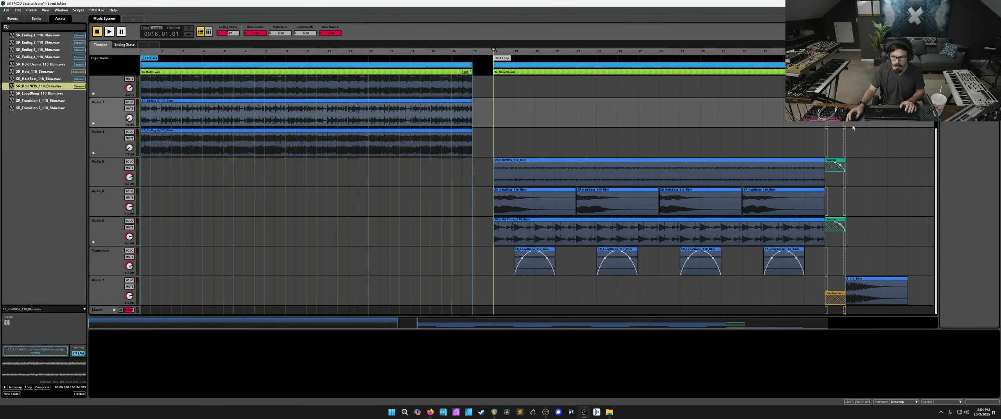
key(space)
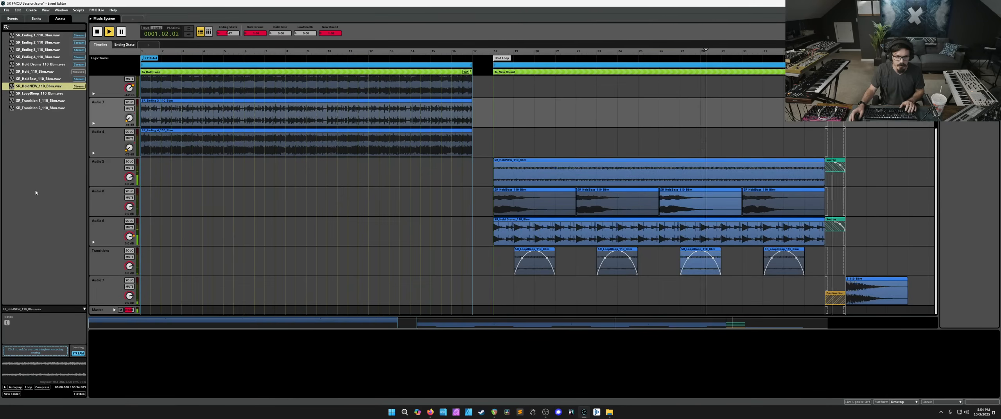
Step: Add a new audio track to the event and stop playback
click(99, 264)
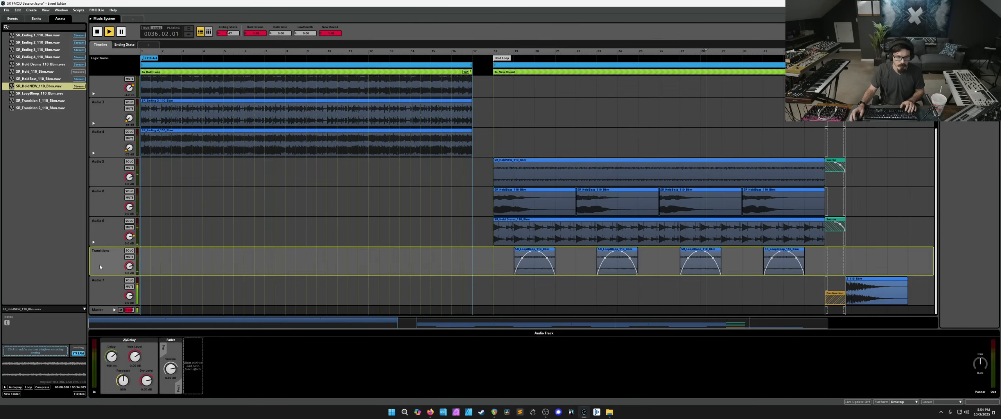
right_click(101, 264)
click(116, 268)
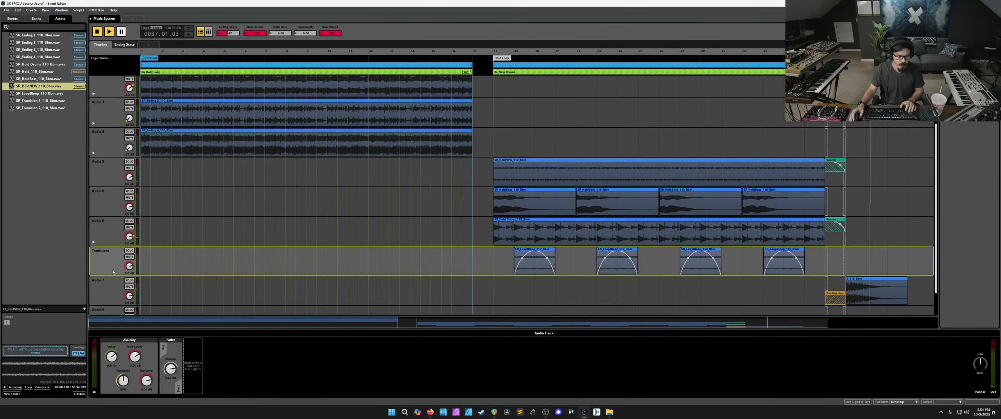
scroll(214, 264, down, 1)
right_click(833, 235)
click(781, 239)
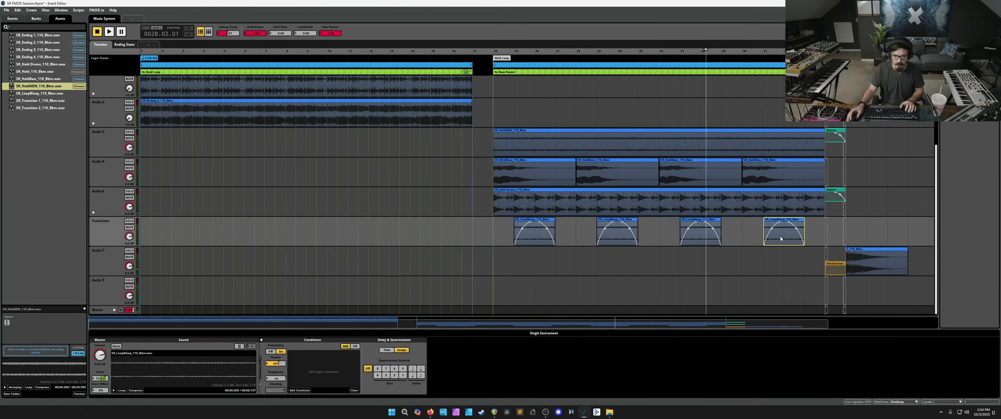
Step: Move the four faded instruments from the Transitions track straight down to Audio 9, keeping their timeline positions
click(108, 229)
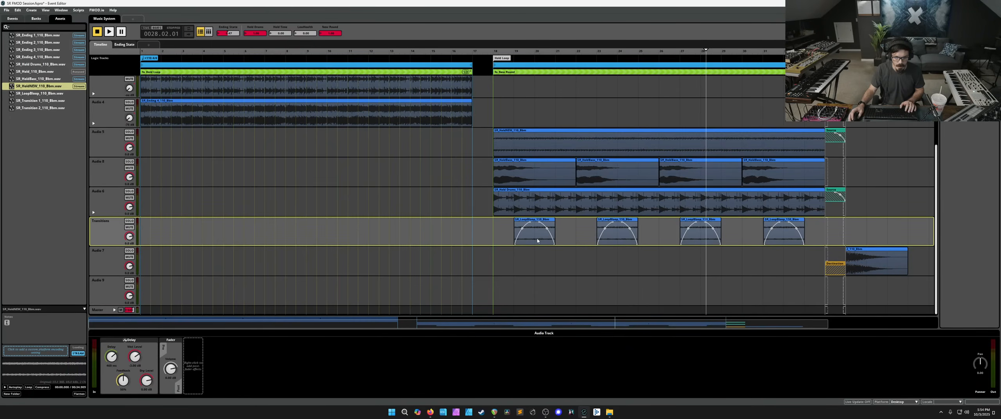
drag(537, 241, 536, 281)
drag(603, 241, 610, 283)
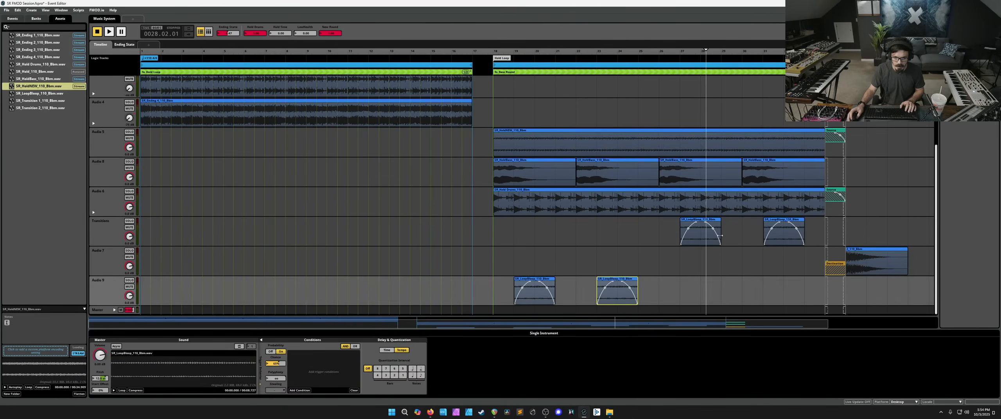
drag(709, 234, 703, 294)
drag(783, 243, 784, 288)
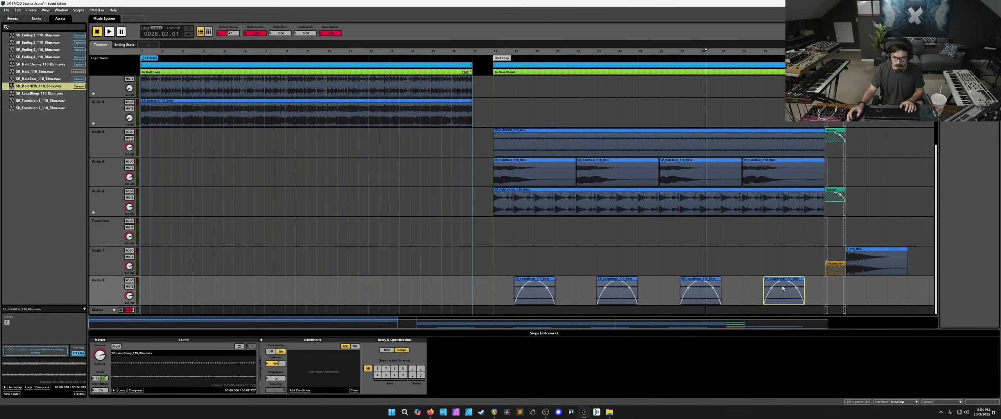
Step: Copy the Delay effect from the Transitions track and paste it into the effect chain of the Audio 9 track
click(139, 245)
right_click(136, 342)
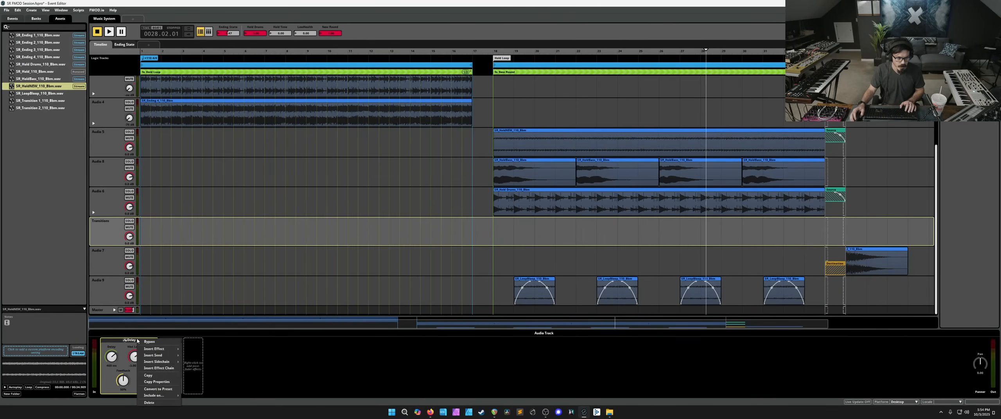
click(149, 376)
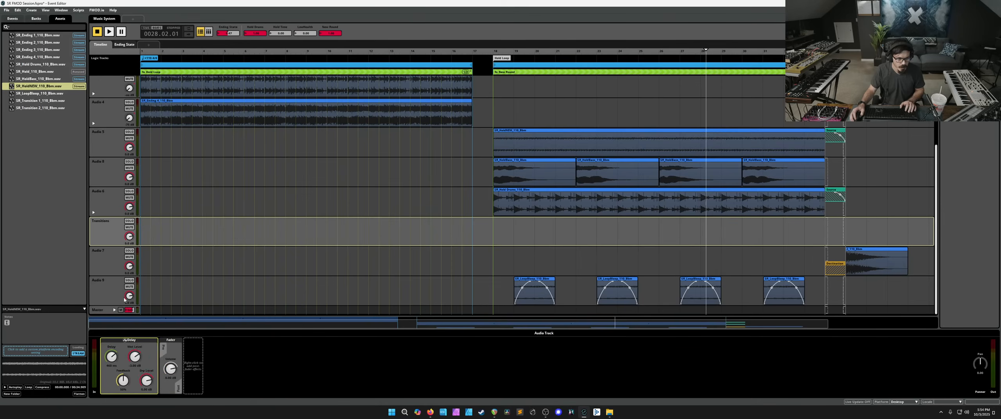
click(113, 301)
right_click(123, 361)
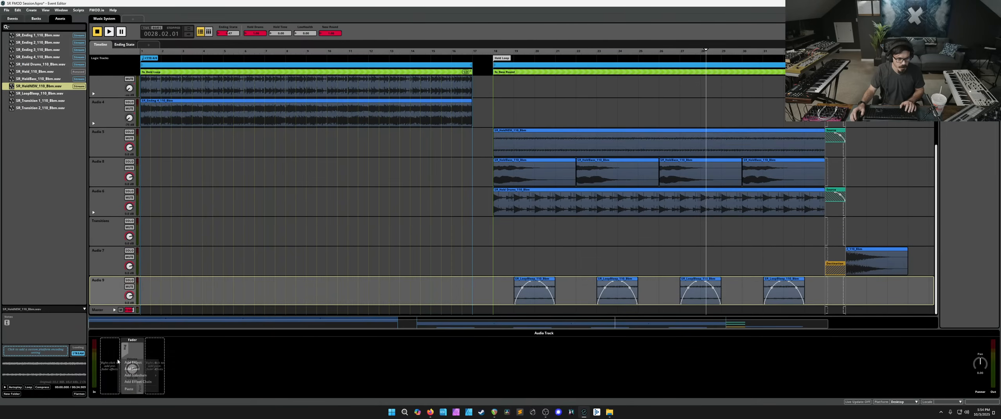
click(131, 389)
Step: Delete the original Delay effect from the Transitions track
click(106, 241)
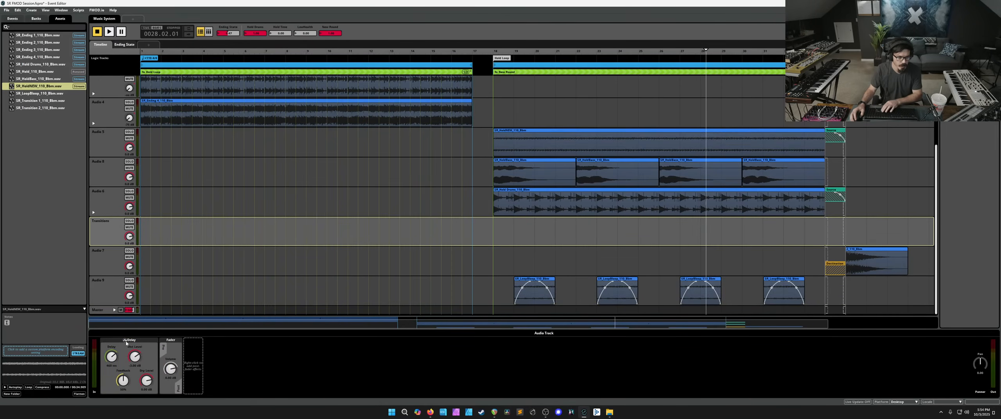
click(125, 341)
key(Delete)
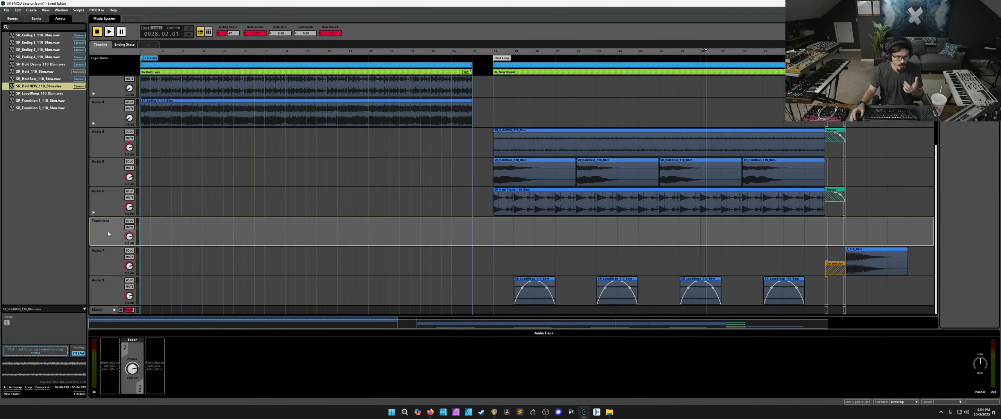
Step: Reorder Audio 9 to sit directly above the Transitions track, rename Audio 7 as NewGame, and save the project
drag(104, 306, 93, 215)
double_click(101, 282)
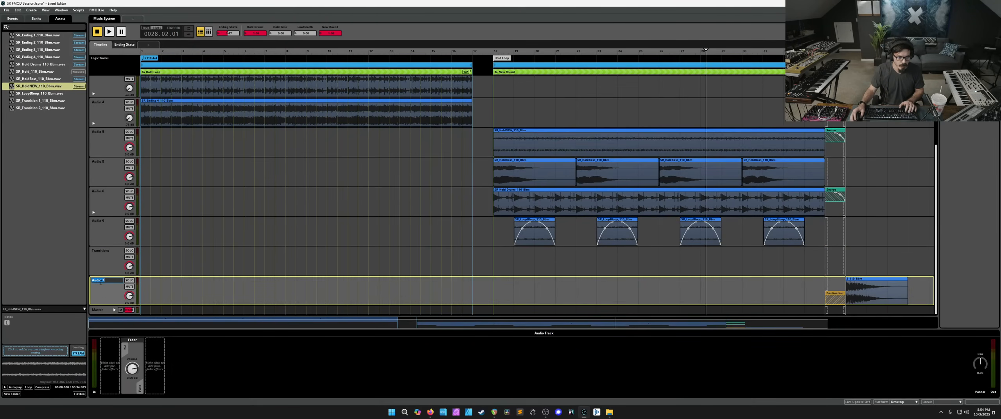
text(NewGame)
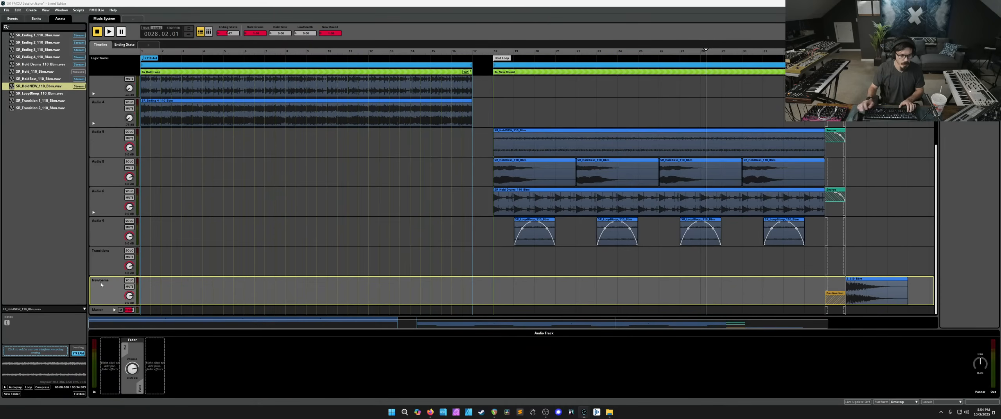
key(ctrl+s)
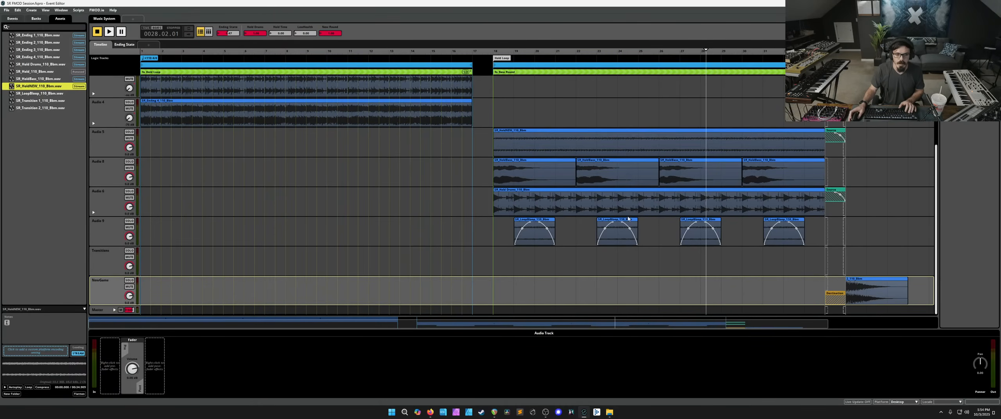
Step: Place the playhead near bar 28, reset all the event parameters to 0.00, and save the project
drag(937, 167, 936, 194)
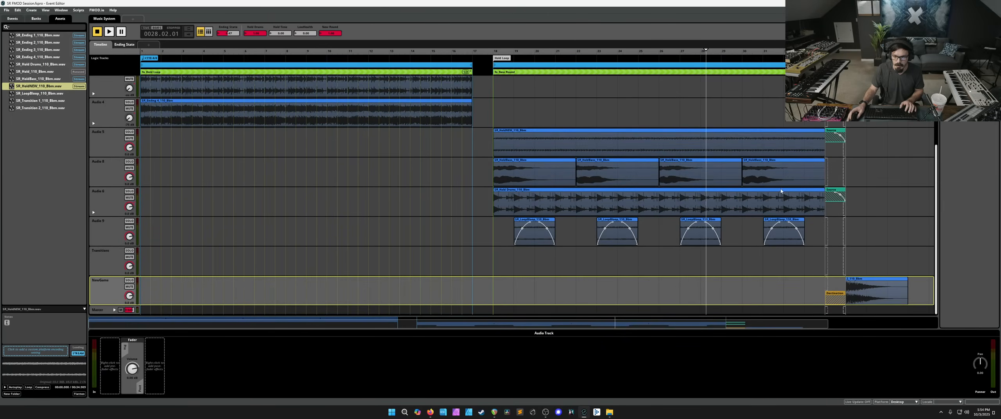
click(708, 52)
key(space)
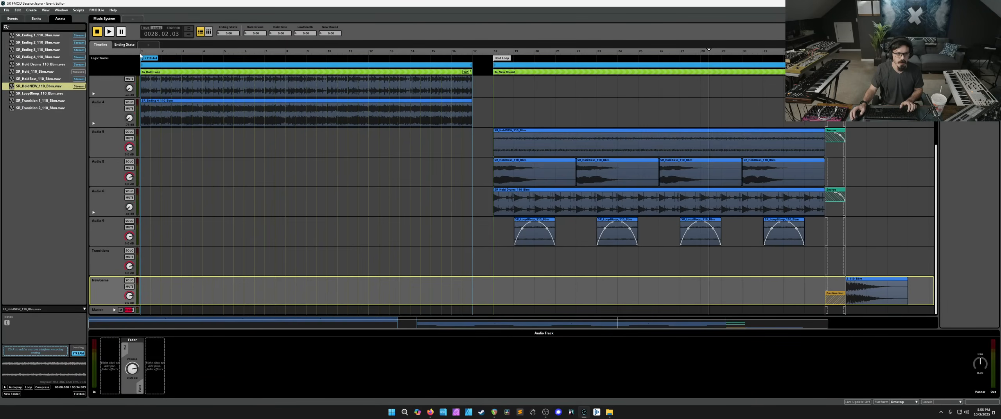
key(ctrl+s)
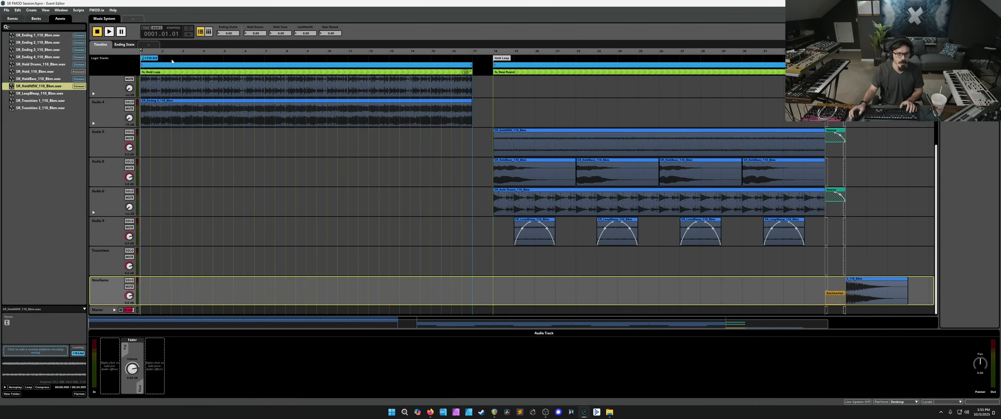
Step: Audition the whole event from bar 1, raising the ending, hold and last event parameters to maximum in turn, and stop playback
key(space)
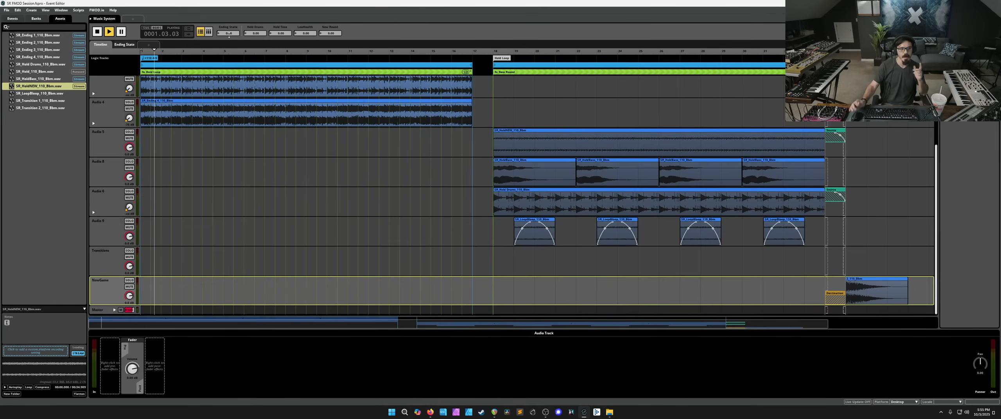
drag(229, 34, 229, 17)
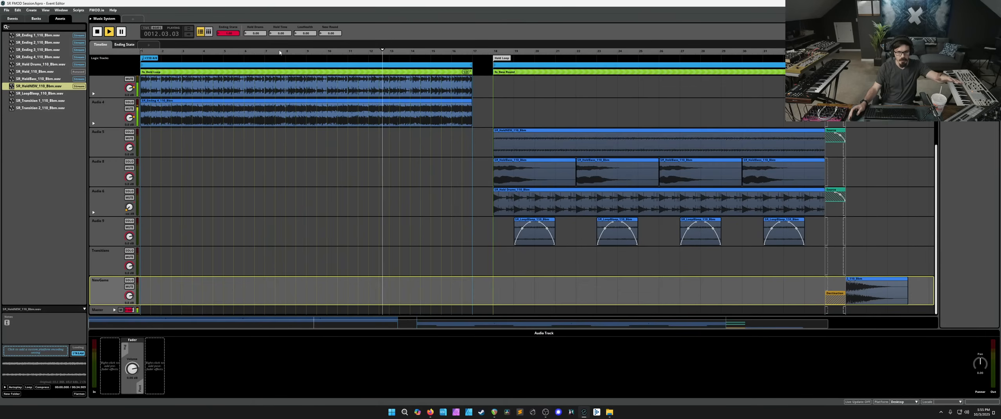
scroll(122, 142, up, 3)
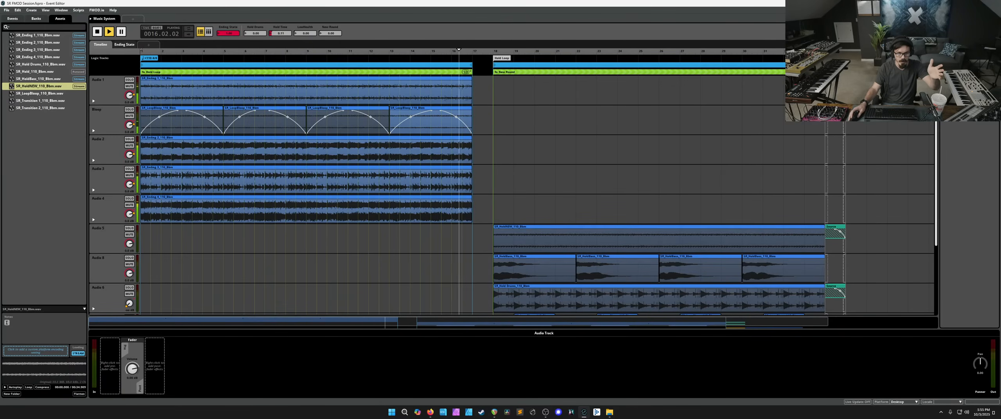
drag(279, 33, 280, 17)
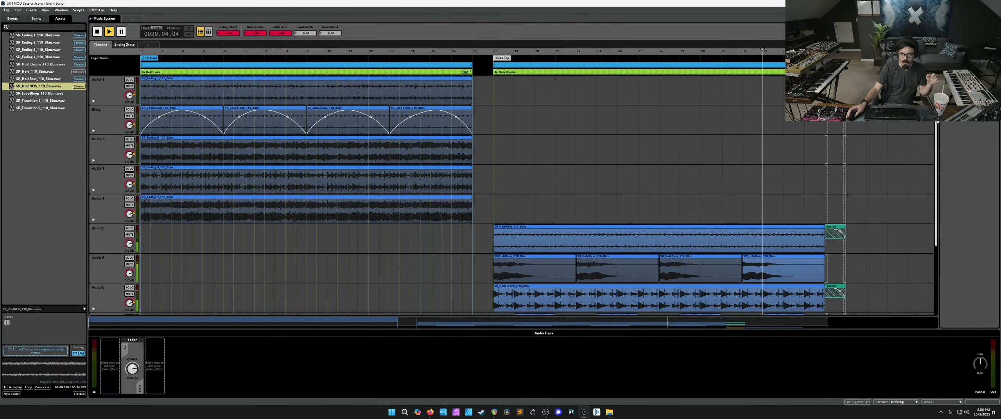
drag(938, 122, 928, 215)
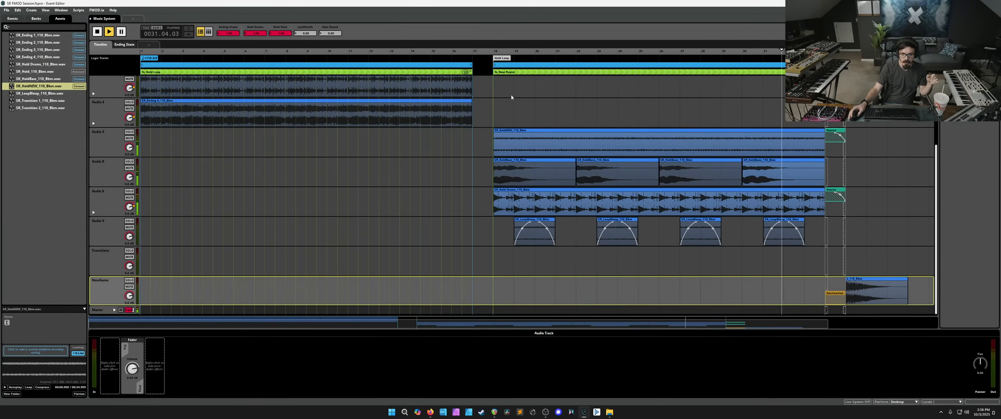
click(333, 33)
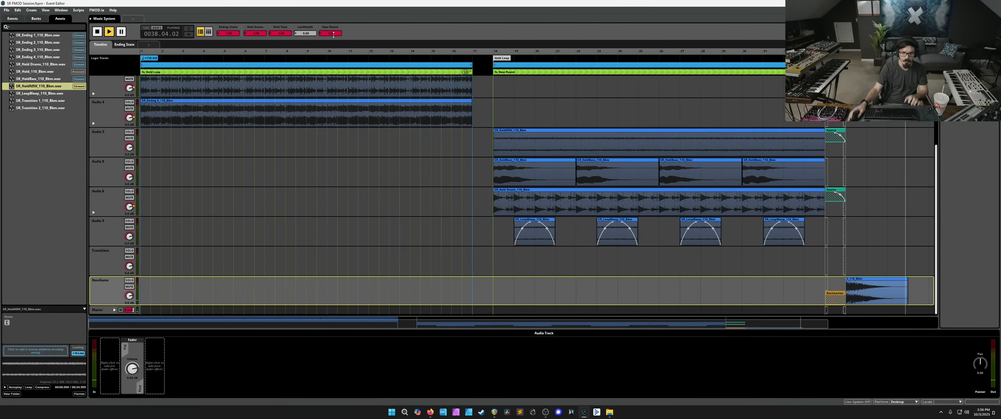
key(space)
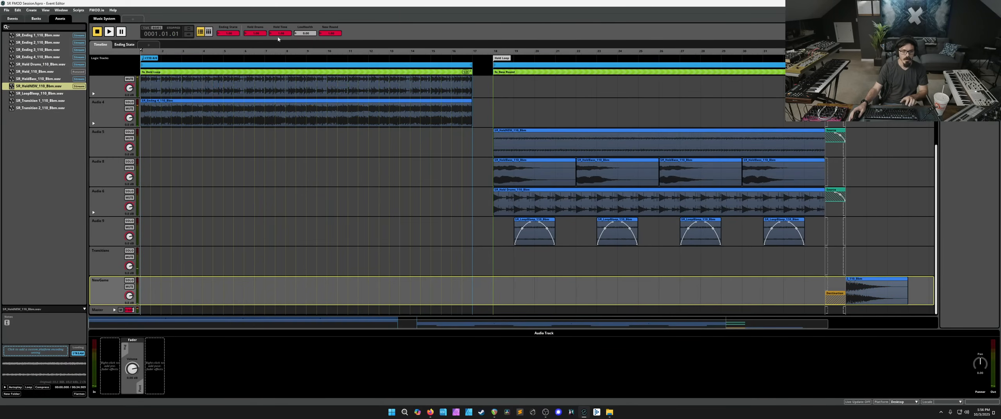
Step: Play the event from about bar 4 and raise the LowHealth parameter to maximum to hear its effect
click(205, 52)
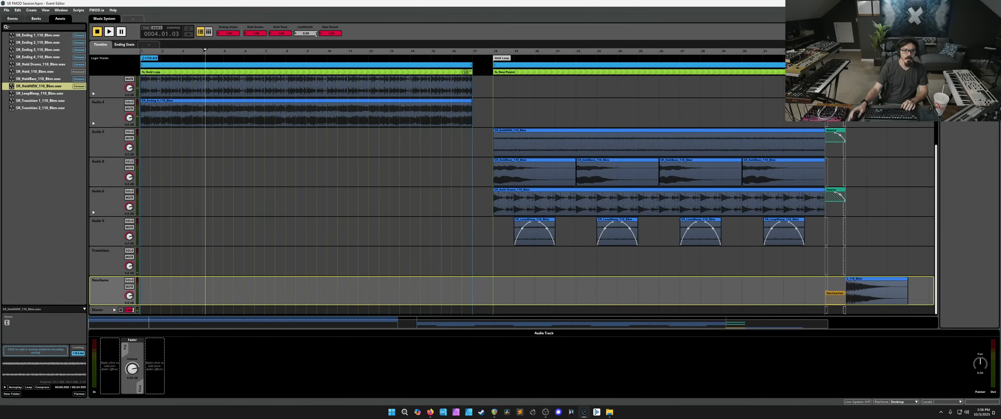
key(space)
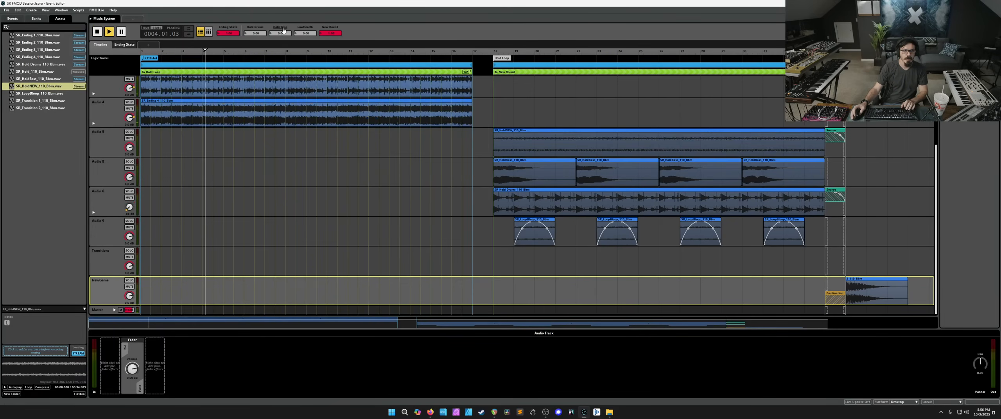
drag(308, 34, 308, 8)
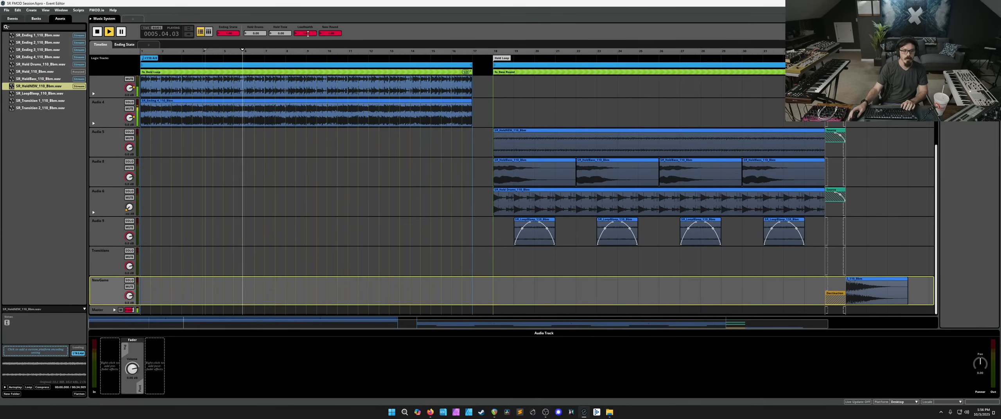
Step: Try an FMOD Distortion effect at the start of the master track's effect chain and delete it again
click(100, 310)
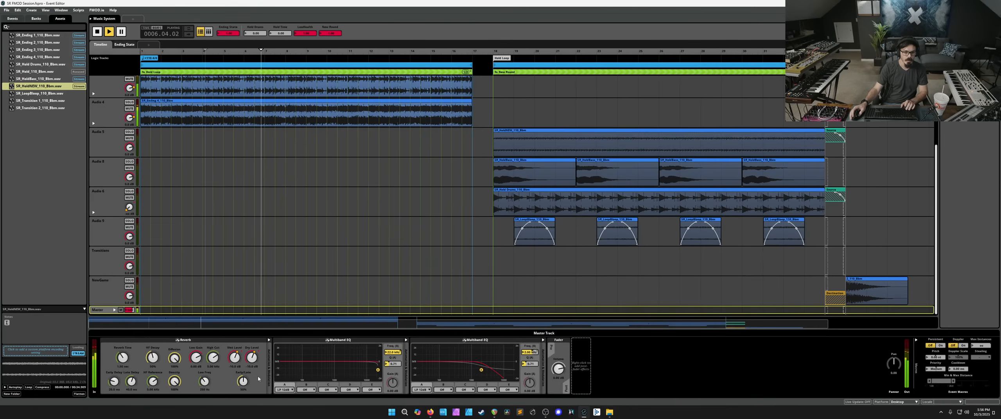
right_click(100, 365)
mouse_move(119, 368)
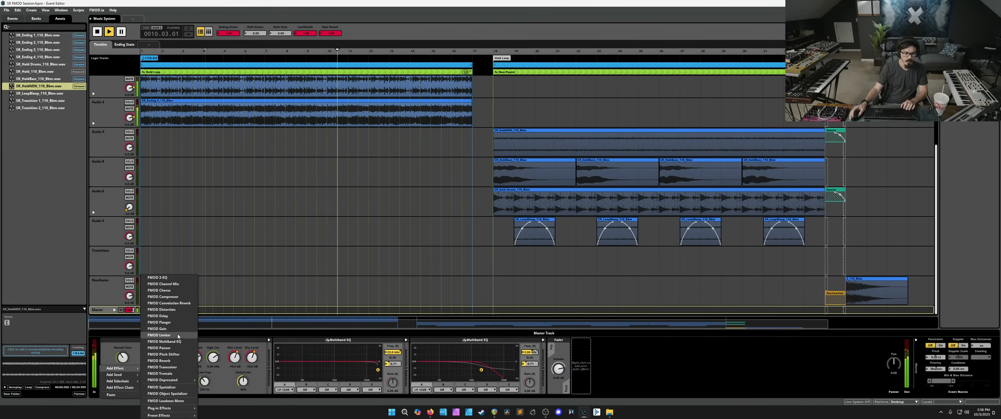
click(176, 309)
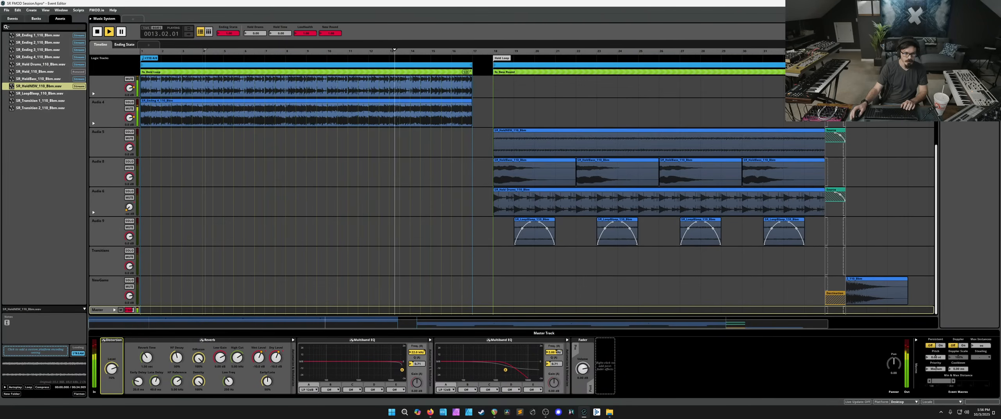
right_click(113, 355)
click(111, 344)
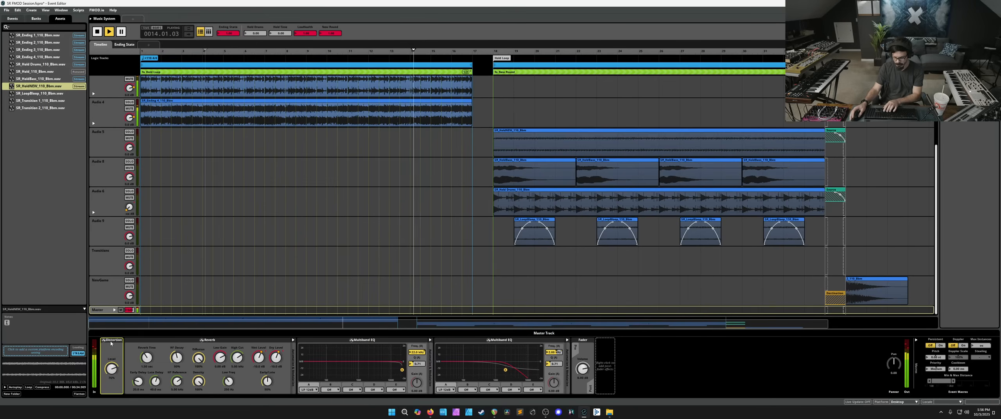
key(Delete)
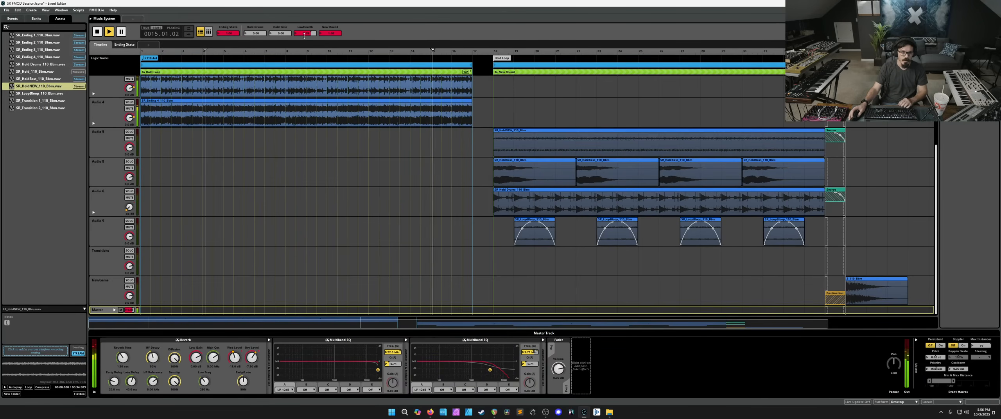
Step: Return the LowHealth parameter to 0.00, stop playback, and place the playhead near the end of bar 7
drag(300, 33, 300, 51)
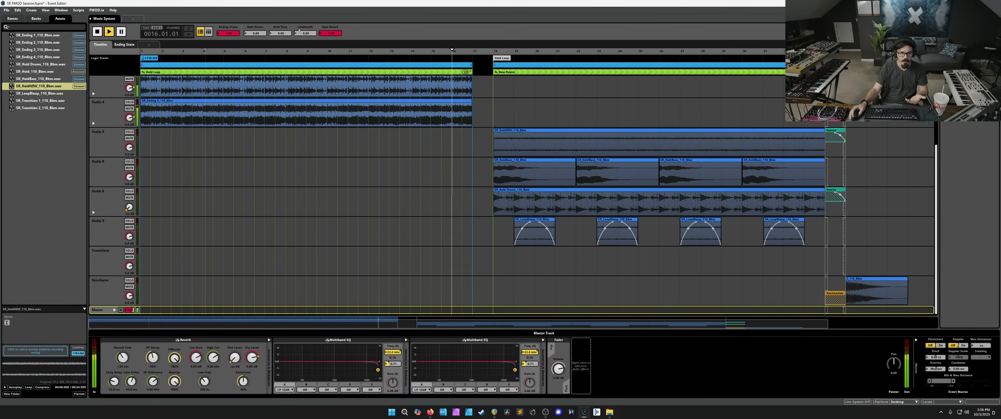
key(space)
click(283, 52)
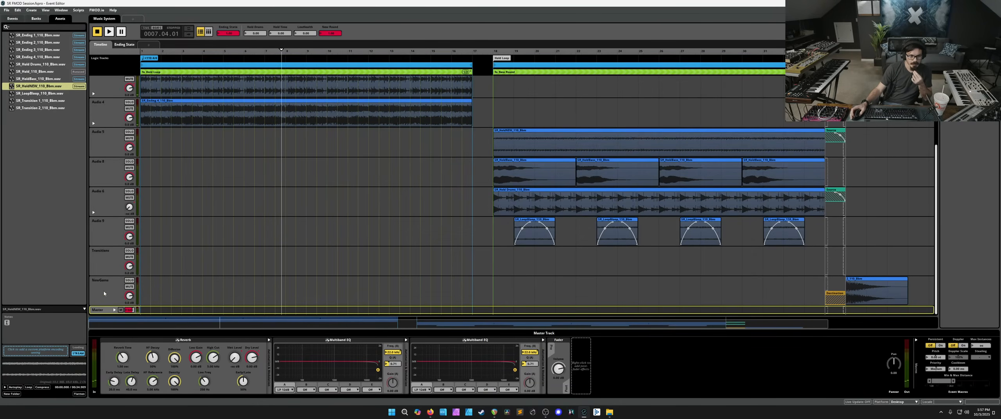
Step: Show the Bleep track's volume automation, save the project, and place the playhead at bar 3
scroll(103, 284, up, 3)
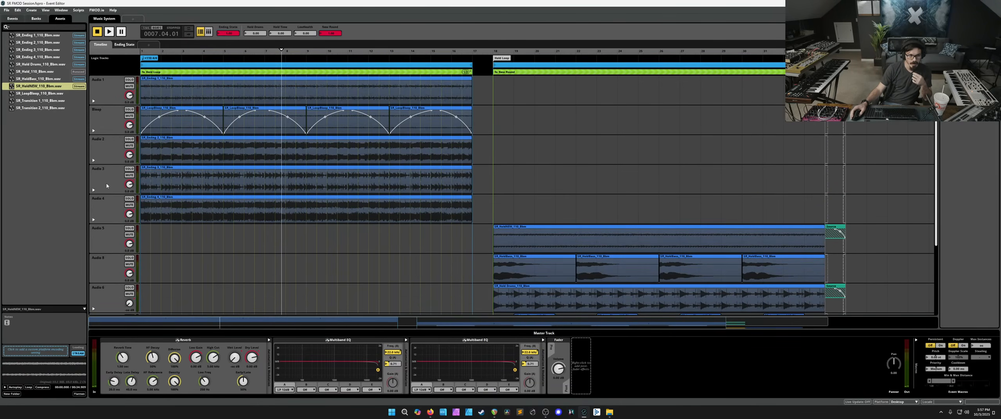
click(109, 127)
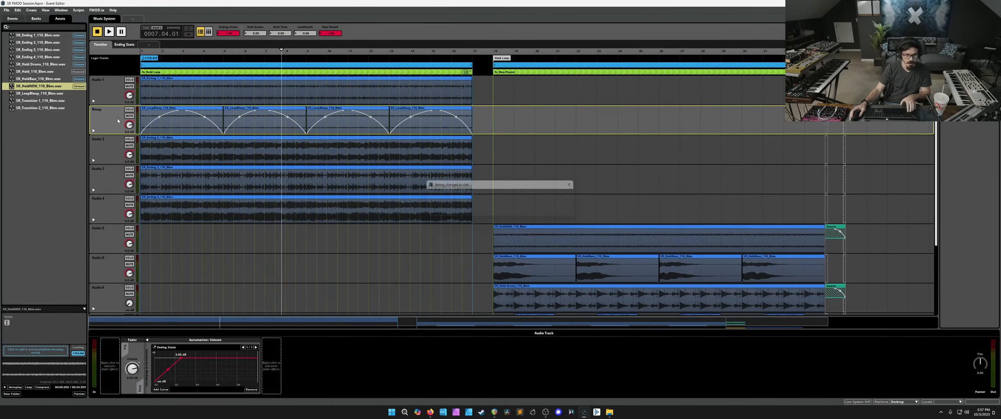
click(186, 55)
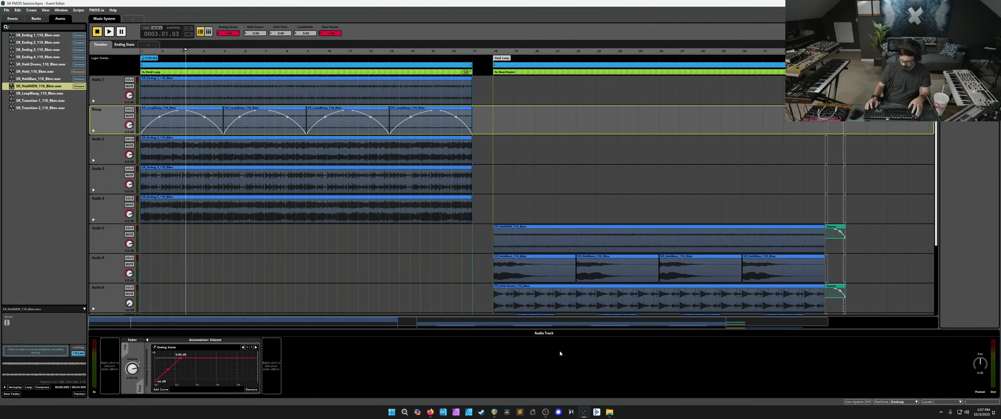
Step: Check the stream in OBS, return to FMOD Studio, and inspect Audio 4's volume automation and the master track's effect chain
click(547, 413)
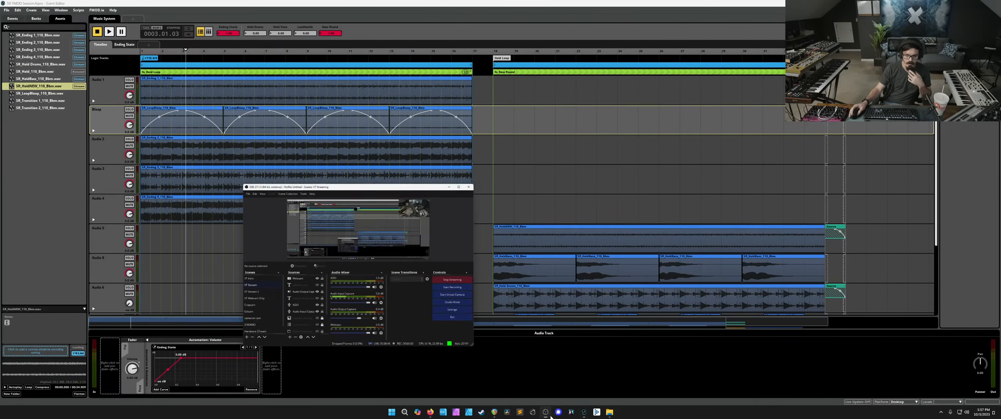
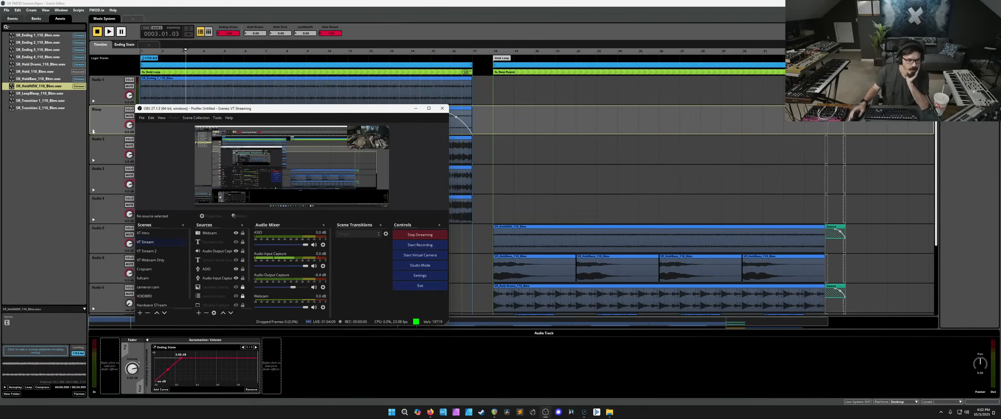
click(103, 204)
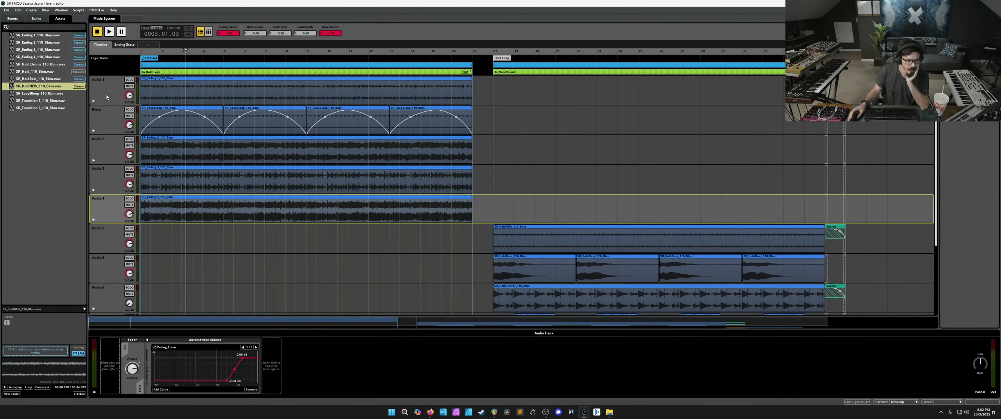
scroll(108, 216, down, 3)
click(103, 309)
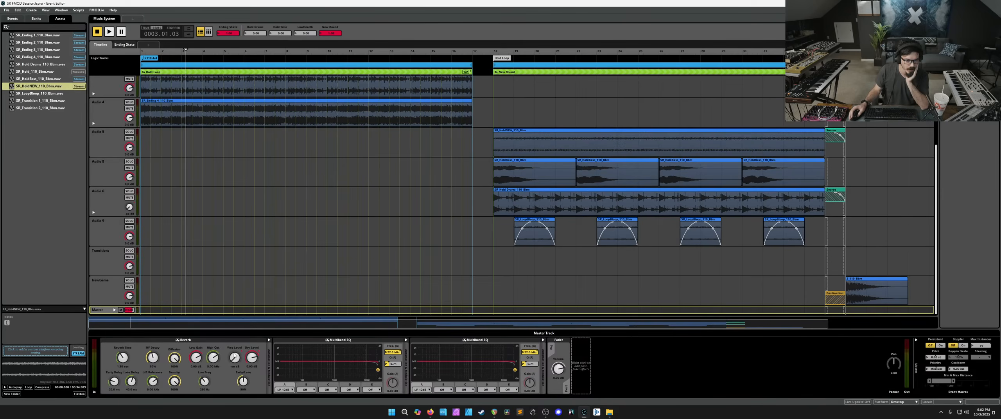
Step: Insert a Compressor between the master track's Reverb and first Multiband EQ, and check its available sidechain inputs
right_click(271, 357)
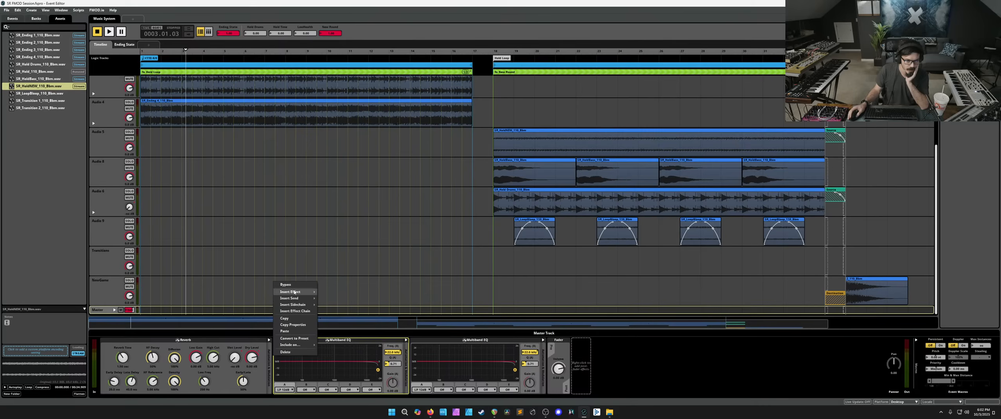
click(337, 297)
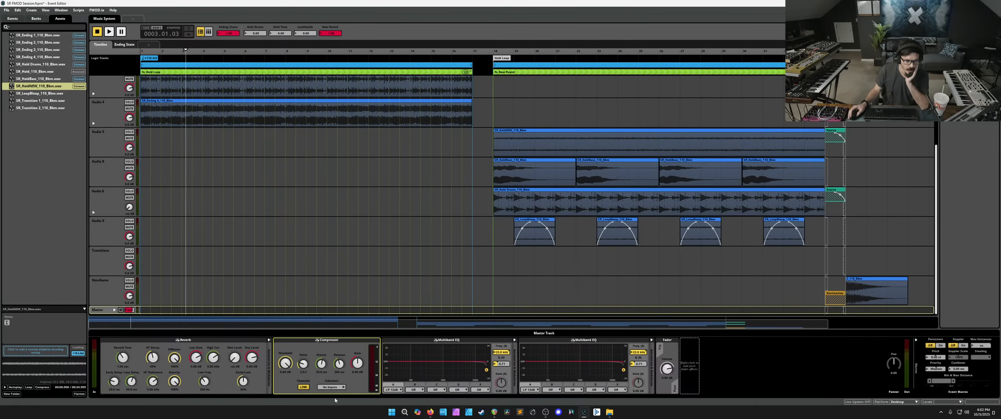
click(321, 388)
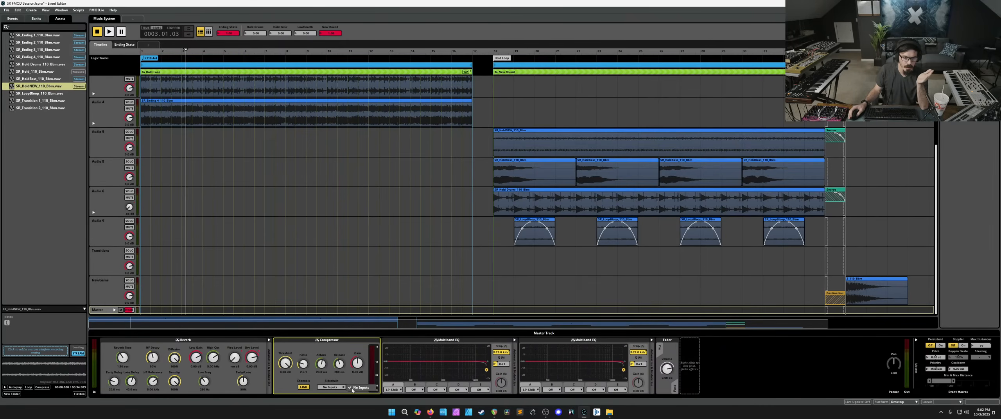
Step: Create a new event named Bullets
click(12, 19)
right_click(25, 79)
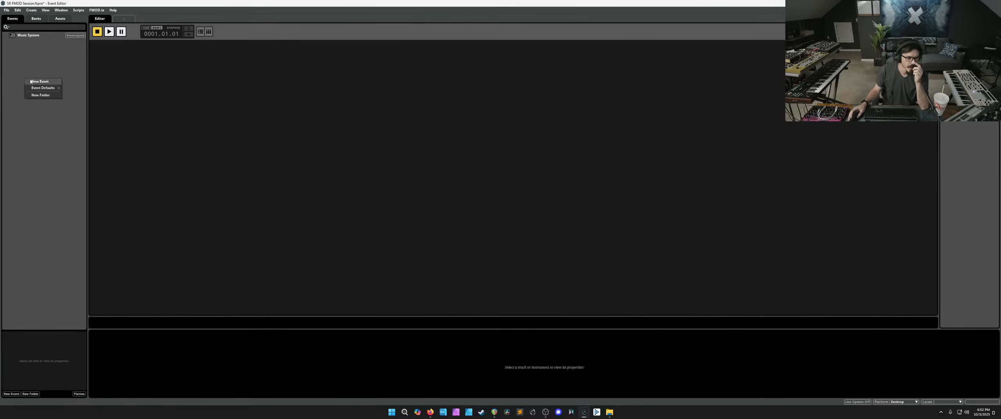
click(33, 82)
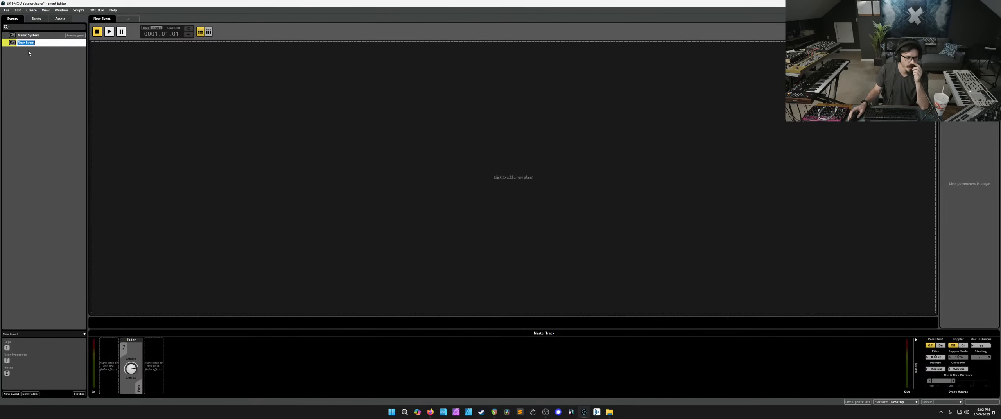
text(Bu)
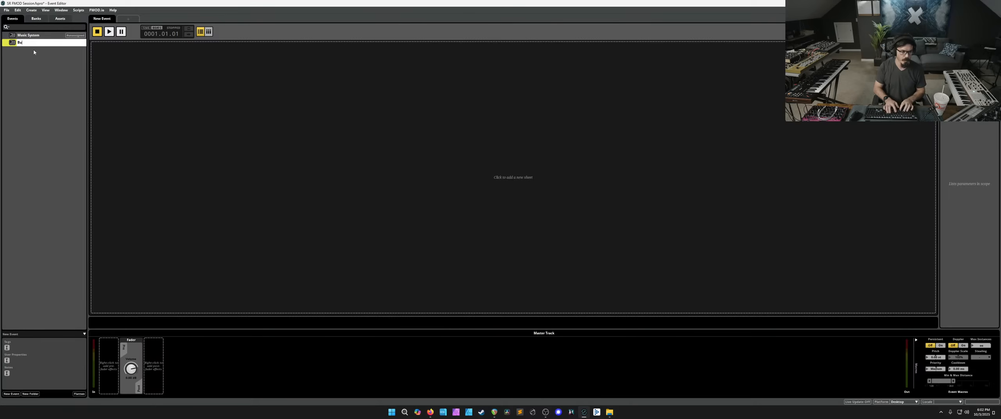
text(llety)
key(Return)
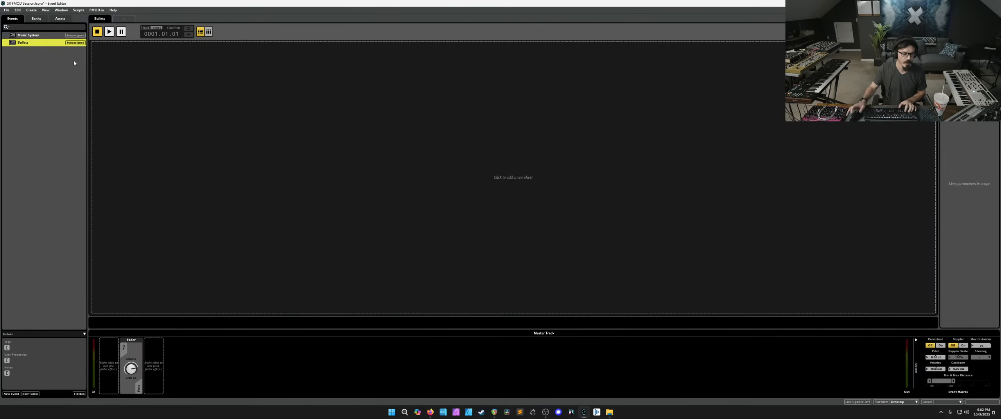
Step: Switch to REAPER and record-arm the Kontakt 8 track under the Transition folder
click(494, 413)
scroll(93, 133, down, 1)
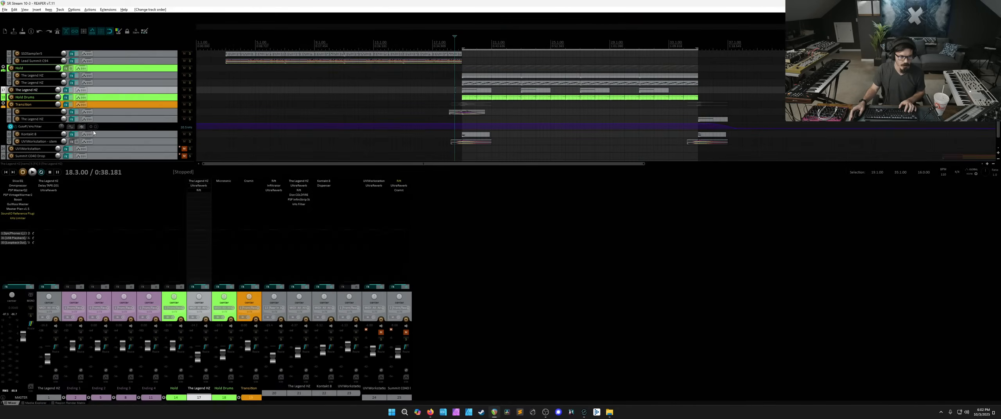
click(138, 136)
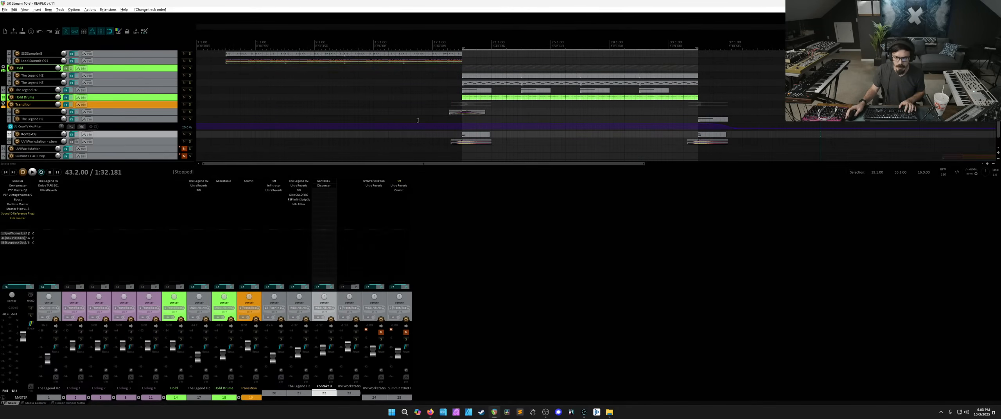
click(17, 134)
click(104, 138)
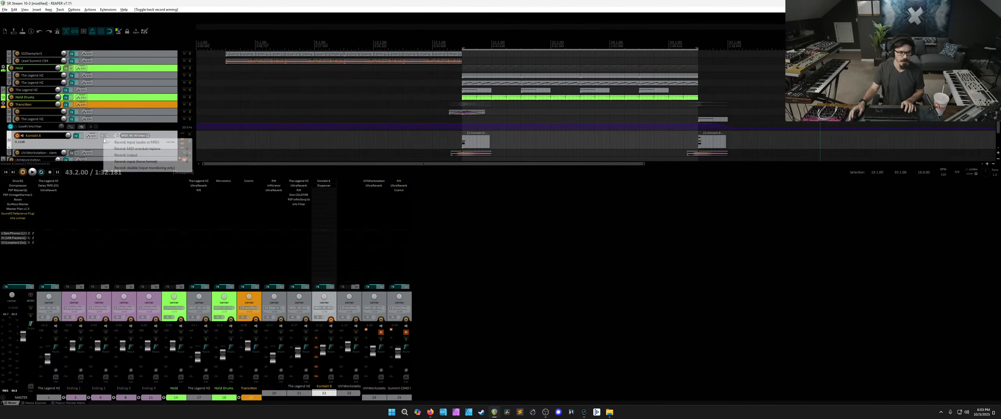
click(72, 148)
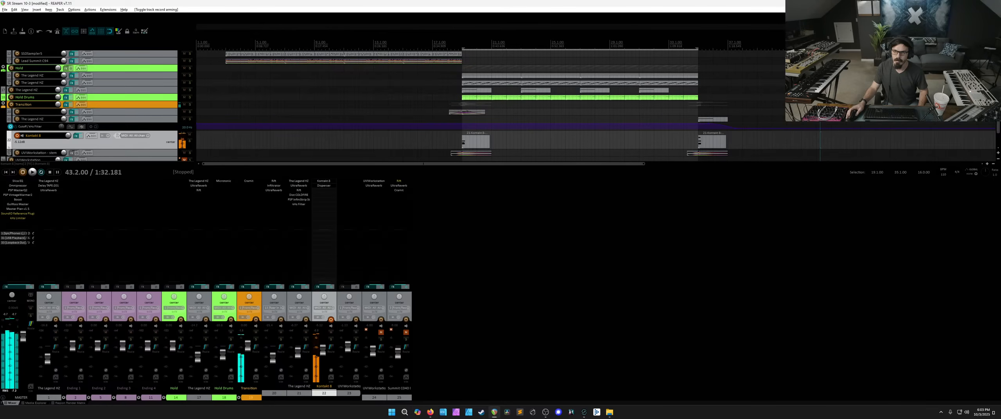
Step: Record a short gunshot hit as MIDI on the Kontakt 8 track from bar 43.2
key(space)
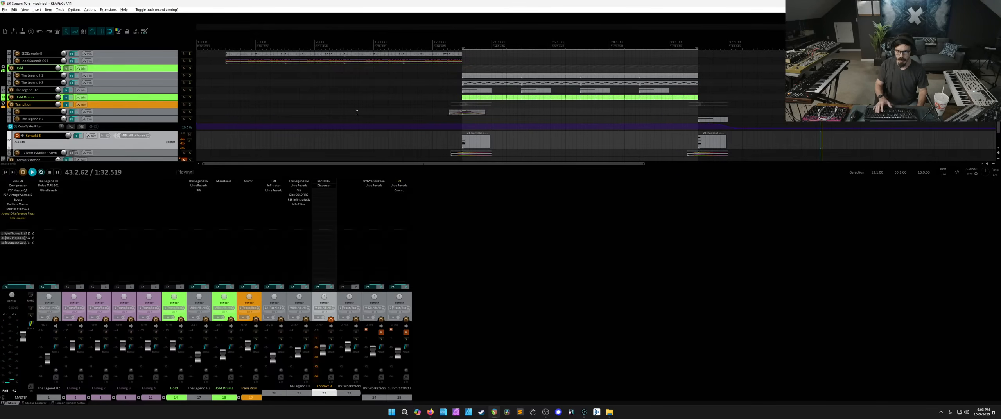
key(ctrl+r)
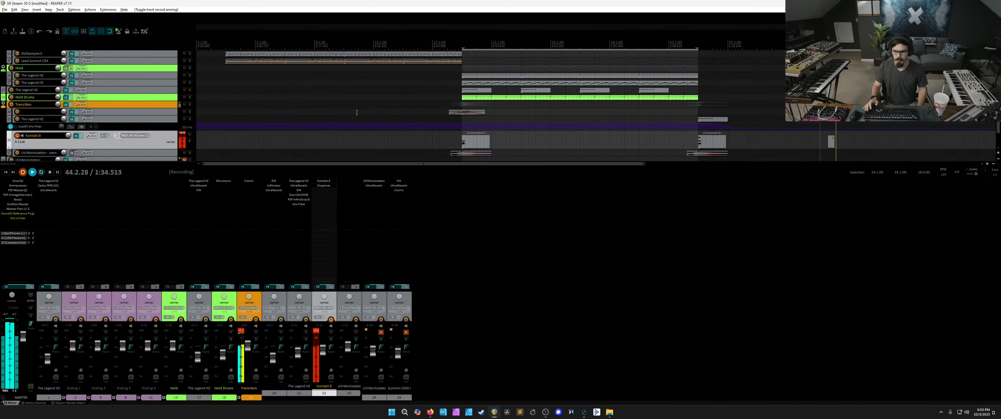
key(space)
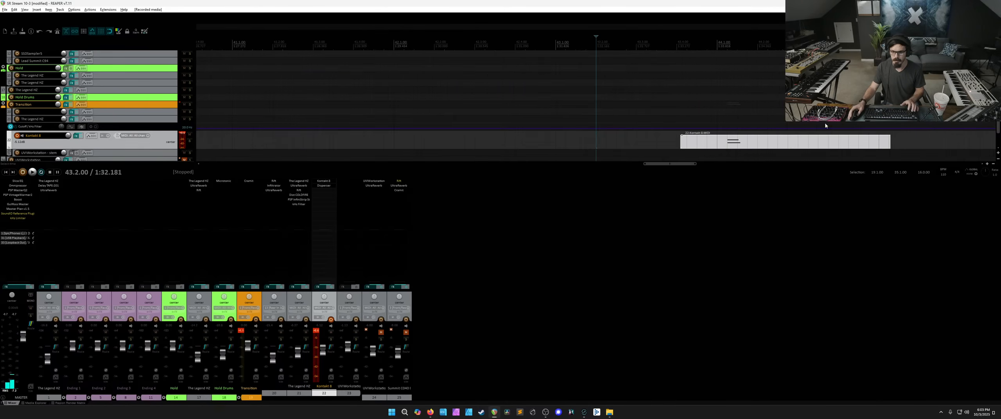
Step: Trim the empty start off the recorded Kontakt 8 item and make a time selection from its first note to just past its end
click(727, 143)
key(s)
click(723, 145)
key(Delete)
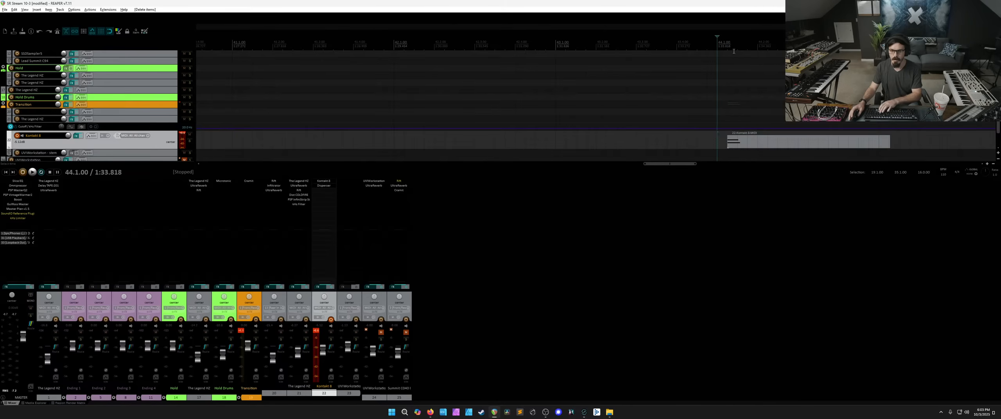
drag(728, 45, 909, 44)
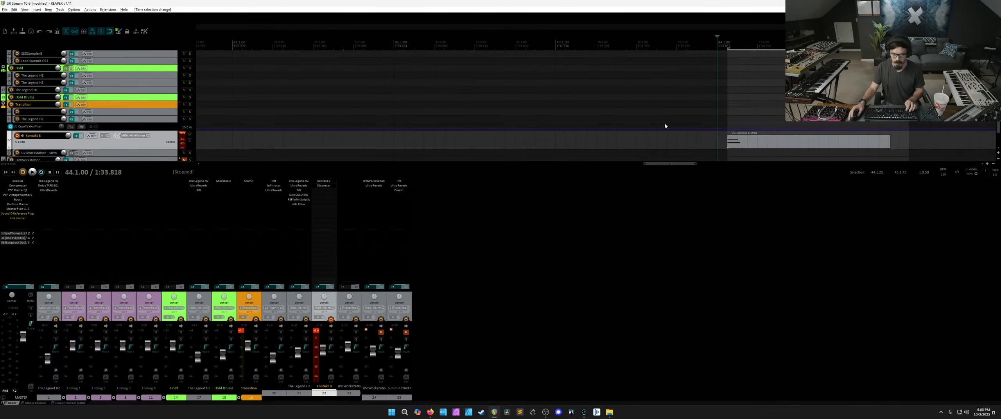
Step: Open the render settings and change the output directory to the Gunshot folder inside the FMOD folder
key(ctrl+alt+r)
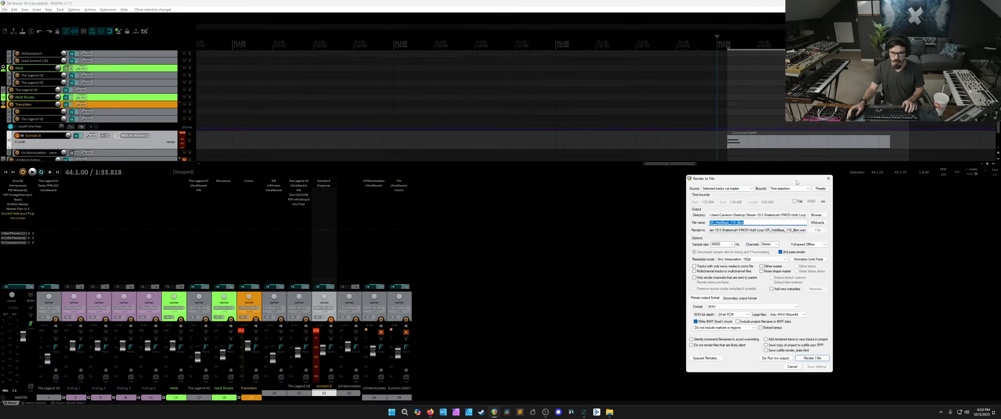
double_click(795, 215)
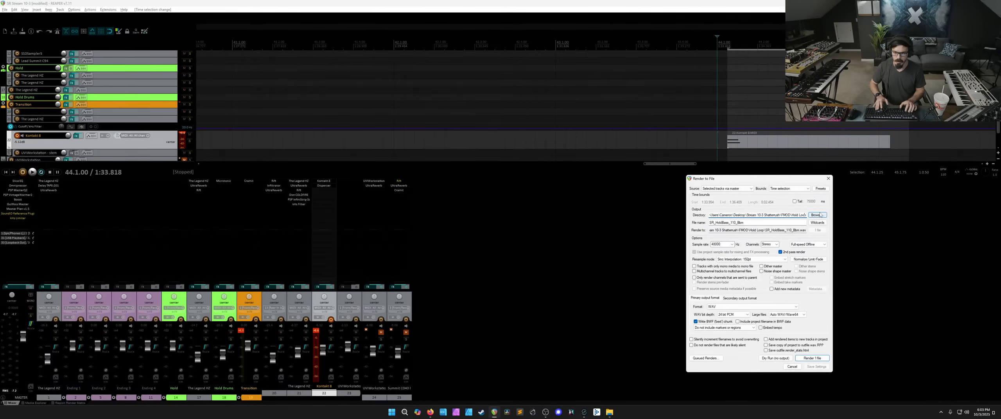
key(BackSpace)
key(BackSpace)
key(BackSpace)
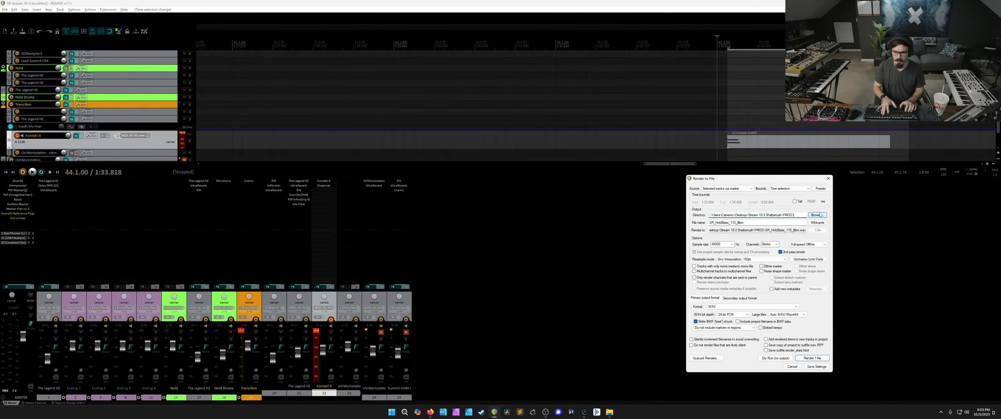
text(ot)
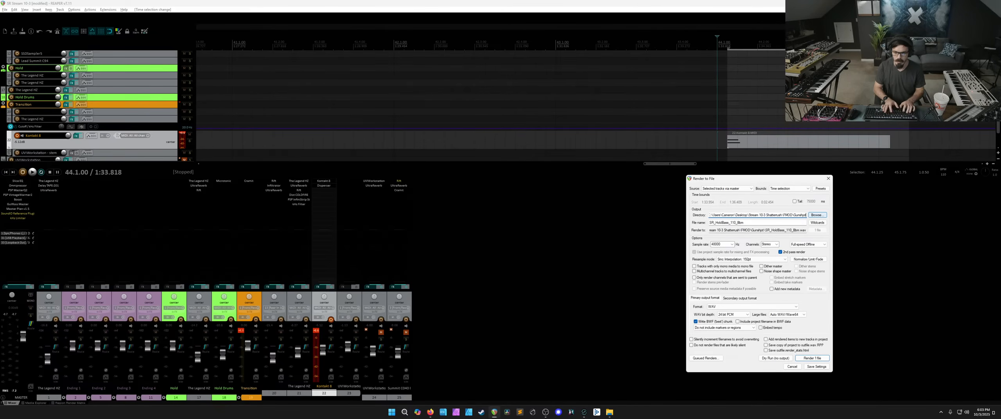
key(BackSpace)
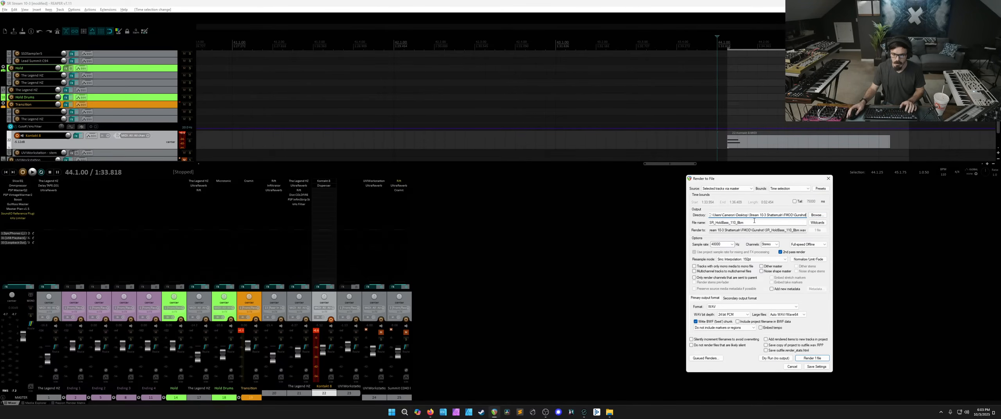
Step: Name the render ST_GunshotExample, turn off 2nd pass render, and render the file
double_click(755, 221)
text(ST_Gu)
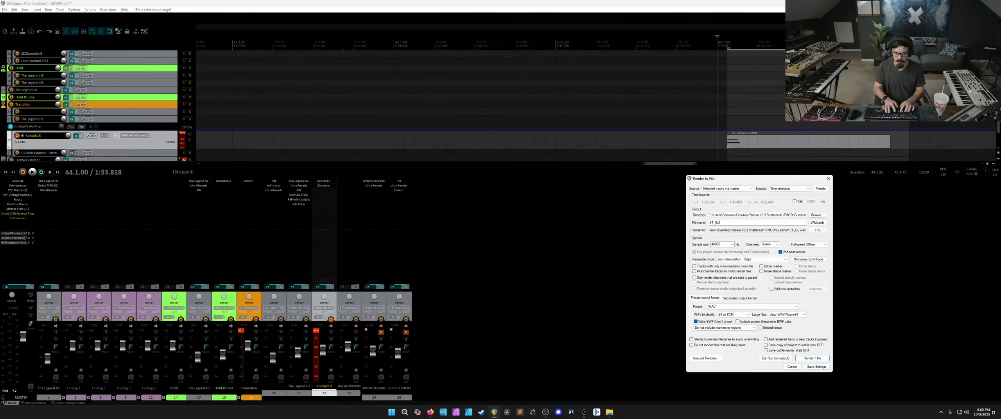
text(nshot)
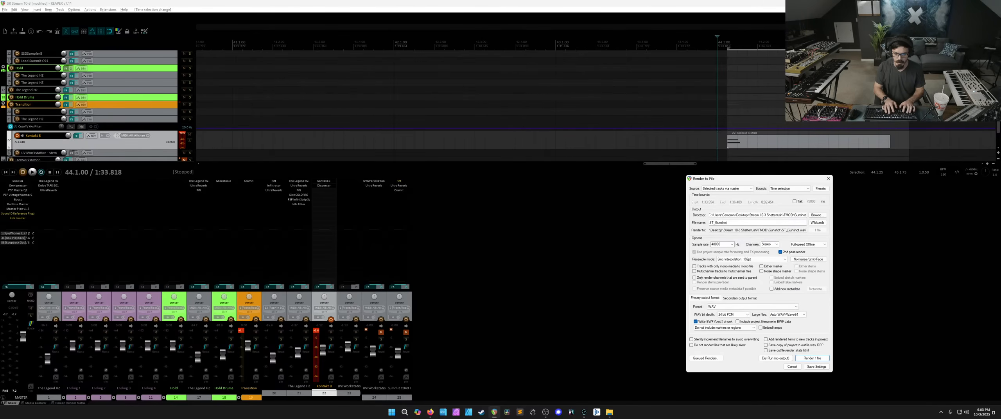
text(Example)
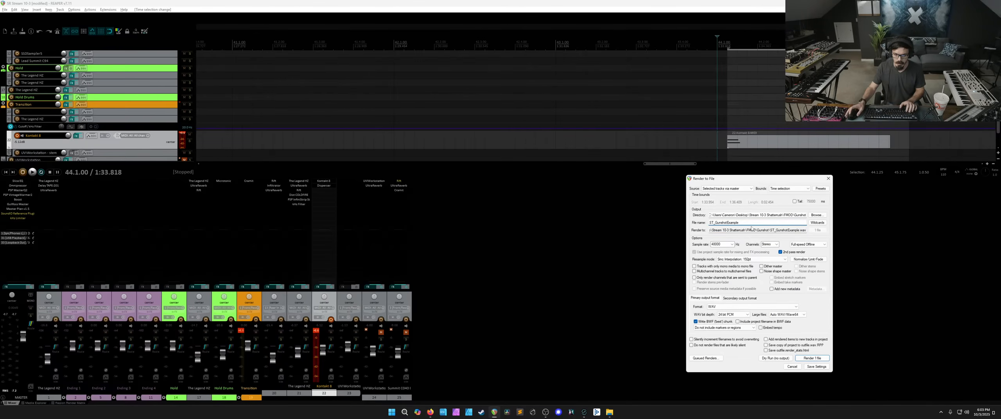
click(794, 253)
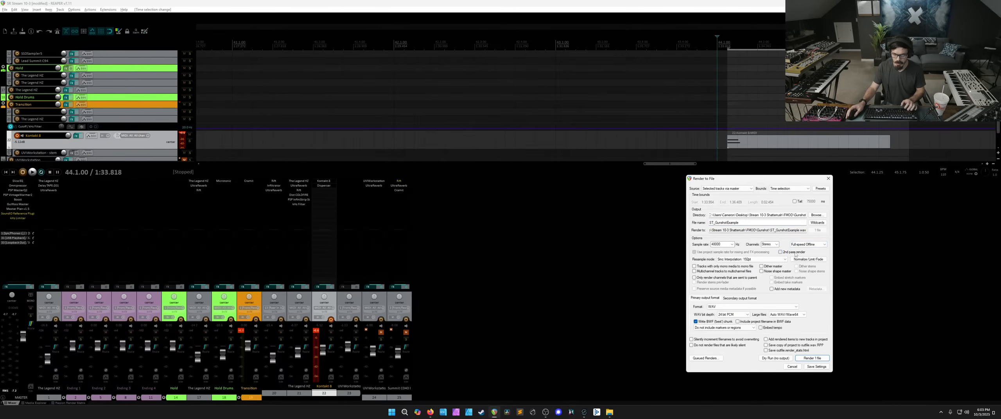
click(814, 358)
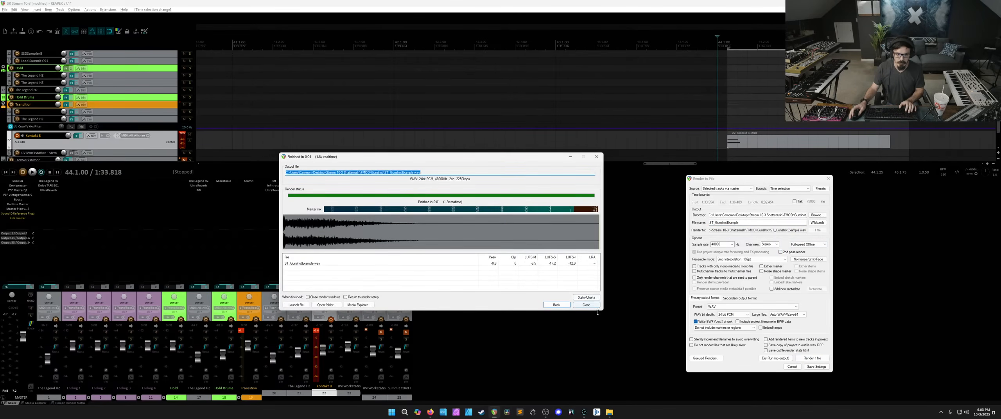
click(586, 305)
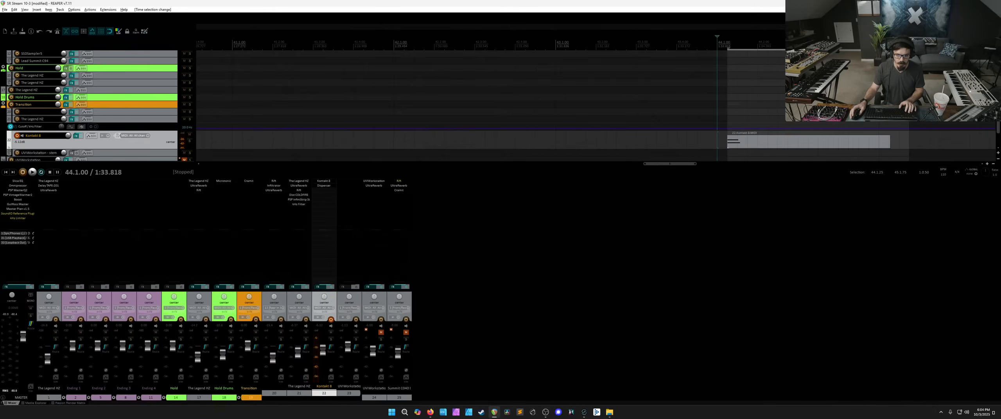
Step: Return to FMOD Studio, switch to File Explorer, and open the Gunshot folder inside the FMOD folder
click(584, 413)
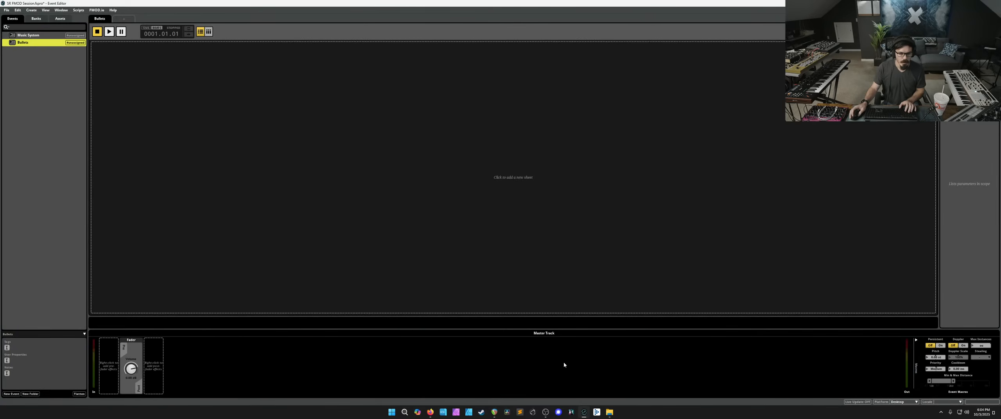
click(609, 414)
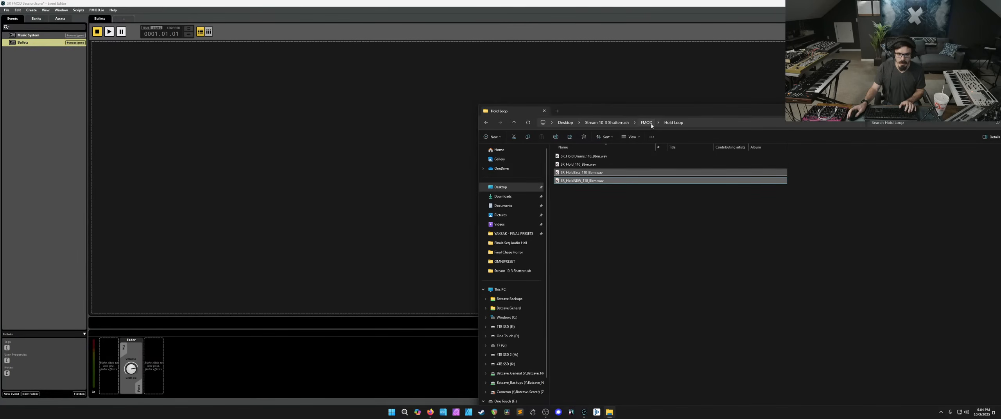
double_click(567, 181)
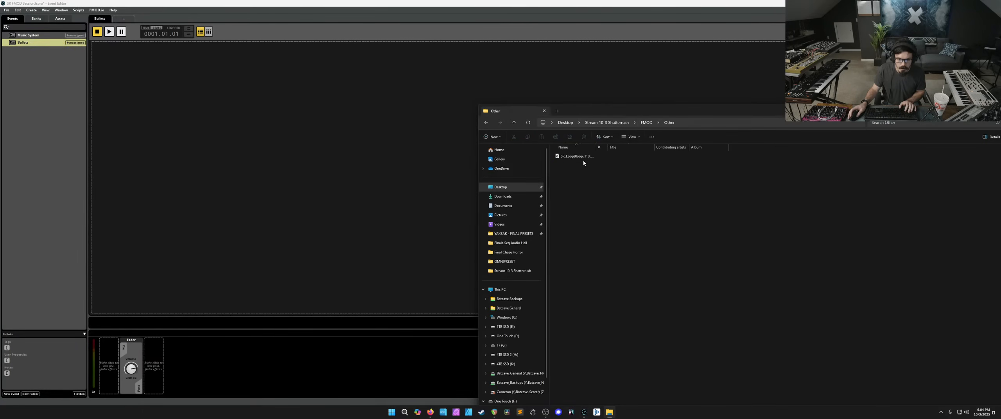
click(659, 123)
click(648, 122)
click(647, 123)
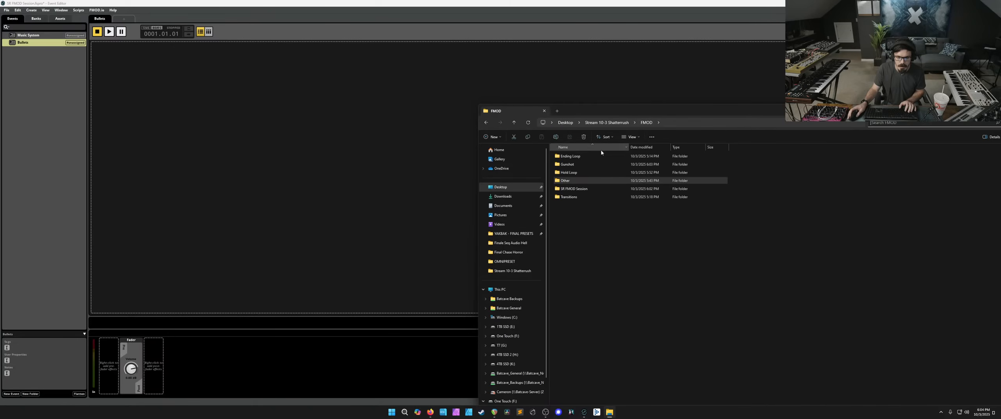
double_click(585, 163)
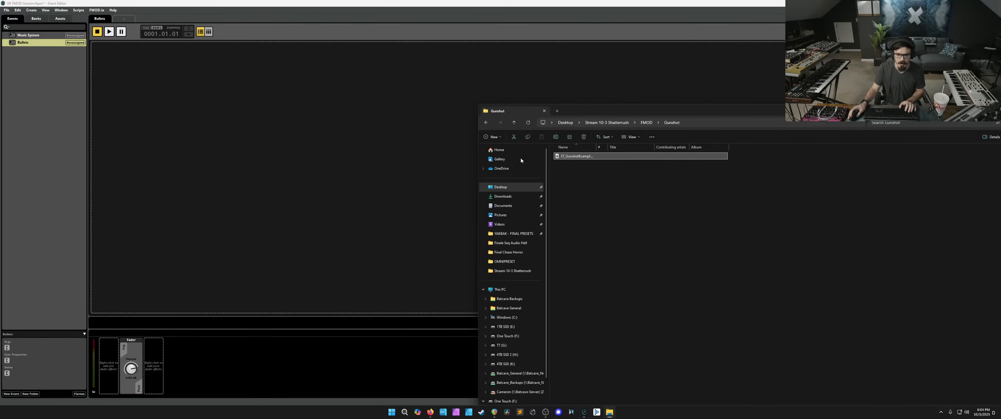
Step: Import the rendered ST_GunshotExample.wav into FMOD Studio's assets and reselect the Bullets event
click(60, 19)
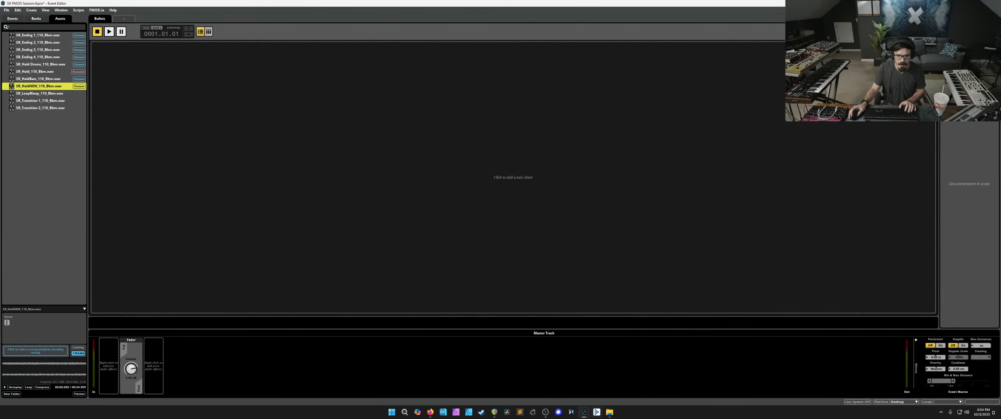
click(609, 412)
drag(576, 156, 57, 181)
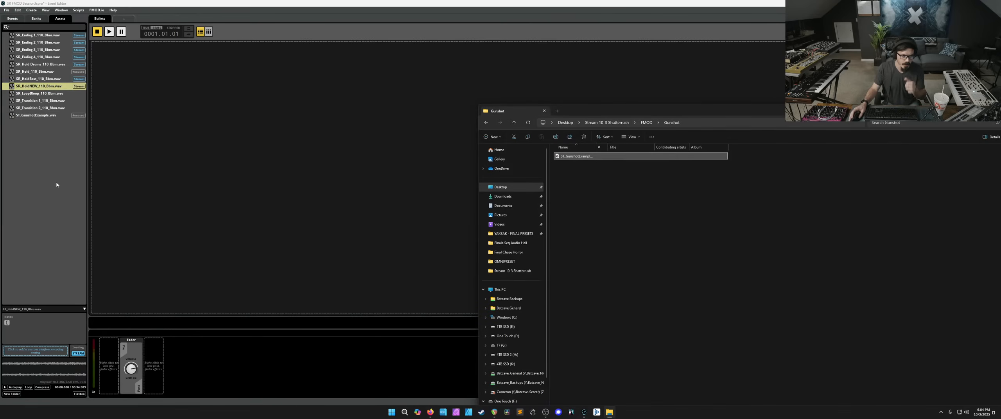
click(13, 18)
click(44, 63)
click(23, 43)
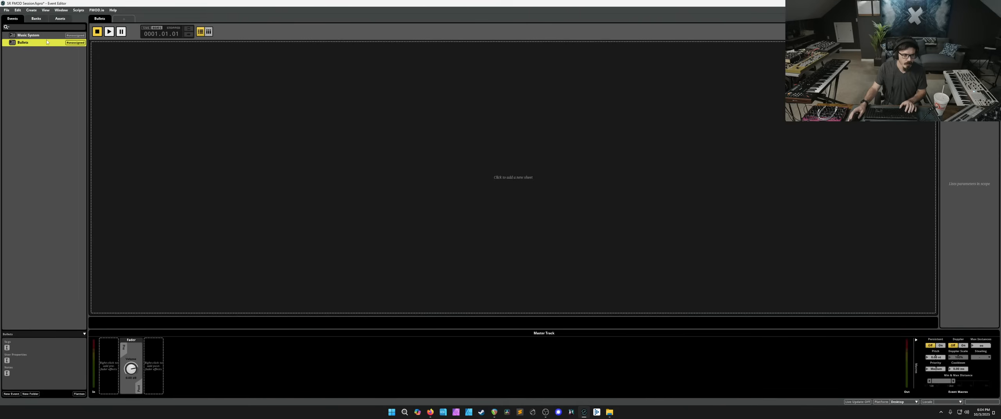
Step: Add a timeline sheet and an audio track to the Bullets event
click(99, 58)
click(109, 63)
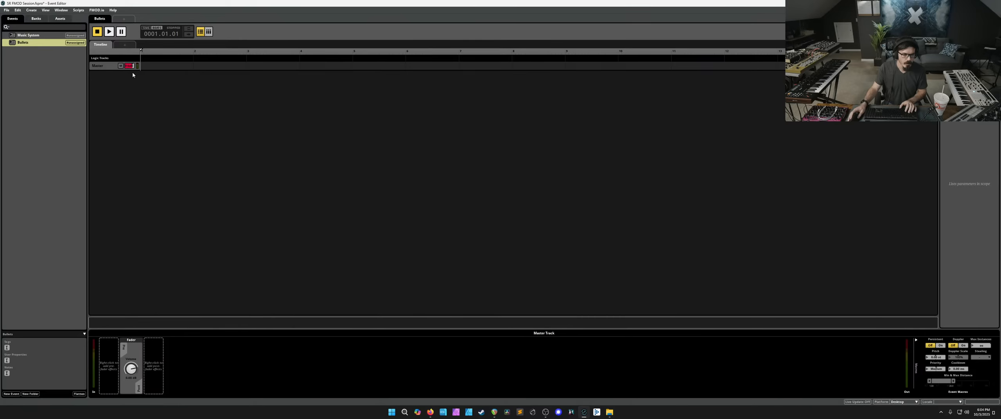
right_click(101, 67)
click(109, 73)
click(111, 82)
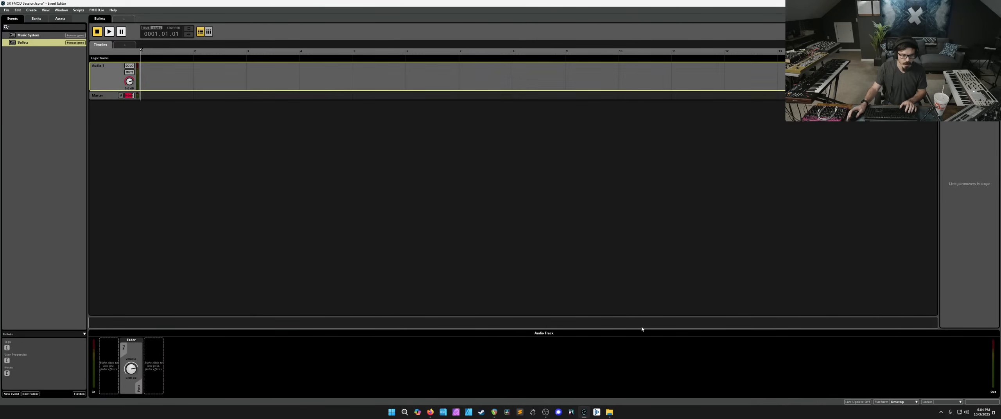
Step: Place ST_GunshotExample.wav from File Explorer at the start of the Bullets event's audio track and play it
click(610, 412)
drag(608, 158, 154, 74)
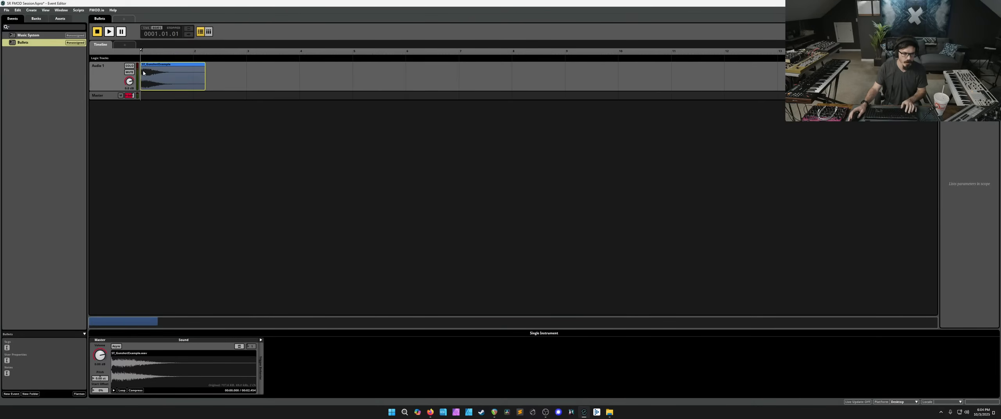
key(space)
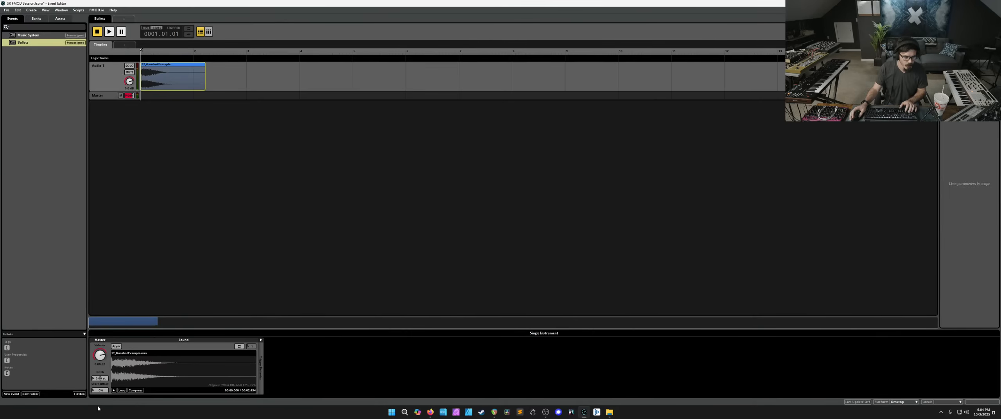
Step: Add random modulation to the gunshot instrument's pitch and play the Bullets event repeatedly to hear it
right_click(100, 378)
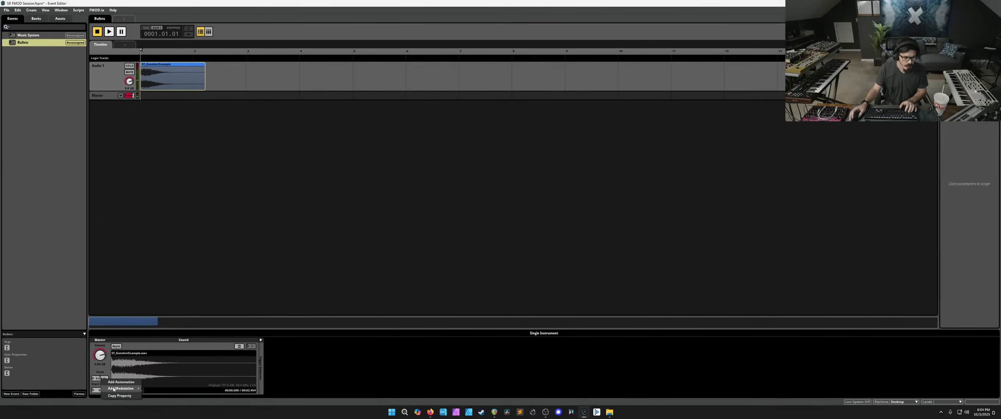
click(155, 389)
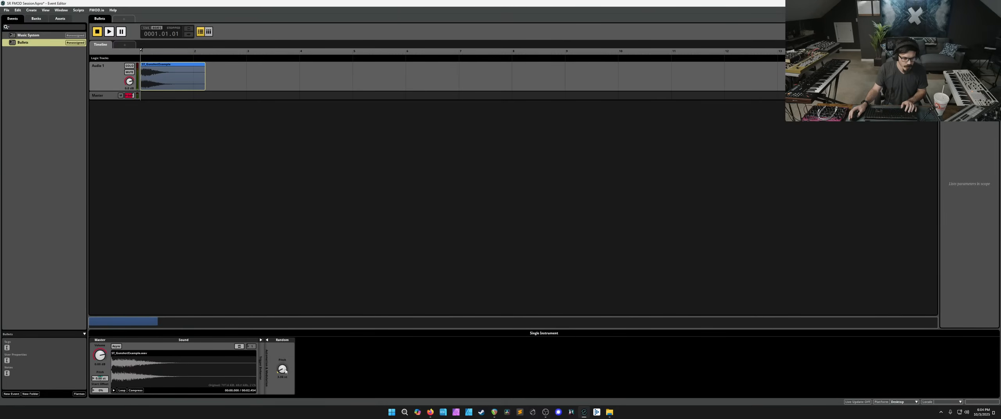
key(space)
key(space)
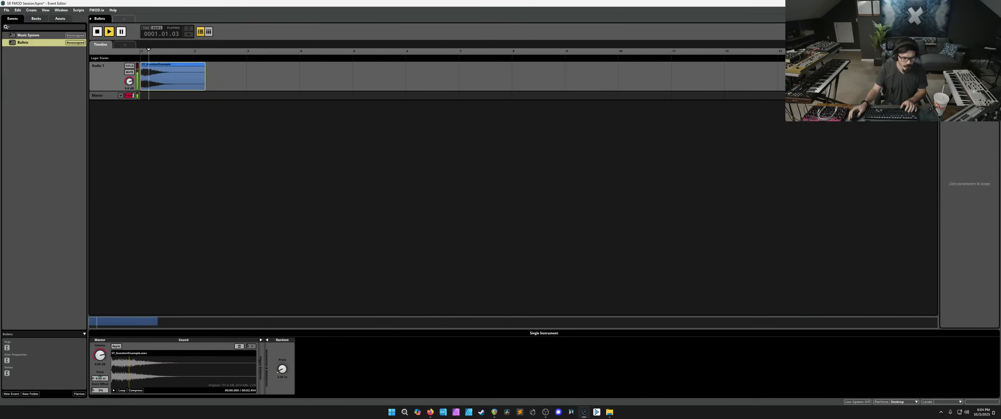
key(space)
key(space)
key(space)
key(space)
key(space)
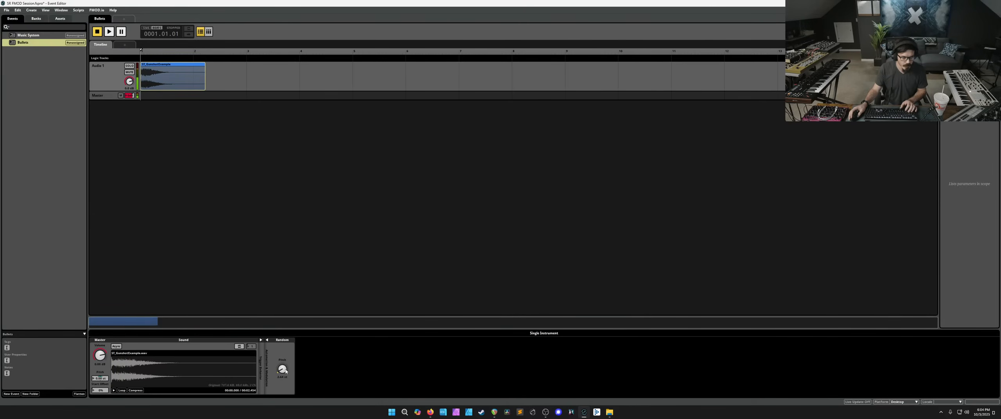
Step: Adjust the amount of random pitch modulation on the gunshot and audition the event several more times
drag(285, 371, 285, 372)
key(space)
key(space)
key(space)
key(space)
key(space)
key(space)
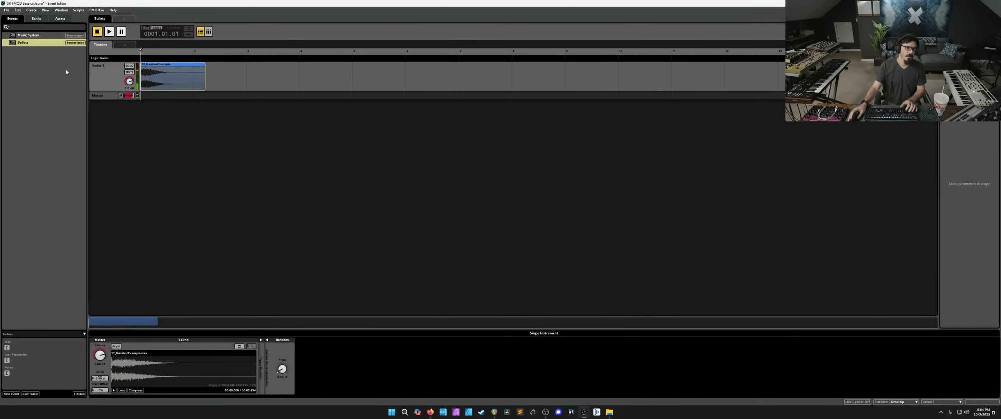
Step: Add an event instrument on the Audio 7 track of the Music System event, spanning the whole first loop section
click(39, 35)
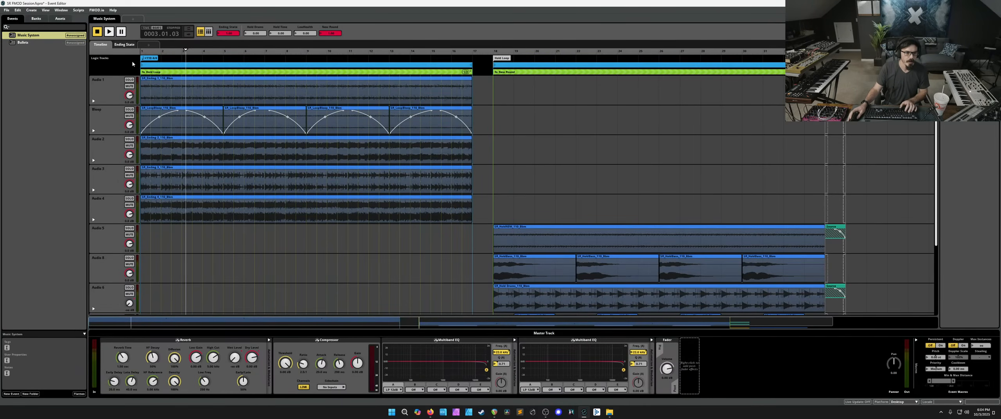
right_click(173, 59)
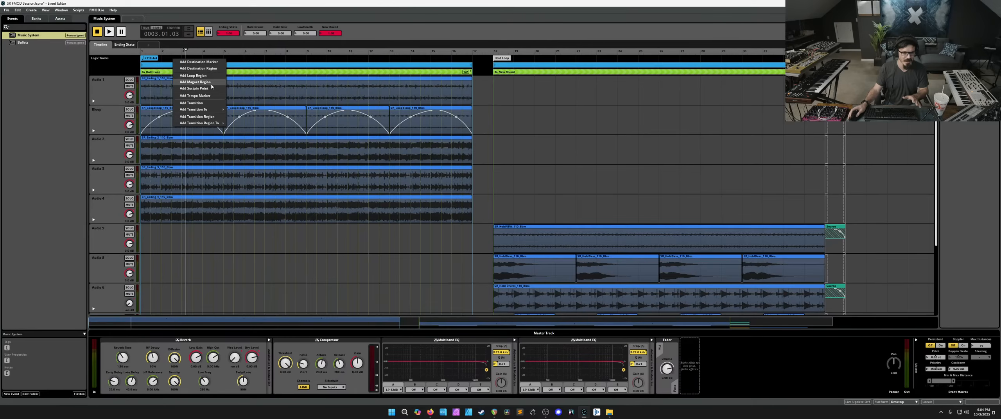
click(119, 95)
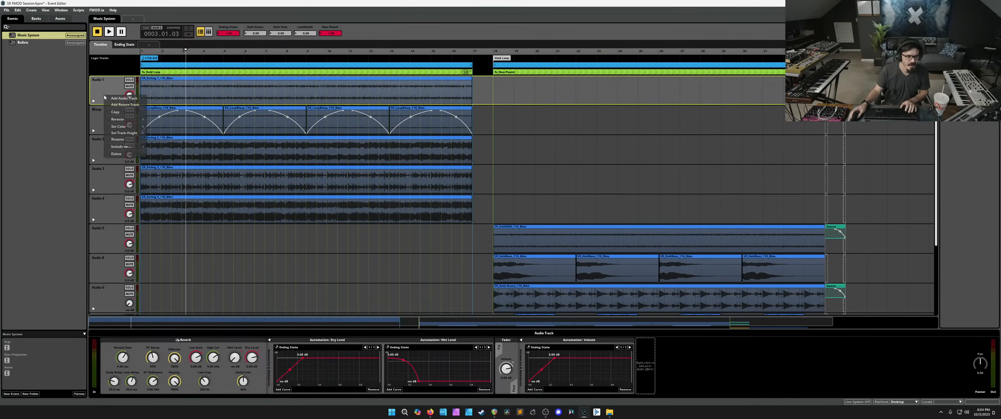
scroll(99, 140, down, 3)
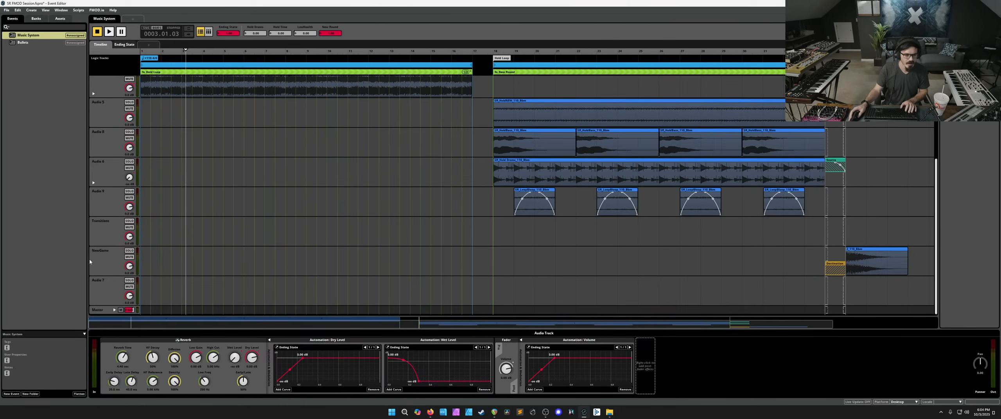
right_click(153, 286)
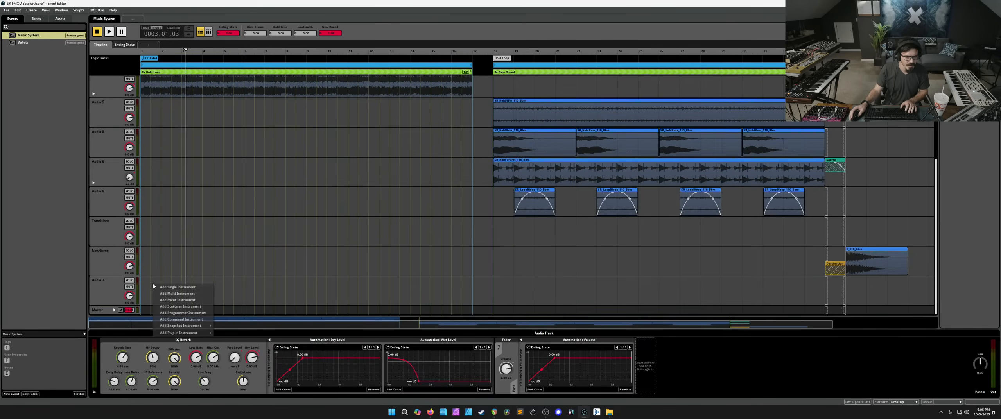
click(178, 300)
drag(170, 290, 473, 293)
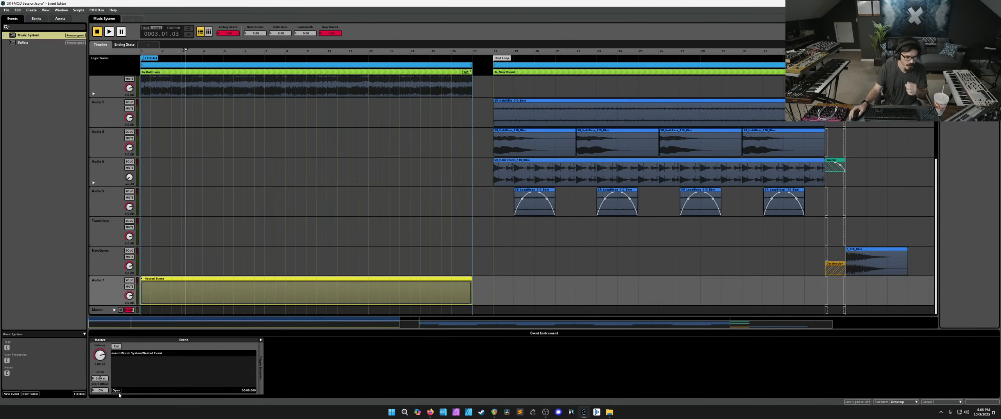
Step: Examine the nested event's contents and its instrument options for a way to reference the Bullets event
click(117, 391)
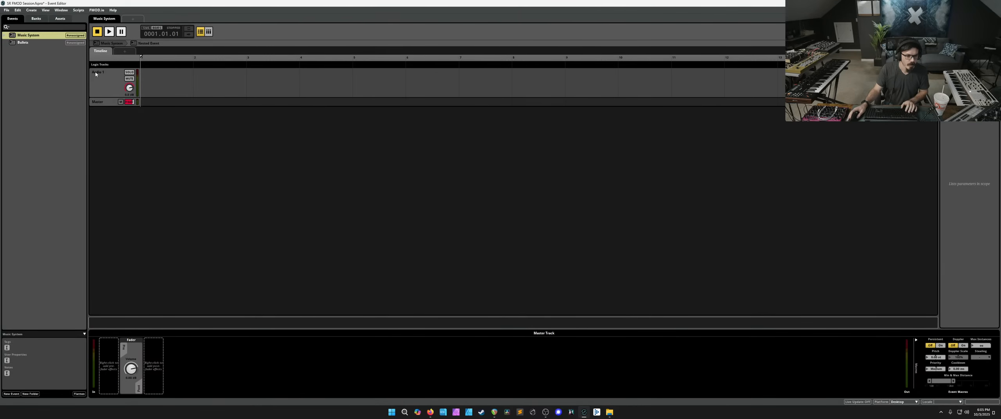
click(32, 36)
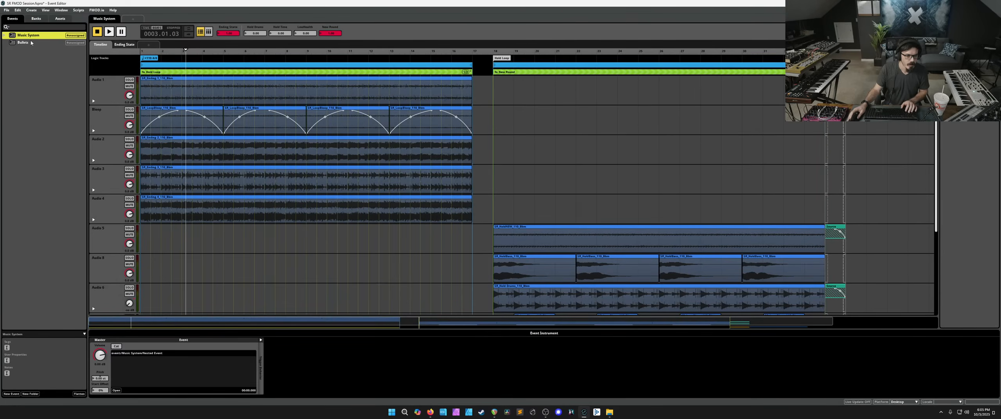
scroll(127, 284, down, 3)
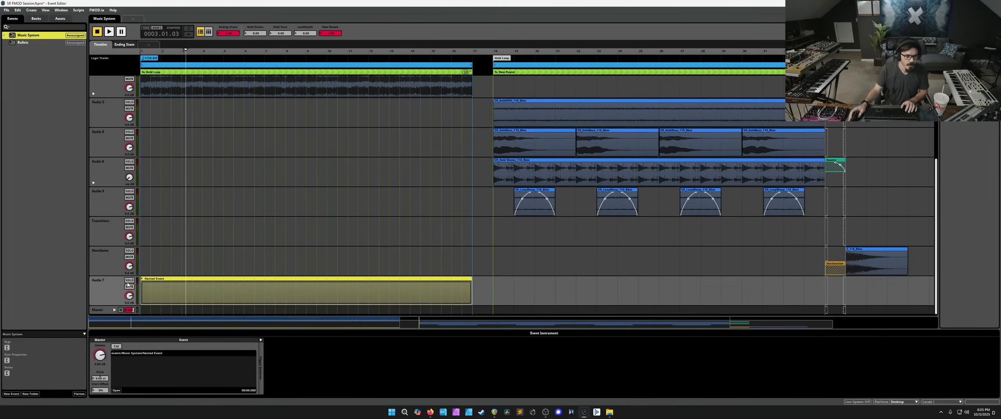
right_click(170, 293)
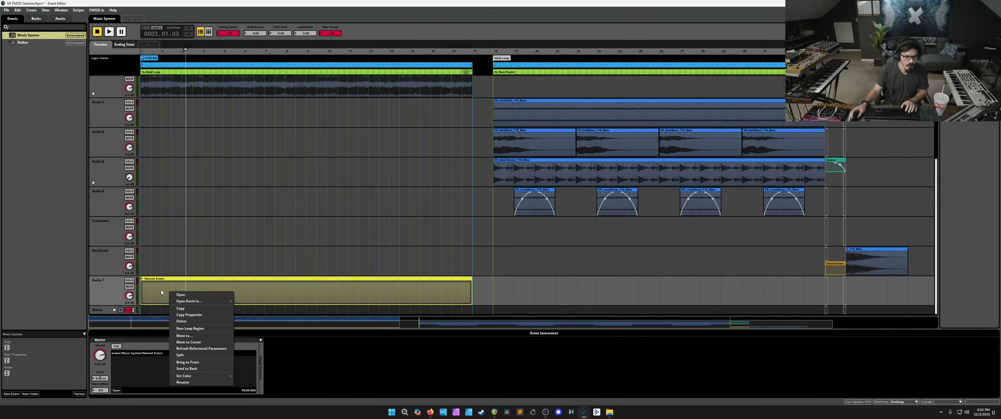
click(162, 292)
double_click(162, 293)
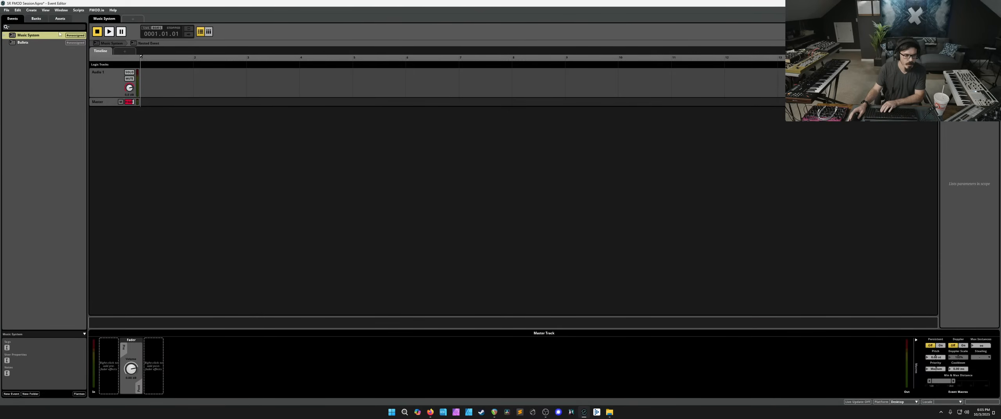
click(43, 36)
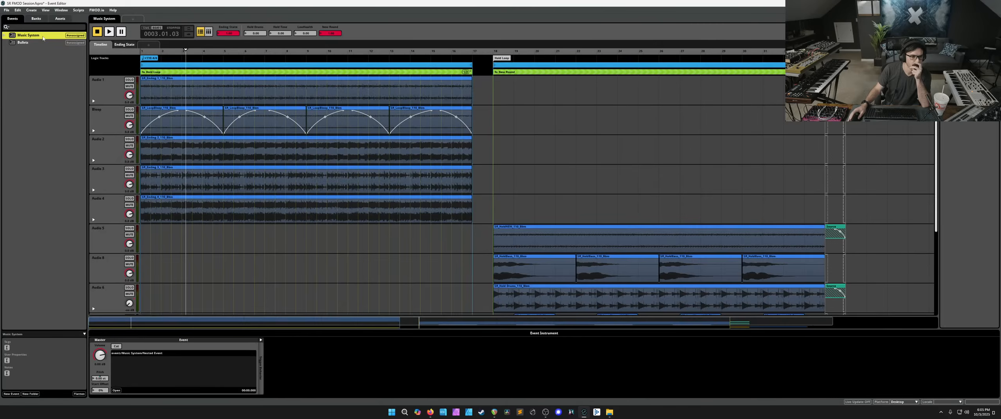
scroll(149, 267, down, 3)
right_click(158, 289)
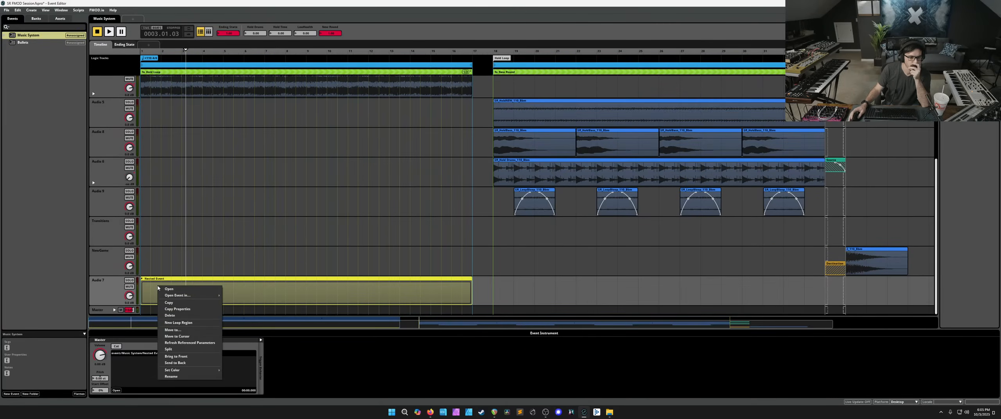
key(Escape)
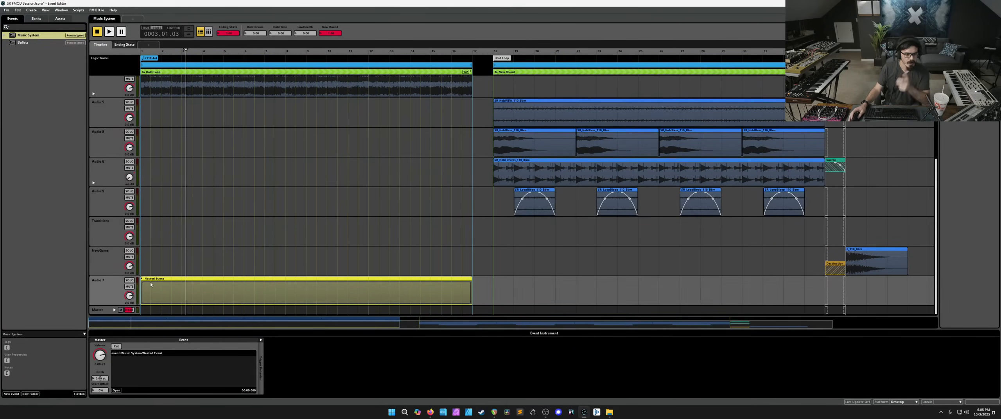
Step: Replace the nested event on Audio 7 with a Start Event command instrument spanning the first loop section, targeting Bullets
key(Delete)
right_click(150, 284)
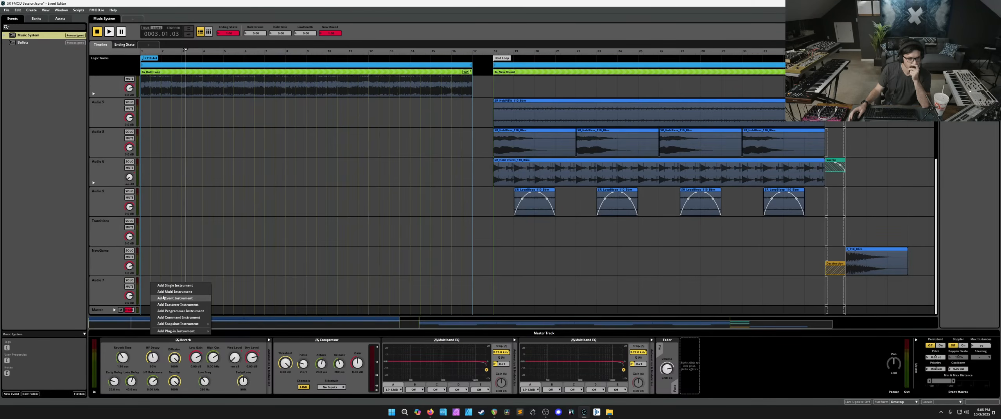
click(169, 318)
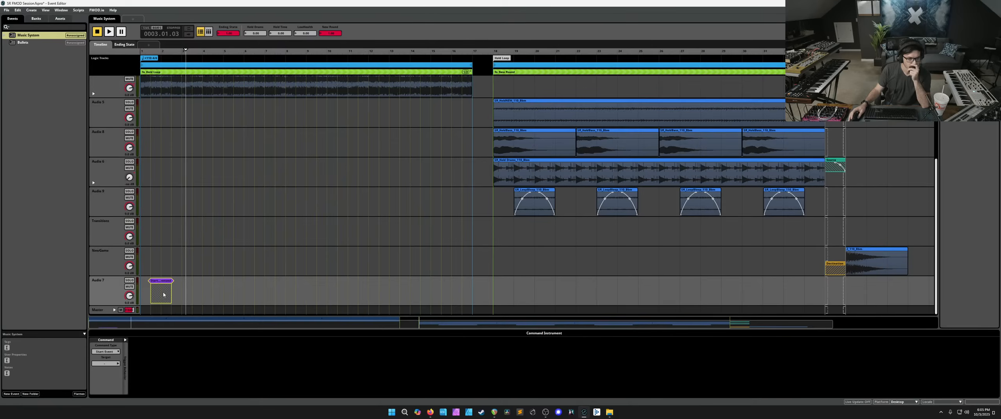
drag(164, 295, 473, 289)
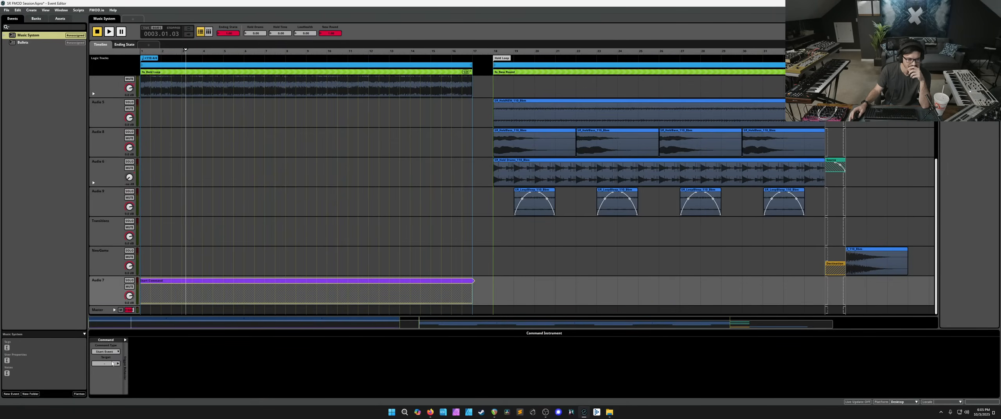
click(112, 364)
mouse_move(130, 366)
click(178, 367)
Step: Add a trigger condition to the command instrument using a new continuous parameter named Shoot, restricted to the upper end of its range
click(125, 340)
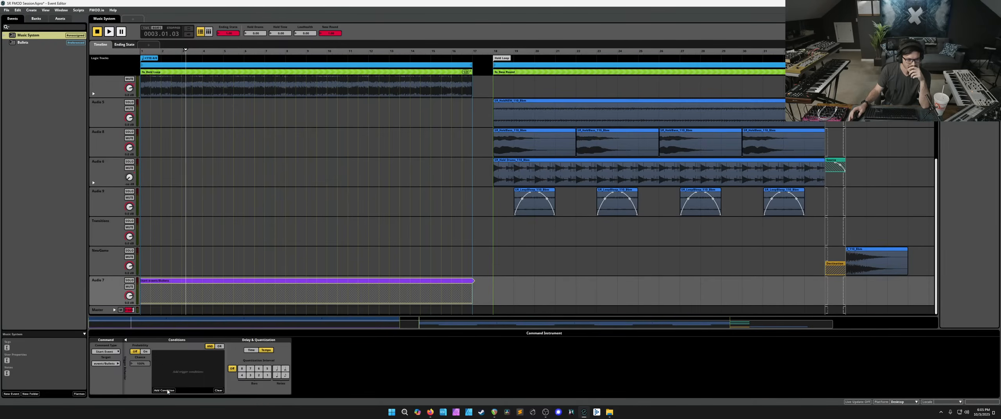
click(168, 390)
mouse_move(195, 378)
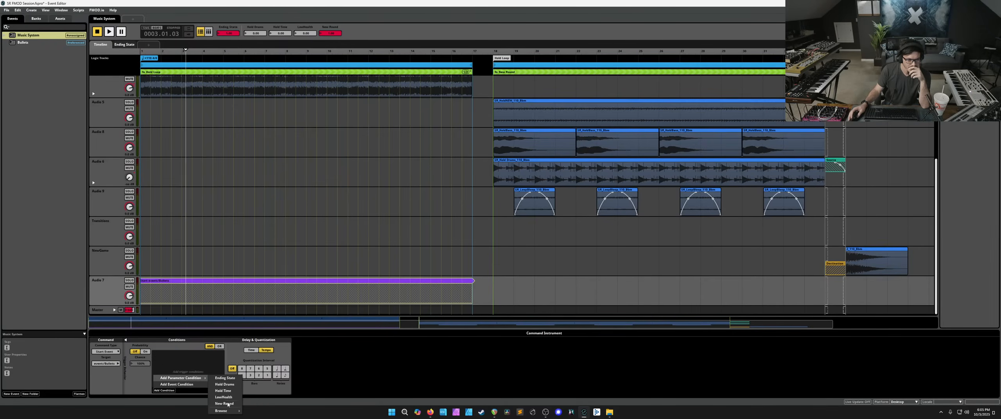
click(255, 416)
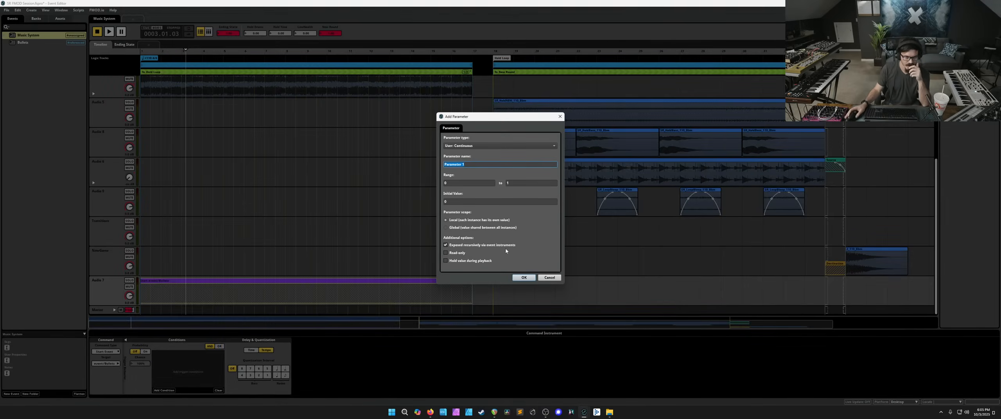
text(Shoot)
key(Return)
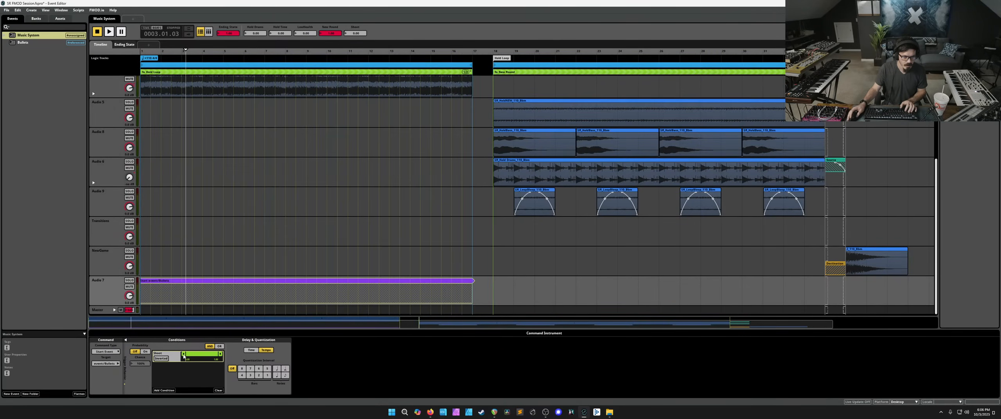
drag(184, 355, 216, 355)
Step: Play the music event while sweeping the Shoot parameter up and down to test the gunshot trigger
key(space)
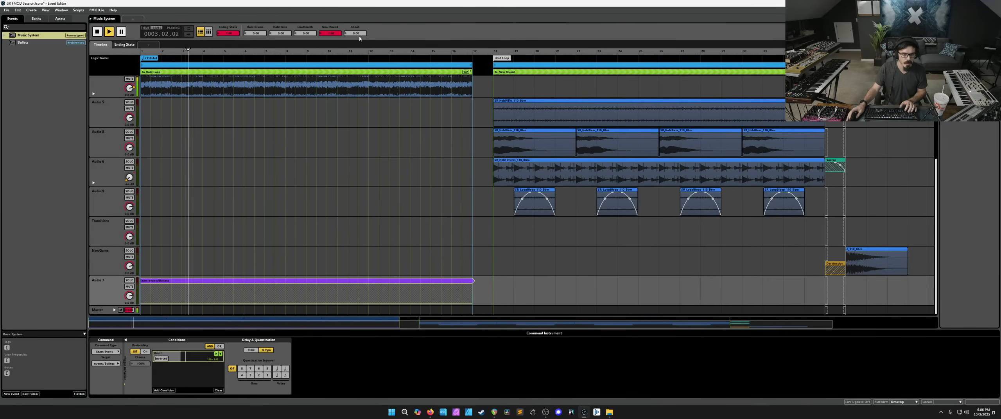
drag(363, 33, 362, 14)
mouse_move(363, 13)
mouse_down()
mouse_move(363, 33)
mouse_move(363, 13)
mouse_up()
drag(363, 14, 362, 33)
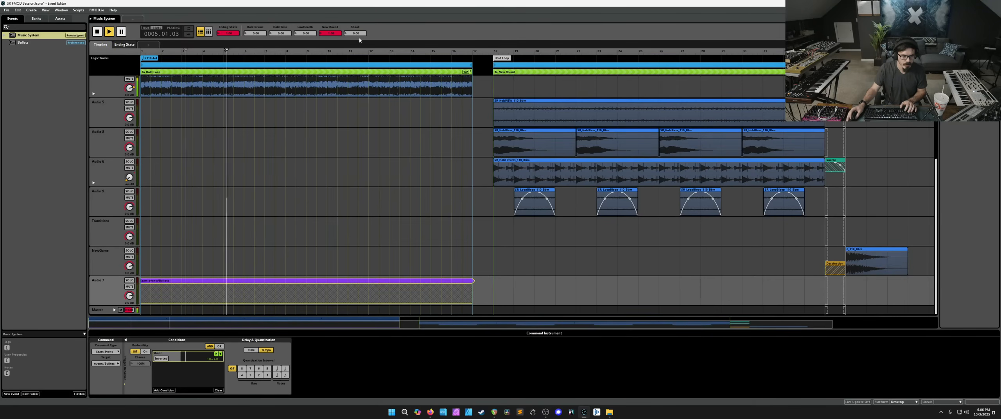
key(space)
Step: Check the sidechain inputs available to the compressor on the master track, and delete the compressor
click(104, 301)
click(103, 309)
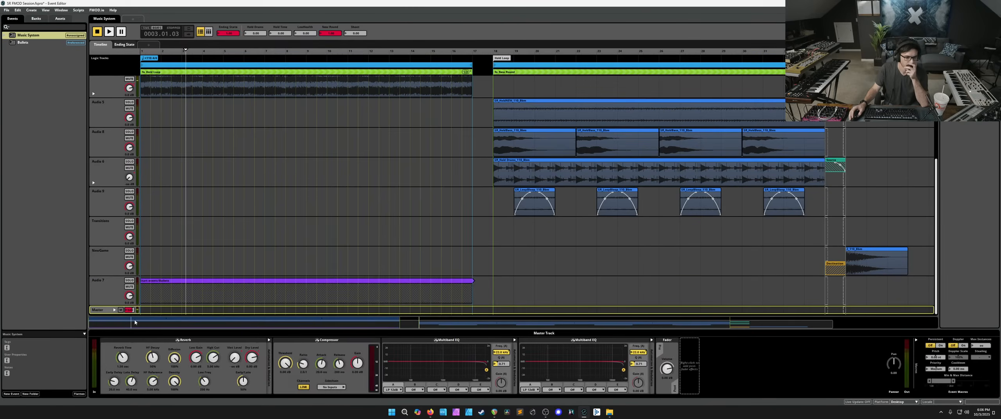
click(333, 388)
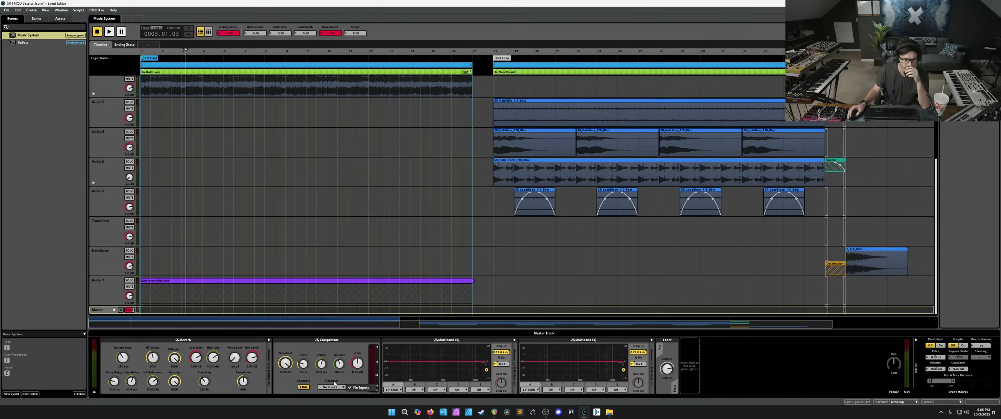
click(337, 385)
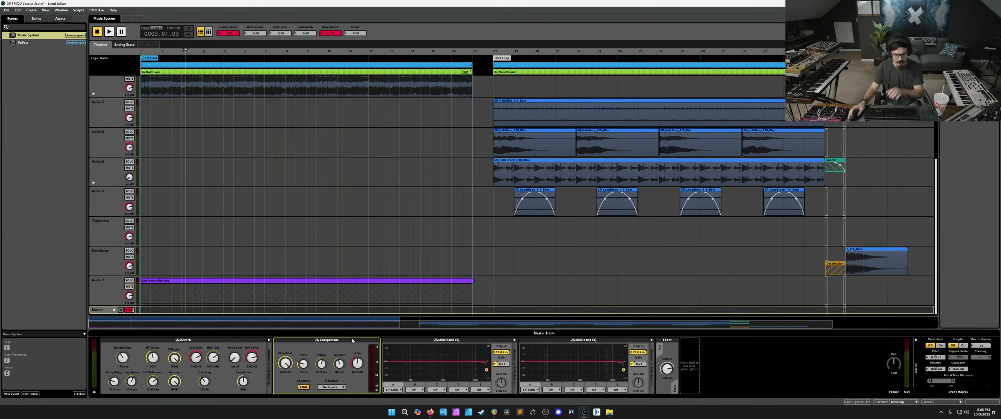
key(Delete)
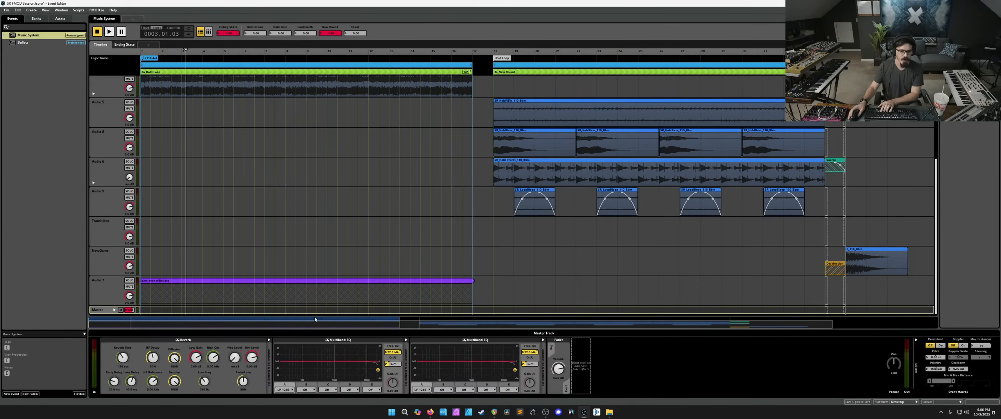
Step: Delete the Bullets event and remove the Audio 7 track from the Music System event
click(26, 43)
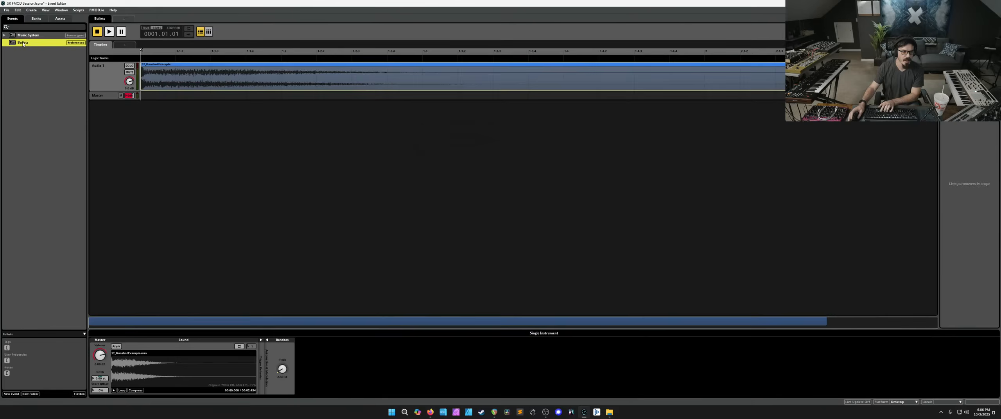
key(Delete)
click(29, 36)
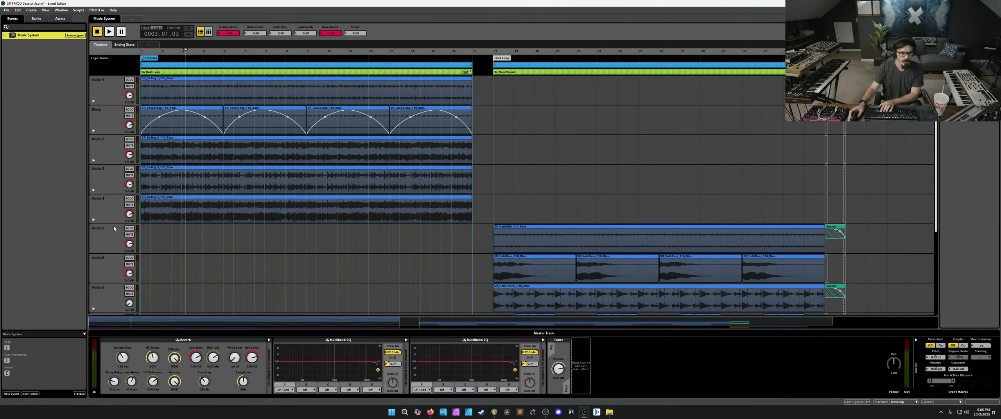
scroll(114, 228, down, 4)
click(112, 283)
key(Delete)
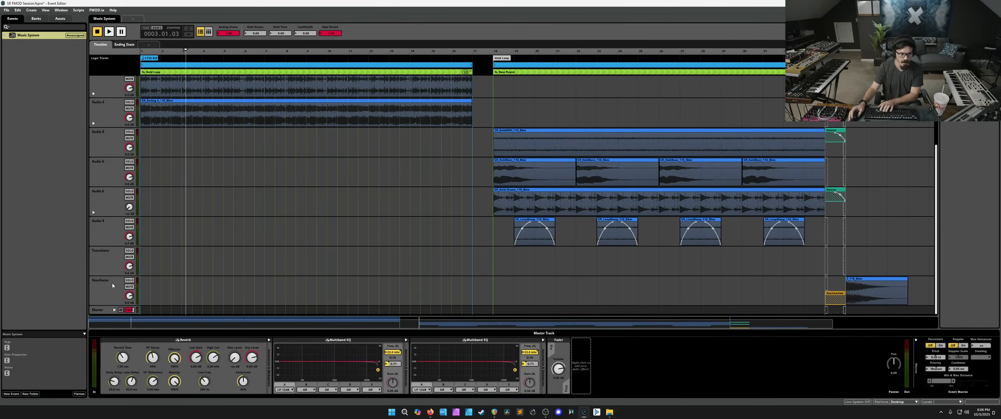